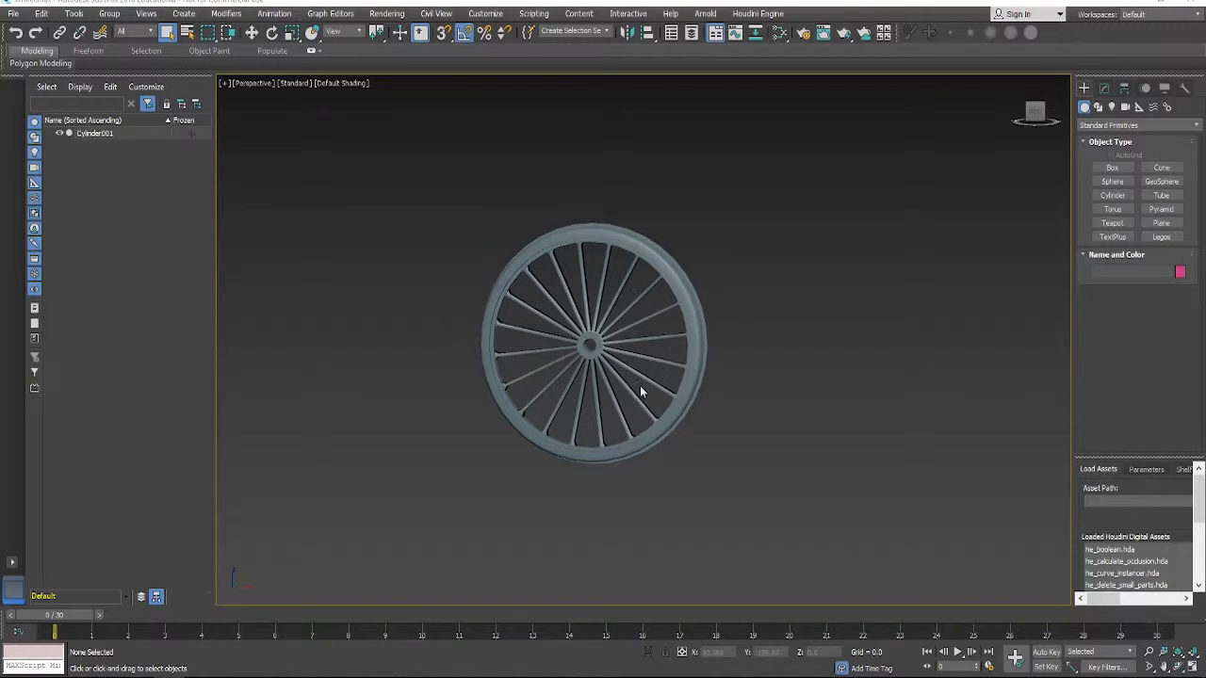
# Examine the spoked wheel model up close from different angles, checking its edged faces.
pyautogui.moveTo(641, 392)
pyautogui.keyDown('alt'); pyautogui.mouseDown(button='middle')
pyautogui.moveTo(543, 431)
pyautogui.moveTo(691, 377)
pyautogui.moveTo(616, 380)
pyautogui.moveTo(680, 352)
pyautogui.moveTo(590, 373)
pyautogui.moveTo(597, 353)
pyautogui.mouseUp(button='middle'); pyautogui.keyUp('alt')
pyautogui.click(592, 344)
pyautogui.press('F4')
pyautogui.scroll(3, 591, 345)
pyautogui.press('F4')
pyautogui.scroll(3, 598, 354)
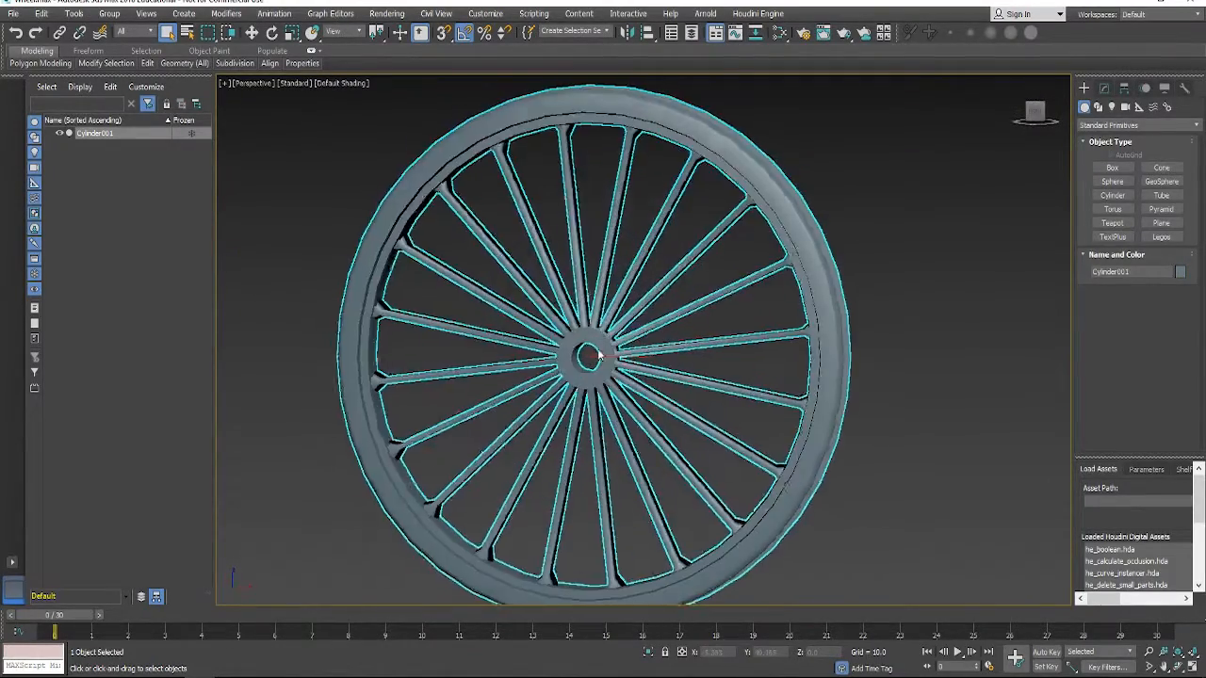
pyautogui.scroll(-5, 597, 354)
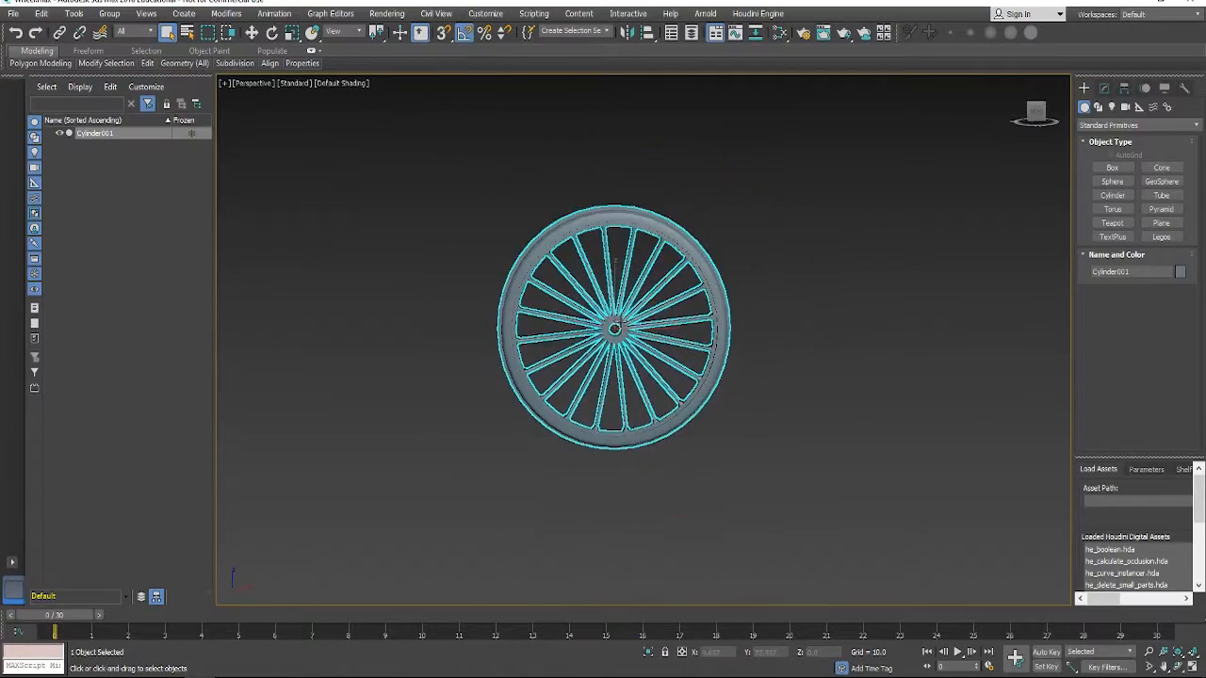
# Create a cylinder of about 3.6 radius and 9.3 height in the Front view, over the wheel's upper-left spokes.
pyautogui.press('f')
pyautogui.scroll(-6, 608, 301)
pyautogui.scroll(4, 546, 199)
pyautogui.scroll(-1, 581, 304)
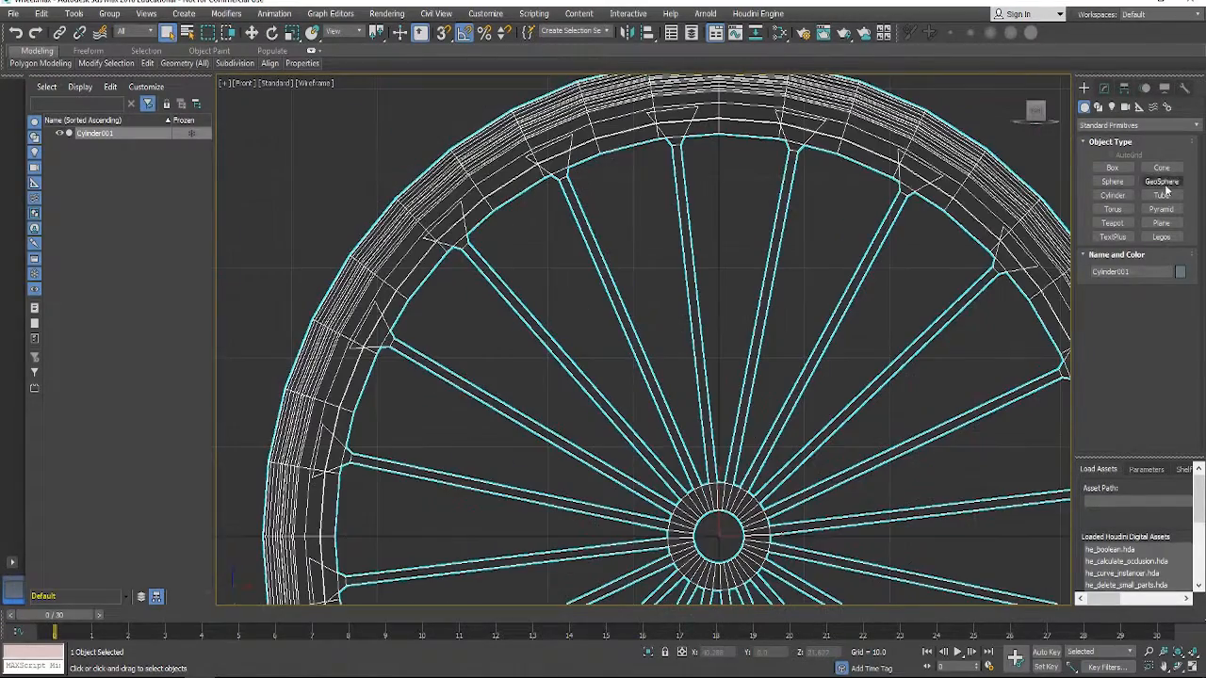
pyautogui.click(1113, 195)
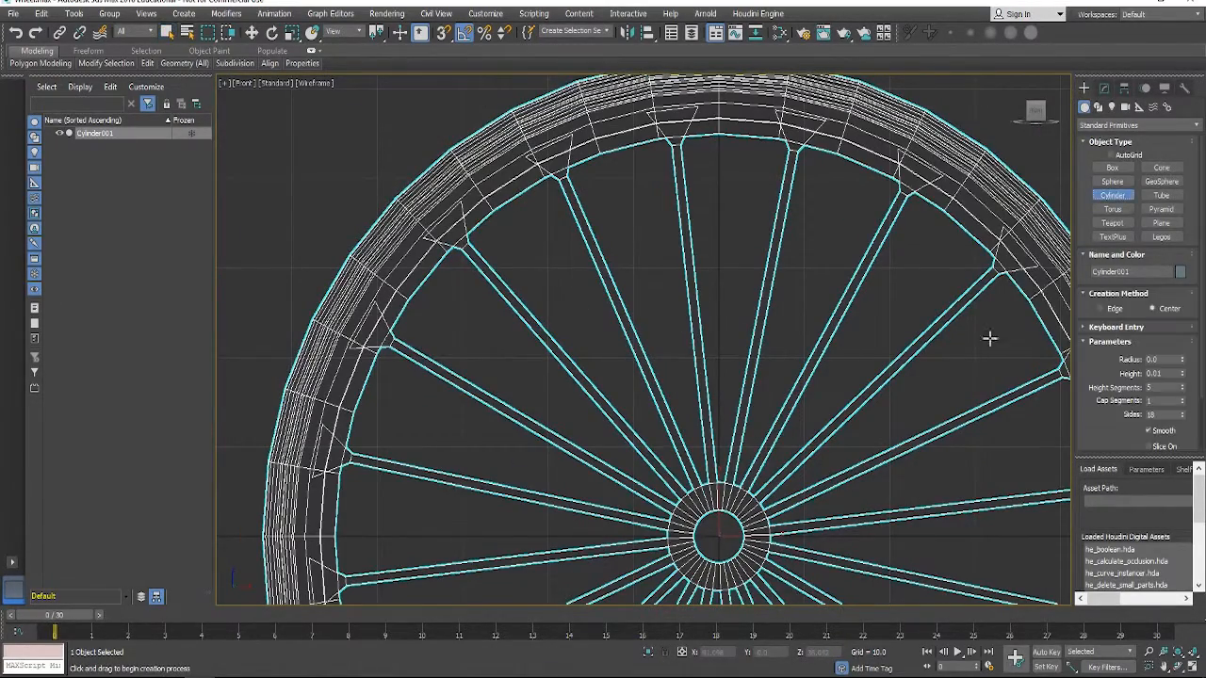
pyautogui.moveTo(581, 313); pyautogui.dragTo(603, 335)
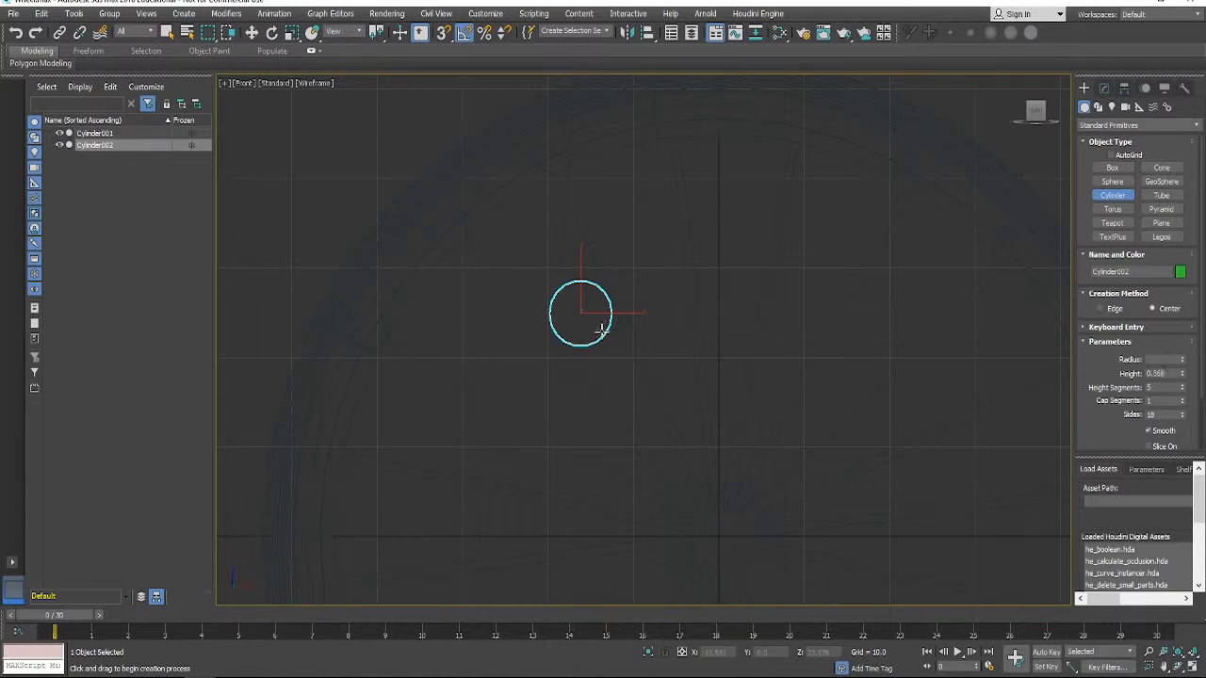
pyautogui.scroll(-3, 602, 335)
pyautogui.press('p')
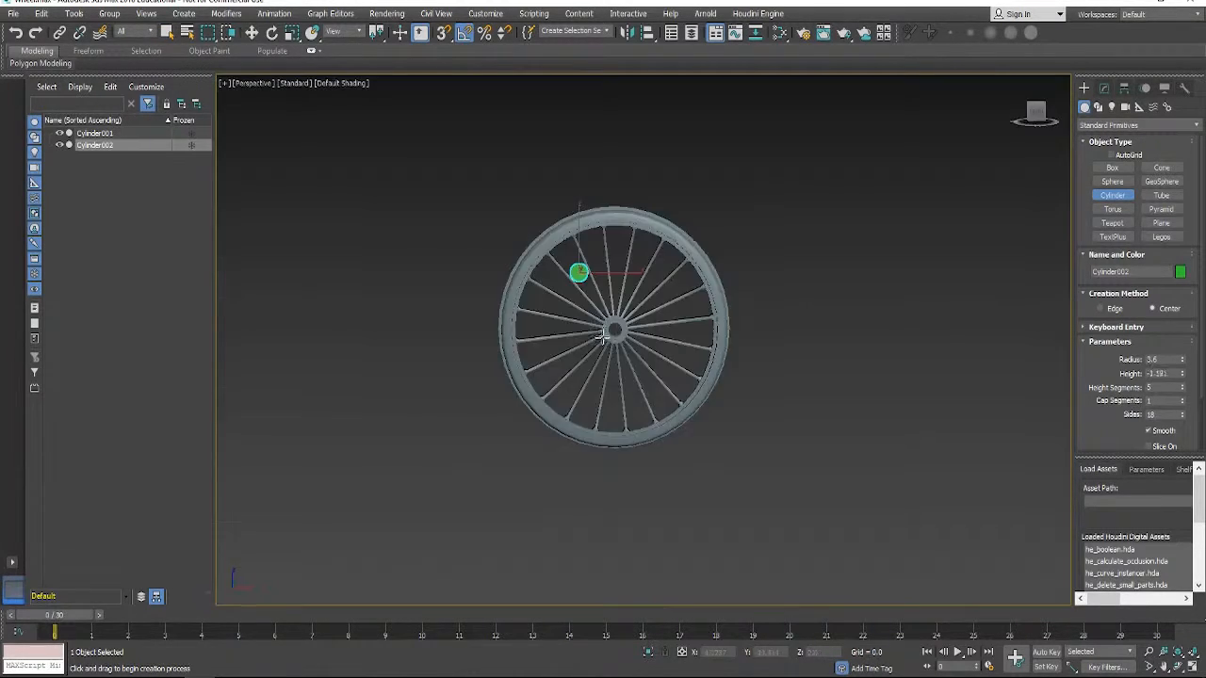
pyautogui.keyDown('alt'); pyautogui.moveTo(602, 335); pyautogui.dragTo(610, 309, button='middle'); pyautogui.keyUp('alt')
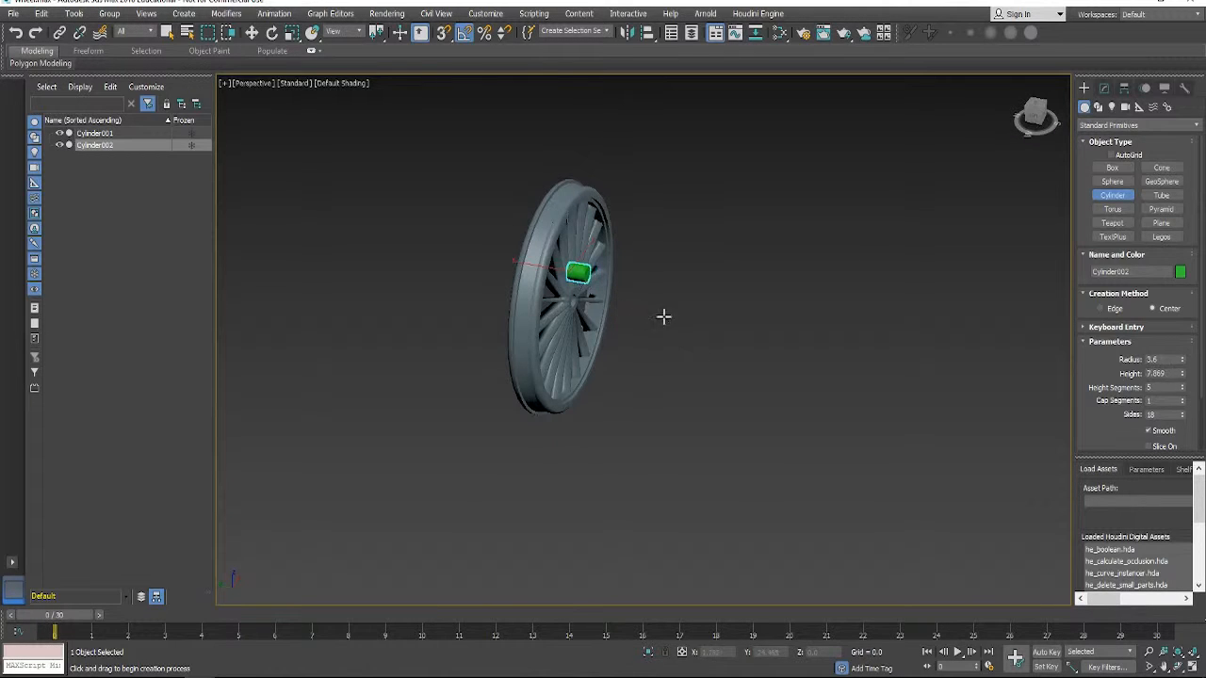
pyautogui.click(635, 315)
pyautogui.rightClick(642, 320)
pyautogui.press('w')
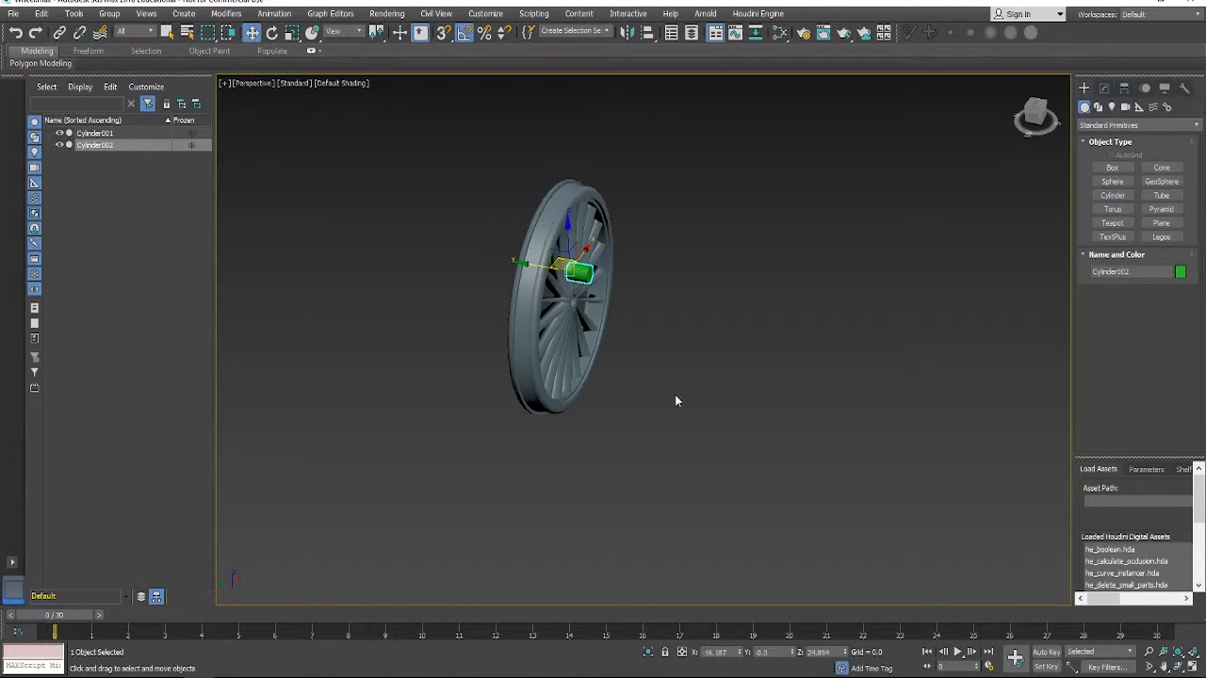
# Move the new cylinder along the wheel's axis to about 10.5 on world Y, working from the side view.
pyautogui.press('l')
pyautogui.moveTo(646, 294); pyautogui.dragTo(581, 295)
pyautogui.click(670, 345)
pyautogui.scroll(-4, 669, 345)
pyautogui.keyDown('alt'); pyautogui.moveTo(716, 382); pyautogui.dragTo(594, 309, button='middle'); pyautogui.keyUp('alt')
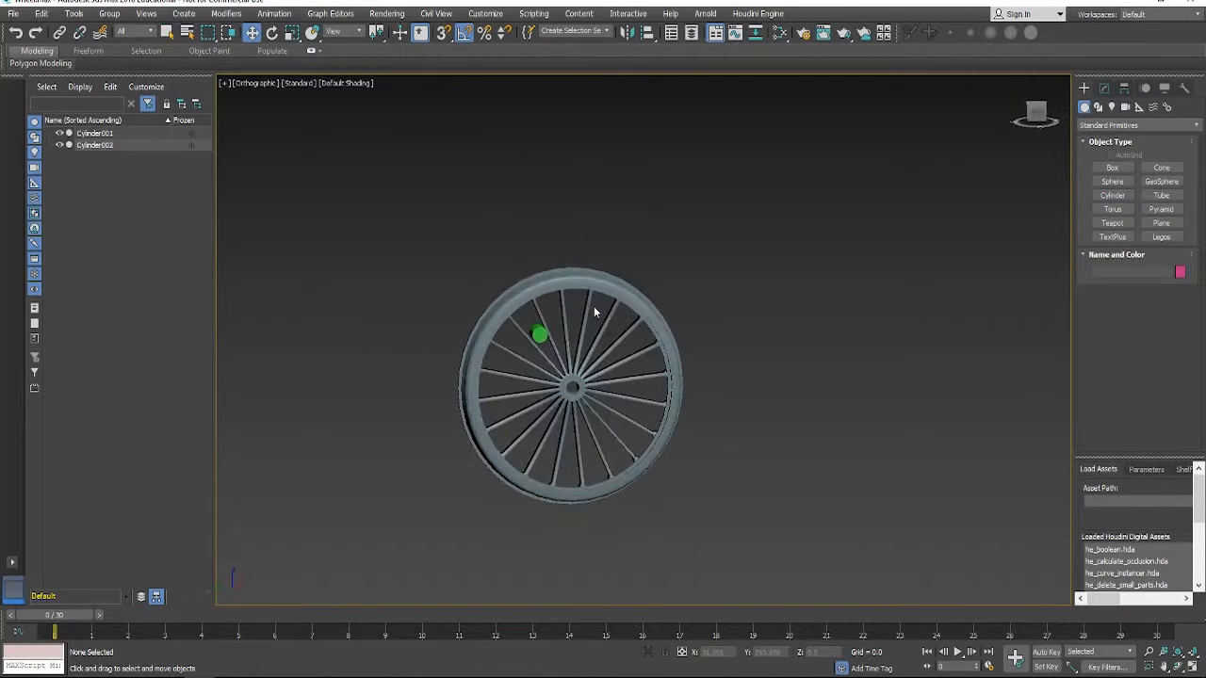
# Set the animation length to 100 frames in the time configuration.
pyautogui.click(585, 284)
pyautogui.press('f')
pyautogui.scroll(-4, 613, 374)
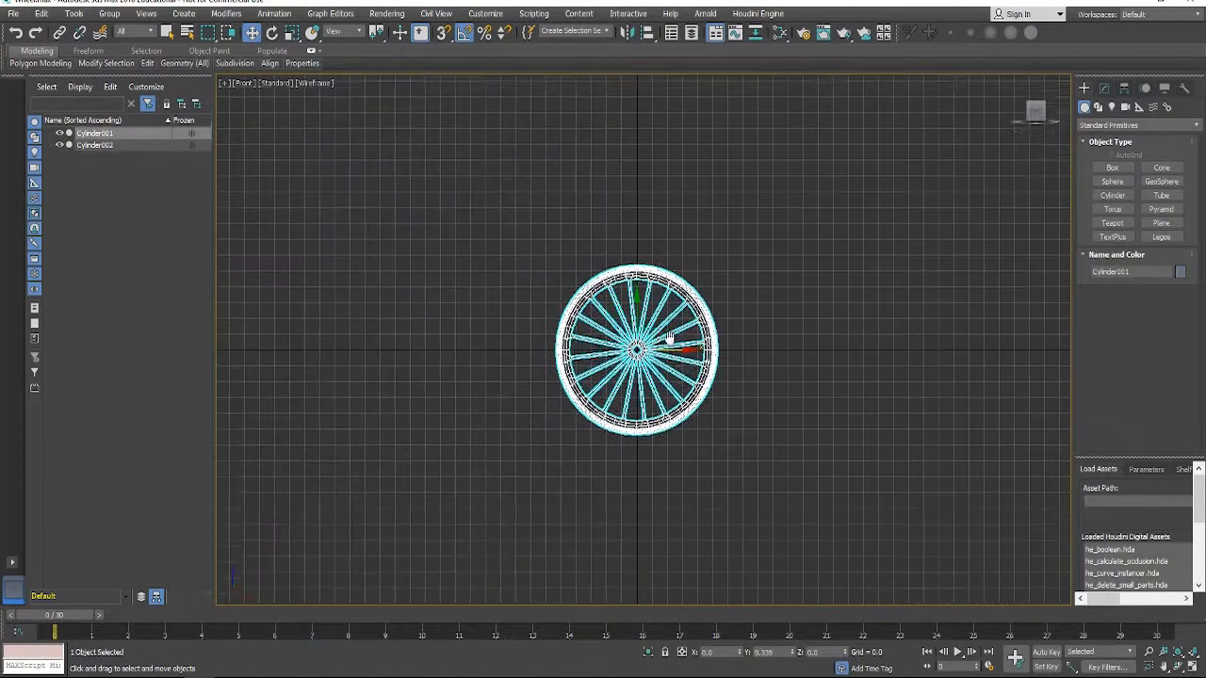
pyautogui.click(990, 666)
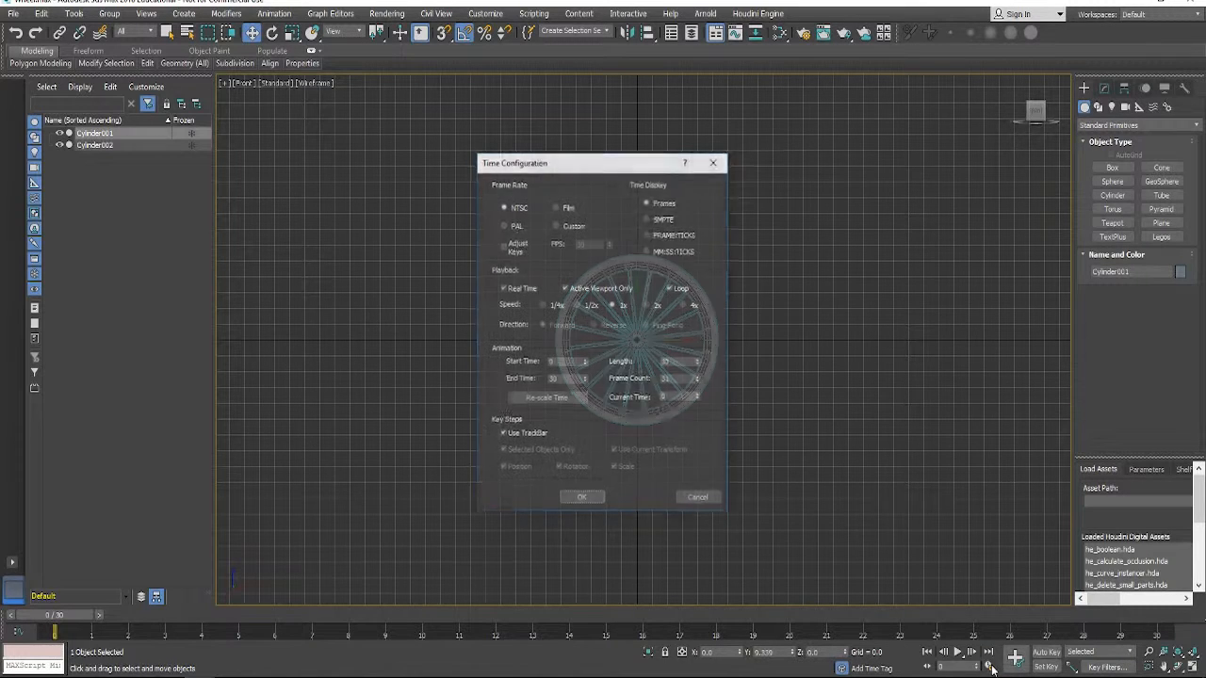
pyautogui.doubleClick(679, 361)
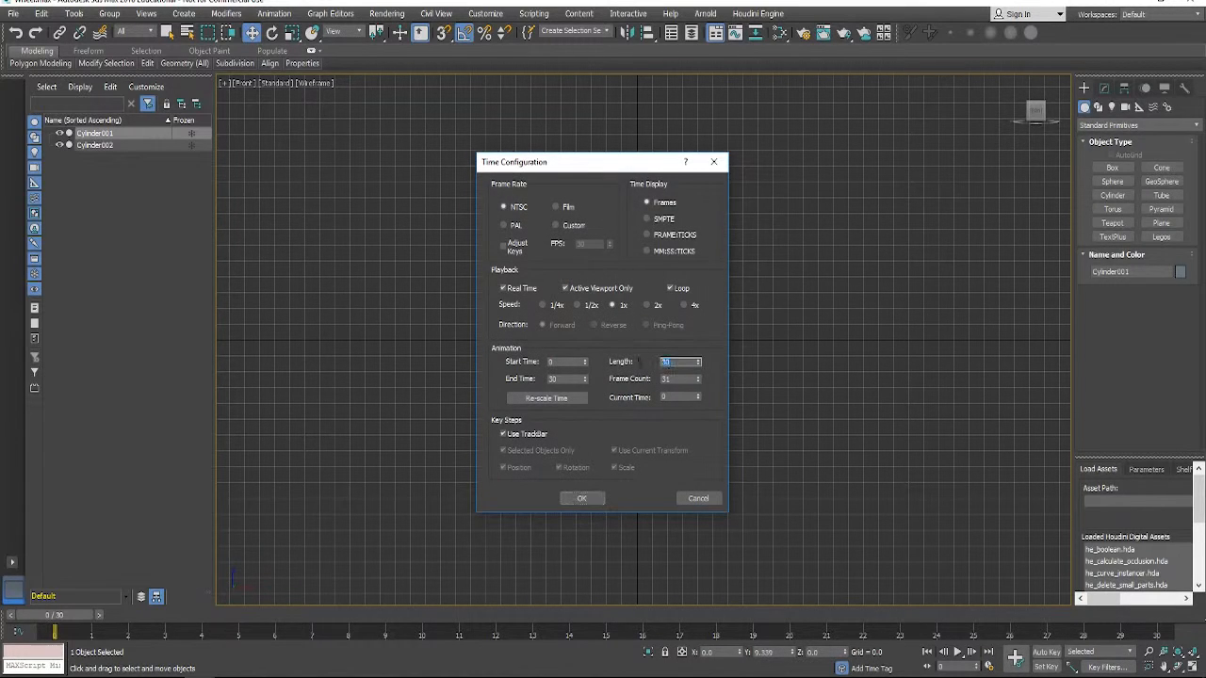
pyautogui.write('100')
pyautogui.press('Return')
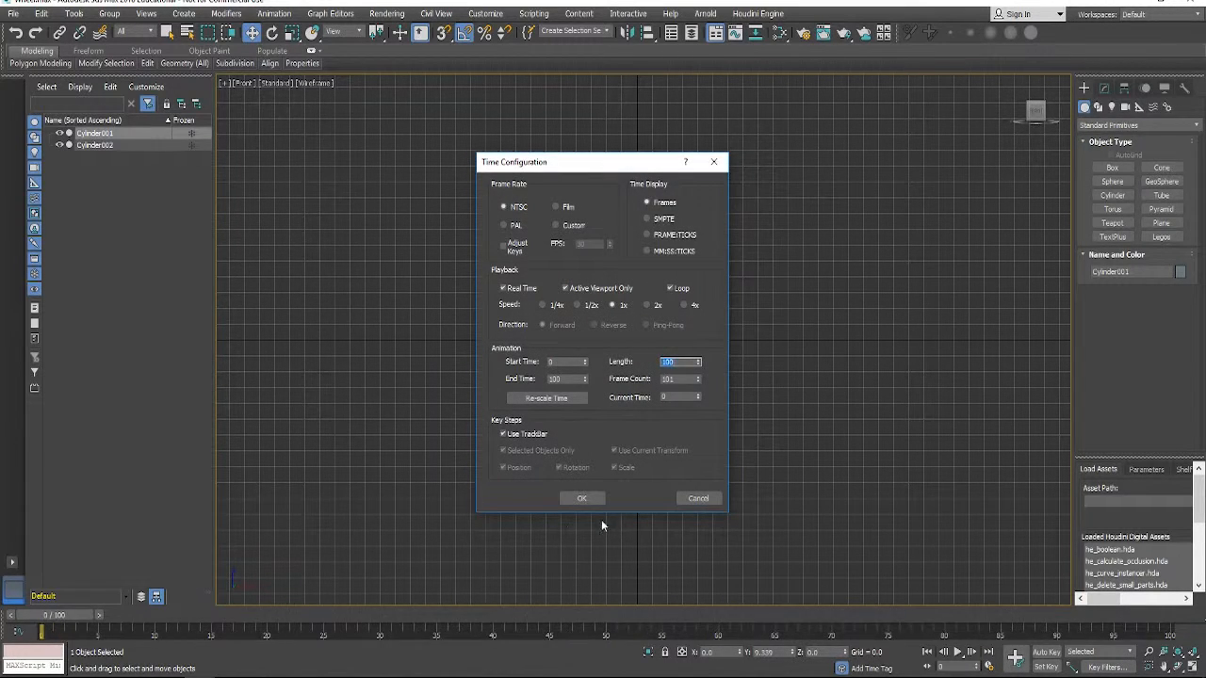
pyautogui.click(581, 498)
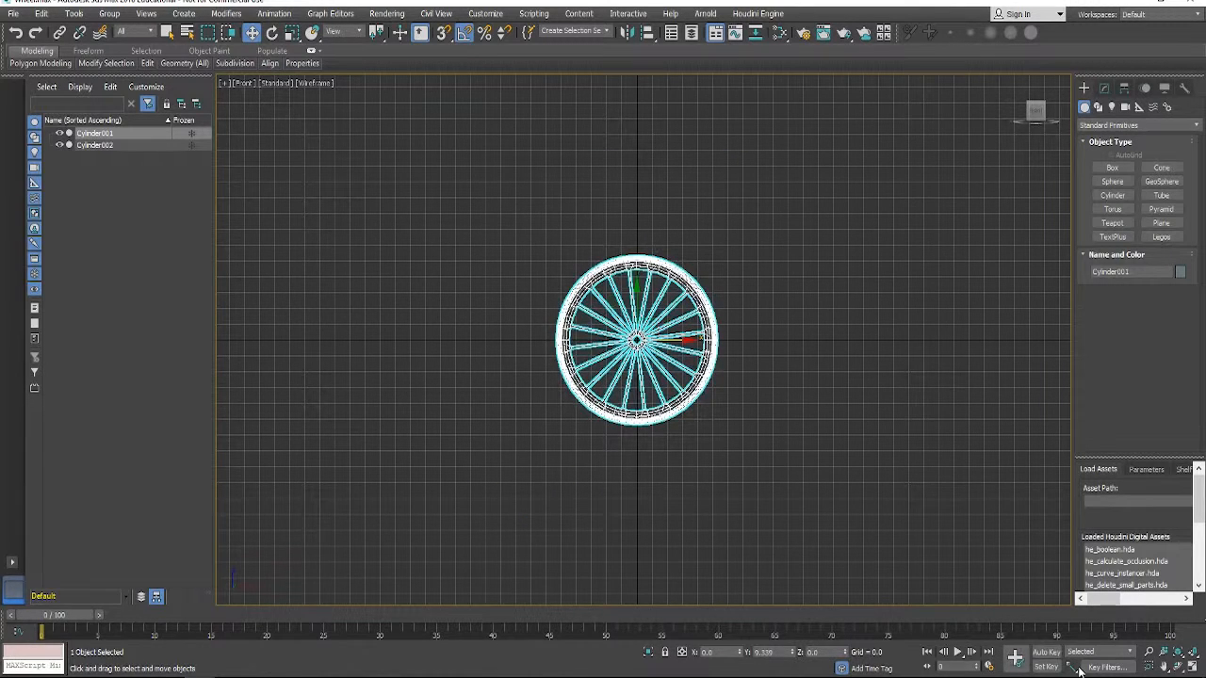
# Change the default in/out tangent type for new keys.
pyautogui.scroll(2, 718, 410)
pyautogui.scroll(-2, 718, 410)
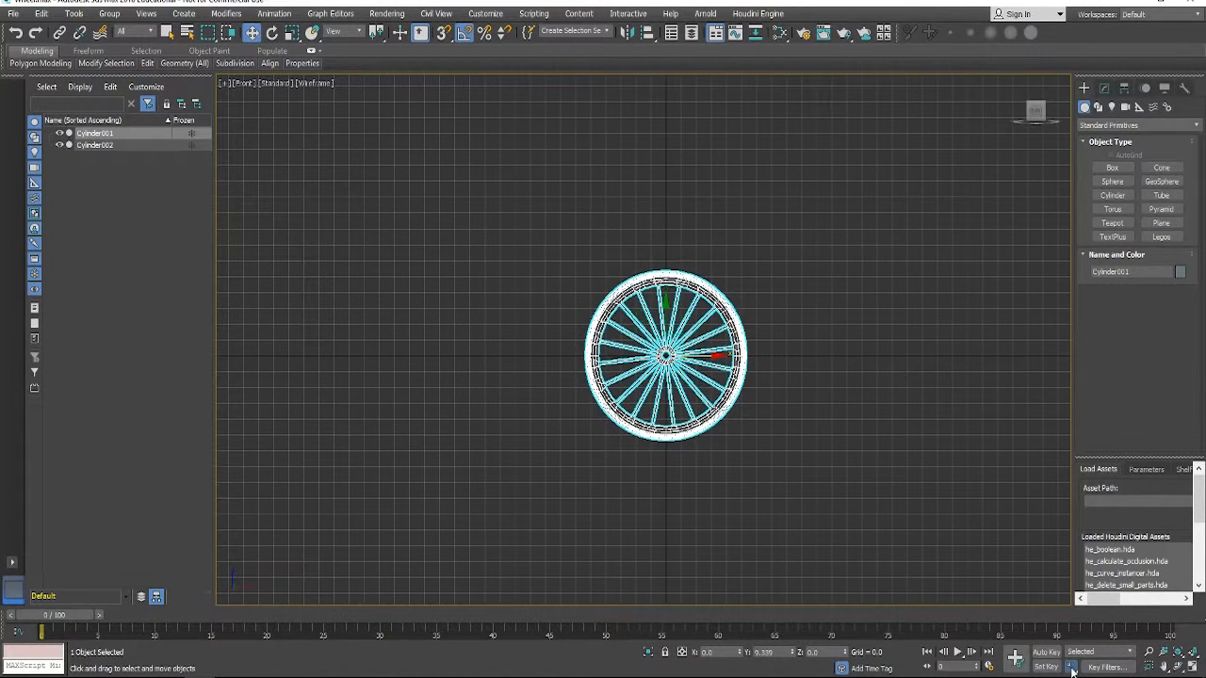
pyautogui.moveTo(1071, 670)
pyautogui.mouseDown()
pyautogui.moveTo(1071, 577)
pyautogui.moveTo(1071, 664)
pyautogui.mouseUp()
pyautogui.click(841, 507)
# Show the Front view with default shading and hide its grid.
pyautogui.moveTo(750, 414)
pyautogui.mouseDown(button='middle')
pyautogui.moveTo(741, 441)
pyautogui.moveTo(743, 375)
pyautogui.mouseUp(button='middle')
pyautogui.scroll(4, 721, 447)
pyautogui.scroll(-5, 794, 362)
pyautogui.scroll(2, 784, 394)
pyautogui.click(797, 453)
pyautogui.scroll(2, 742, 375)
pyautogui.press('F3')
pyautogui.scroll(2, 745, 430)
pyautogui.moveTo(727, 435)
pyautogui.mouseDown(button='middle')
pyautogui.moveTo(742, 436)
pyautogui.moveTo(681, 385)
pyautogui.mouseUp(button='middle')
pyautogui.press('g')
pyautogui.scroll(-4, 745, 430)
pyautogui.scroll(2, 681, 385)
# Rename the wheel object Cylinder001 as Wheel.
pyautogui.click(94, 144)
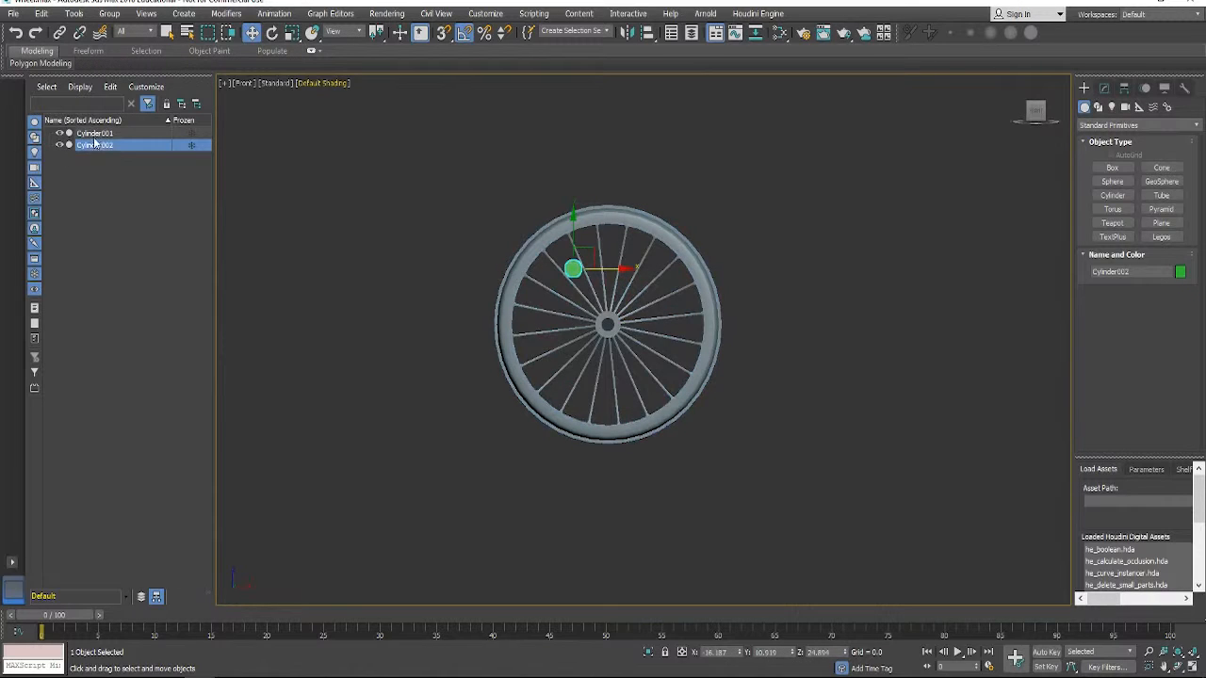
pyautogui.click(94, 132)
pyautogui.click(1104, 88)
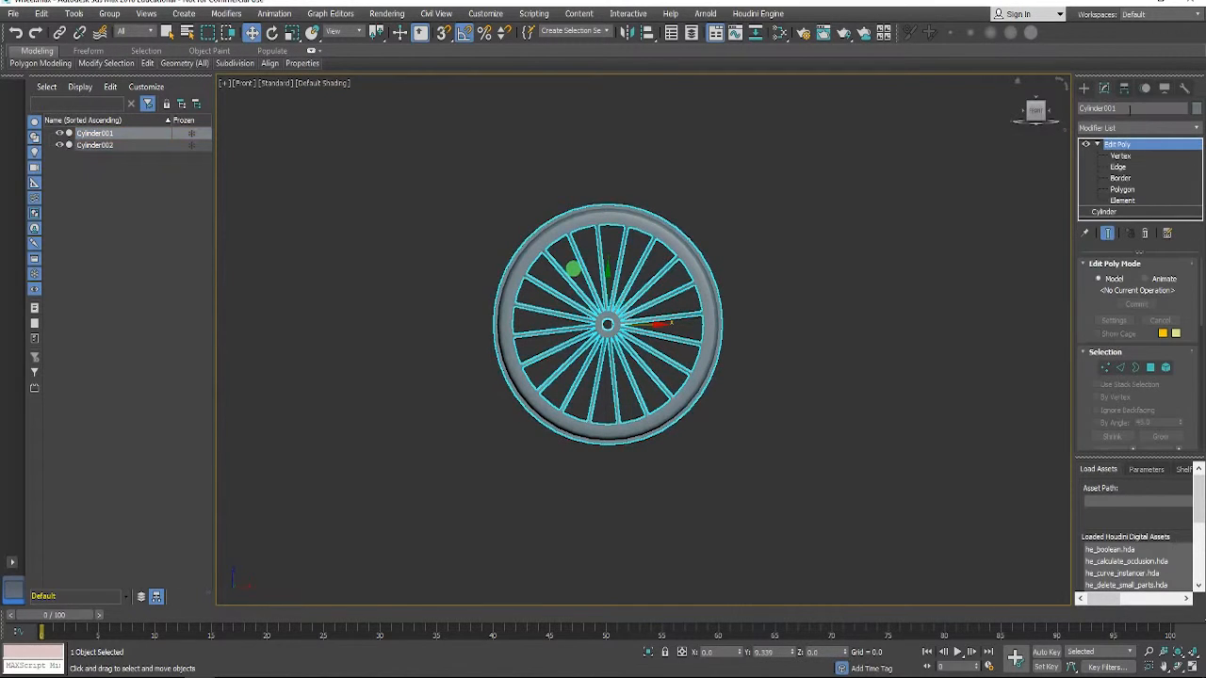
pyautogui.doubleClick(1130, 108)
pyautogui.write('Wheel')
pyautogui.press('Return')
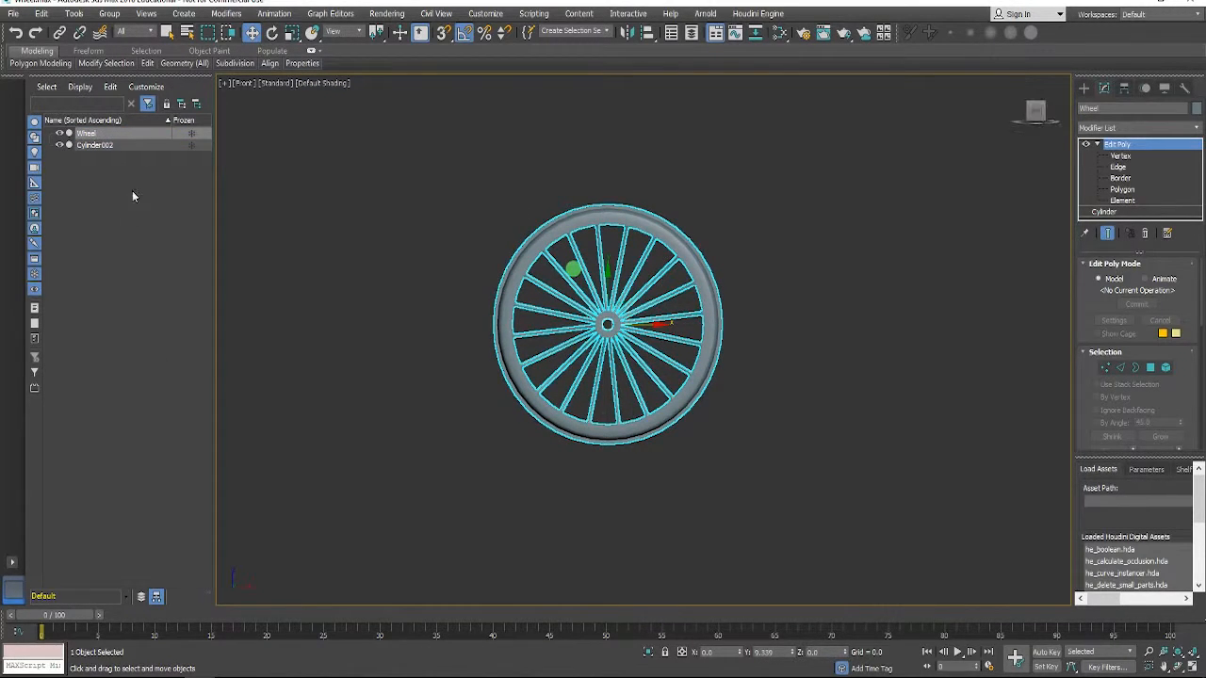
# Rename the small green cylinder as Spoke.
pyautogui.click(94, 145)
pyautogui.moveTo(1121, 108); pyautogui.dragTo(1037, 111)
pyautogui.write('Spoke')
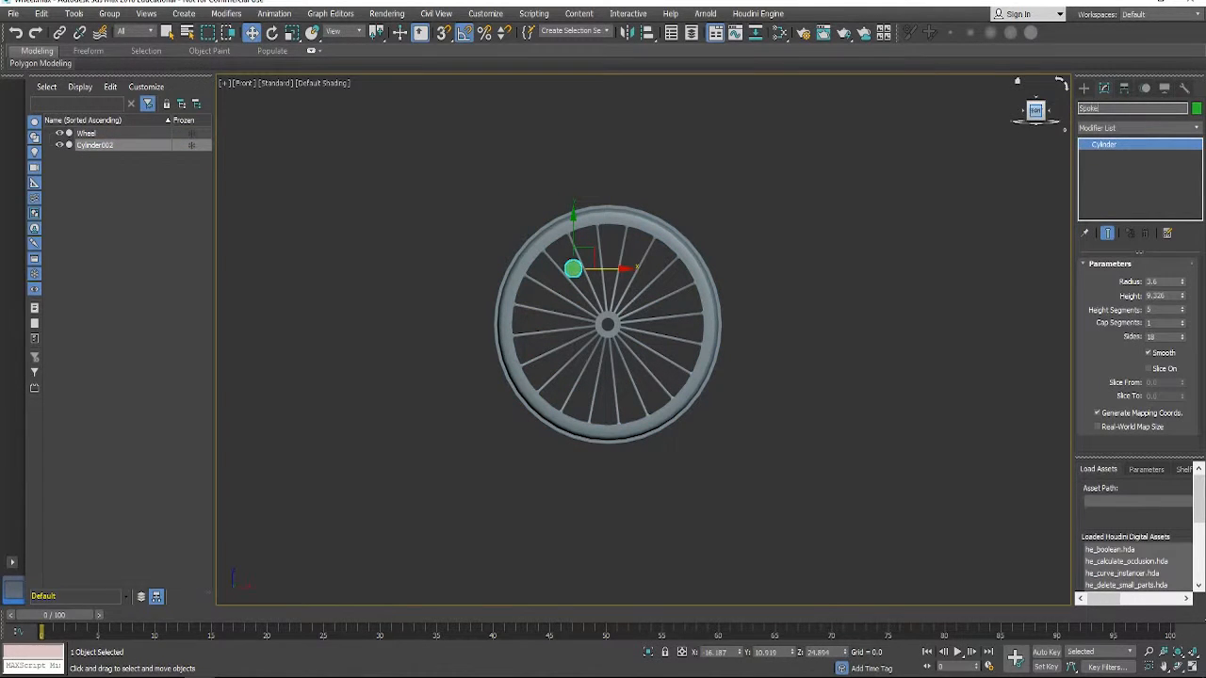
pyautogui.press('Return')
pyautogui.click(746, 398)
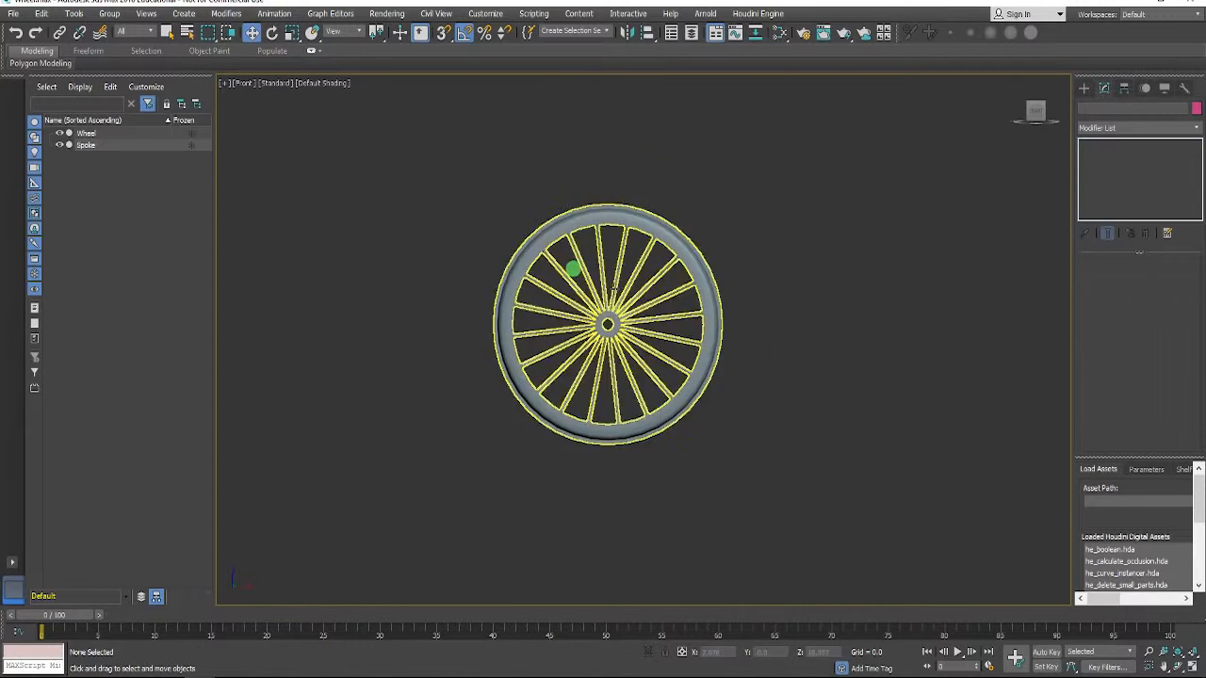
# Animate the wheel spinning about its axle with Auto Key, rotating it at frame 100 and returning to the start.
pyautogui.scroll(2, 614, 285)
pyautogui.click(643, 214)
pyautogui.scroll(-2, 643, 219)
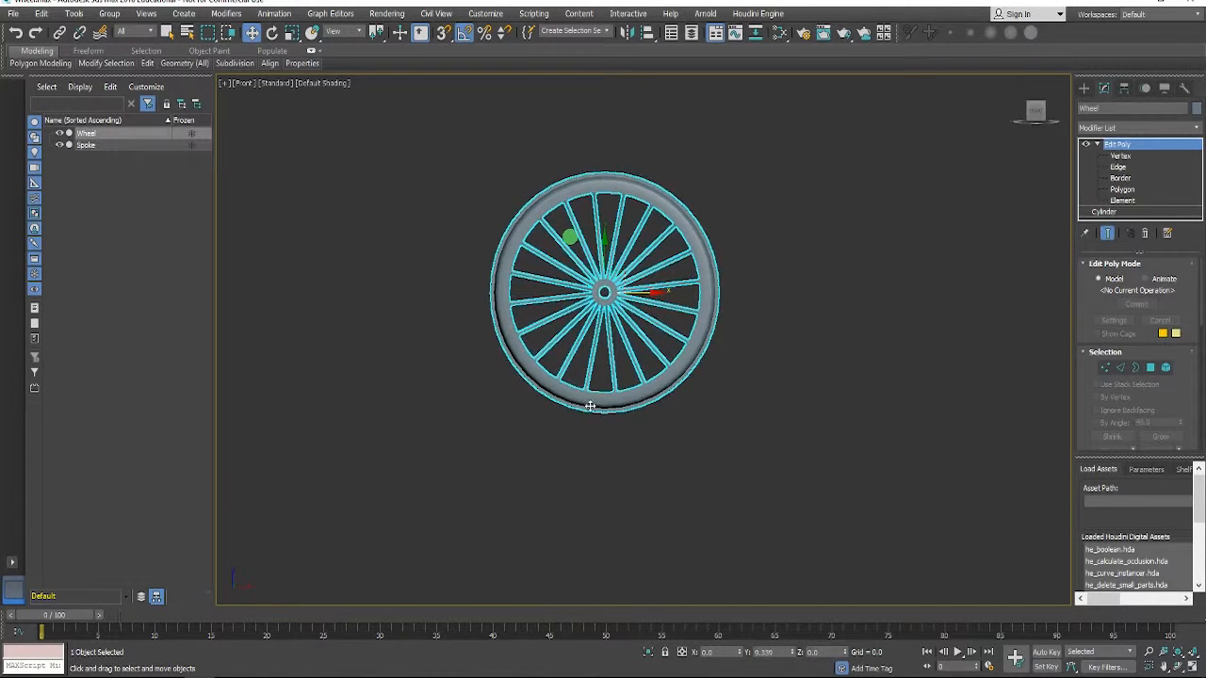
pyautogui.press('e')
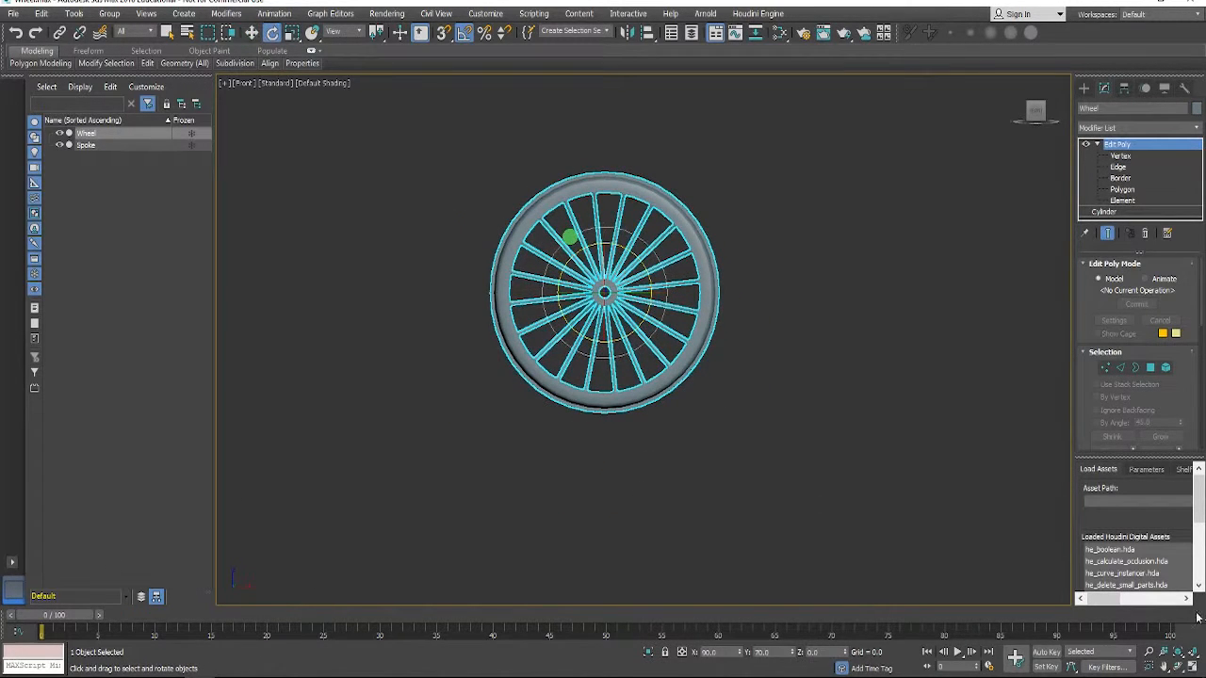
pyautogui.click(1050, 652)
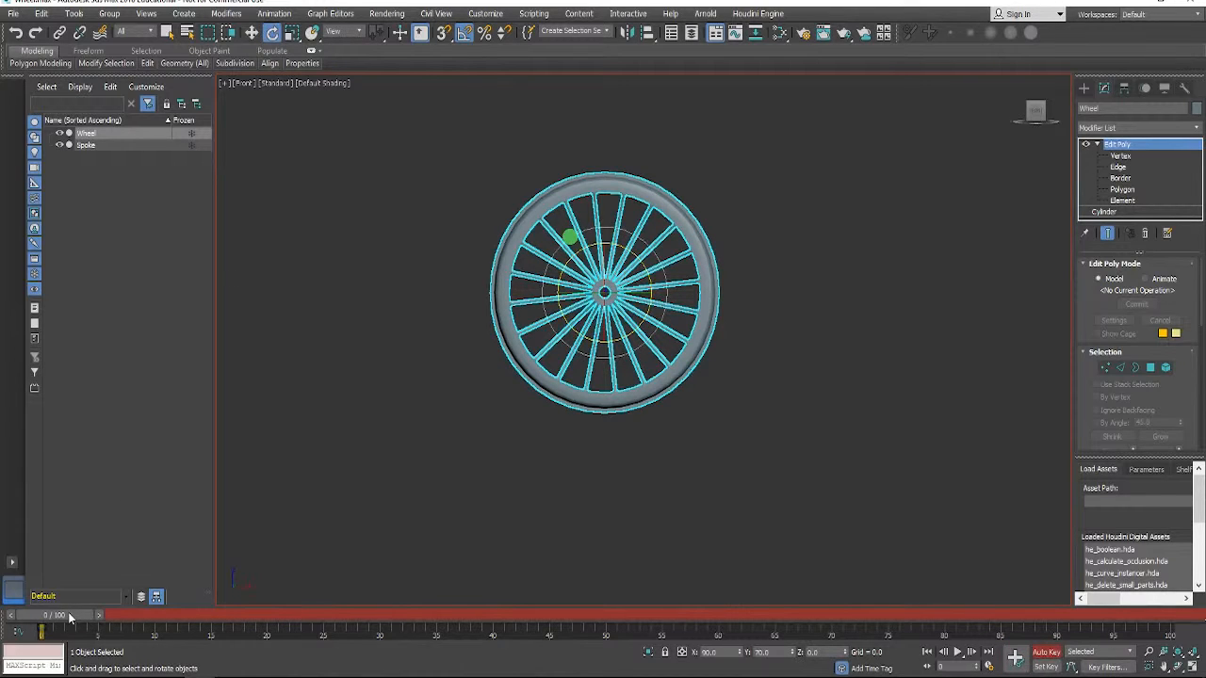
pyautogui.moveTo(91, 620); pyautogui.dragTo(1151, 617)
pyautogui.moveTo(575, 250); pyautogui.dragTo(363, 326)
pyautogui.moveTo(1168, 617); pyautogui.dragTo(58, 622)
# Play back the wheel's rotation, return to frame 0 and turn off Auto Key.
pyautogui.click(957, 652)
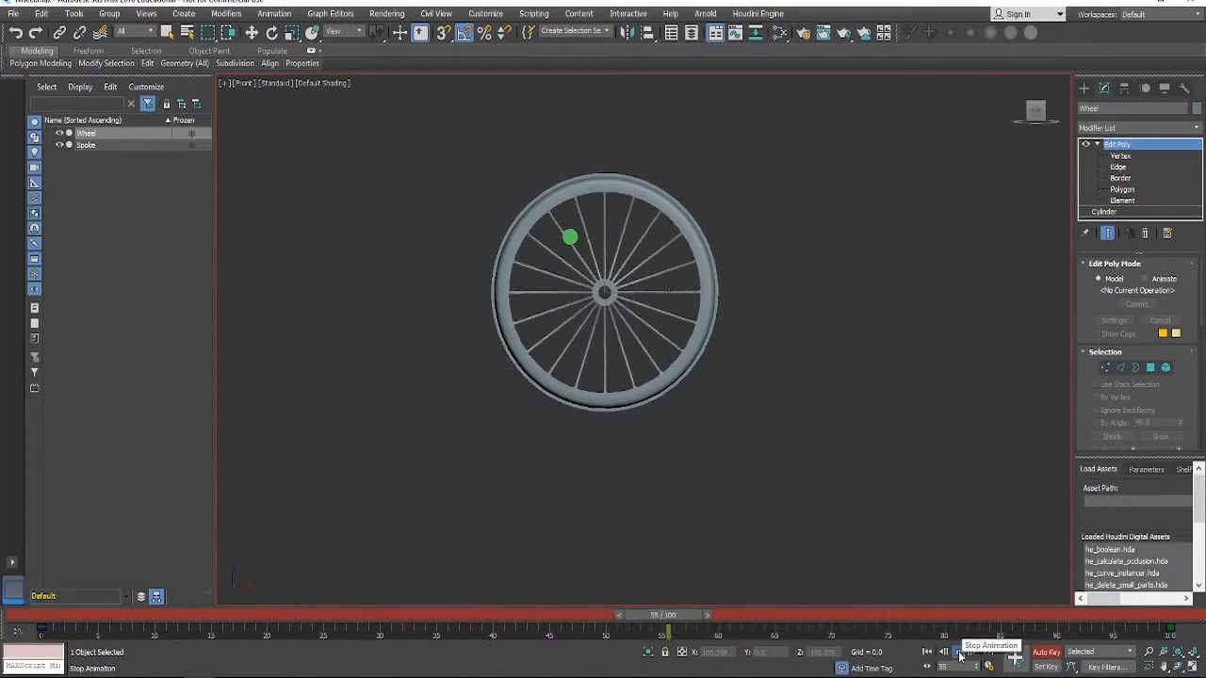
pyautogui.click(957, 652)
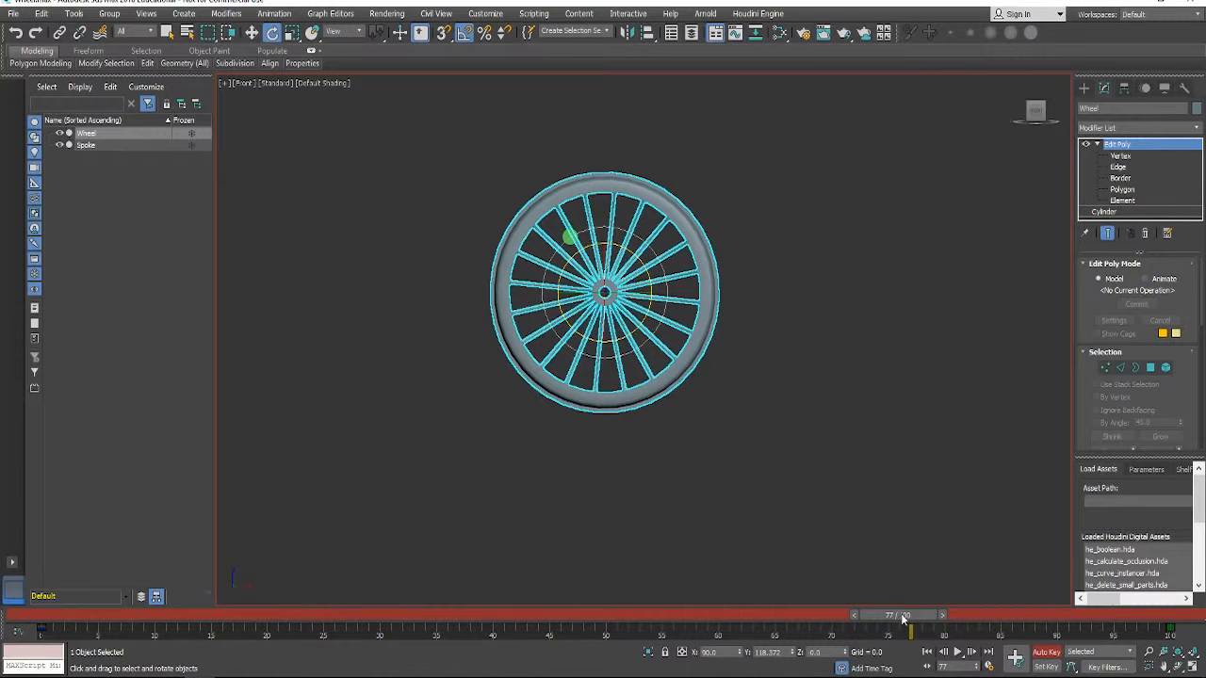
pyautogui.press('Home')
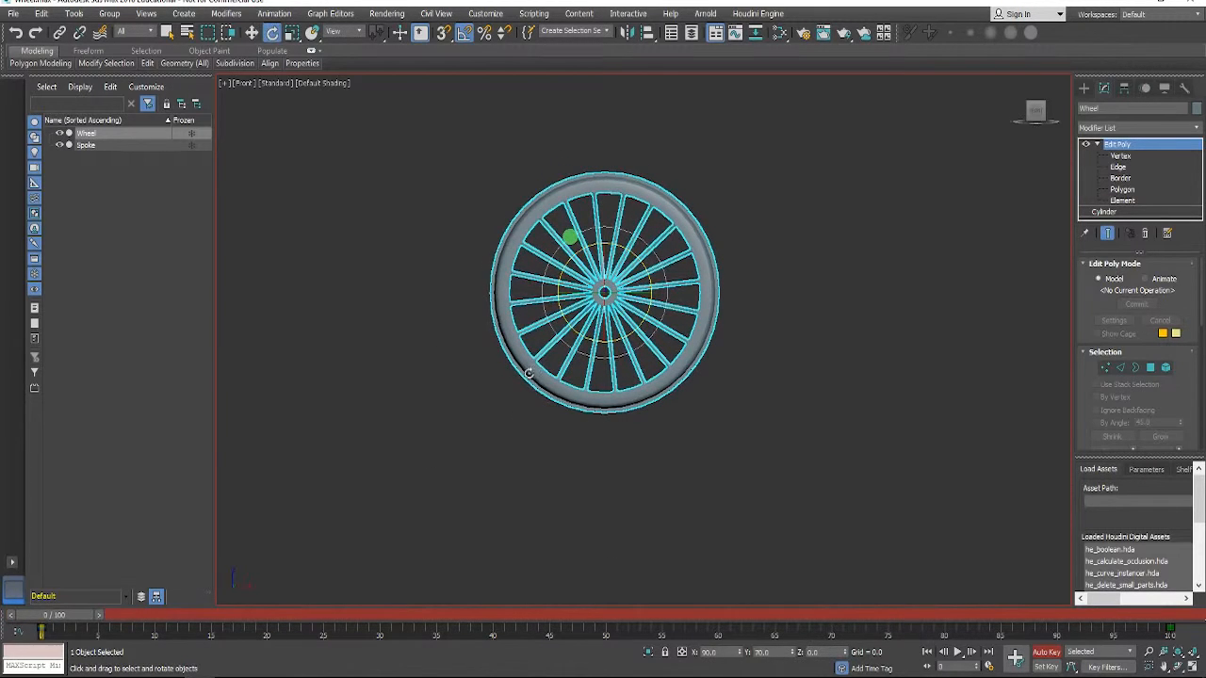
pyautogui.press('n')
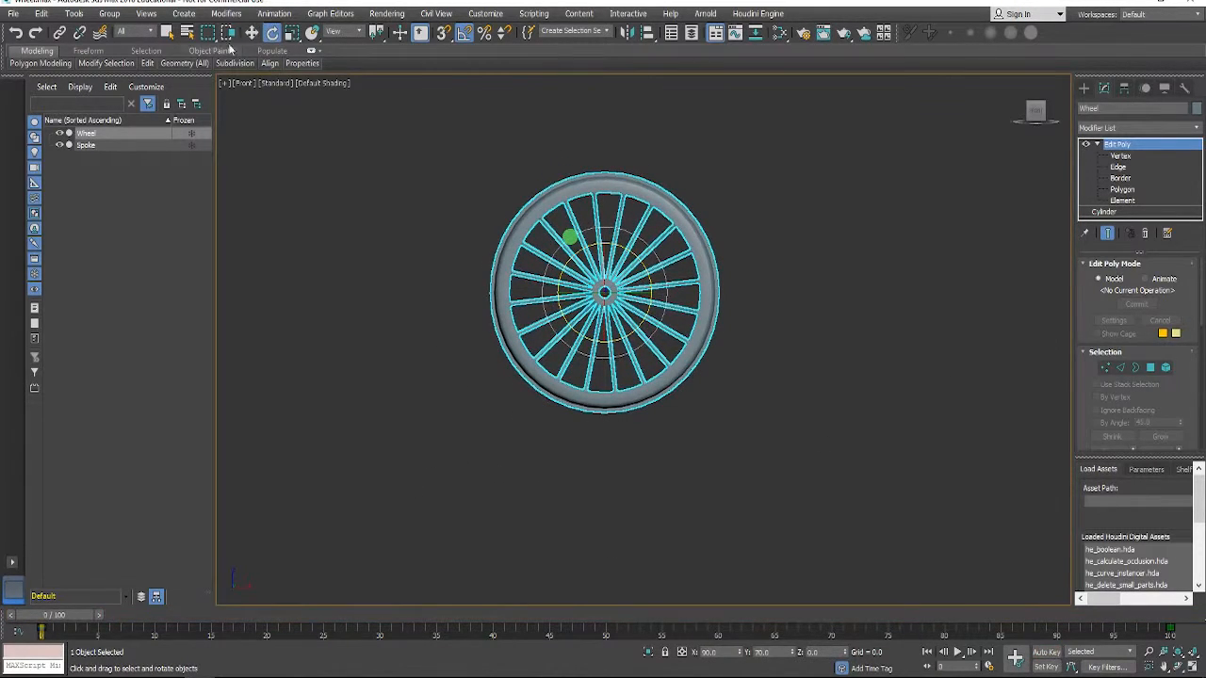
# Dock the Curve Editor above the viewport and pull out its key editing and track selection toolbars.
pyautogui.click(330, 13)
pyautogui.click(339, 29)
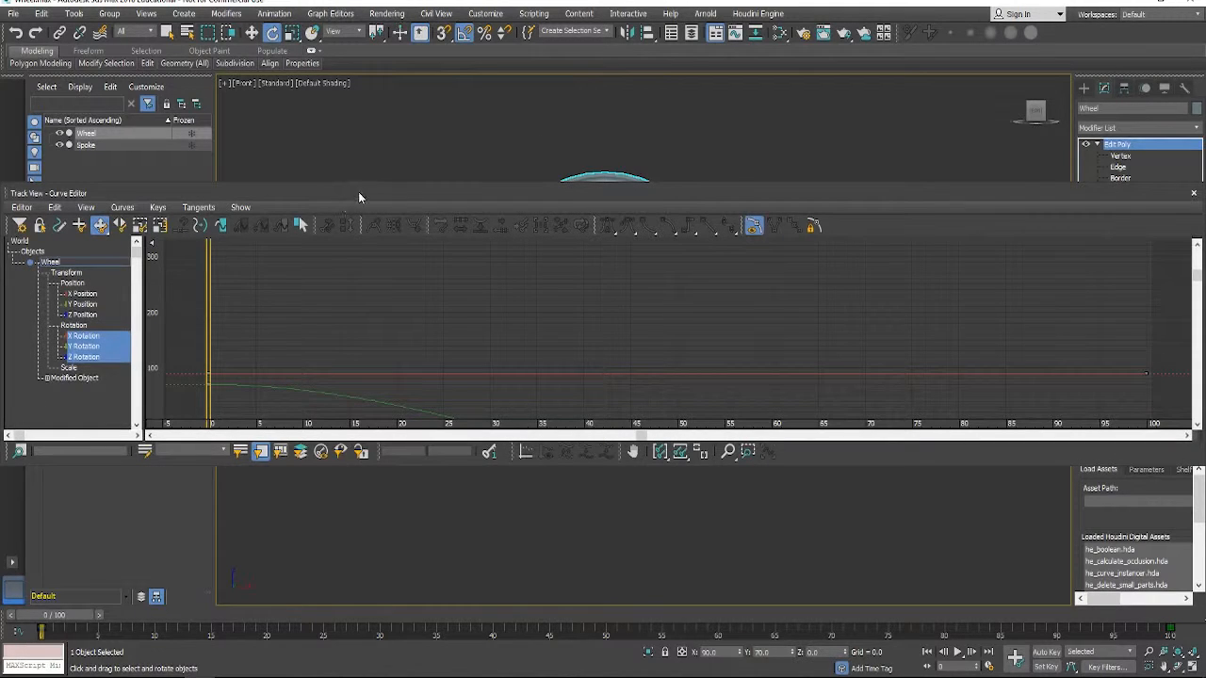
pyautogui.moveTo(358, 192); pyautogui.dragTo(364, 61)
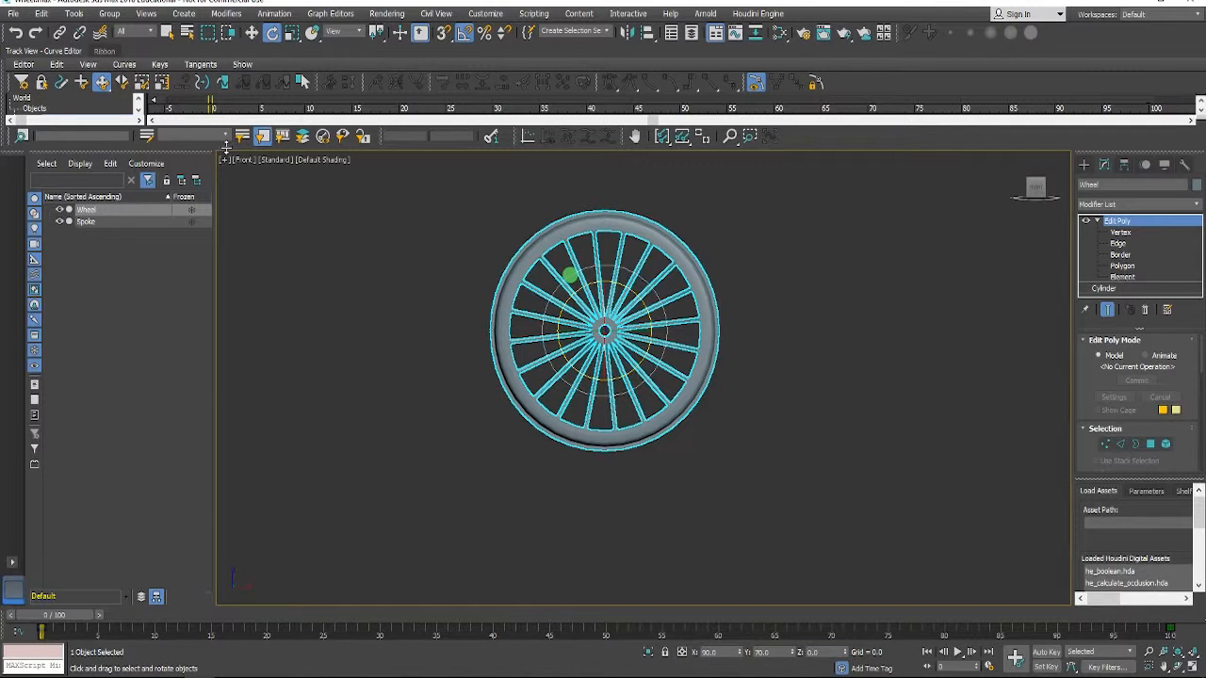
pyautogui.moveTo(5, 135); pyautogui.dragTo(323, 111)
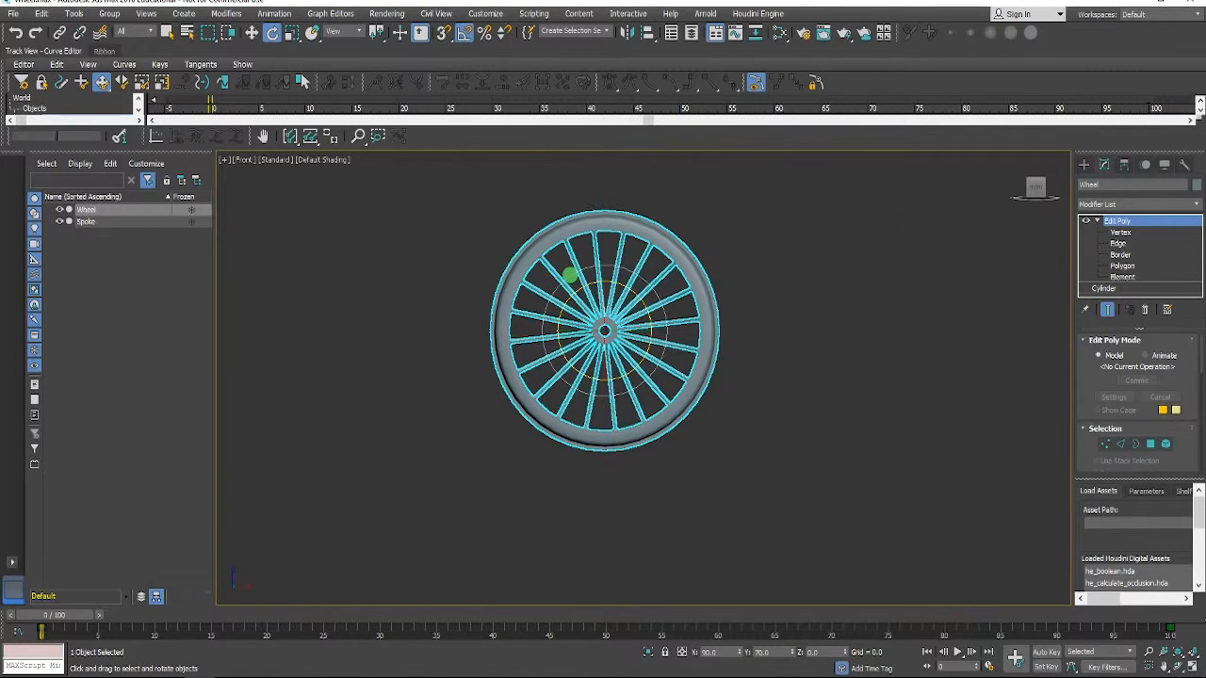
pyautogui.moveTo(5, 83); pyautogui.dragTo(424, 181)
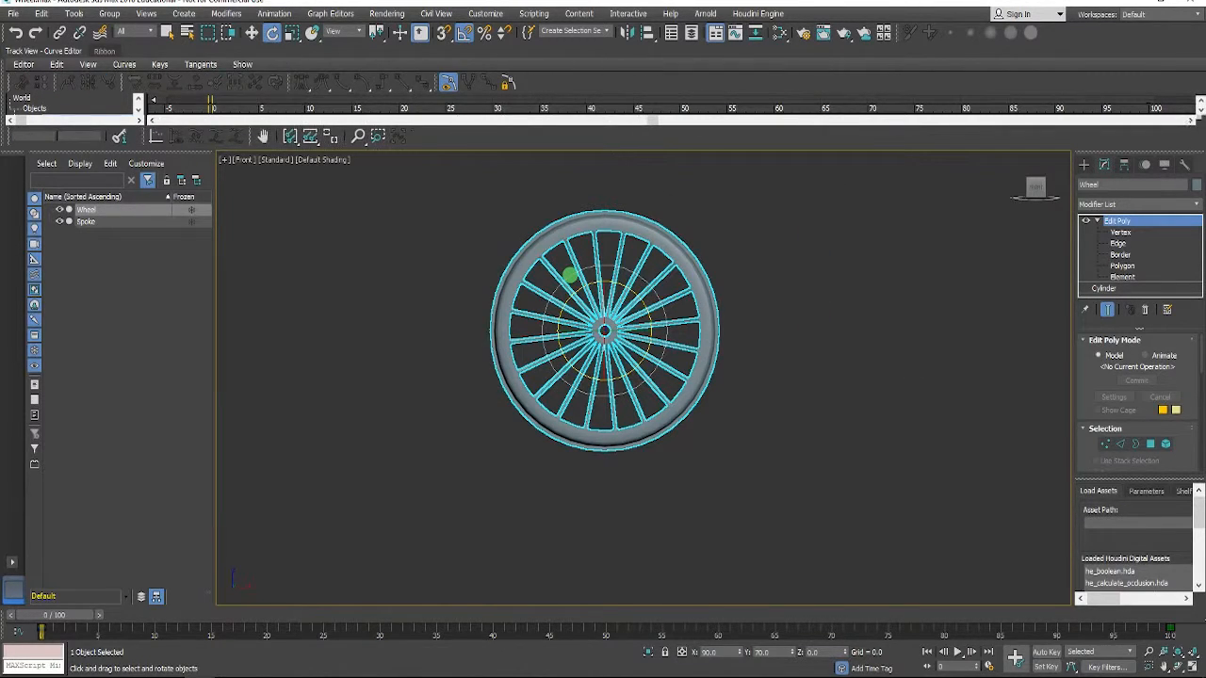
pyautogui.moveTo(6, 82); pyautogui.dragTo(1202, 269)
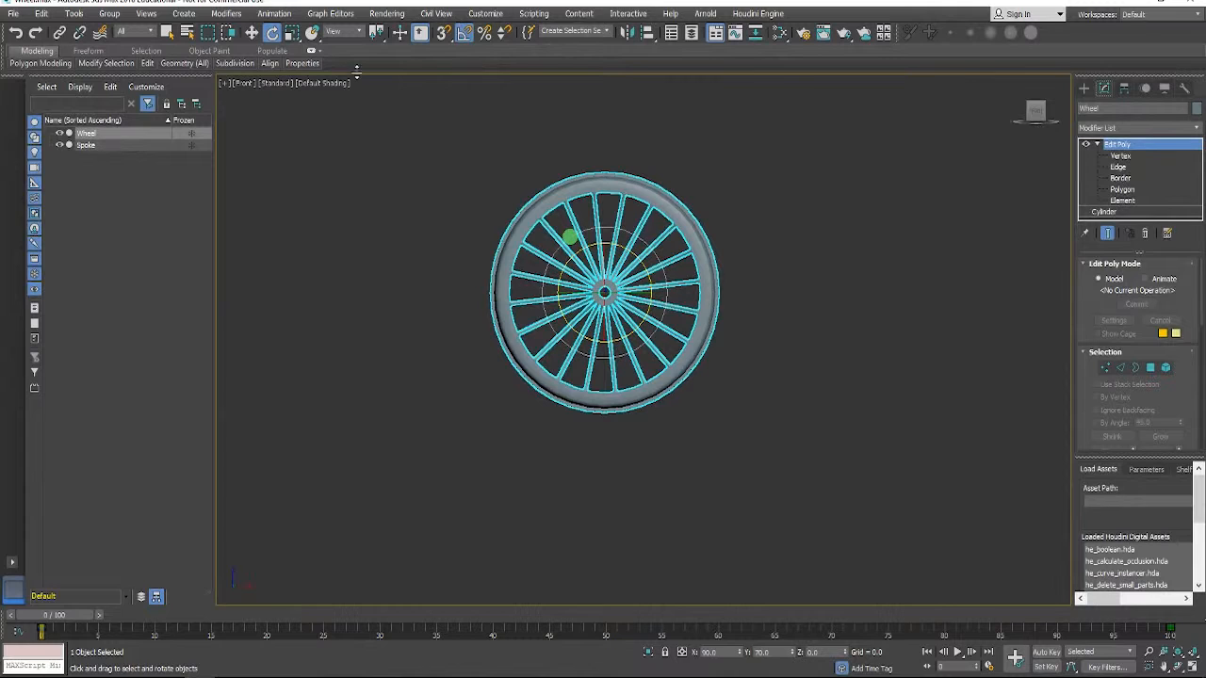
# Reopen the Curve Editor, dock it above the viewport and enlarge it to show the wheel's rotation curves.
pyautogui.click(330, 13)
pyautogui.click(349, 35)
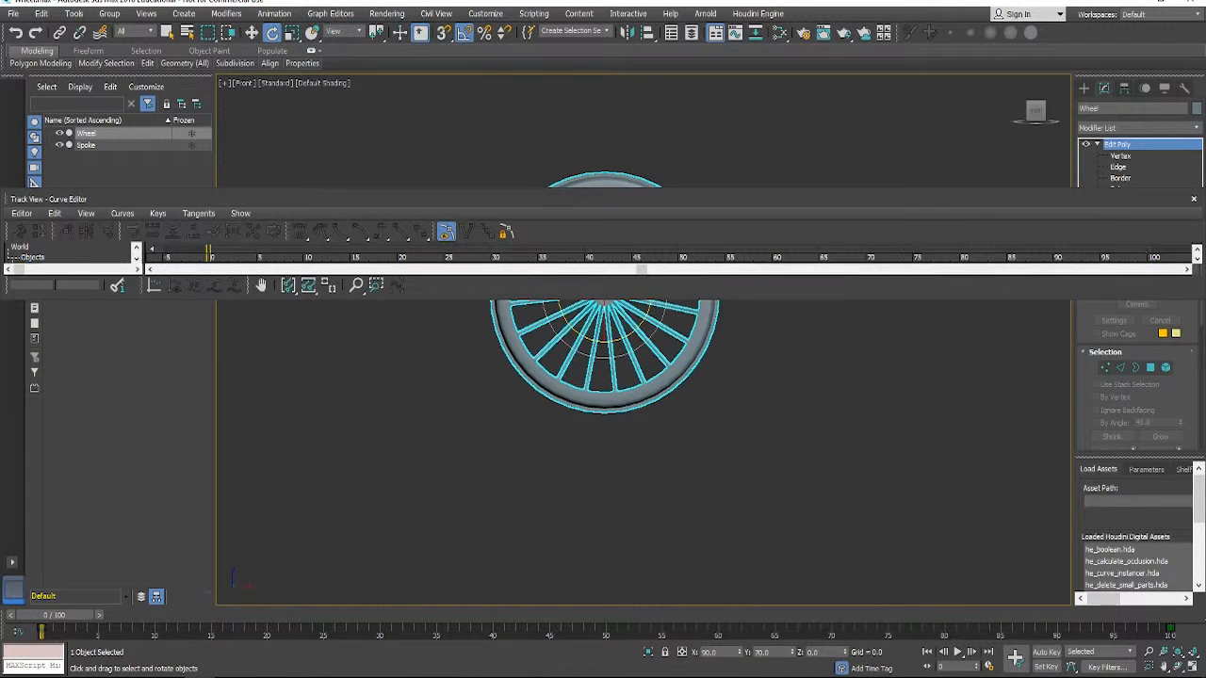
pyautogui.moveTo(579, 198); pyautogui.dragTo(339, 58)
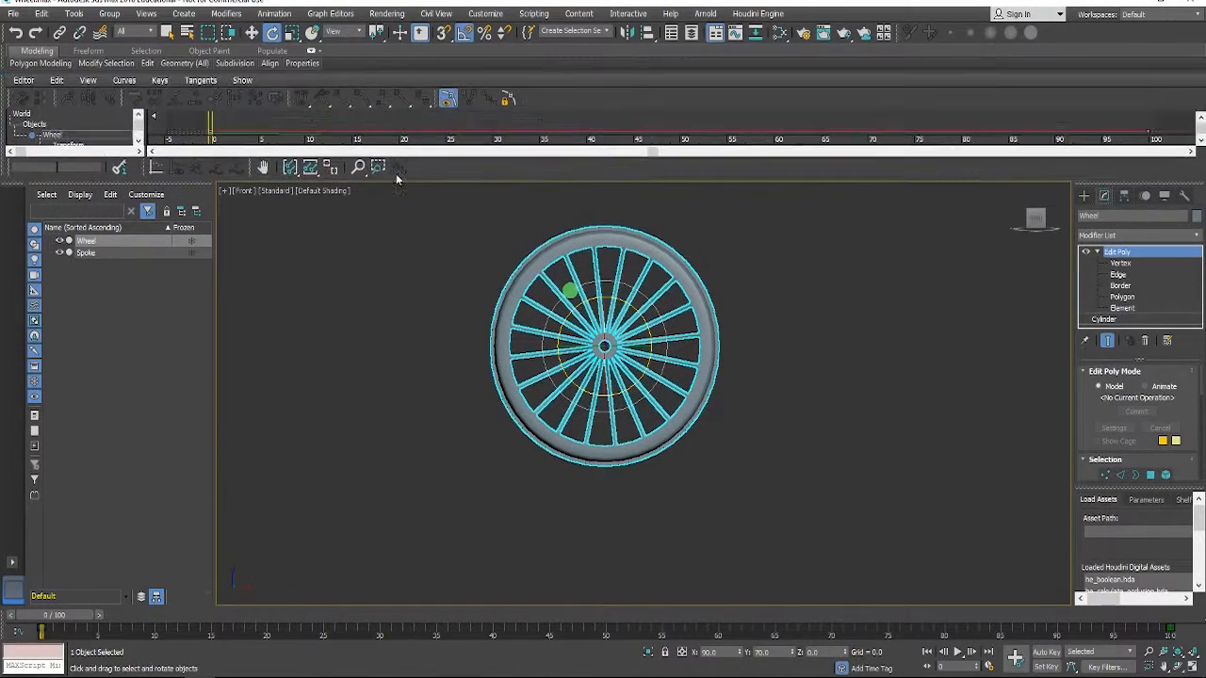
pyautogui.moveTo(501, 185); pyautogui.dragTo(517, 504)
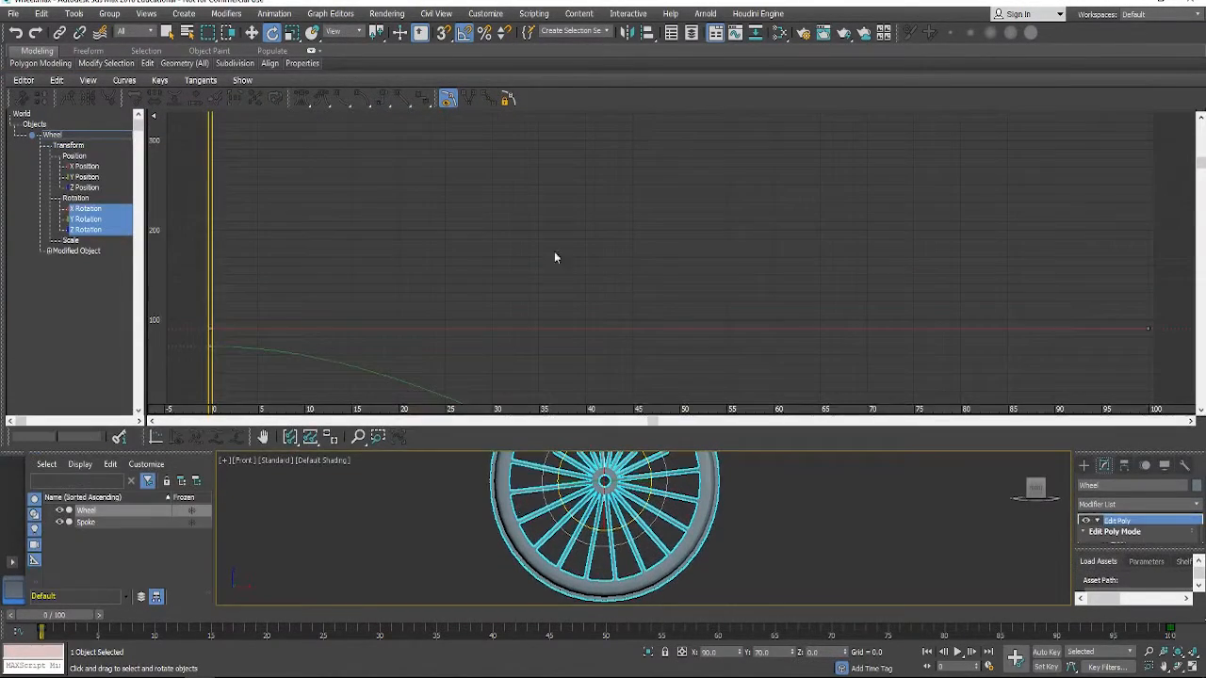
# Show only the wheel's Y Rotation curve and set its first and last keys to linear tangents.
pyautogui.moveTo(399, 300); pyautogui.dragTo(560, 289, button='middle')
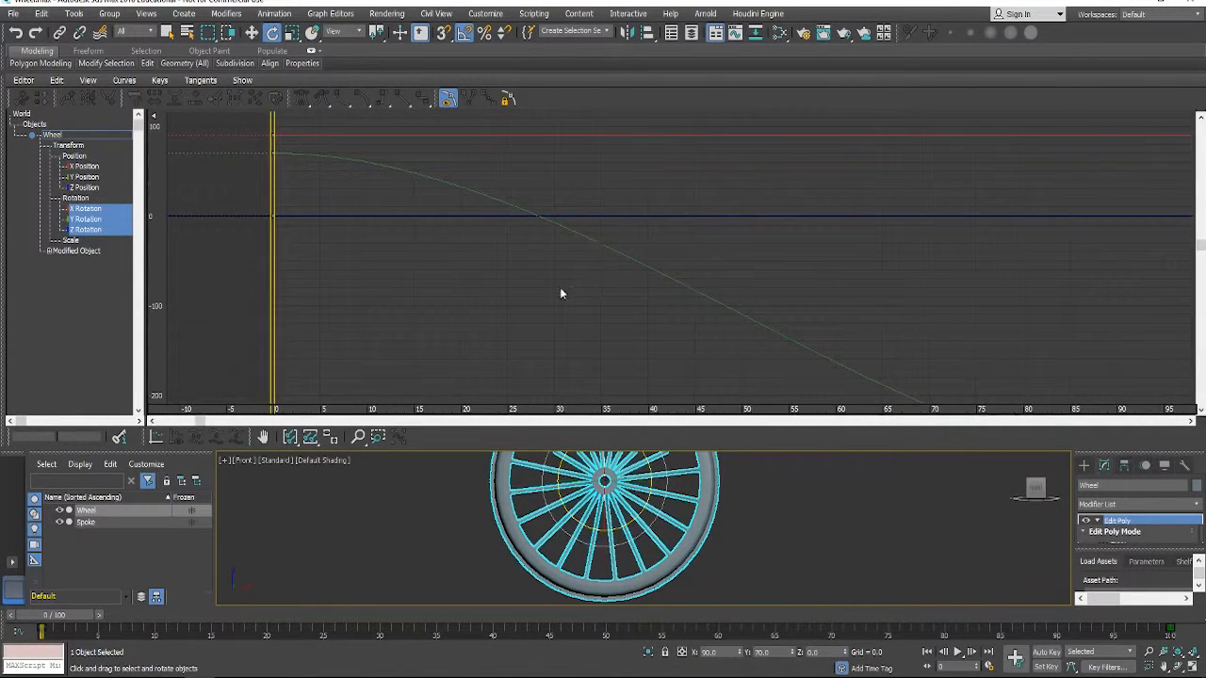
pyautogui.click(312, 439)
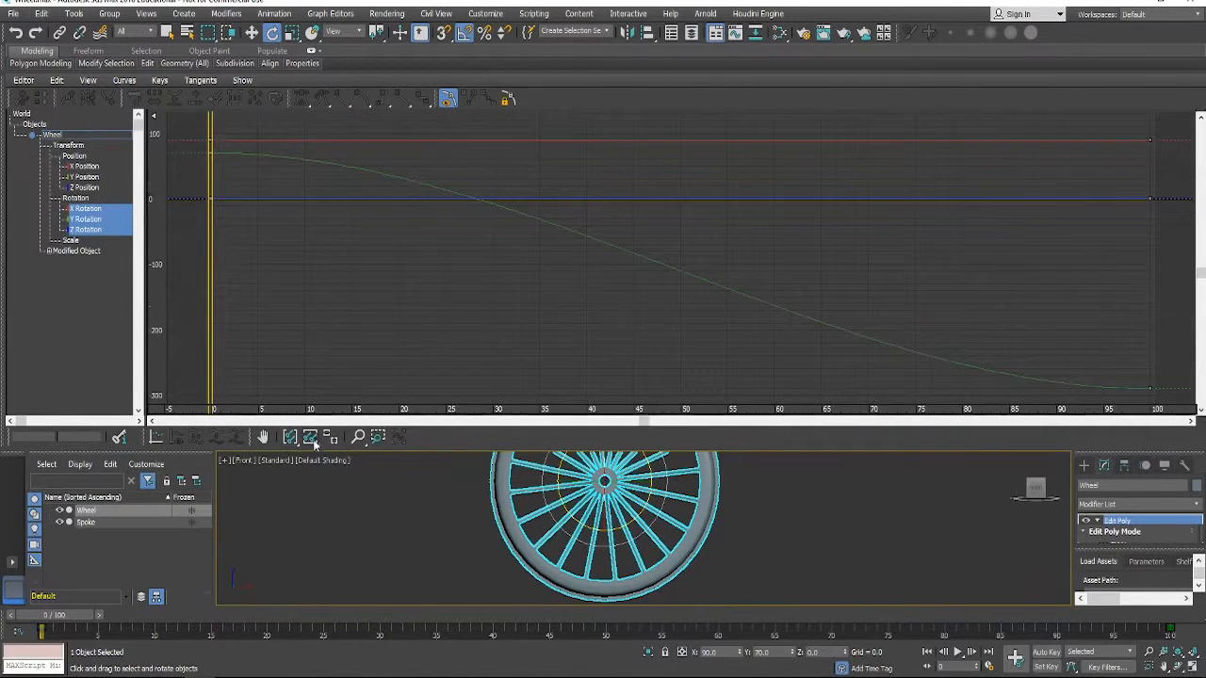
pyautogui.click(84, 220)
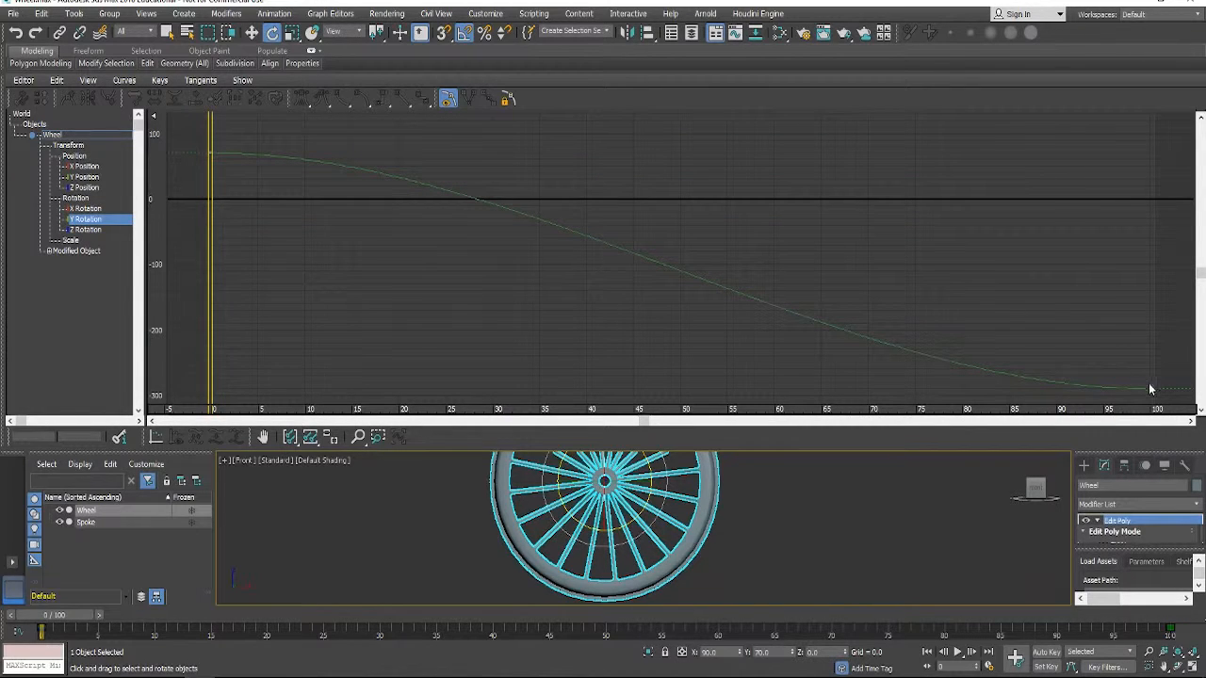
pyautogui.moveTo(192, 137); pyautogui.dragTo(1172, 409)
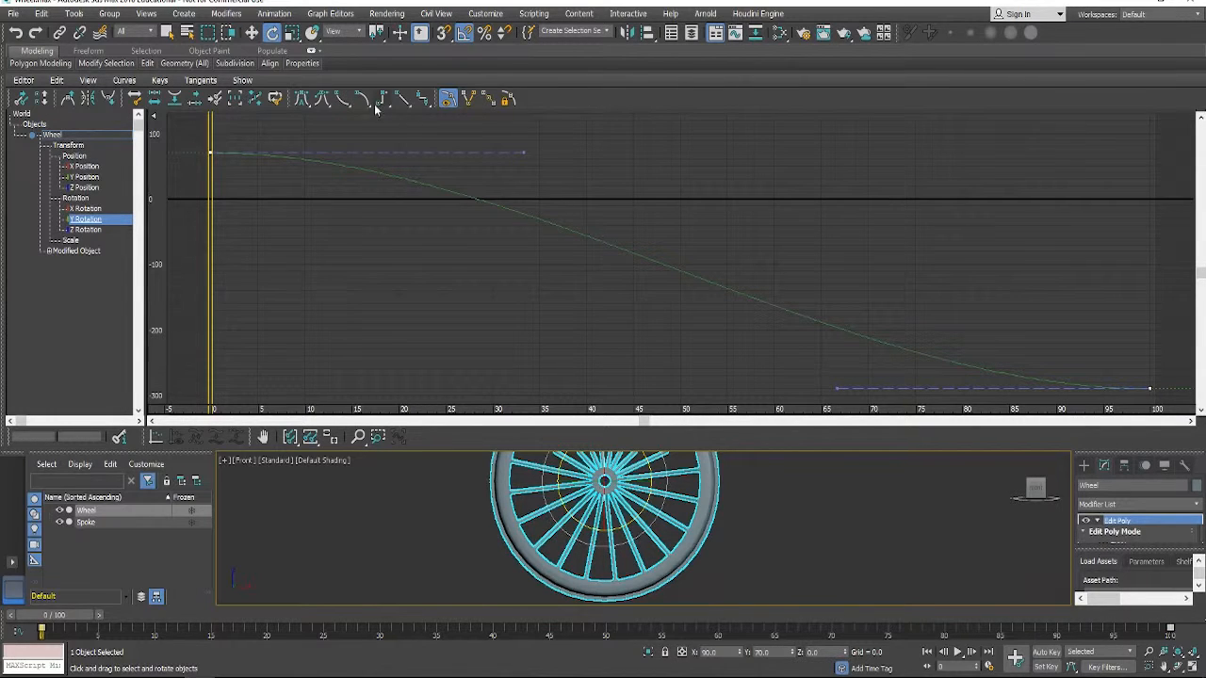
pyautogui.click(403, 98)
# Play back the wheel's rotation and view it in the Front viewport.
pyautogui.scroll(-5, 730, 471)
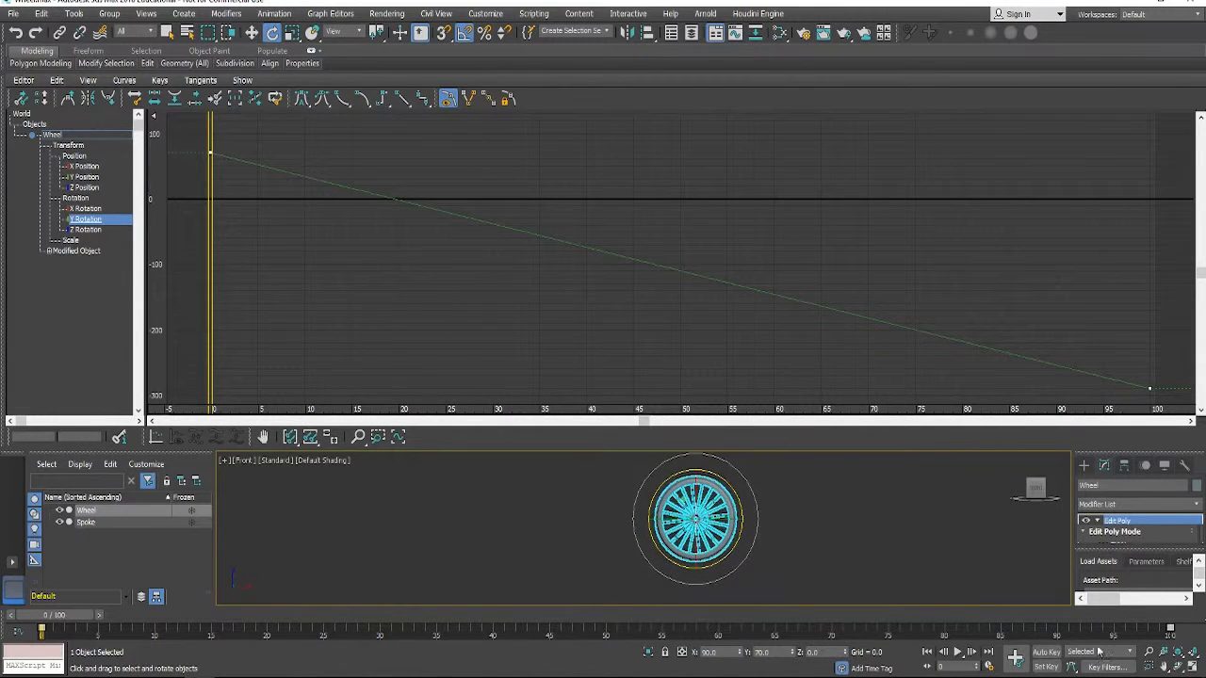
pyautogui.click(957, 652)
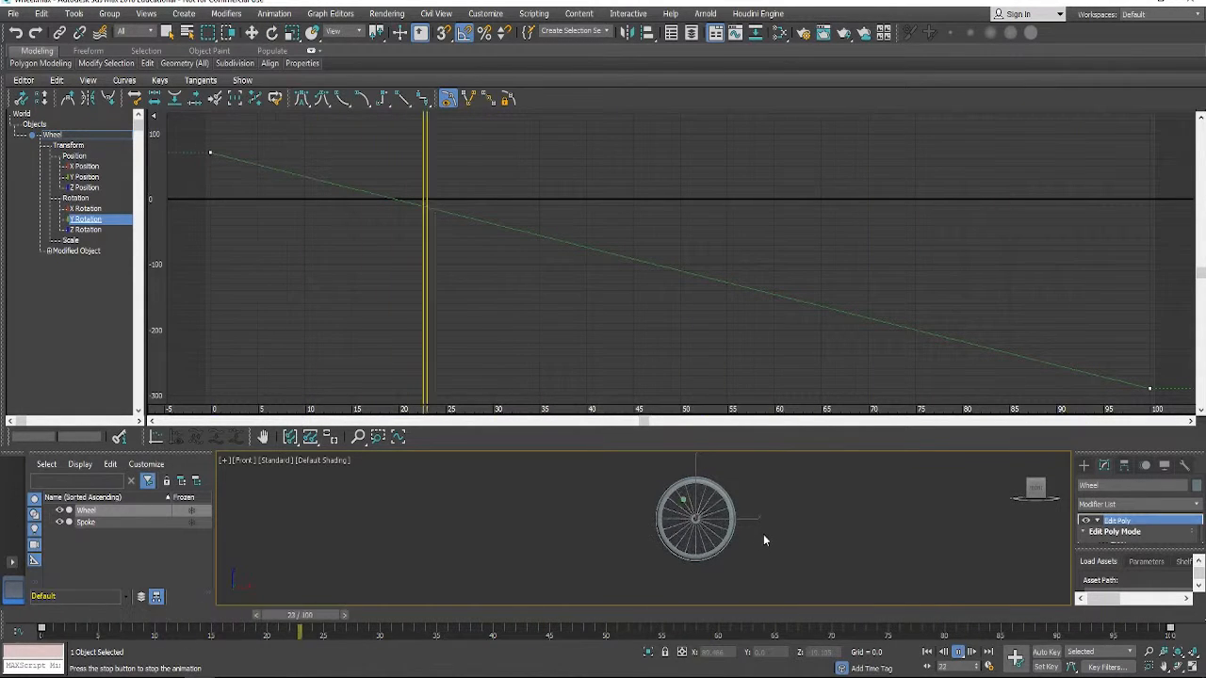
pyautogui.scroll(5, 697, 520)
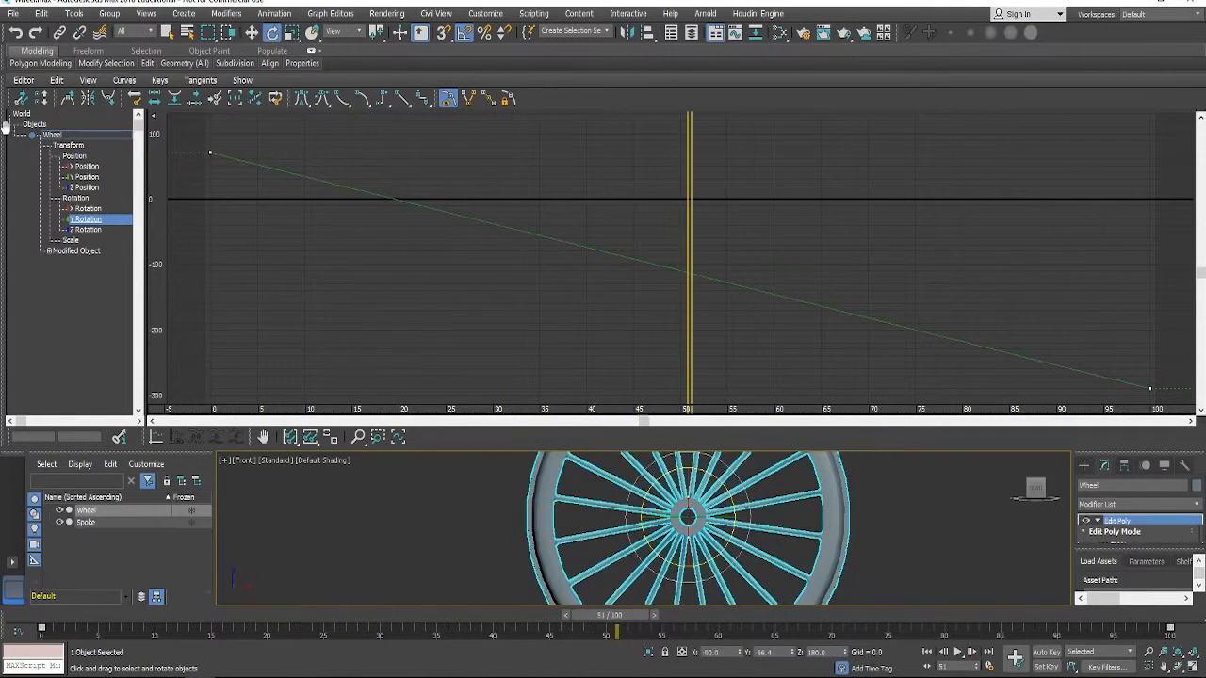
# Undock and close the Curve Editor, deselect the wheel and return to frame 0.
pyautogui.moveTo(2, 144); pyautogui.dragTo(638, 249)
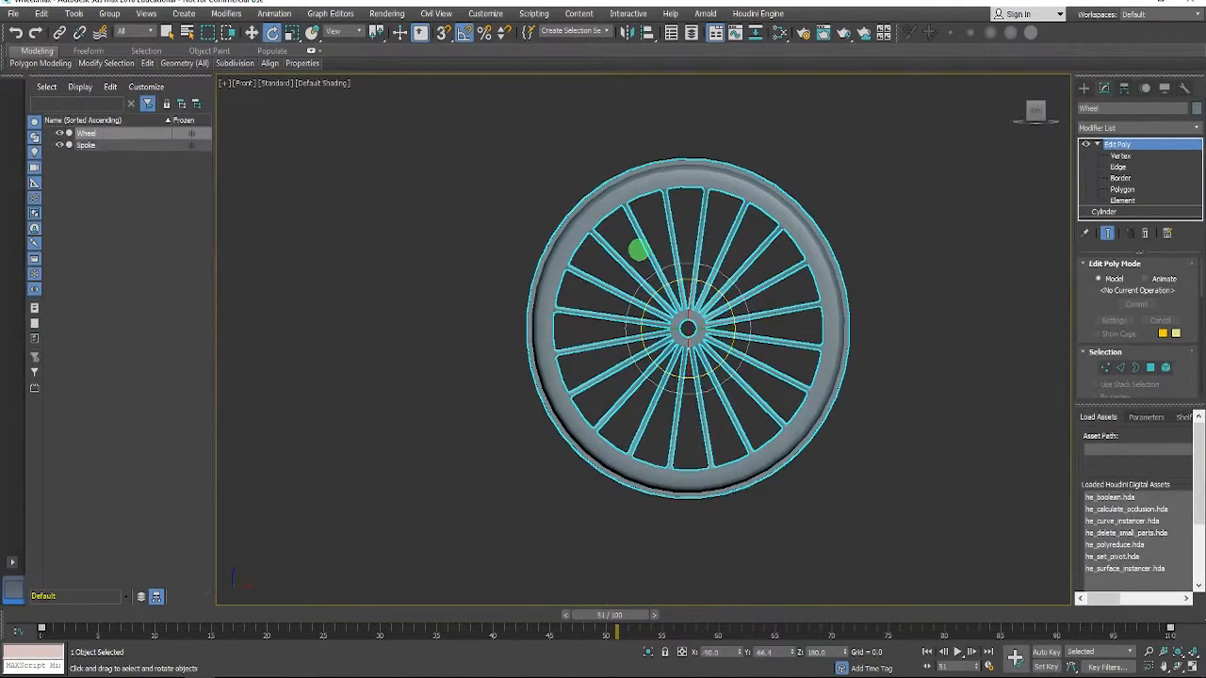
pyautogui.scroll(-5, 768, 361)
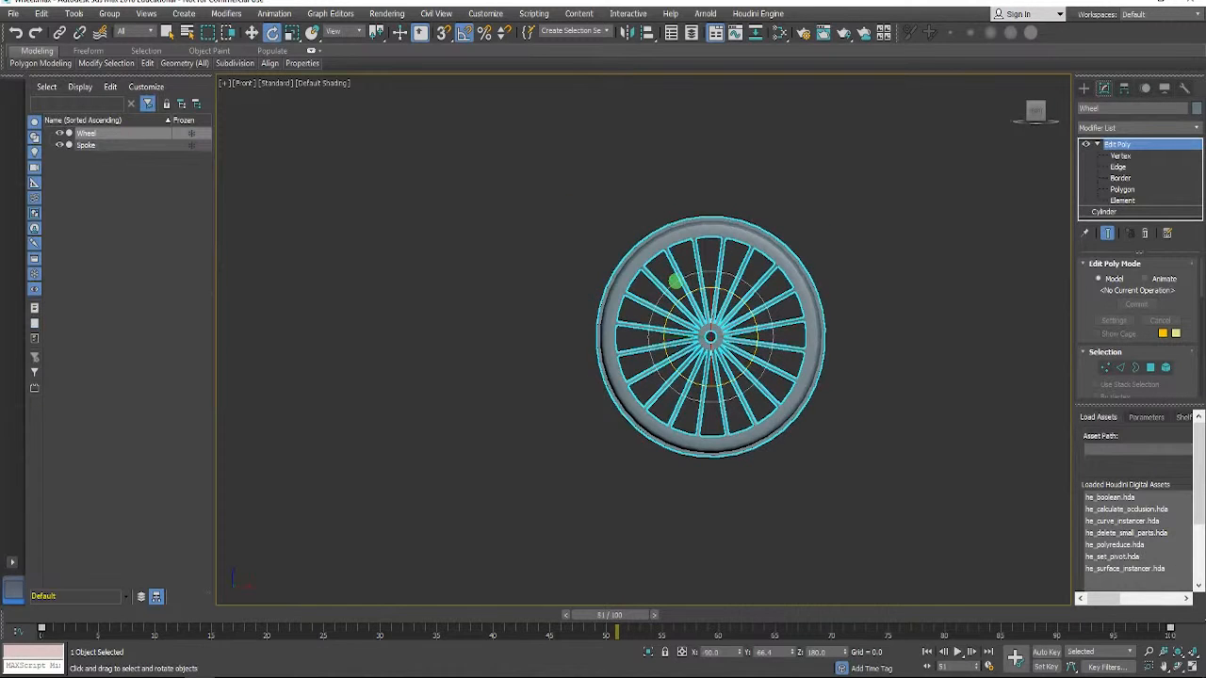
pyautogui.scroll(6, 765, 320)
pyautogui.click(867, 335)
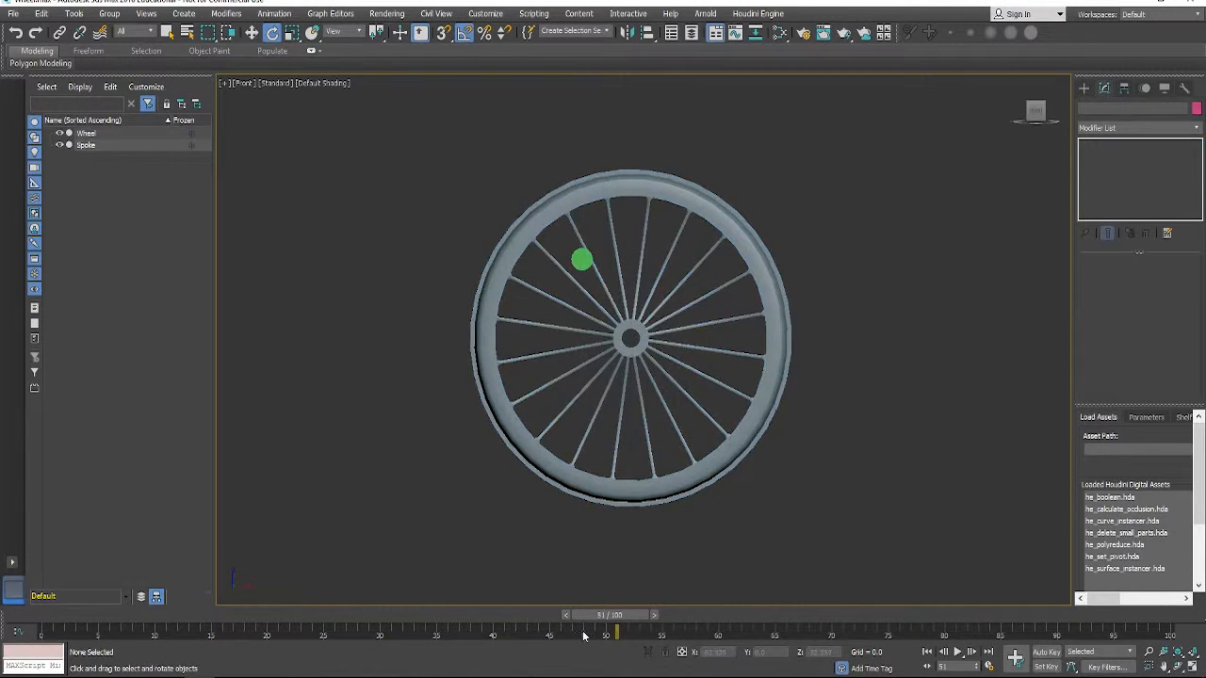
pyautogui.moveTo(609, 614); pyautogui.dragTo(41, 610)
pyautogui.press('e')
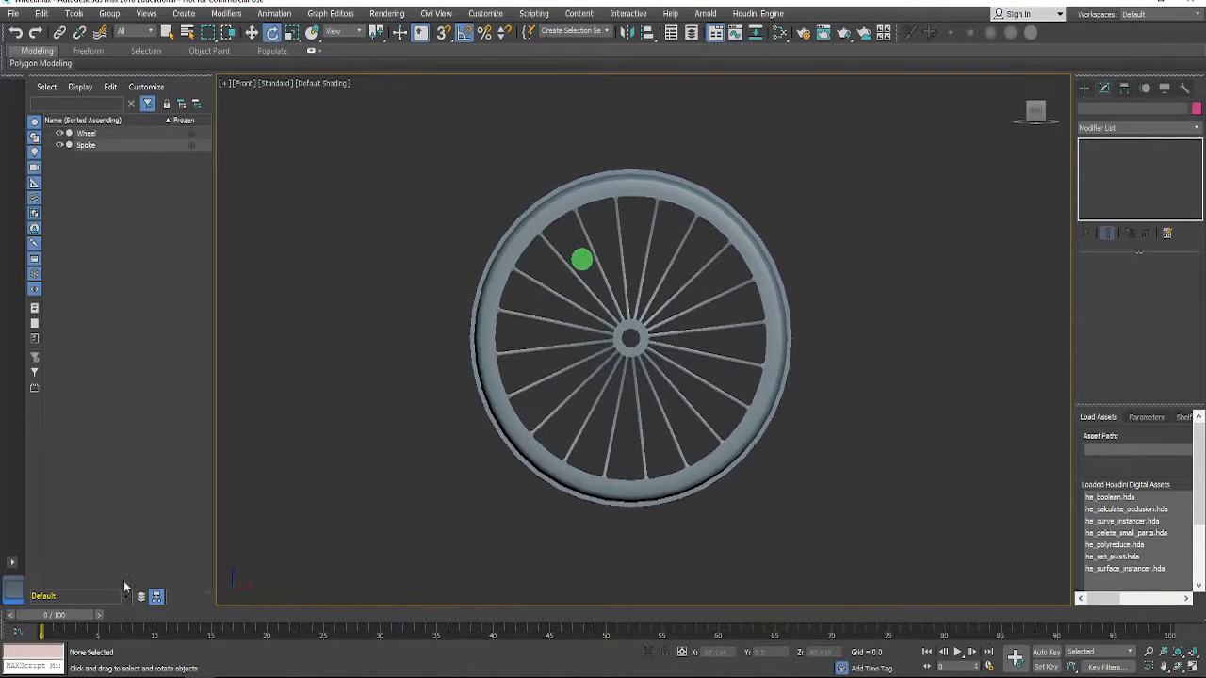
# Select the wheel, then undock and close the Houdini Engine panel to make room for its Edit Poly settings.
pyautogui.click(583, 260)
pyautogui.click(711, 190)
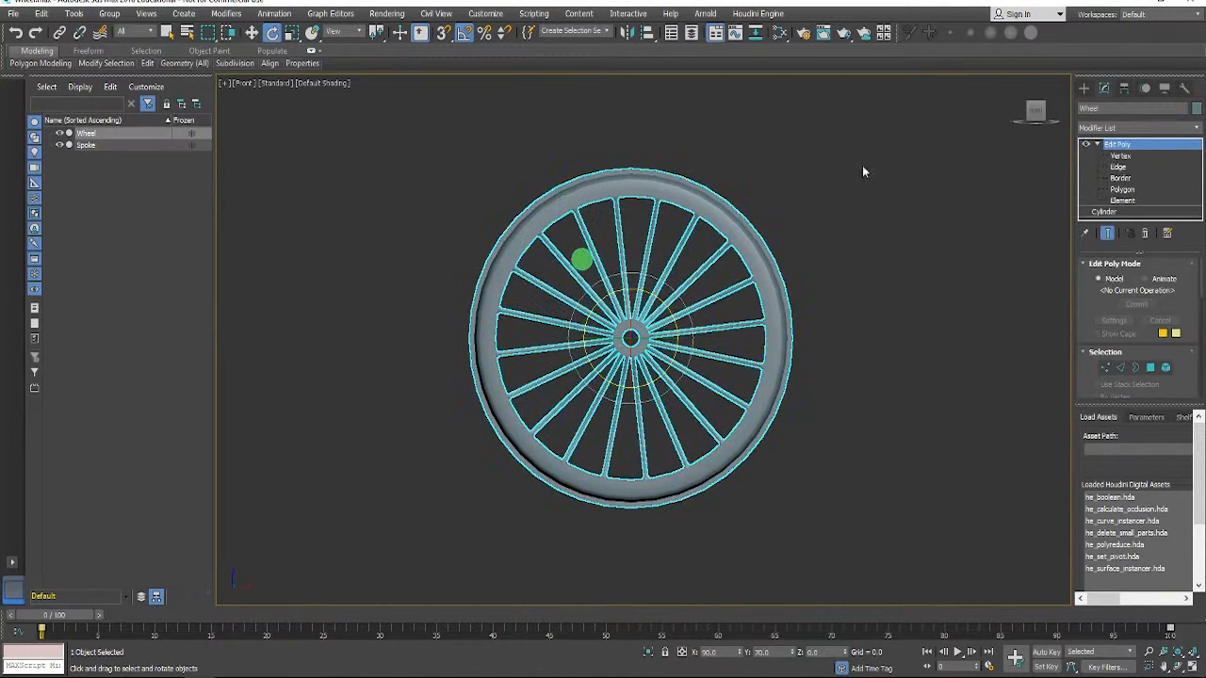
pyautogui.moveTo(1107, 415); pyautogui.dragTo(841, 397)
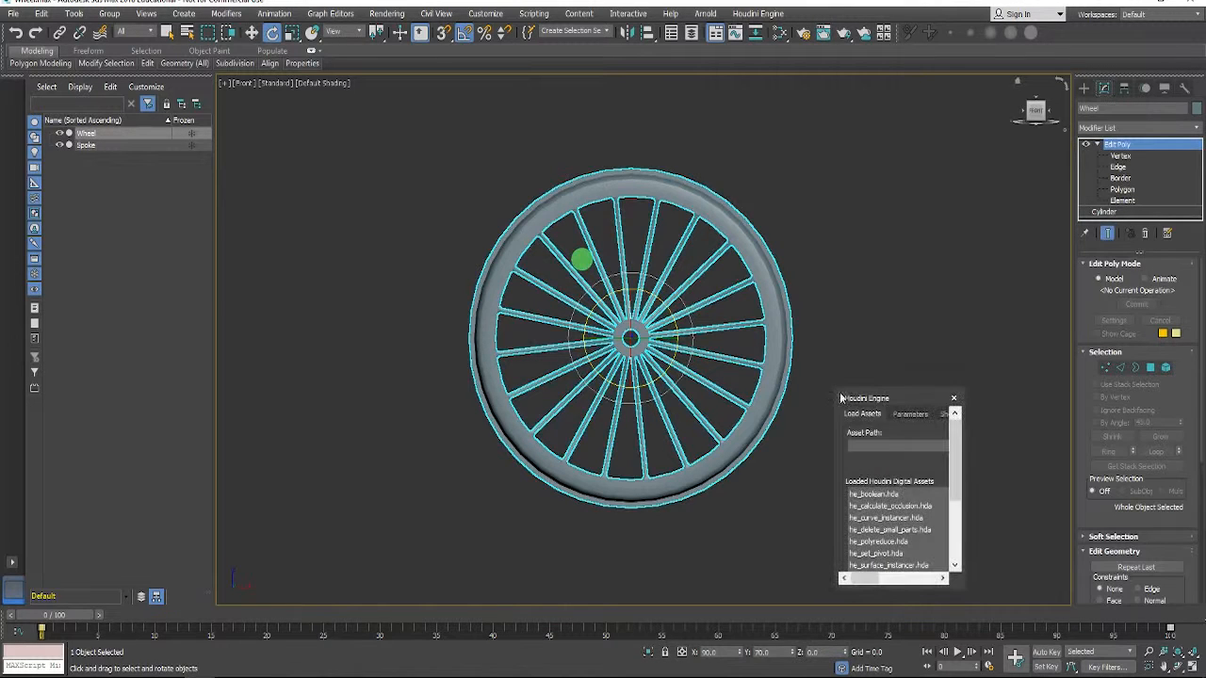
pyautogui.click(955, 400)
# Attach the Spoke cylinder to the wheel's Edit Poly object and leave the timeline at frame 0.
pyautogui.scroll(-5, 1121, 471)
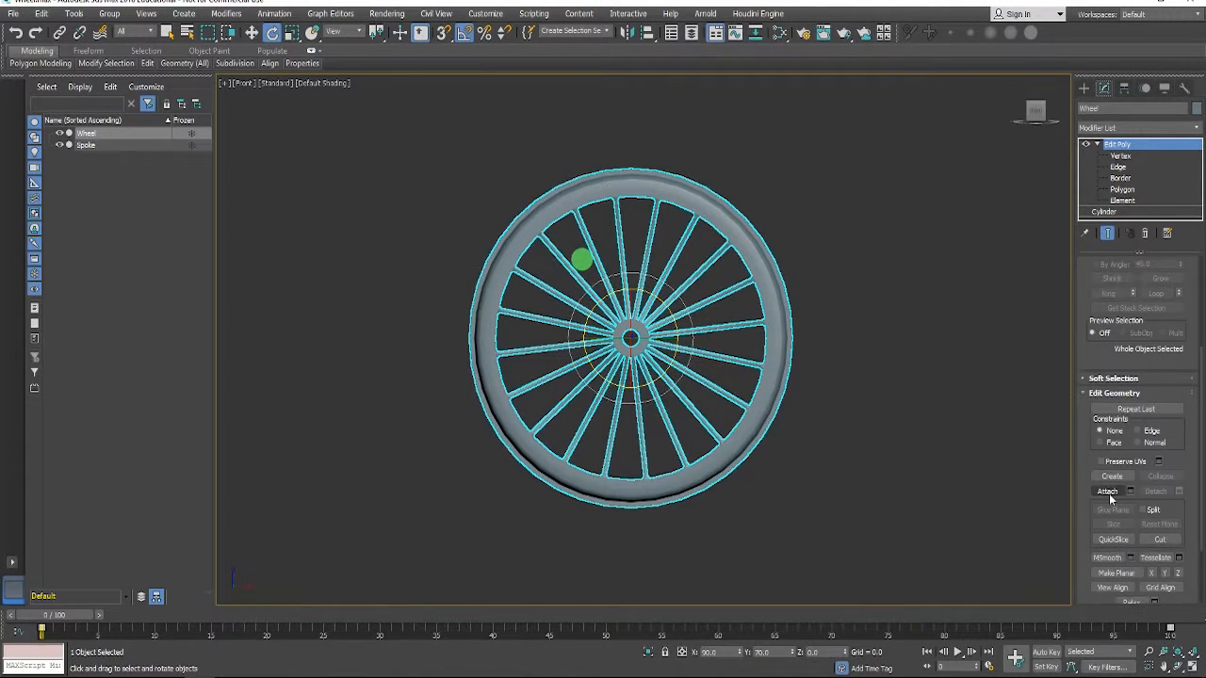
pyautogui.click(583, 259)
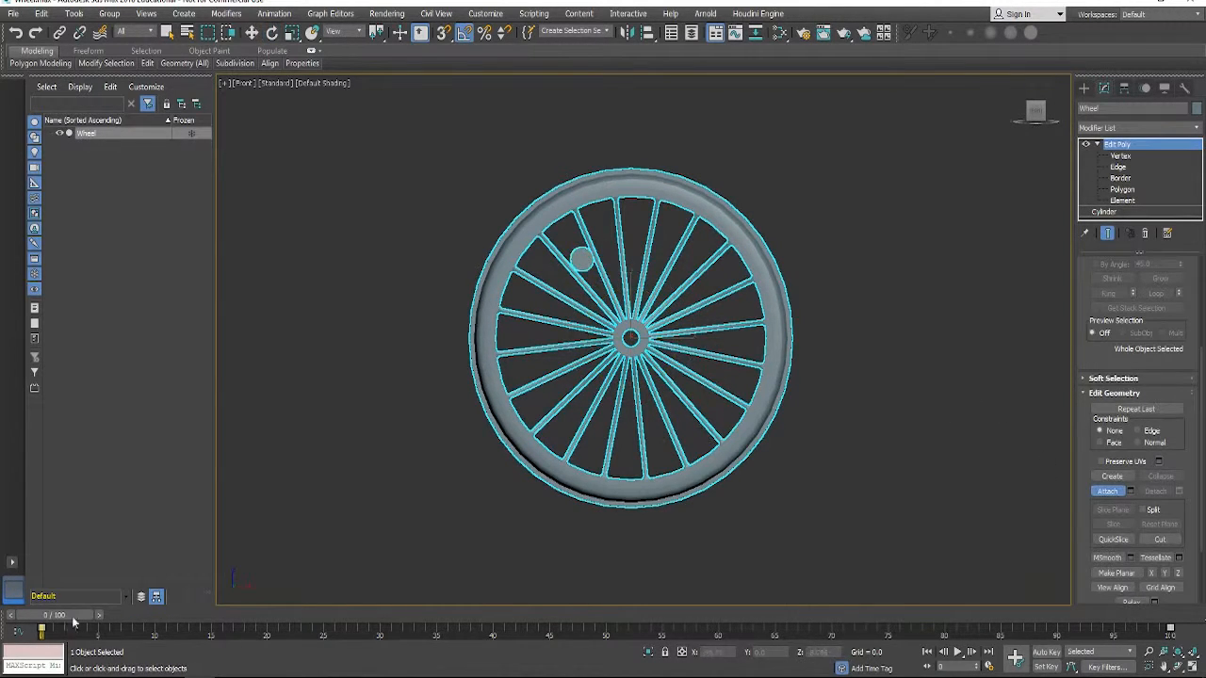
pyautogui.moveTo(74, 621); pyautogui.dragTo(28, 619)
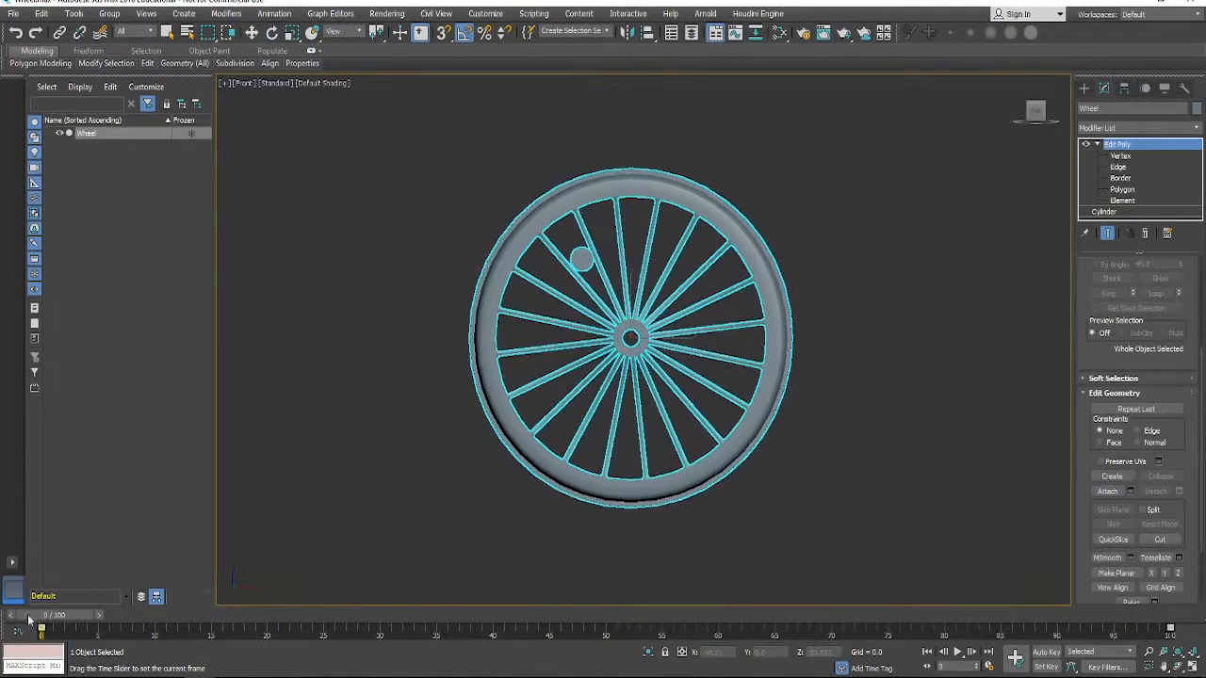
pyautogui.press('w')
pyautogui.moveTo(805, 484); pyautogui.dragTo(769, 454, button='middle')
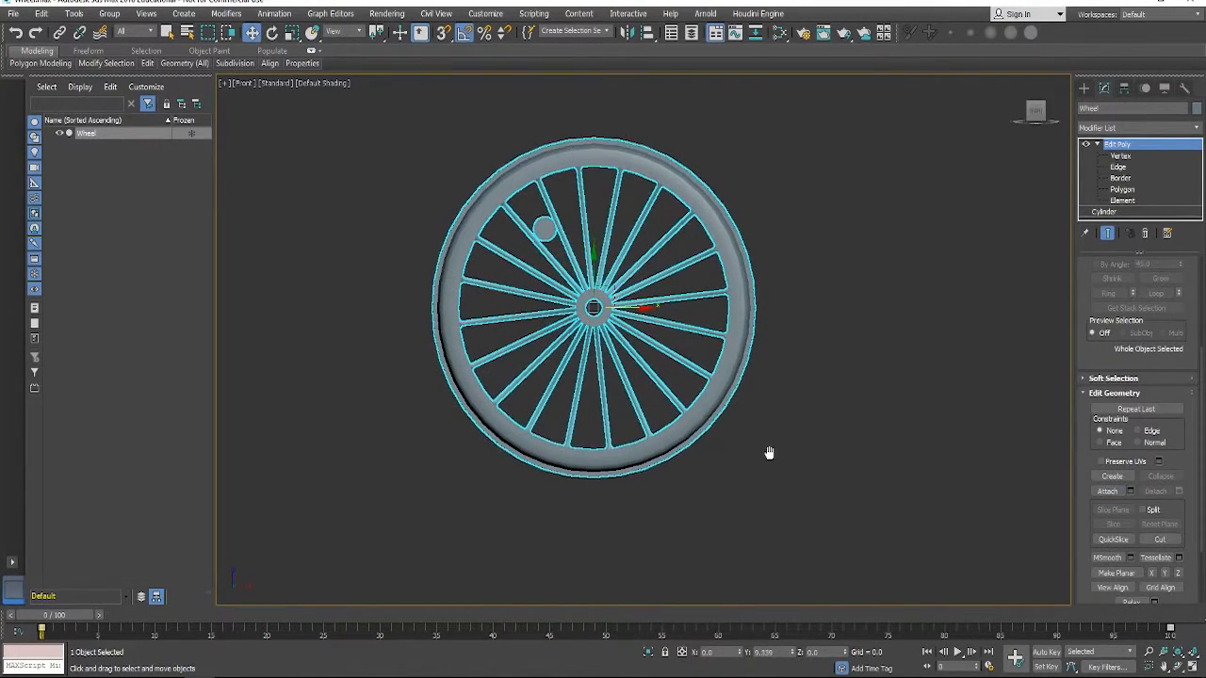
# Create a box about 74 wide and 13 high beside the wheel in the Perspective view.
pyautogui.click(1084, 89)
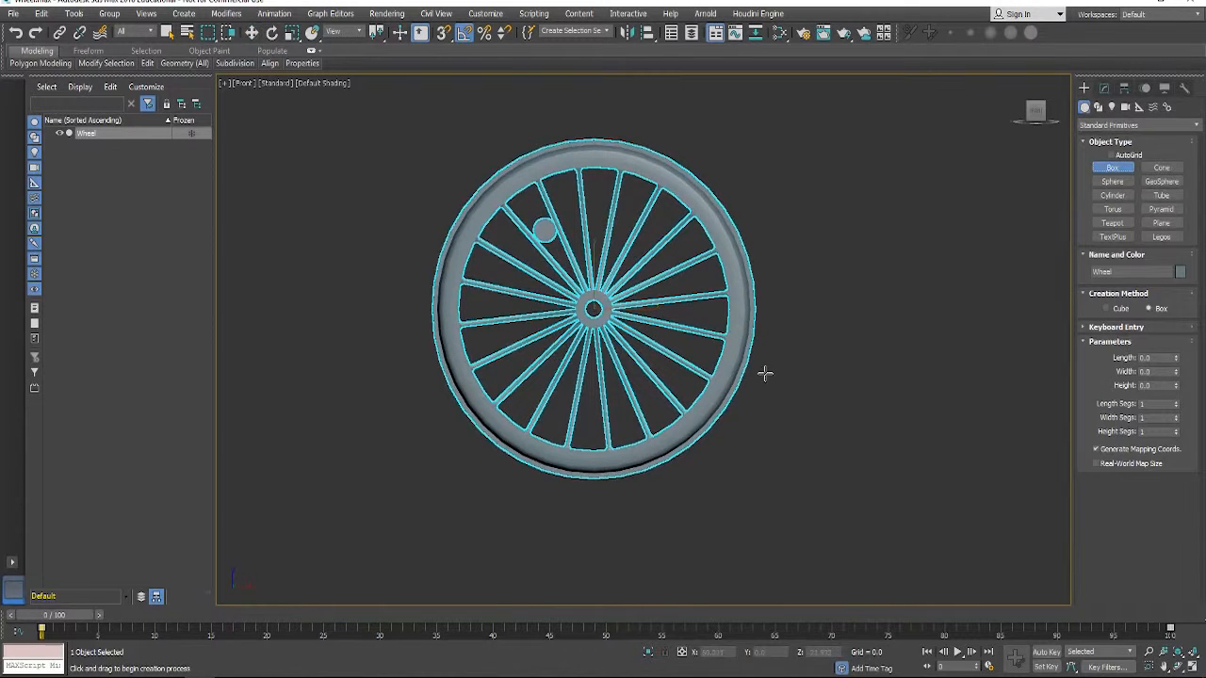
pyautogui.press('p')
pyautogui.keyDown('alt'); pyautogui.moveTo(767, 385); pyautogui.dragTo(813, 402, button='middle'); pyautogui.keyUp('alt')
pyautogui.moveTo(732, 414); pyautogui.dragTo(973, 411)
pyautogui.click(950, 372)
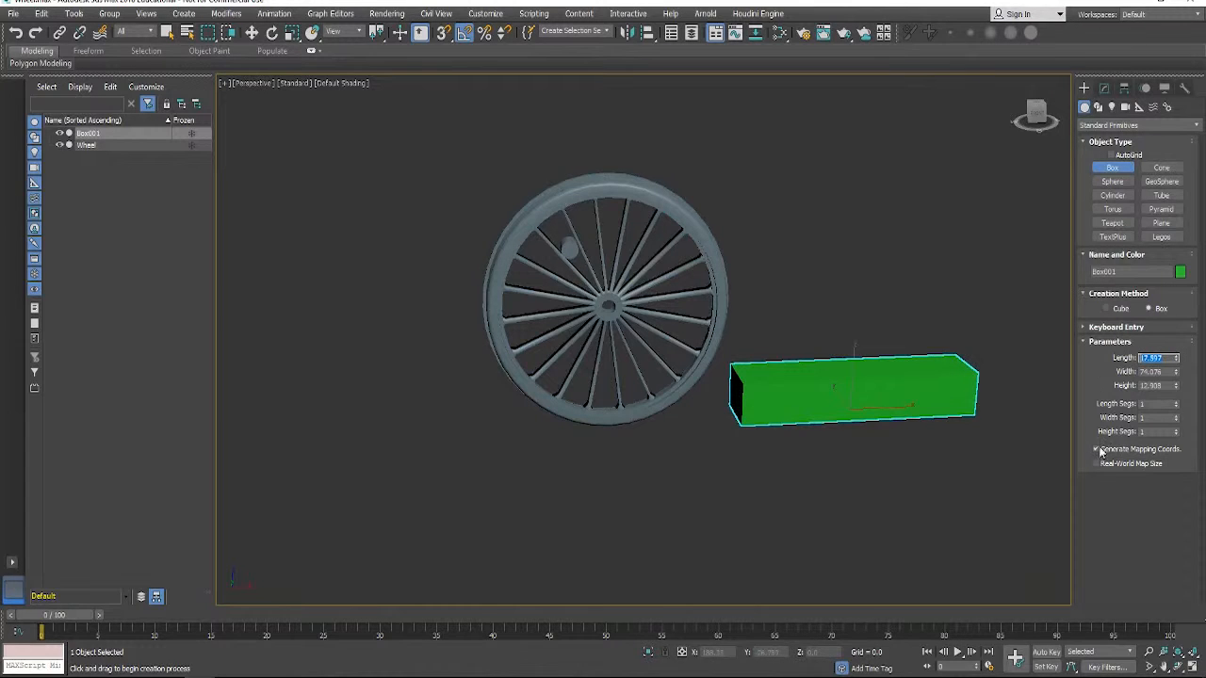
# Set the box's length to 10, width to 80 and height to 10.
pyautogui.write('10')
pyautogui.press('Tab')
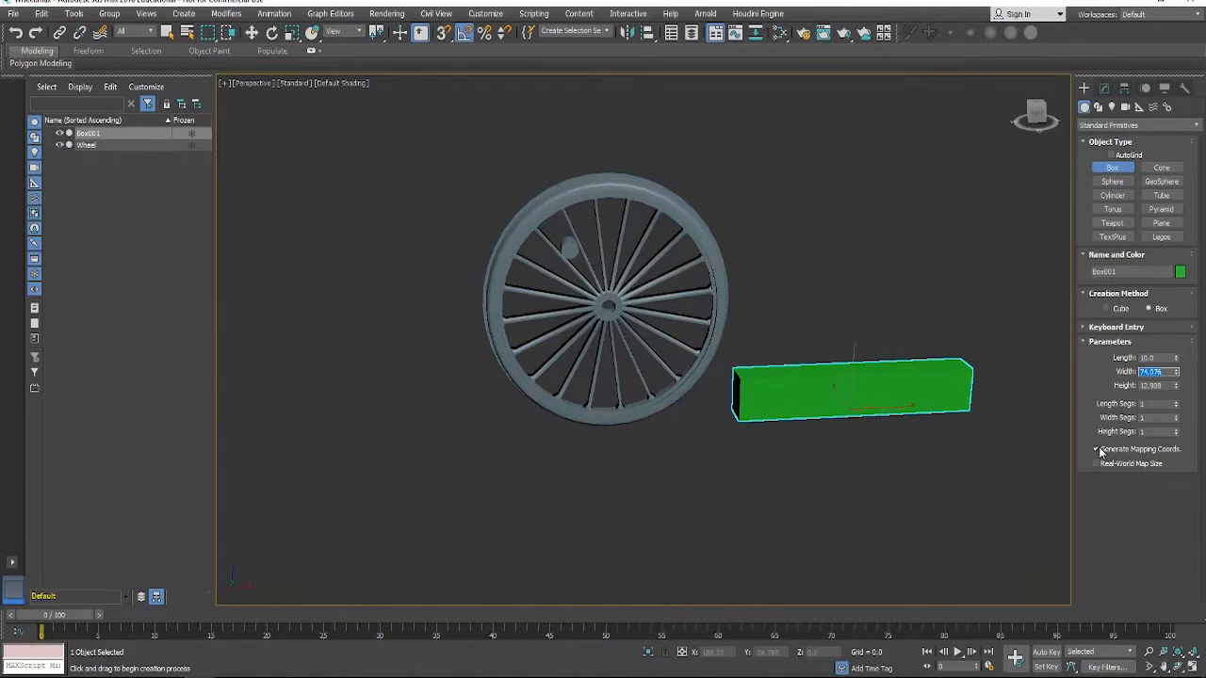
pyautogui.write('80')
pyautogui.press('Tab')
pyautogui.write('10')
pyautogui.press('Tab')
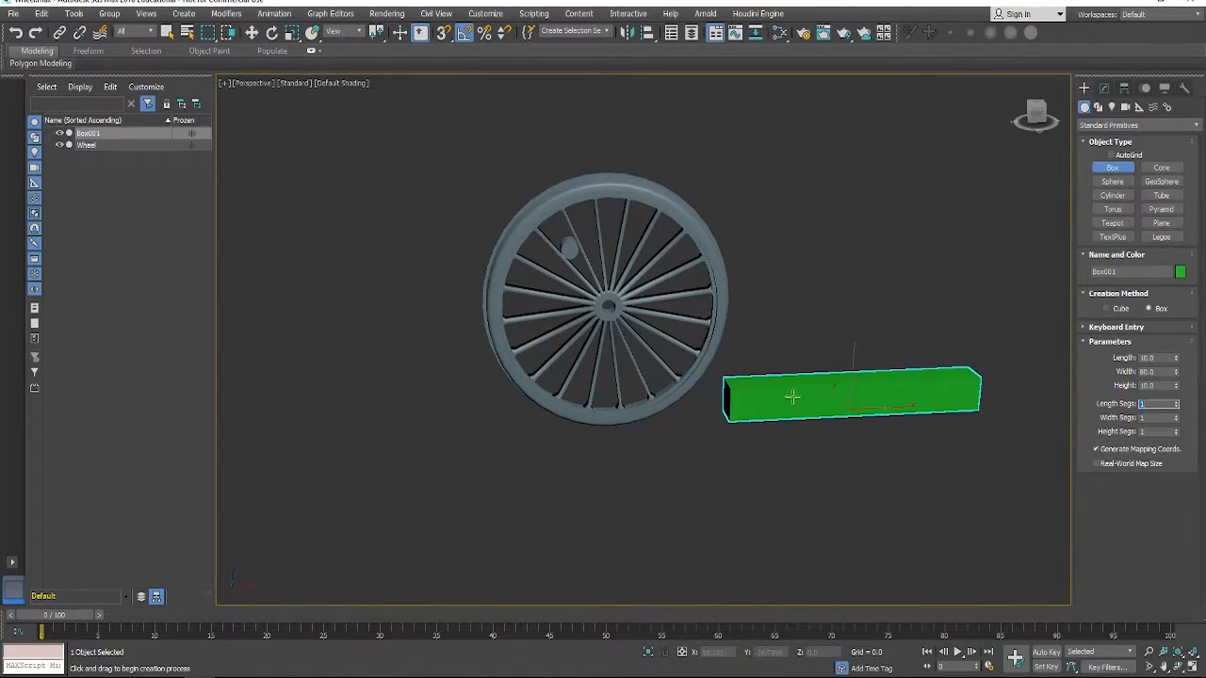
# Move the box close to the wheel's face and raise it to the attached cylinder's height at about Z 20.
pyautogui.press('w')
pyautogui.keyDown('alt'); pyautogui.moveTo(879, 447); pyautogui.dragTo(819, 397, button='middle'); pyautogui.keyUp('alt')
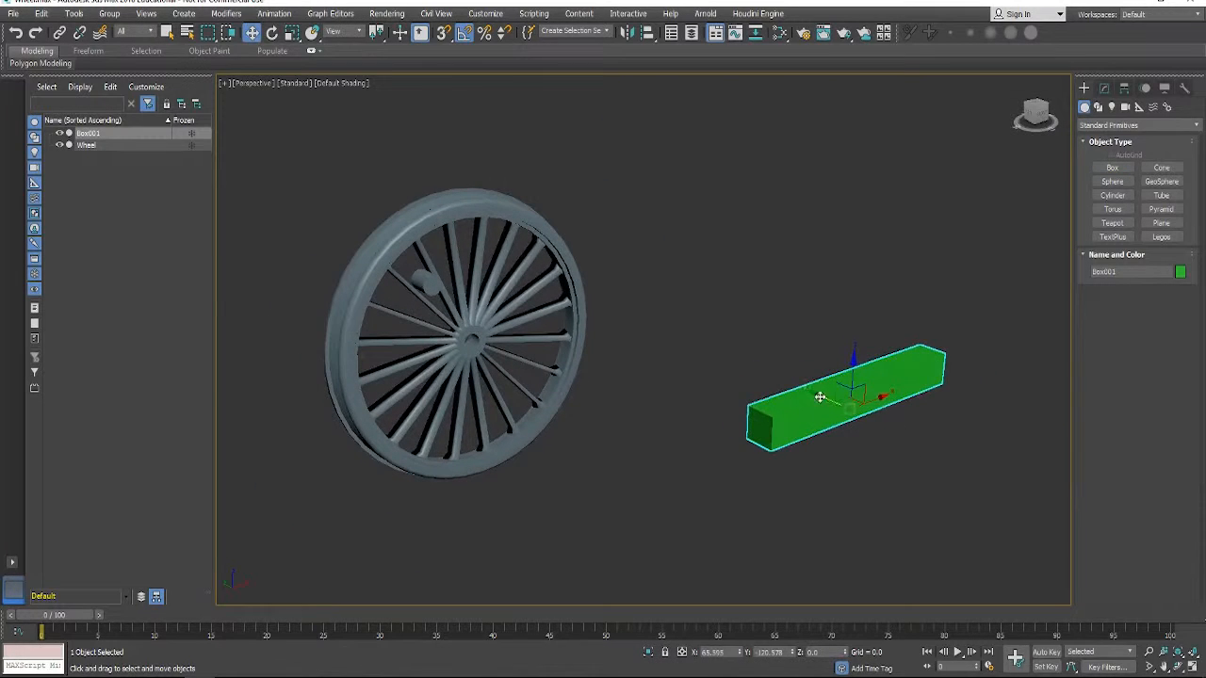
pyautogui.moveTo(819, 397); pyautogui.dragTo(660, 352)
pyautogui.press('l')
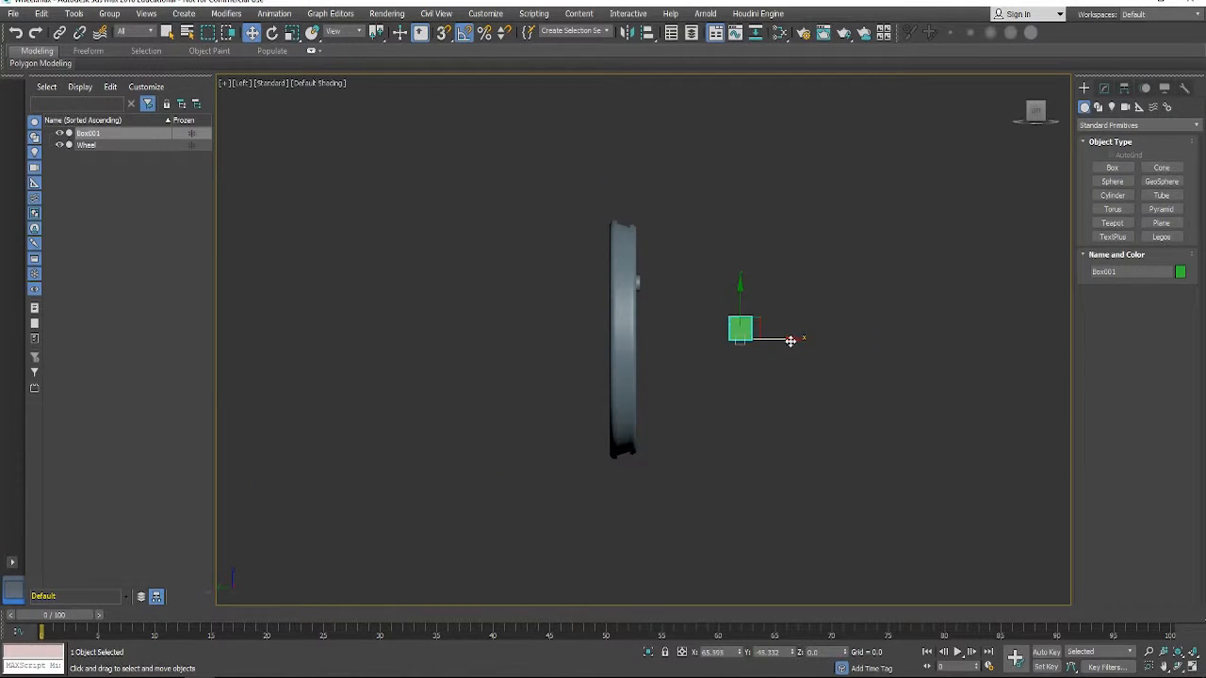
pyautogui.moveTo(790, 341); pyautogui.dragTo(697, 345)
pyautogui.moveTo(660, 298); pyautogui.dragTo(657, 256)
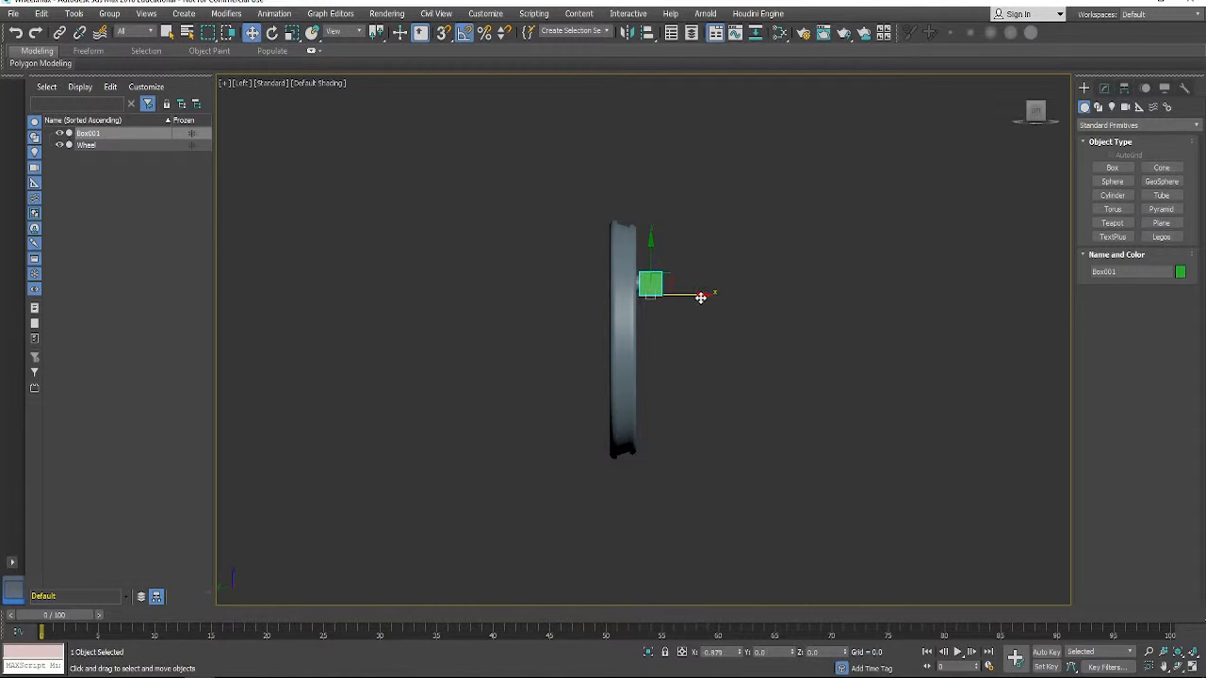
# Move the box in front of the wheel, beside the attached cylinder, to about X 17.6, Y -22.5.
pyautogui.keyDown('alt'); pyautogui.moveTo(735, 370); pyautogui.dragTo(740, 311, button='middle'); pyautogui.keyUp('alt')
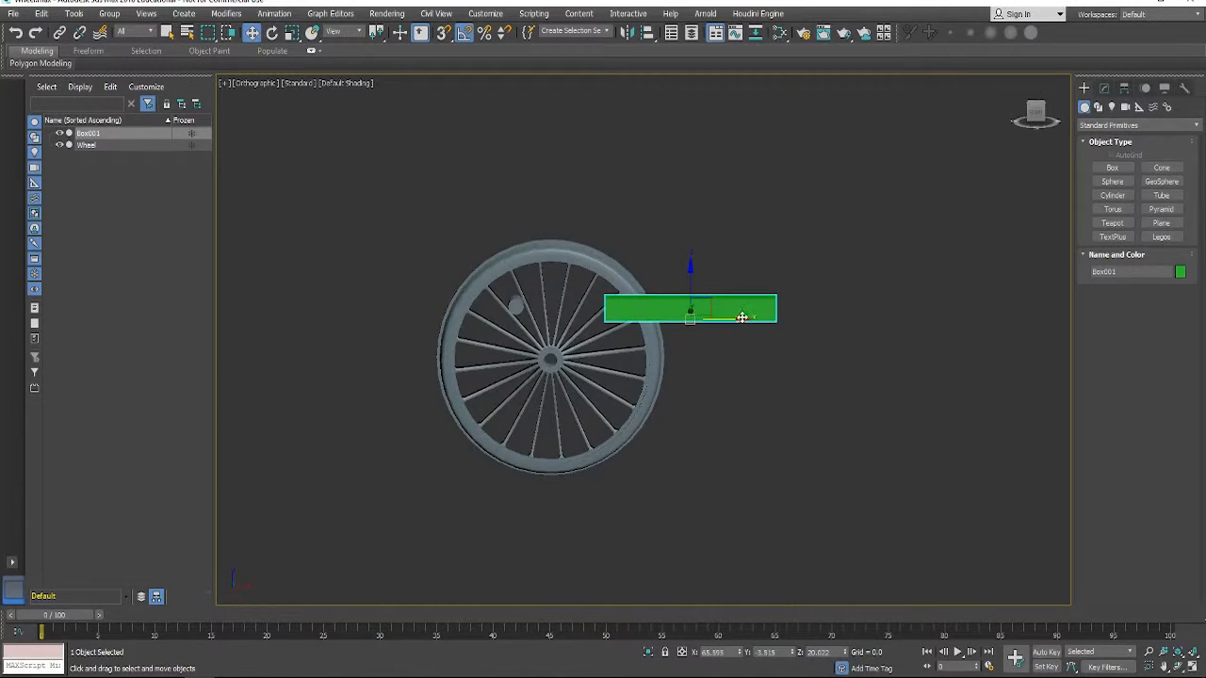
pyautogui.moveTo(713, 320); pyautogui.dragTo(641, 318)
pyautogui.keyDown('alt'); pyautogui.moveTo(641, 318); pyautogui.dragTo(552, 302, button='middle'); pyautogui.keyUp('alt')
pyautogui.moveTo(552, 303); pyautogui.dragTo(584, 318)
pyautogui.keyDown('alt'); pyautogui.moveTo(674, 427); pyautogui.dragTo(598, 365, button='middle'); pyautogui.keyUp('alt')
pyautogui.scroll(2, 608, 403)
pyautogui.scroll(-2, 608, 403)
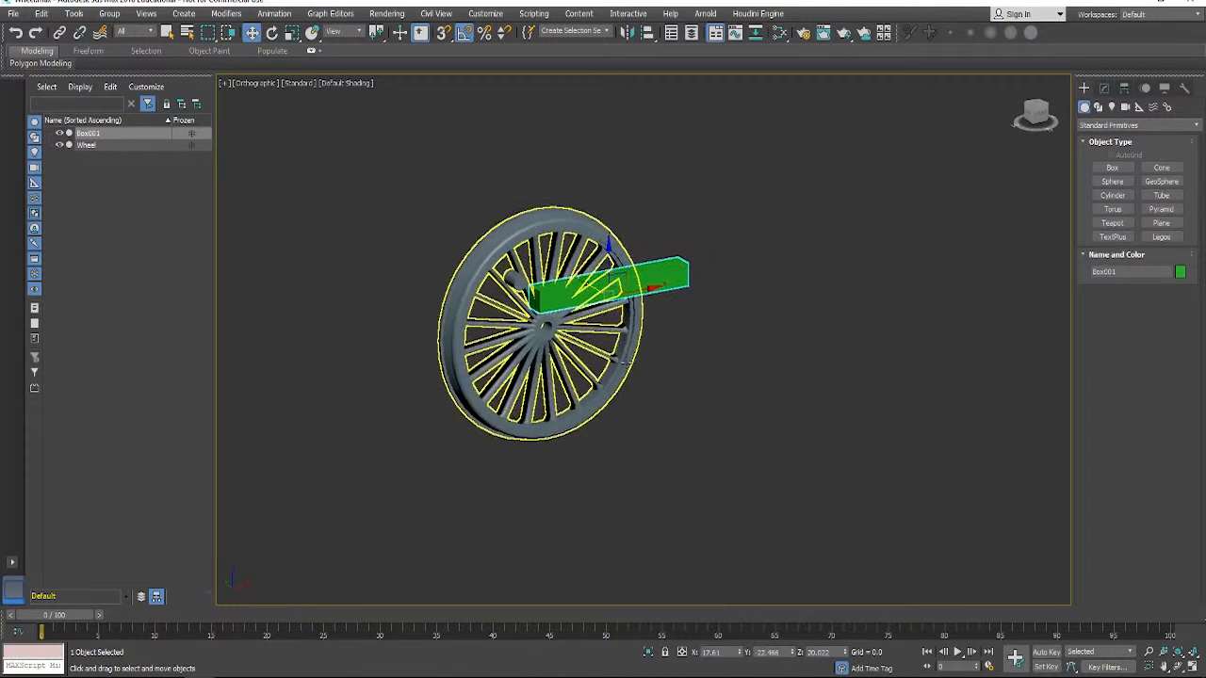
# Isolate the box and center its pivot to the object.
pyautogui.click(646, 652)
pyautogui.scroll(-3, 657, 462)
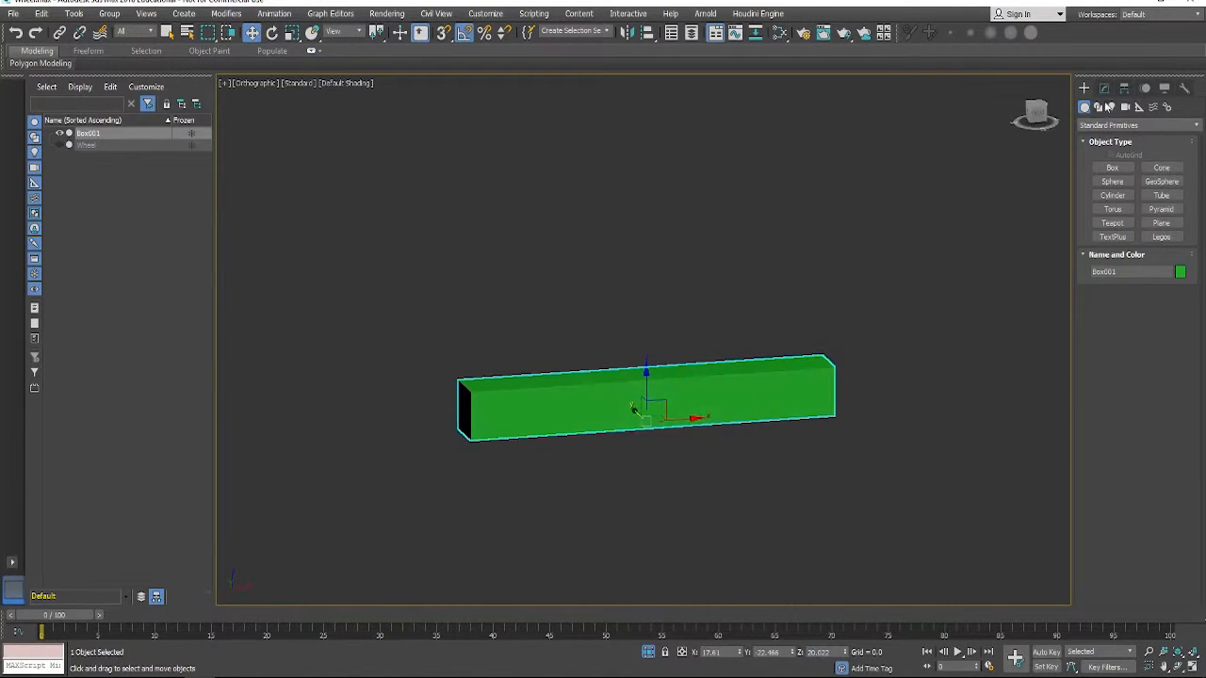
pyautogui.click(1124, 88)
pyautogui.click(1137, 179)
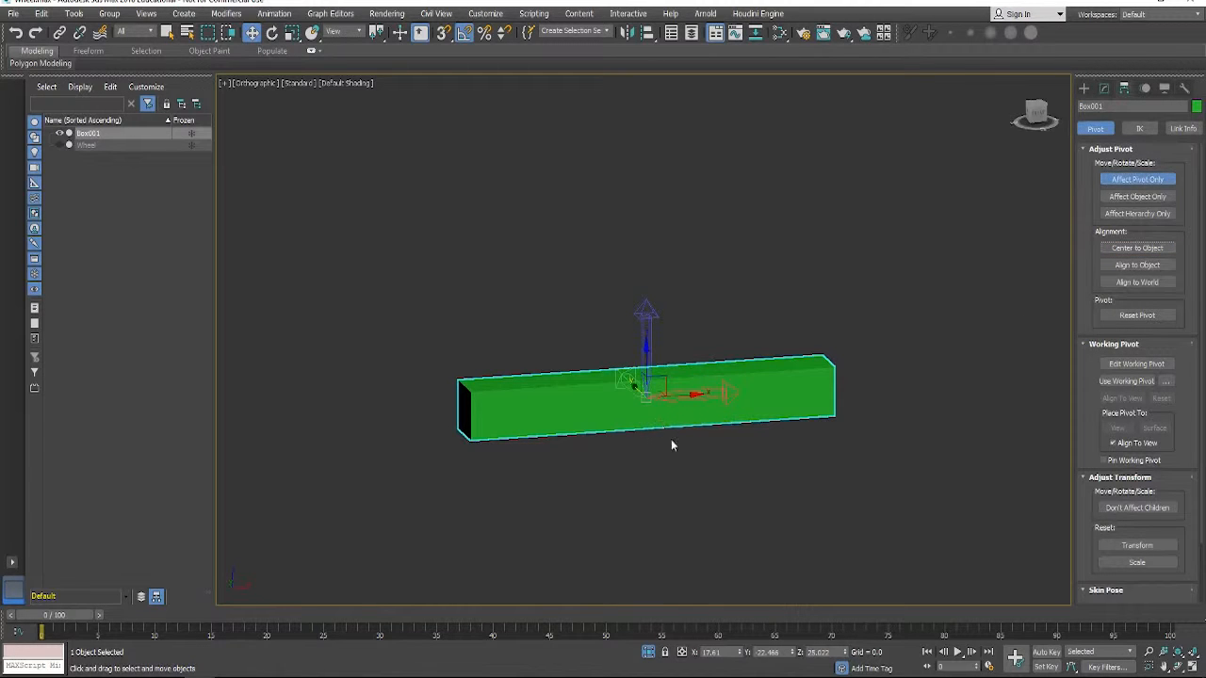
pyautogui.moveTo(609, 437)
pyautogui.keyDown('alt'); pyautogui.mouseDown(button='middle')
pyautogui.moveTo(729, 423)
pyautogui.moveTo(635, 436)
pyautogui.moveTo(618, 422)
pyautogui.mouseUp(button='middle'); pyautogui.keyUp('alt')
pyautogui.moveTo(625, 420); pyautogui.dragTo(636, 386, button='middle')
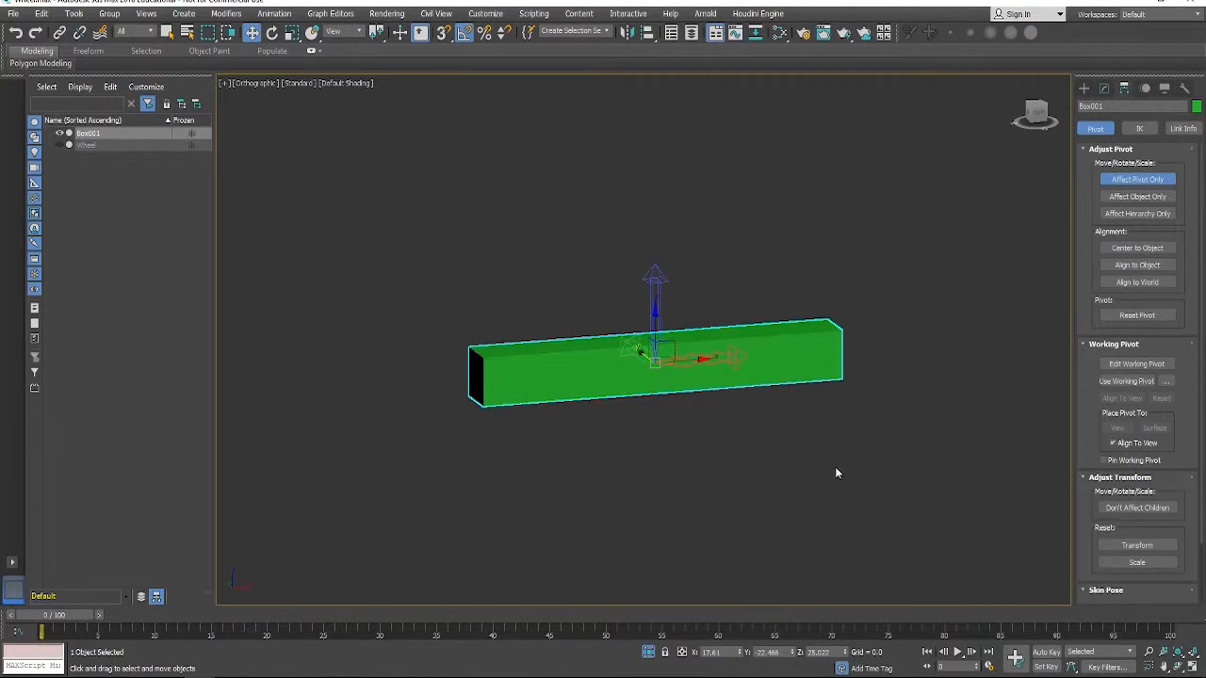
pyautogui.click(1137, 179)
# Move the box to the world origin by setting its X, Y and Z position to 0.
pyautogui.moveTo(772, 297); pyautogui.dragTo(659, 276, button='middle')
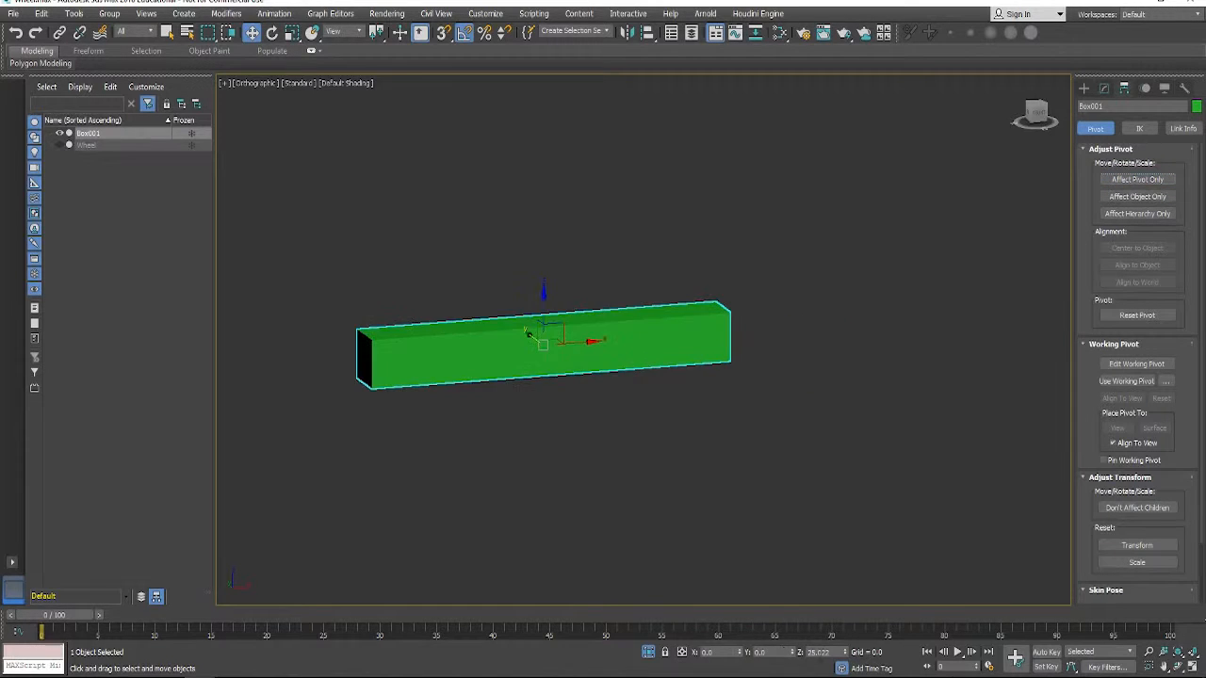
pyautogui.rightClick(846, 652)
pyautogui.scroll(-2, 626, 551)
pyautogui.scroll(1, 591, 484)
pyautogui.moveTo(584, 526); pyautogui.dragTo(555, 378, button='middle')
pyautogui.keyDown('alt'); pyautogui.moveTo(553, 373); pyautogui.dragTo(574, 391, button='middle'); pyautogui.keyUp('alt')
pyautogui.scroll(1, 562, 382)
pyautogui.scroll(2, 574, 391)
pyautogui.moveTo(574, 390); pyautogui.dragTo(603, 409, button='middle')
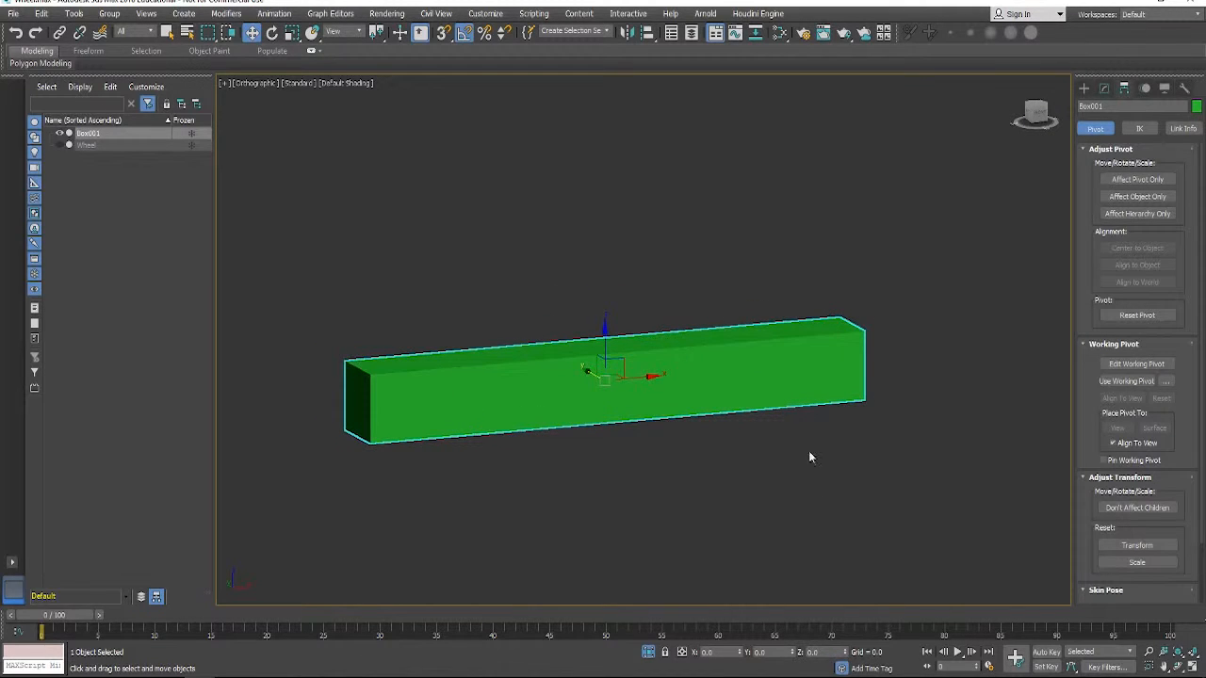
# Move only the box's pivot toward one end by setting its X position to -30.
pyautogui.click(1141, 182)
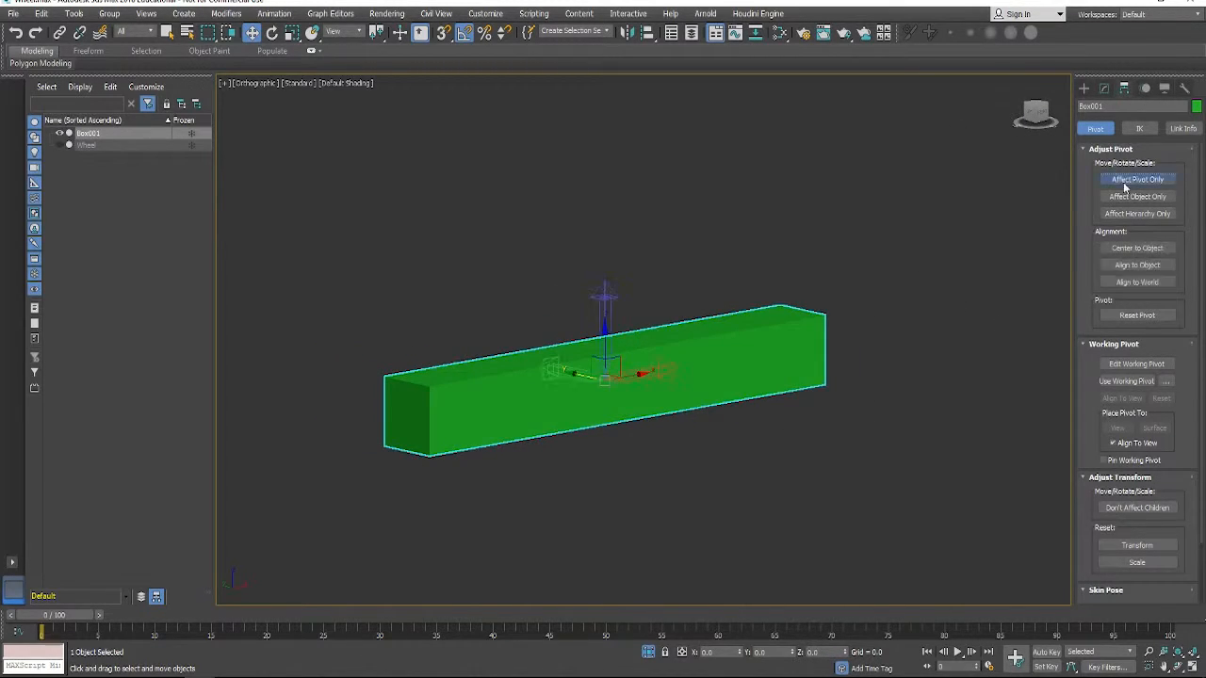
pyautogui.moveTo(615, 384); pyautogui.dragTo(735, 399, button='middle')
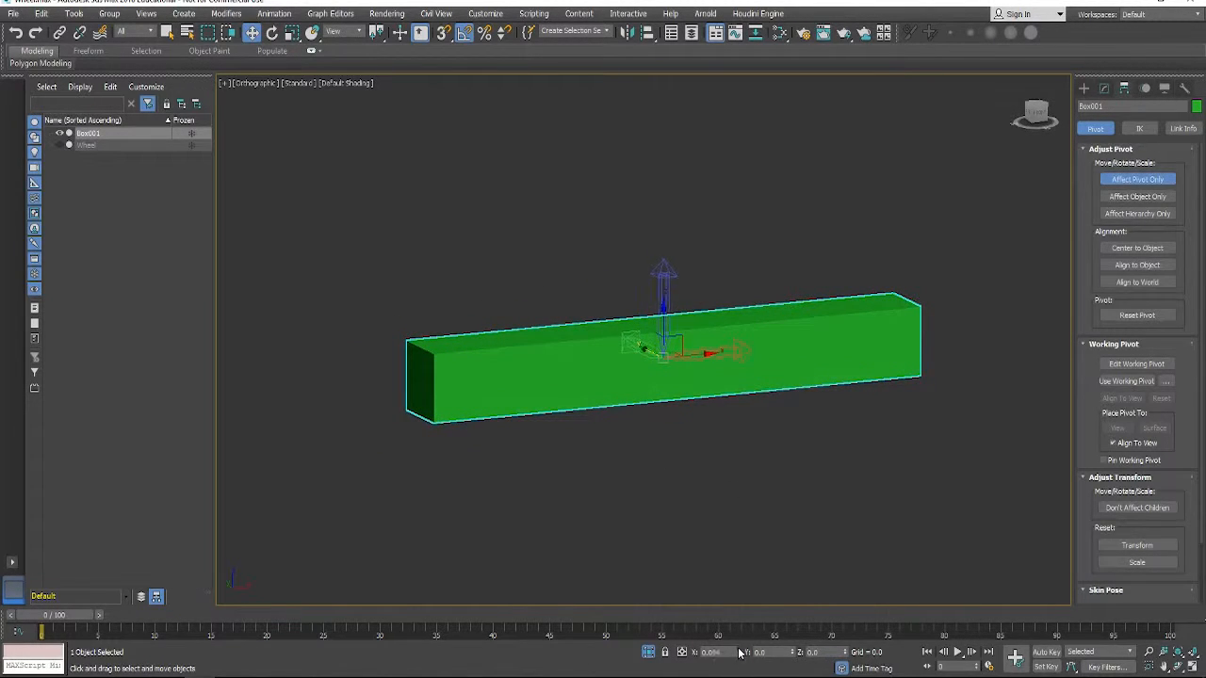
pyautogui.moveTo(732, 8); pyautogui.dragTo(738, 92)
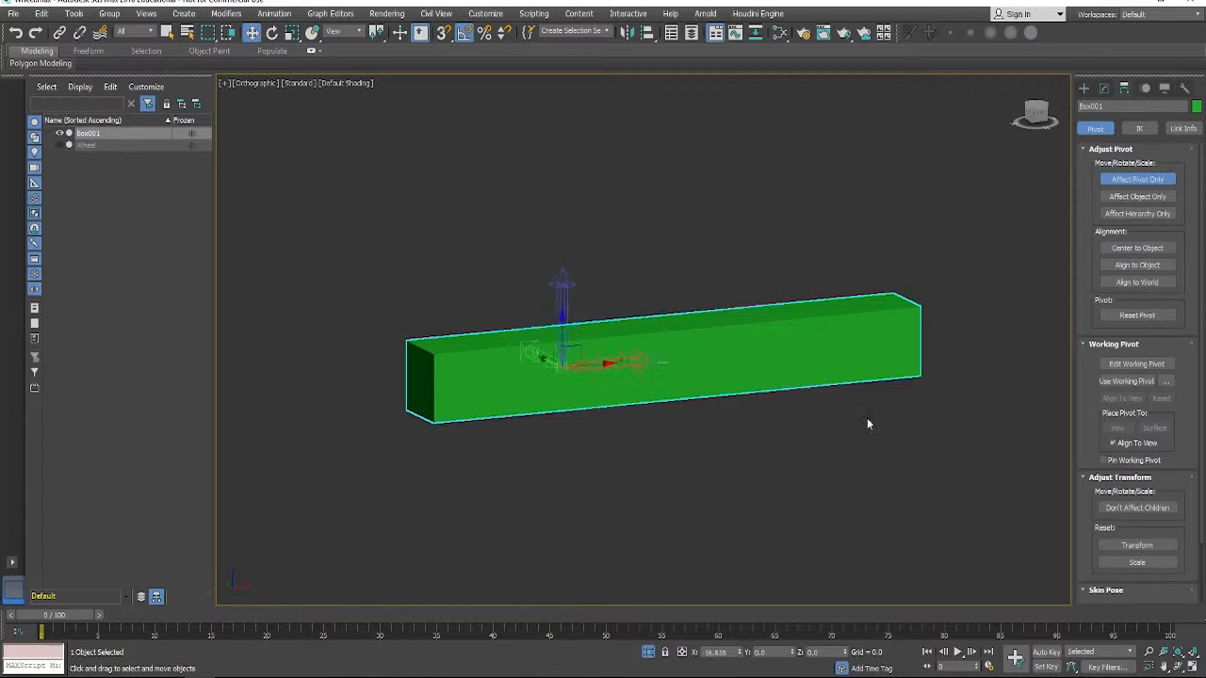
pyautogui.write('-30')
pyautogui.press('Return')
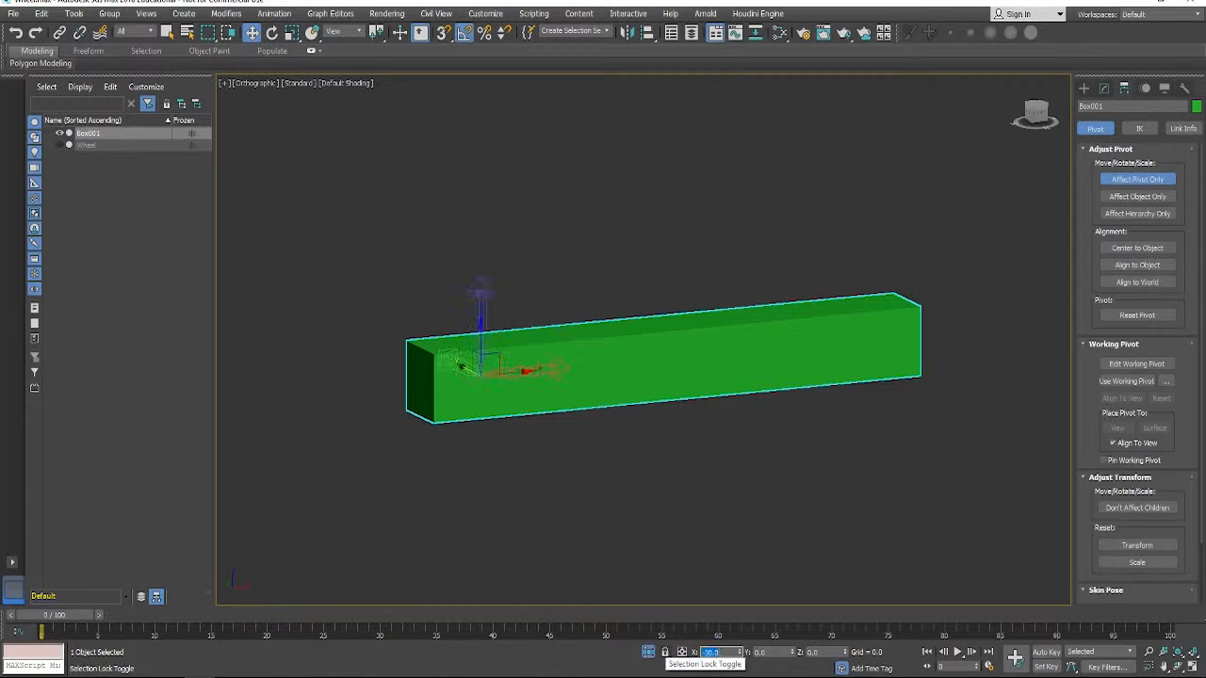
# Shift only the box's pivot closer to its end by setting its X position to -35.
pyautogui.keyDown('alt'); pyautogui.moveTo(423, 395); pyautogui.dragTo(369, 390, button='middle'); pyautogui.keyUp('alt')
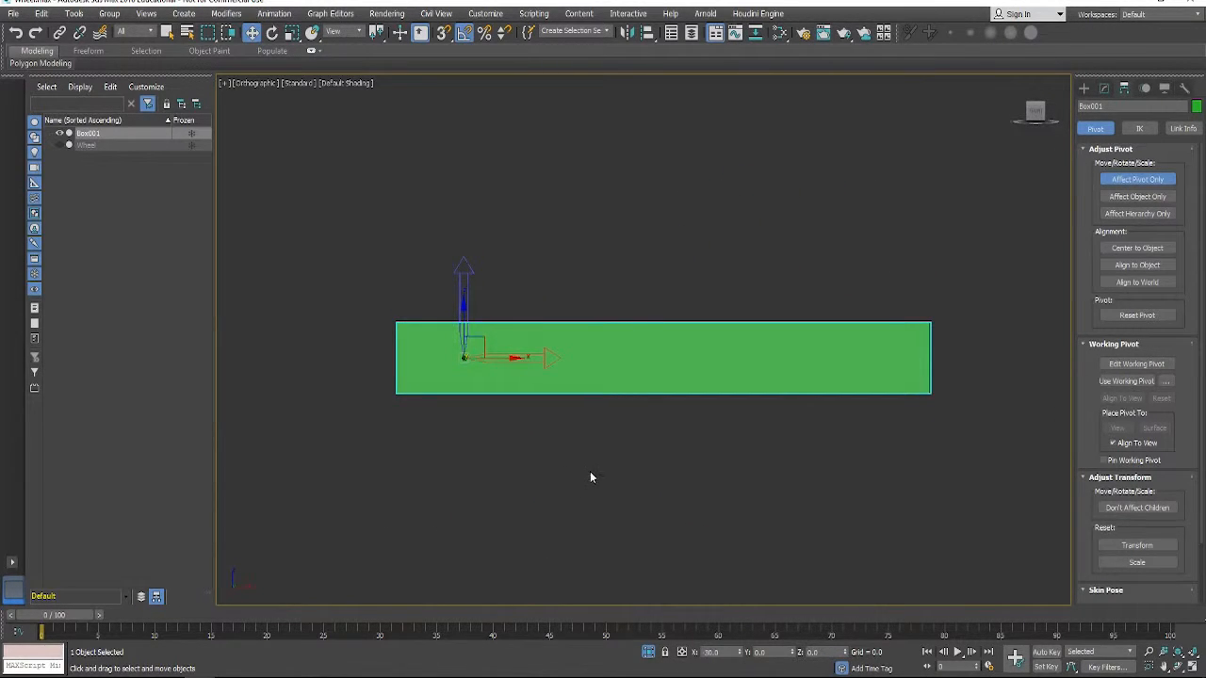
pyautogui.scroll(-3, 590, 471)
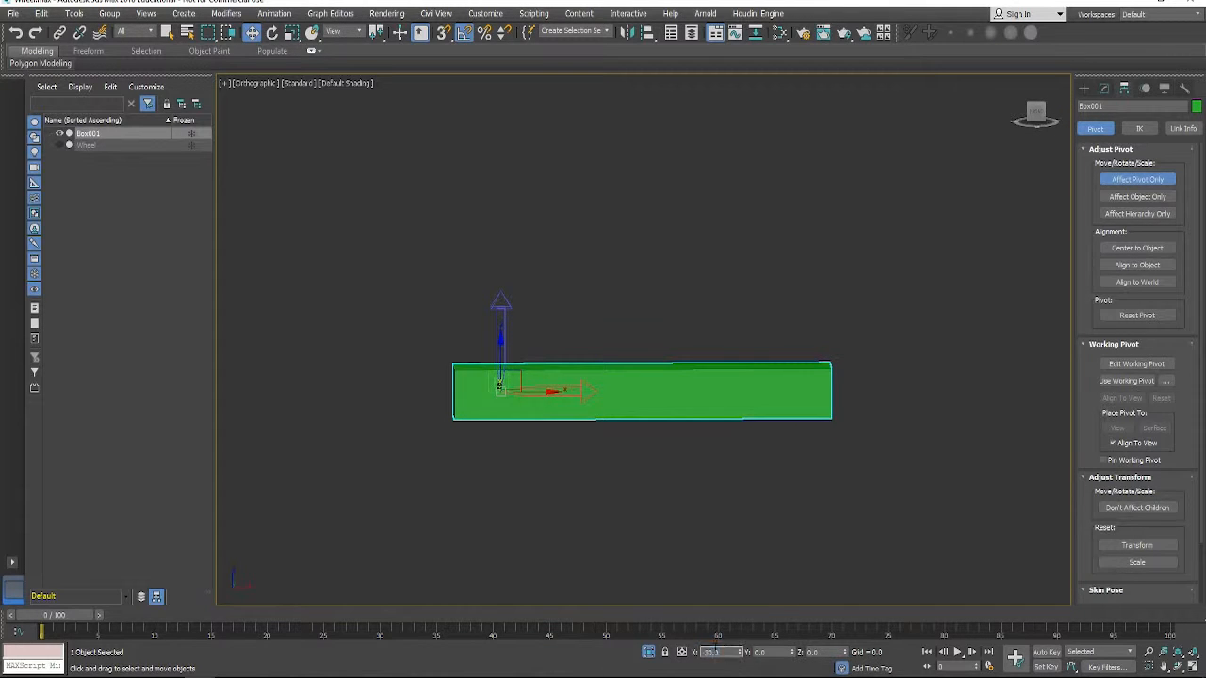
pyautogui.write('-35')
pyautogui.press('Return')
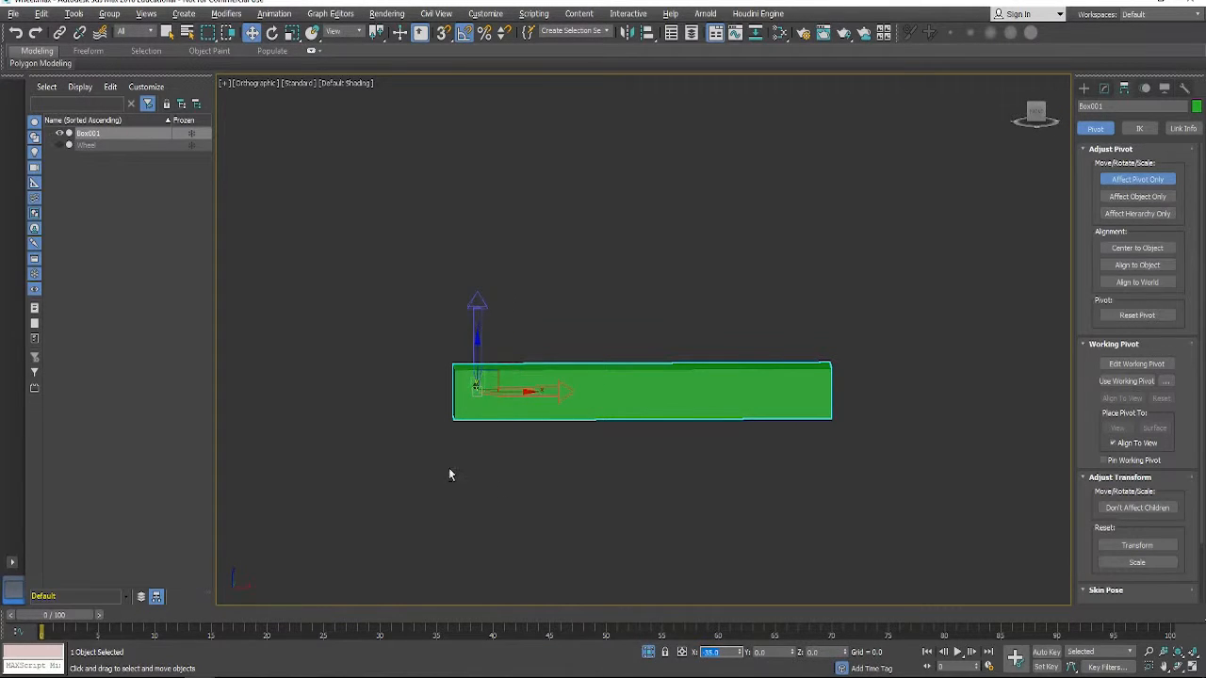
pyautogui.keyDown('alt'); pyautogui.moveTo(449, 475); pyautogui.dragTo(522, 409, button='middle'); pyautogui.keyUp('alt')
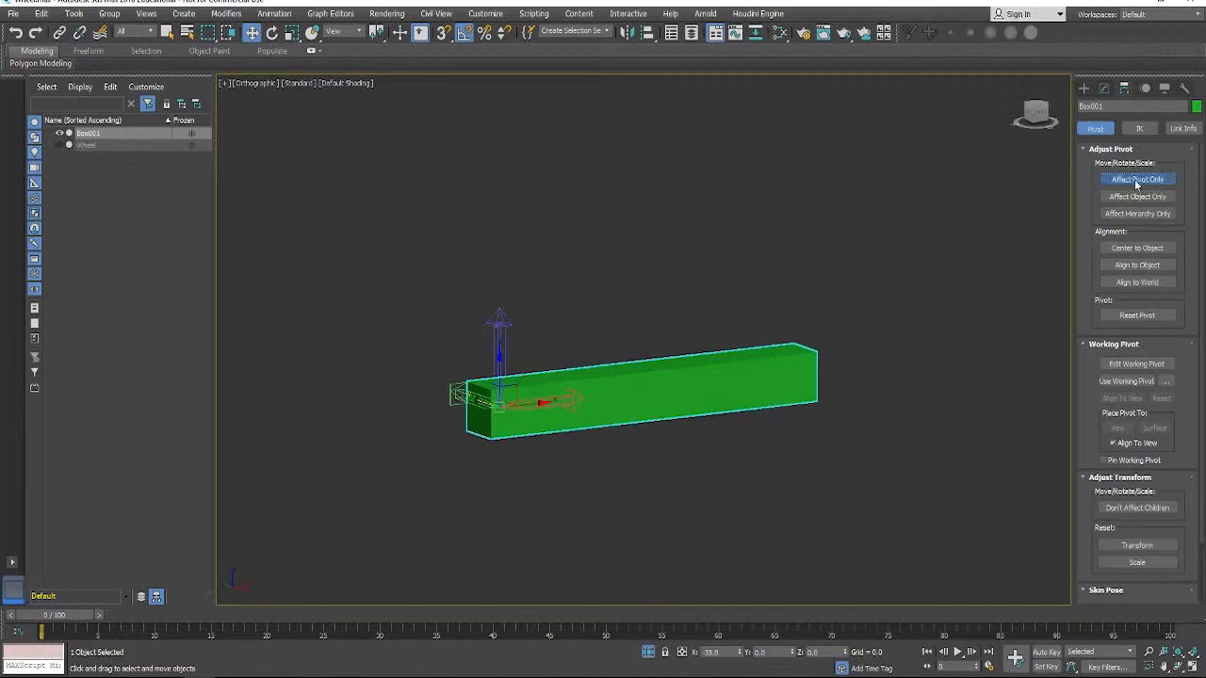
# Finish pivot-only editing, keep the box selected and exit isolation to bring the wheel back.
pyautogui.click(1135, 183)
pyautogui.click(852, 297)
pyautogui.click(562, 402)
pyautogui.click(647, 653)
pyautogui.keyDown('alt'); pyautogui.moveTo(579, 449); pyautogui.dragTo(558, 397, button='middle'); pyautogui.keyUp('alt')
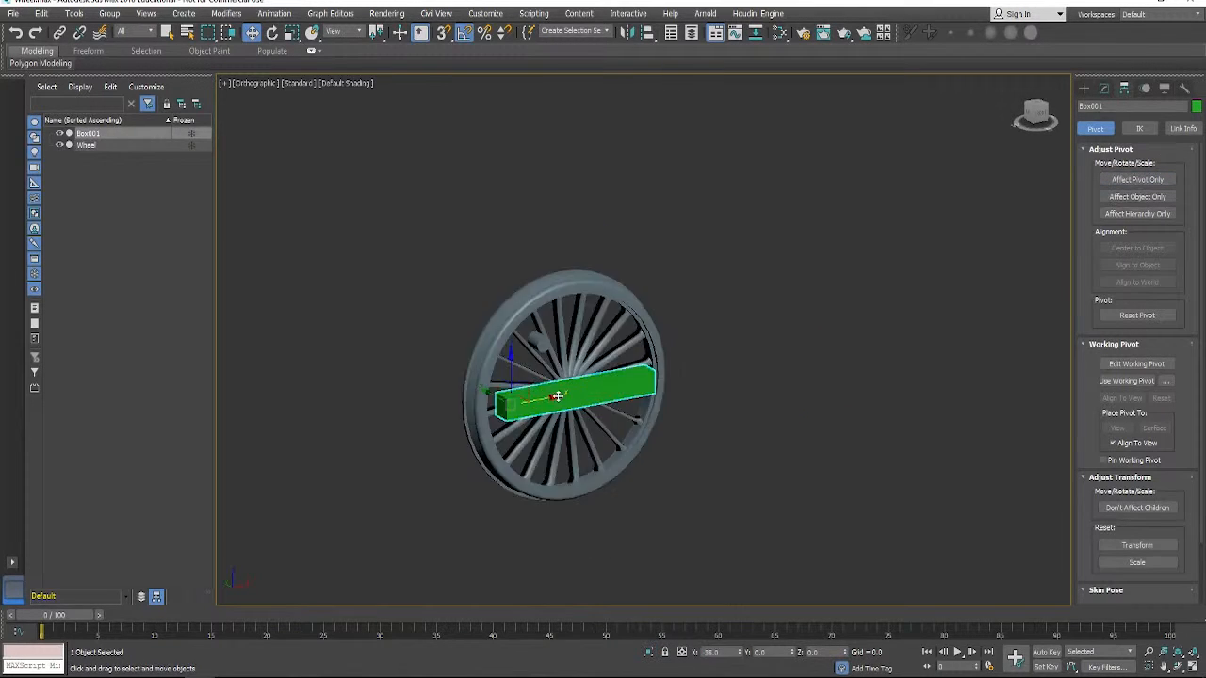
pyautogui.scroll(5, 557, 396)
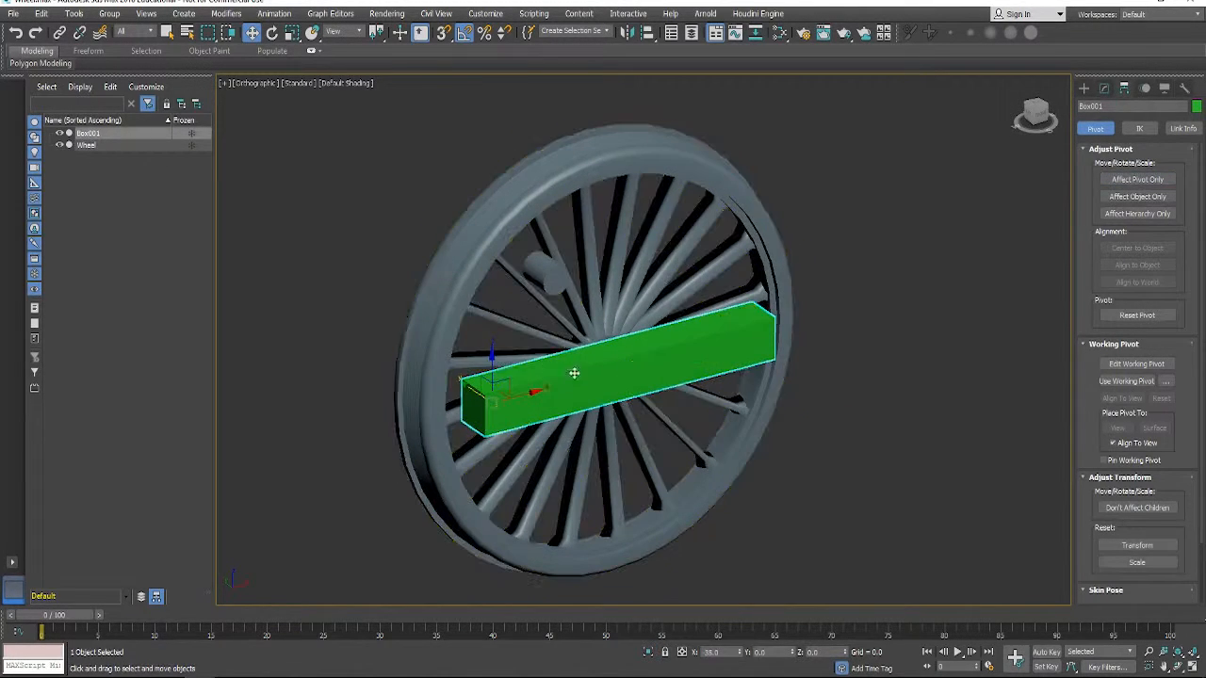
pyautogui.click(649, 34)
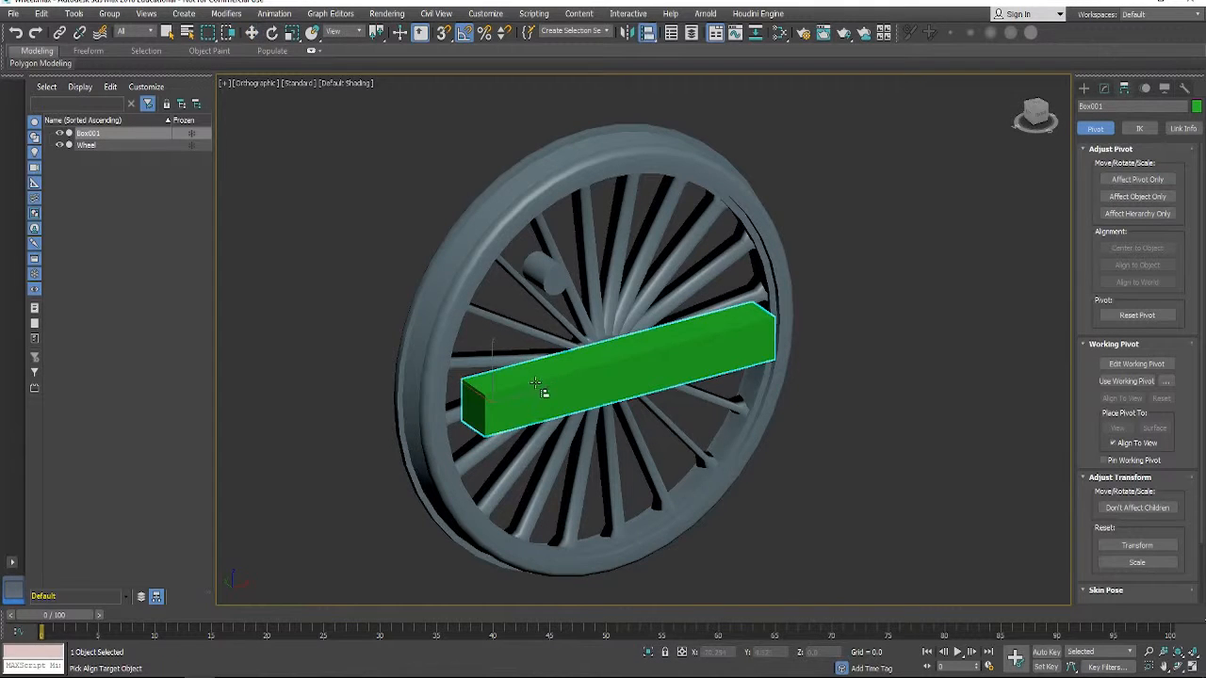
pyautogui.click(561, 291)
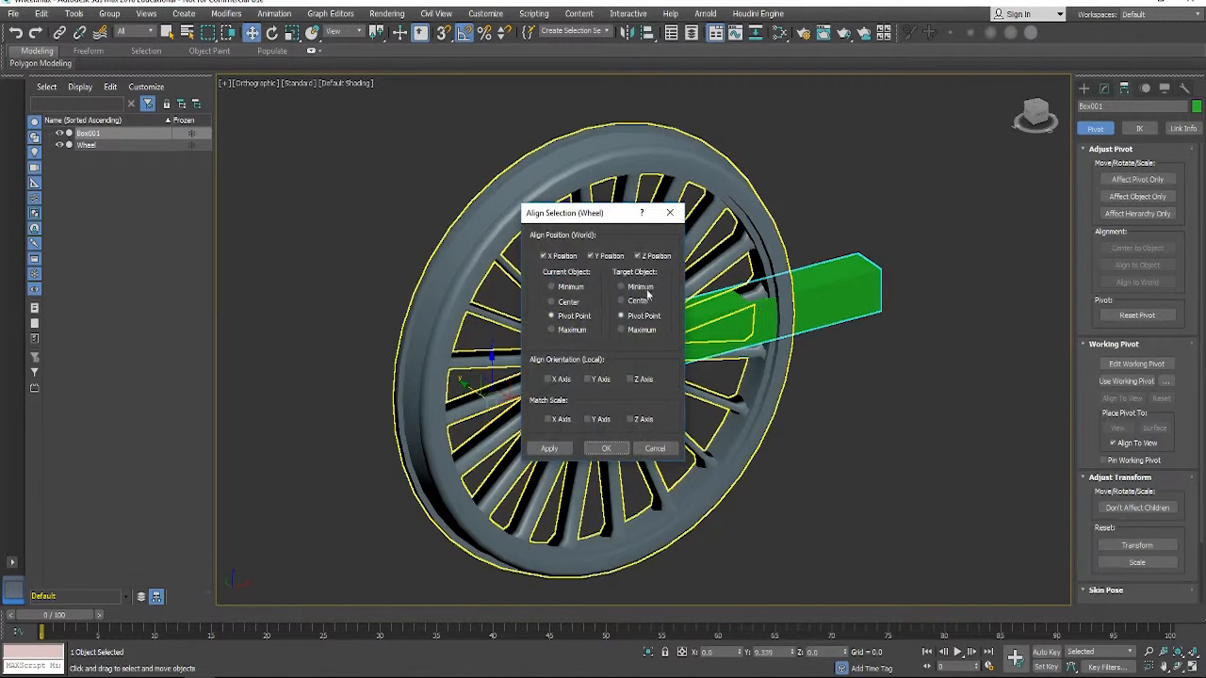
pyautogui.moveTo(593, 215); pyautogui.dragTo(946, 252)
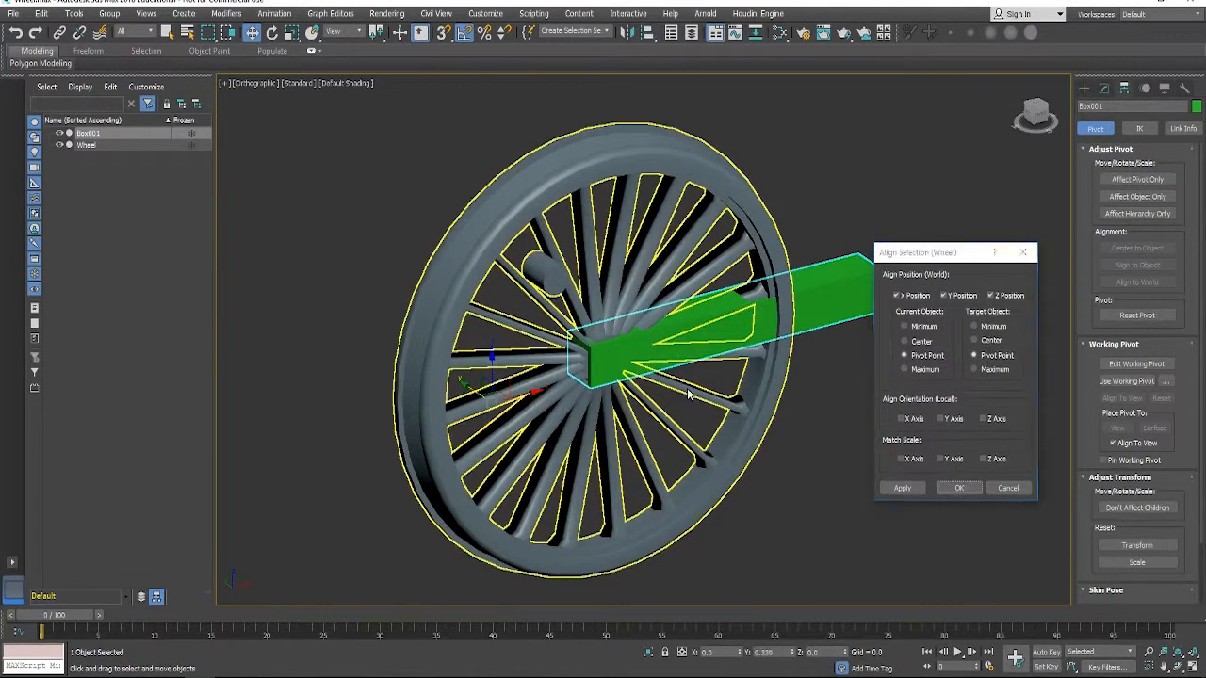
pyautogui.click(1015, 491)
# Move the box in front of the wheel, to about Y -17.6 and Z 18, and keep it selected.
pyautogui.keyDown('alt'); pyautogui.moveTo(611, 428); pyautogui.dragTo(631, 425, button='middle'); pyautogui.keyUp('alt')
pyautogui.moveTo(533, 376); pyautogui.dragTo(588, 326)
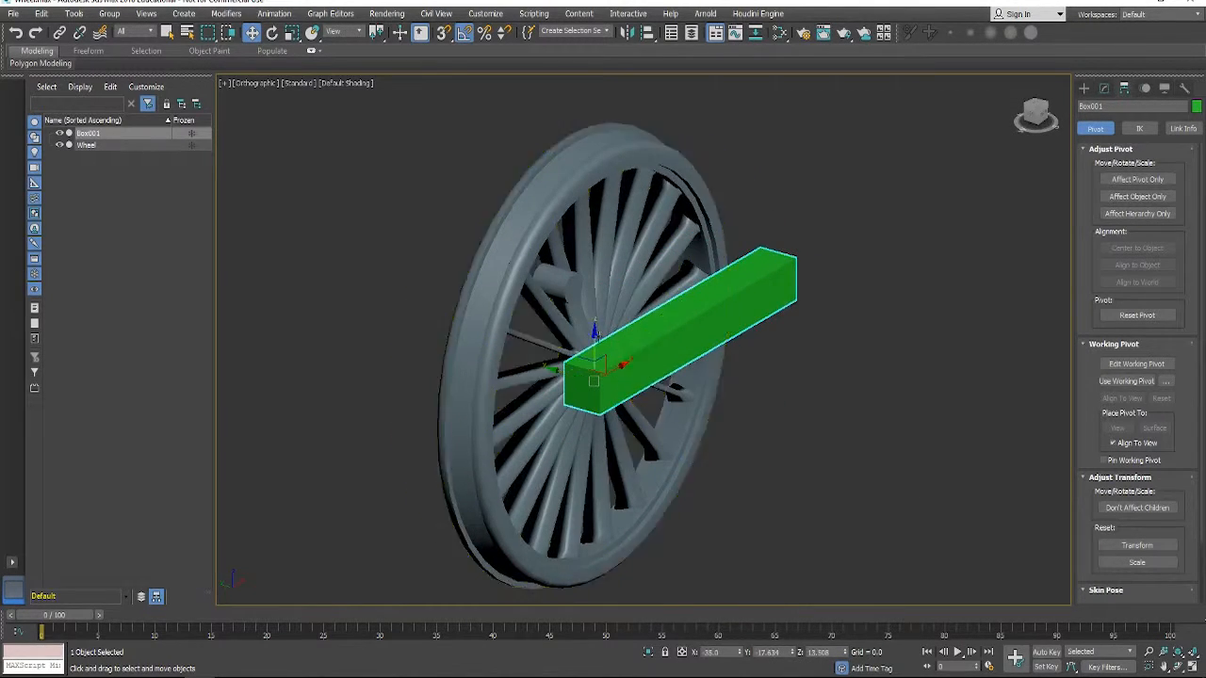
pyautogui.click(604, 403)
pyautogui.keyDown('alt'); pyautogui.moveTo(604, 403); pyautogui.dragTo(547, 389, button='middle'); pyautogui.keyUp('alt')
pyautogui.scroll(2, 597, 409)
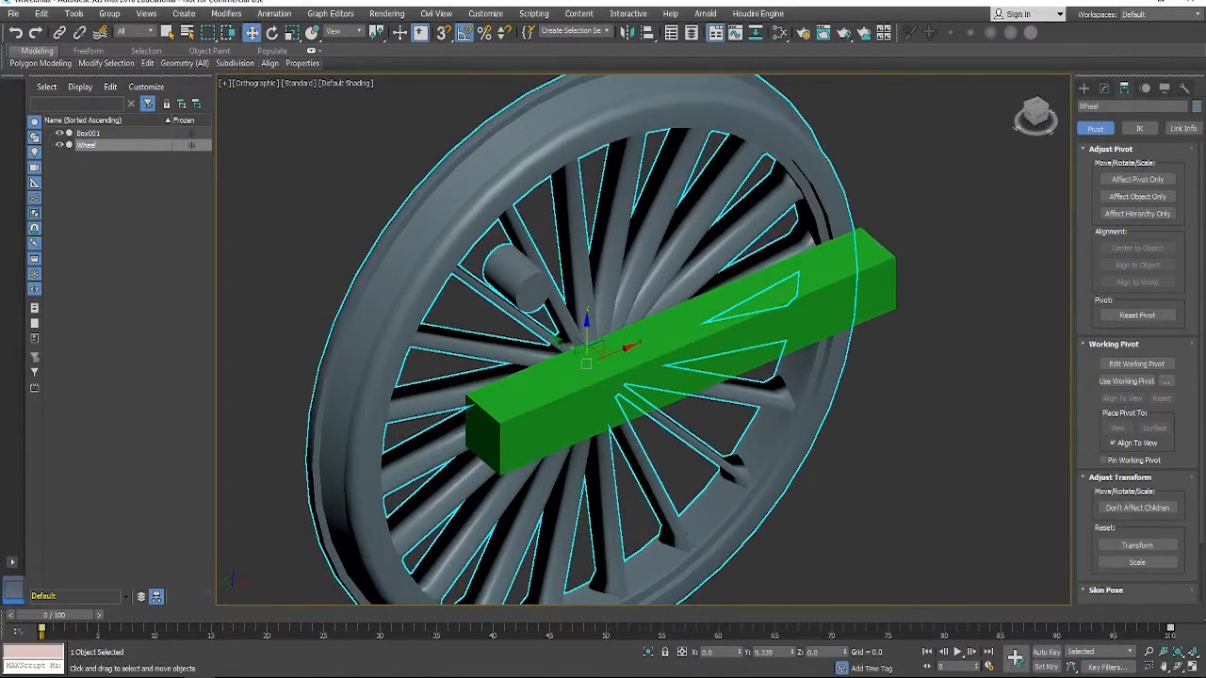
pyautogui.click(96, 134)
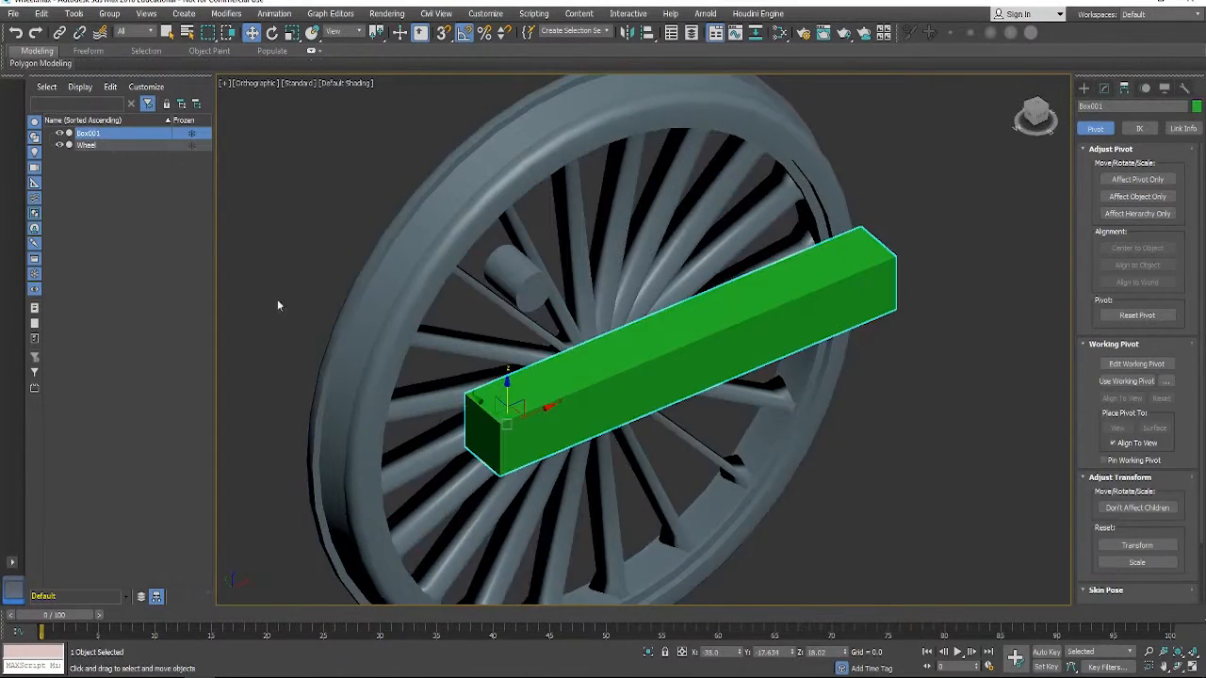
# Detach the pin cylinder from the wheel's Edit Poly as a separate element-based object.
pyautogui.click(138, 145)
pyautogui.click(1104, 88)
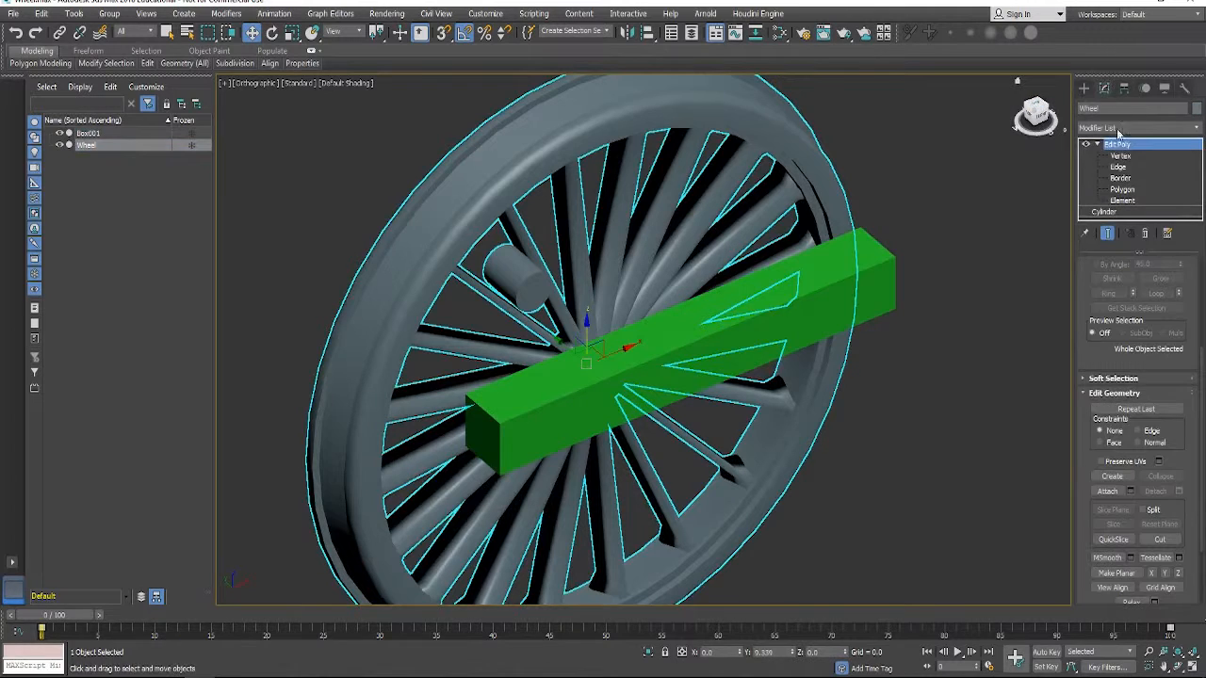
pyautogui.click(1123, 200)
pyautogui.scroll(-5, 1168, 424)
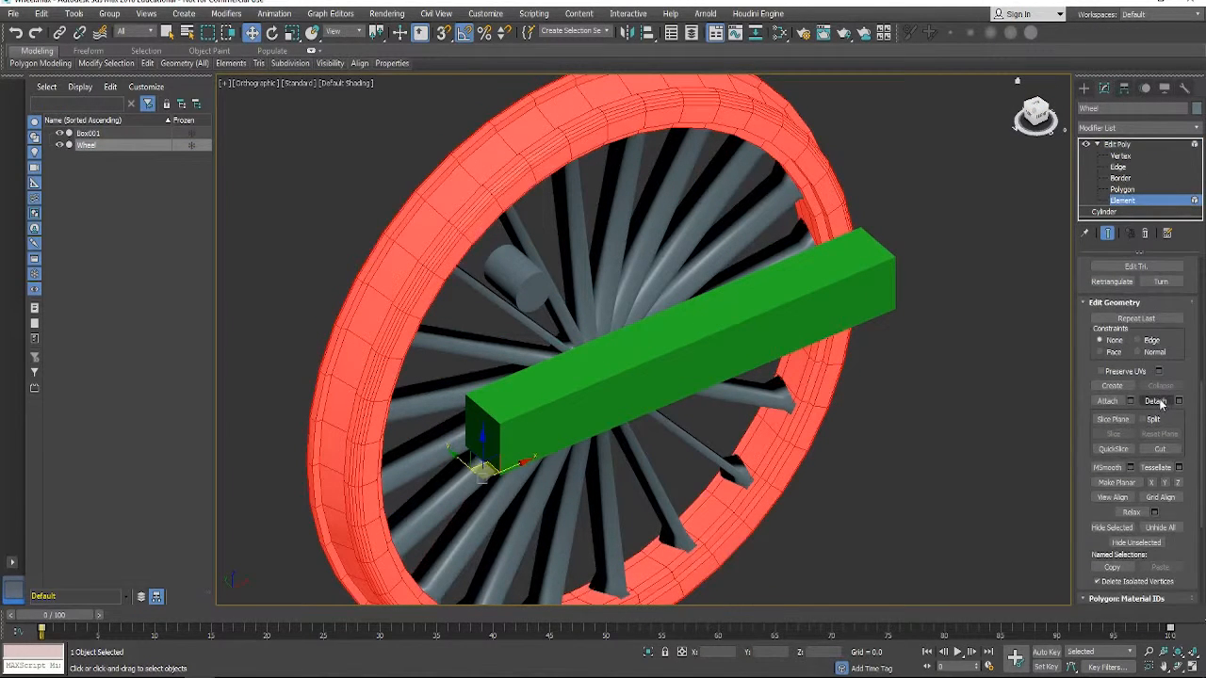
pyautogui.click(530, 279)
pyautogui.click(1155, 401)
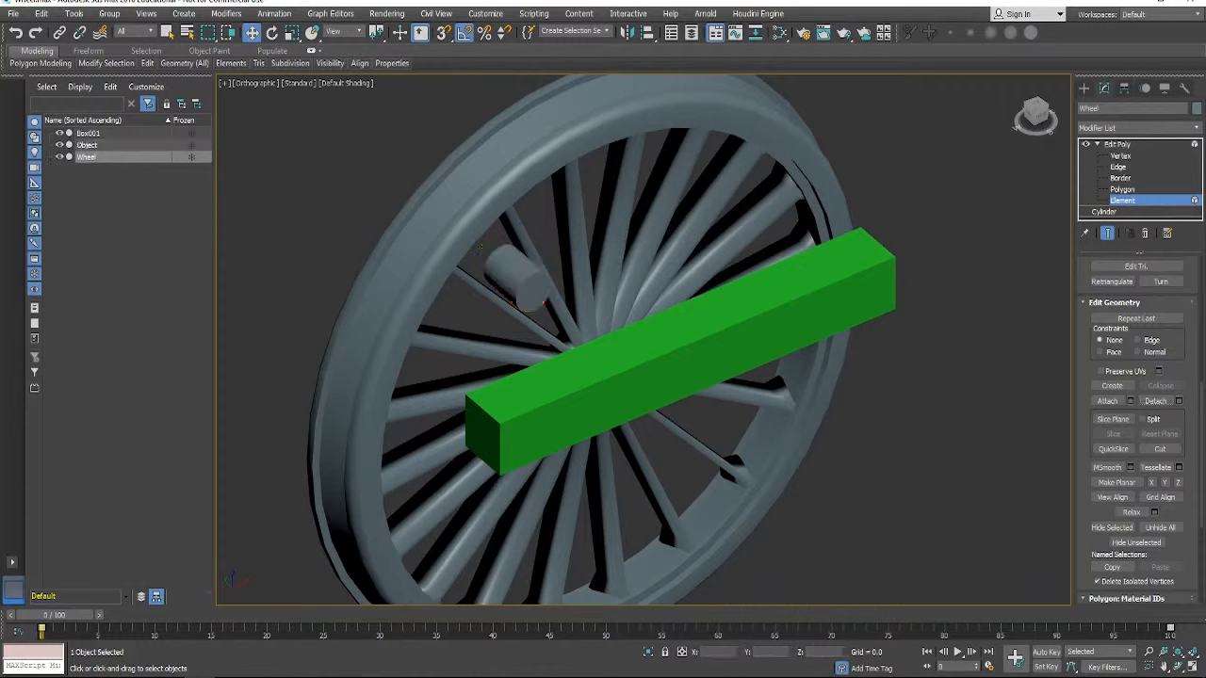
# Center the detached pin's pivot to the pin itself and finish pivot-only editing.
pyautogui.click(87, 146)
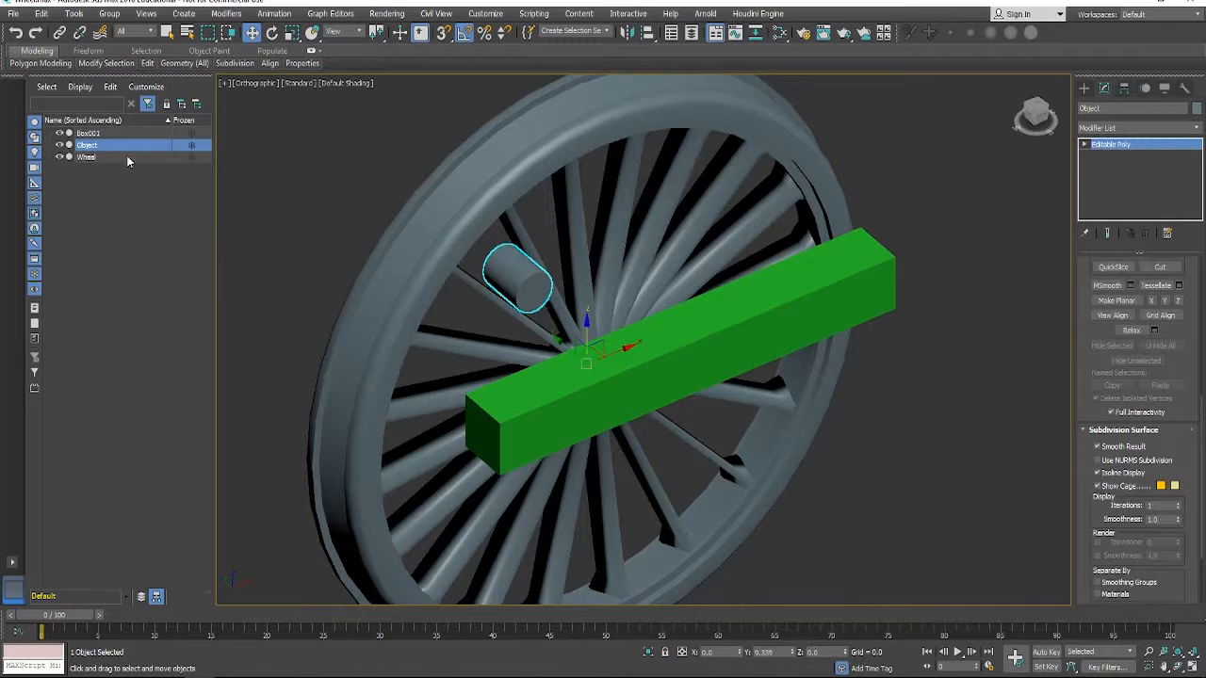
pyautogui.click(1123, 88)
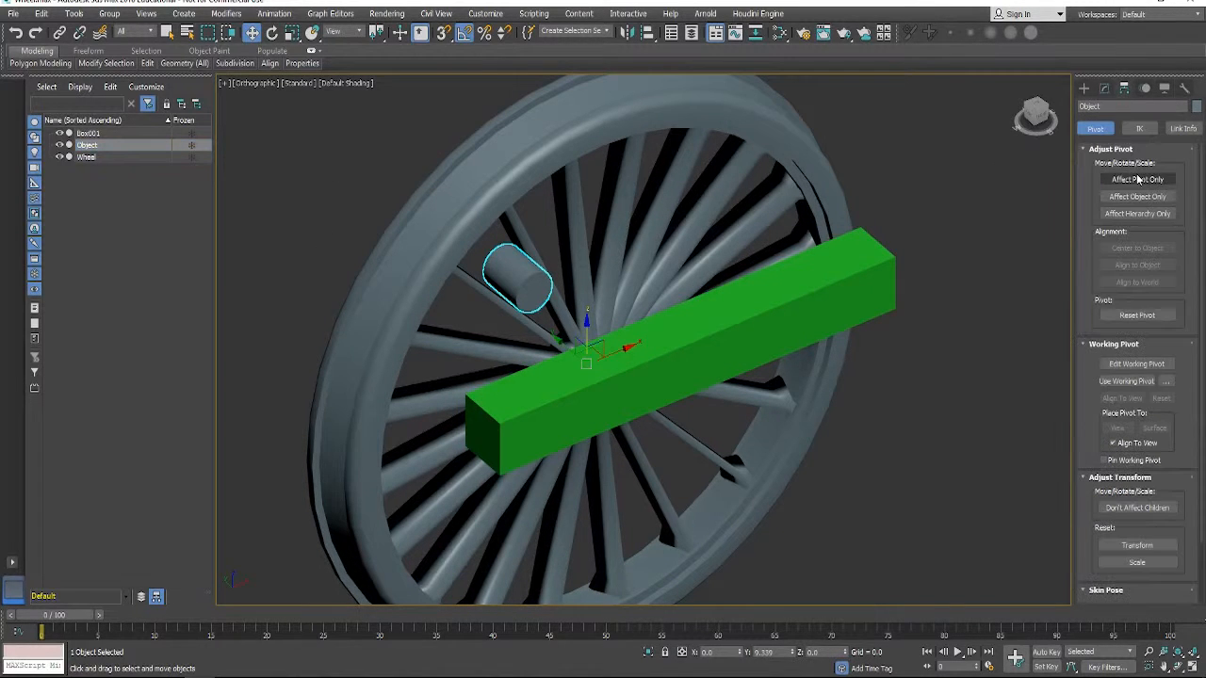
pyautogui.click(1144, 184)
pyautogui.click(1145, 250)
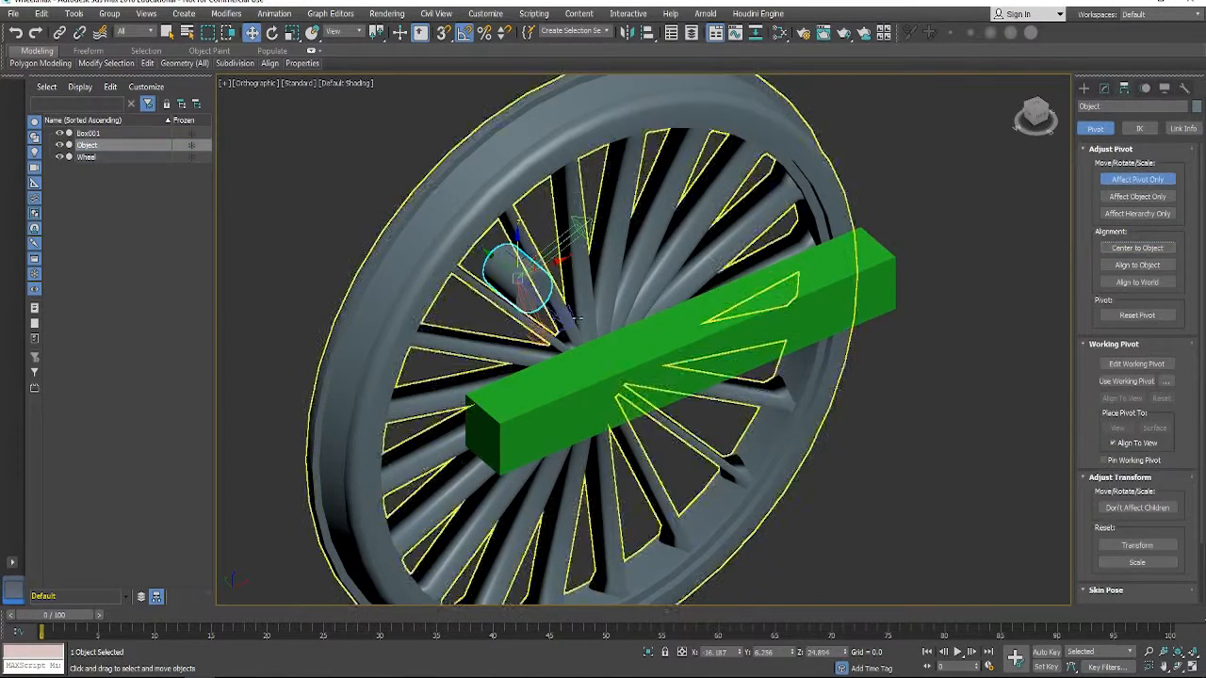
pyautogui.keyDown('alt'); pyautogui.moveTo(650, 386); pyautogui.dragTo(520, 277, button='middle'); pyautogui.keyUp('alt')
pyautogui.click(1150, 180)
pyautogui.keyDown('alt'); pyautogui.moveTo(490, 316); pyautogui.dragTo(544, 330, button='middle'); pyautogui.keyUp('alt')
# Align the box to the detached pin in X, Y and Z, matching pivot point to pivot point.
pyautogui.click(622, 359)
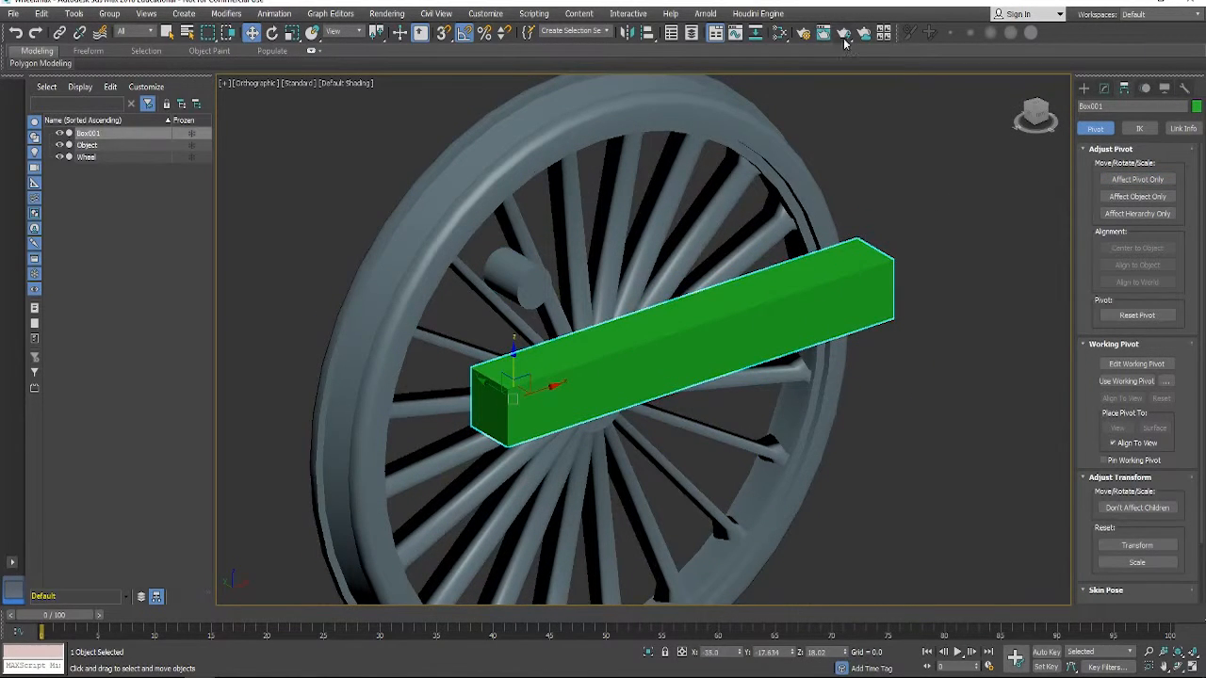
pyautogui.click(648, 32)
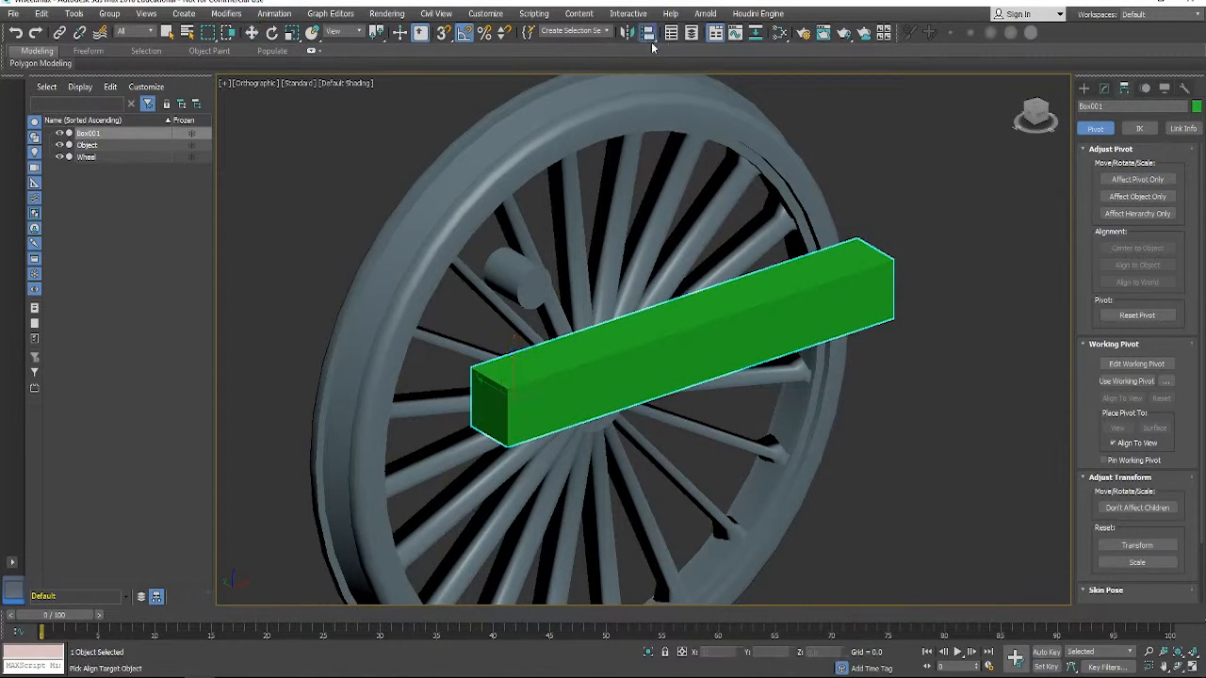
pyautogui.click(500, 292)
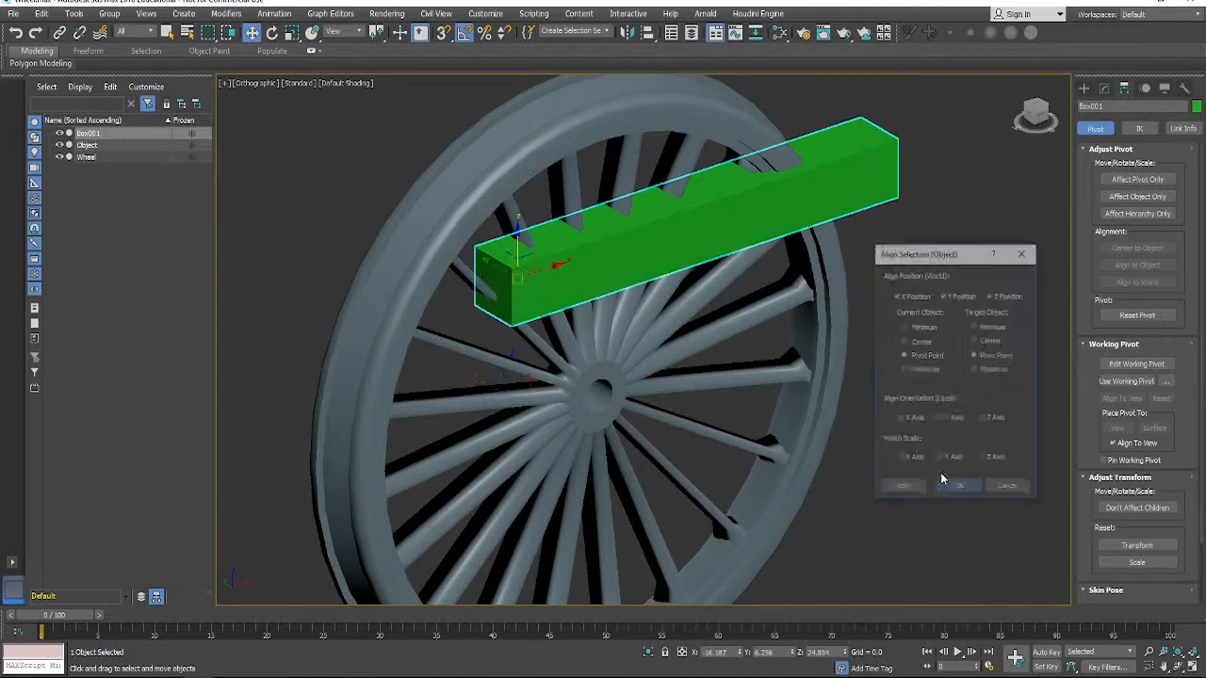
pyautogui.click(942, 483)
# Move the box outward along Y to about -3.6 so it sits in front of the wheel on the pin.
pyautogui.keyDown('alt'); pyautogui.moveTo(716, 396); pyautogui.dragTo(657, 327, button='middle'); pyautogui.keyUp('alt')
pyautogui.press('l')
pyautogui.scroll(5, 662, 307)
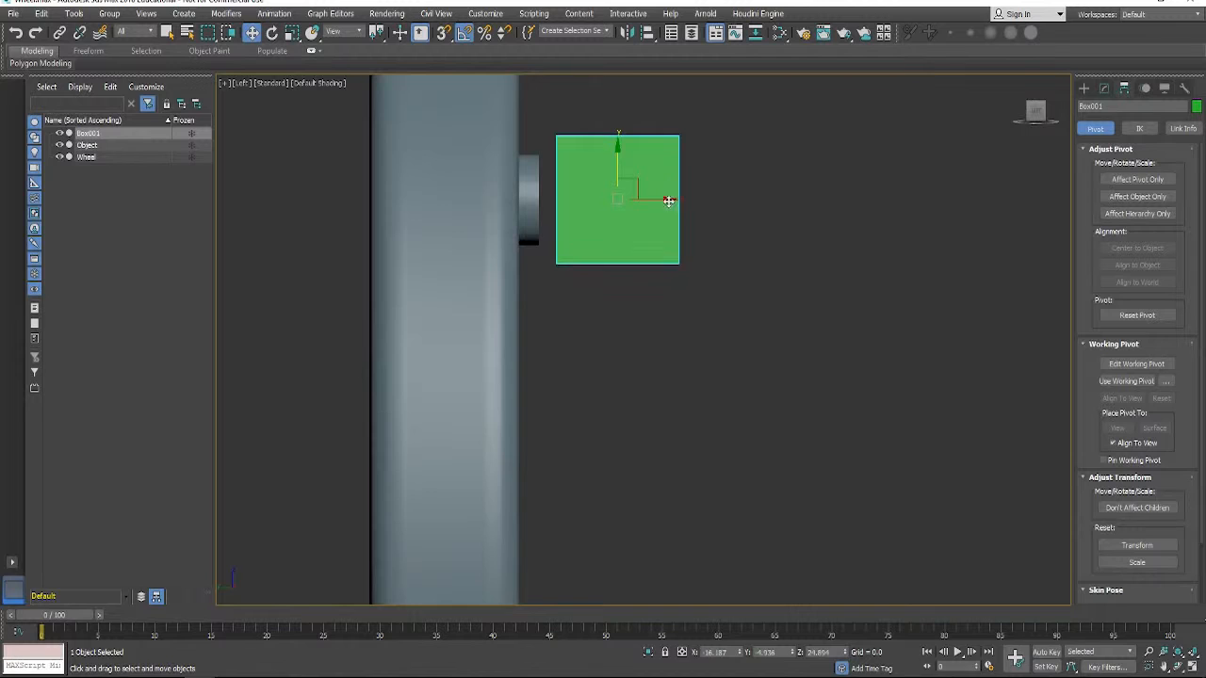
pyautogui.moveTo(667, 202); pyautogui.dragTo(651, 200)
pyautogui.press('p')
pyautogui.scroll(-4, 663, 278)
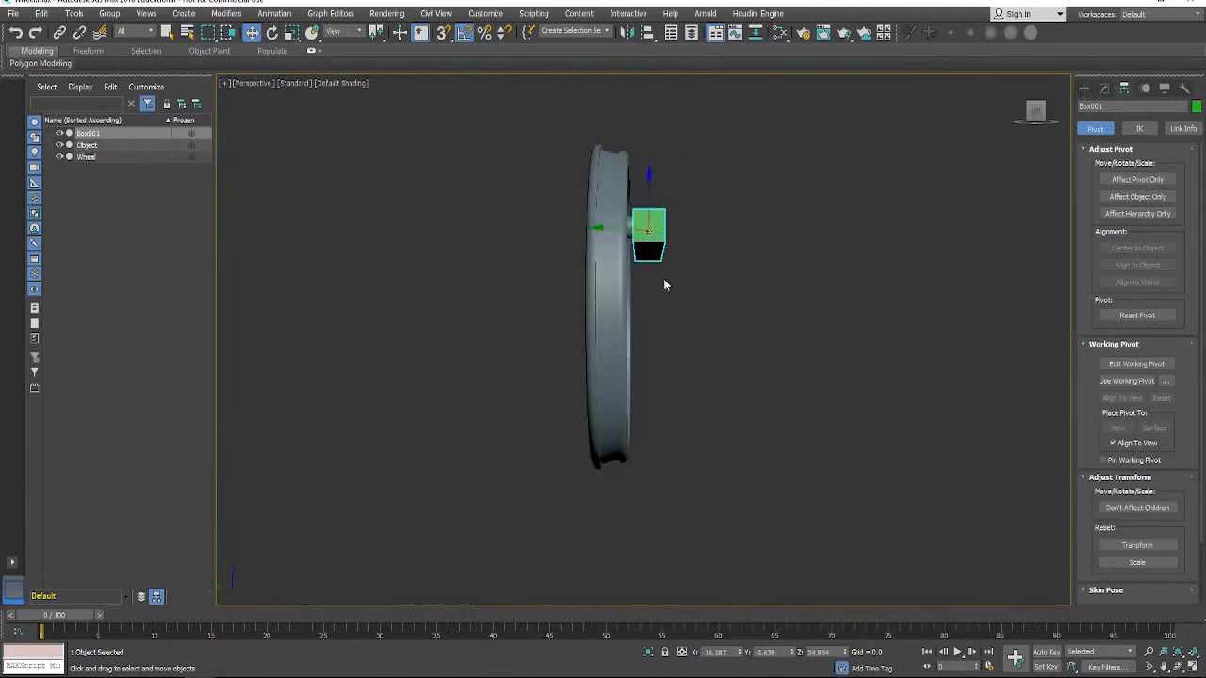
pyautogui.keyDown('alt'); pyautogui.moveTo(663, 278); pyautogui.dragTo(577, 269, button='middle'); pyautogui.keyUp('alt')
pyautogui.scroll(5, 558, 216)
pyautogui.scroll(-5, 501, 176)
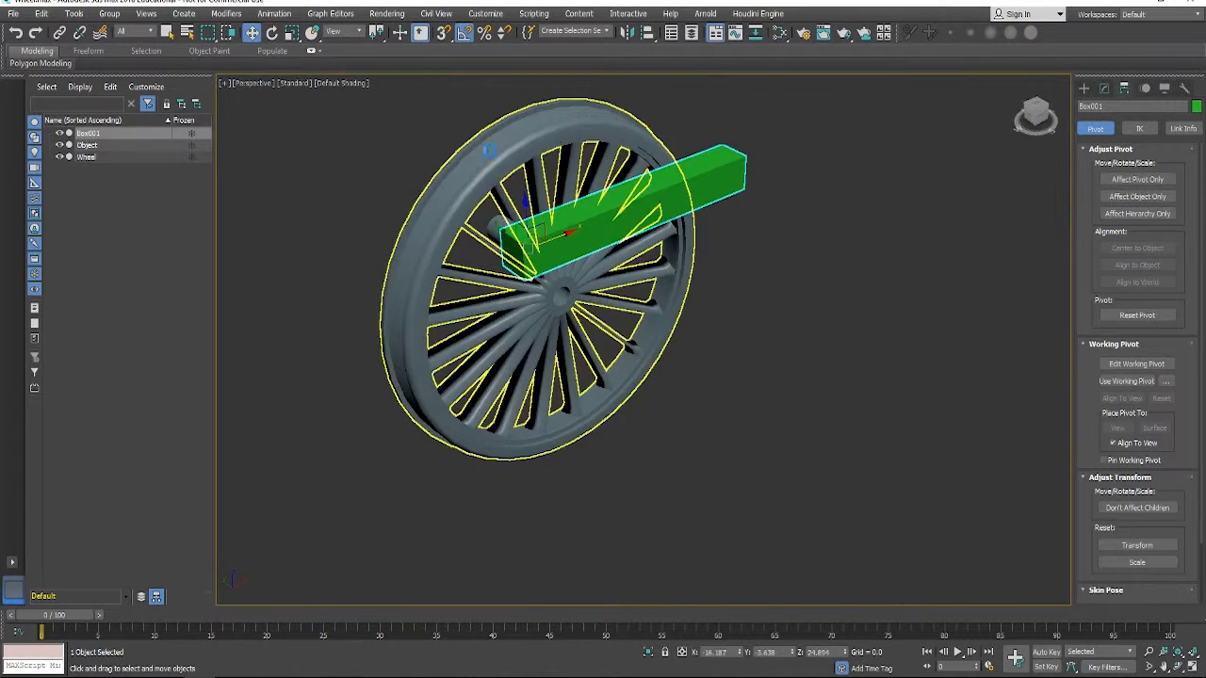
# Attach the pin back to the wheel's Edit Poly and scrub the timeline to check the rotation.
pyautogui.click(501, 176)
pyautogui.click(1105, 91)
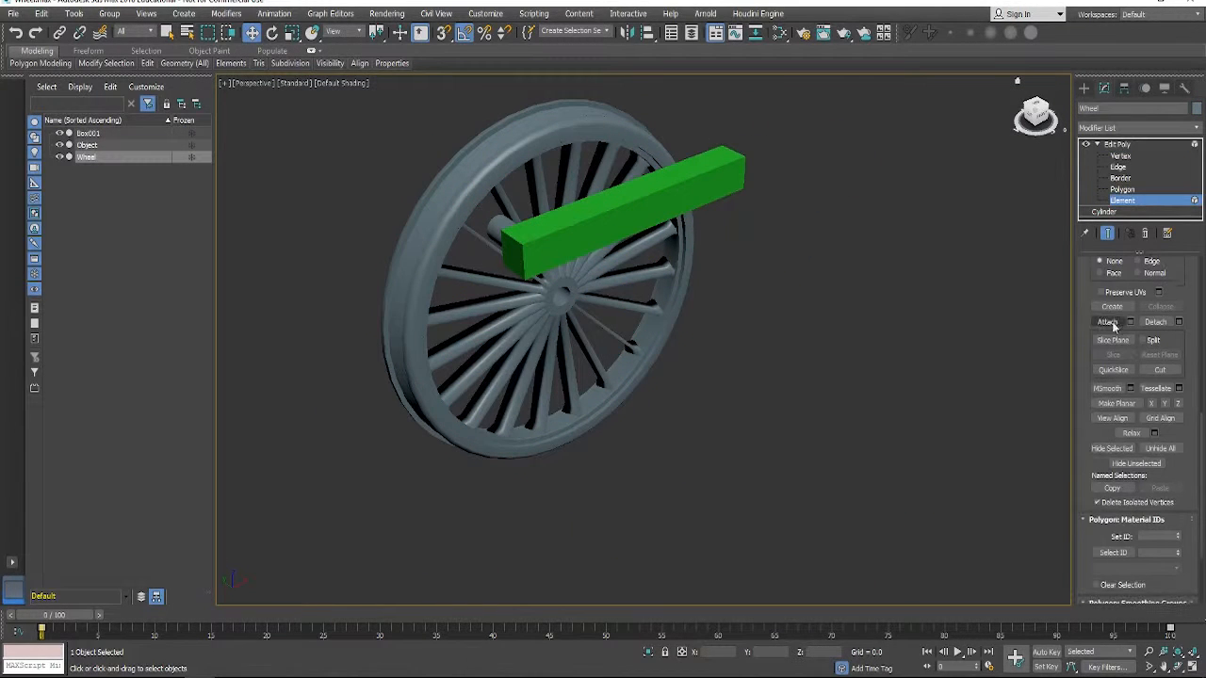
pyautogui.click(502, 228)
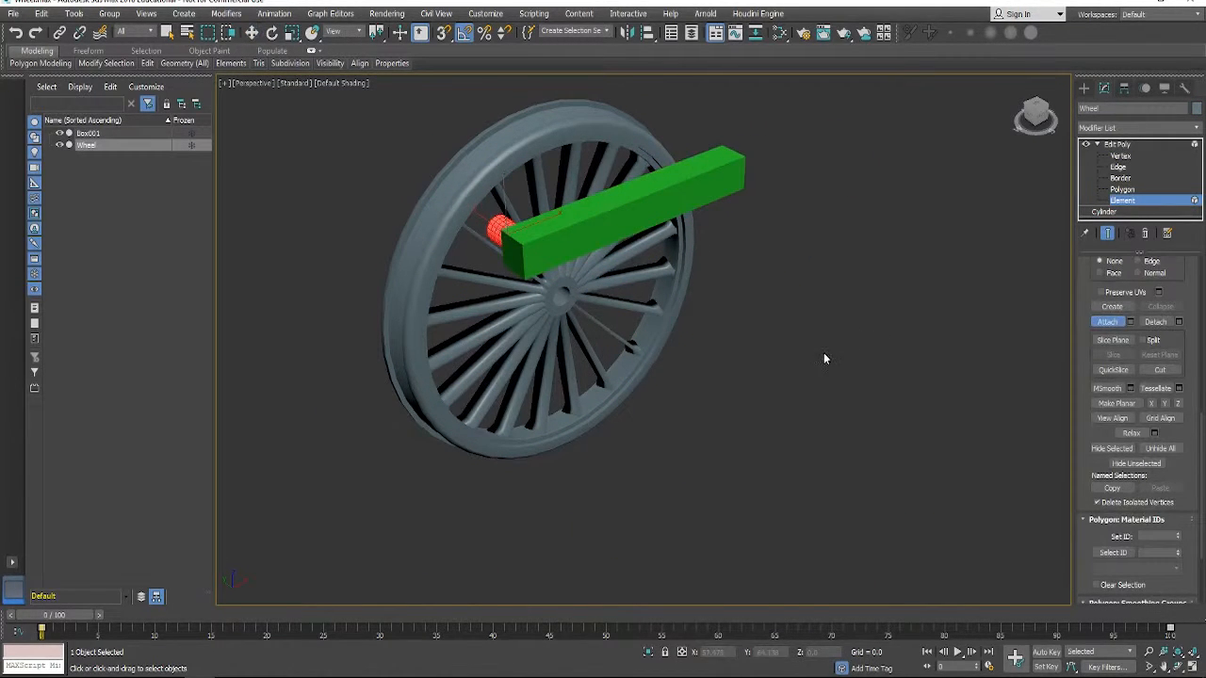
pyautogui.click(1107, 322)
pyautogui.keyDown('alt'); pyautogui.moveTo(797, 406); pyautogui.dragTo(768, 413, button='middle'); pyautogui.keyUp('alt')
pyautogui.moveTo(59, 618); pyautogui.dragTo(29, 555)
pyautogui.keyDown('alt'); pyautogui.moveTo(683, 422); pyautogui.dragTo(649, 407, button='middle'); pyautogui.keyUp('alt')
pyautogui.click(611, 290)
pyautogui.click(870, 358)
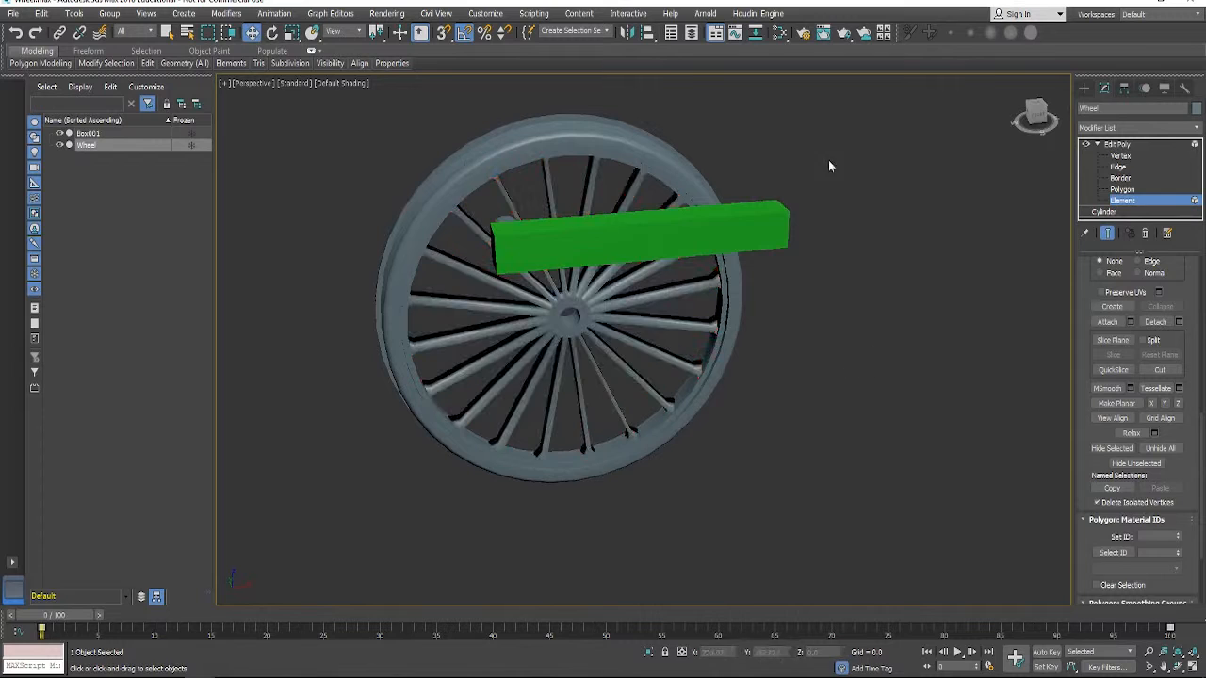
# Attach the box to the wheel's Edit Poly at object level and scrub the timeline to preview the motion.
pyautogui.click(85, 133)
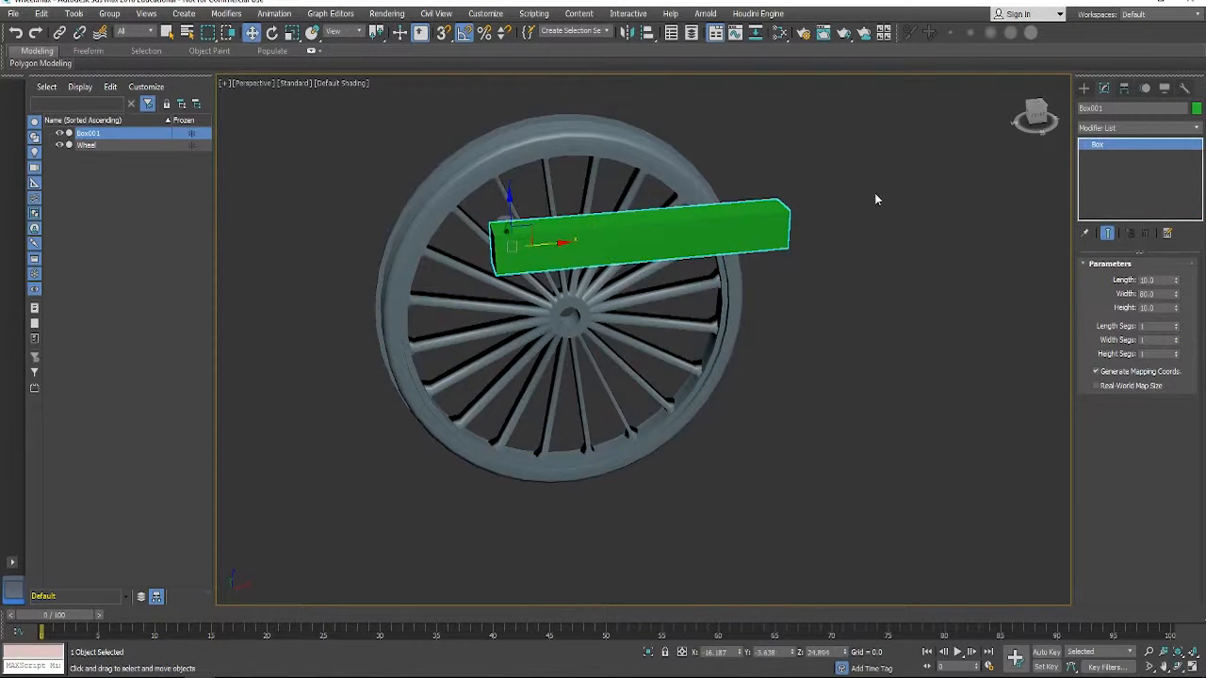
pyautogui.click(86, 145)
pyautogui.scroll(-3, 1099, 495)
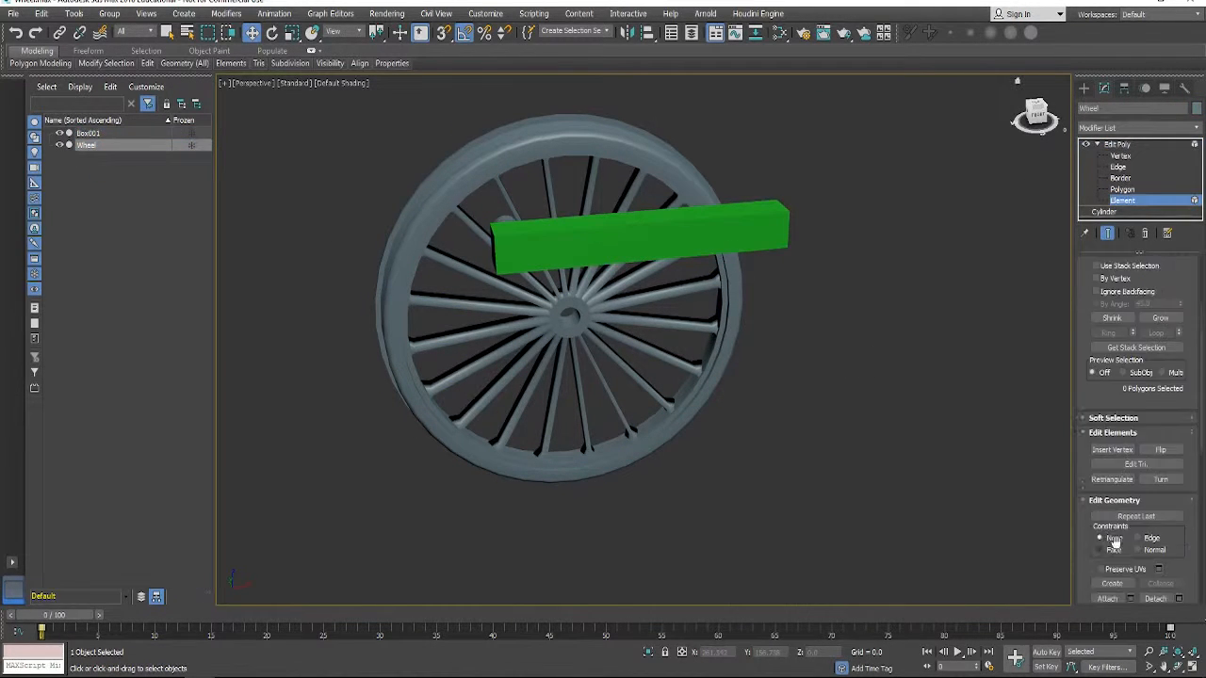
pyautogui.scroll(3, 1114, 441)
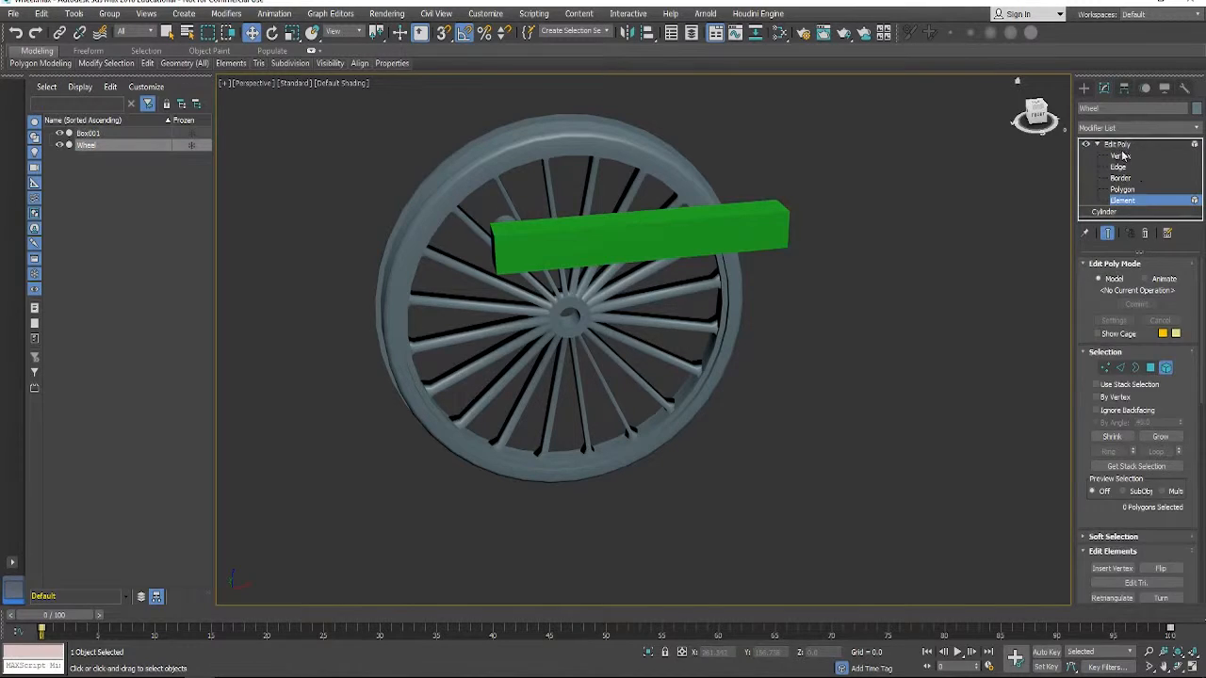
pyautogui.click(1117, 145)
pyautogui.scroll(-5, 1148, 535)
pyautogui.click(1107, 471)
pyautogui.click(655, 241)
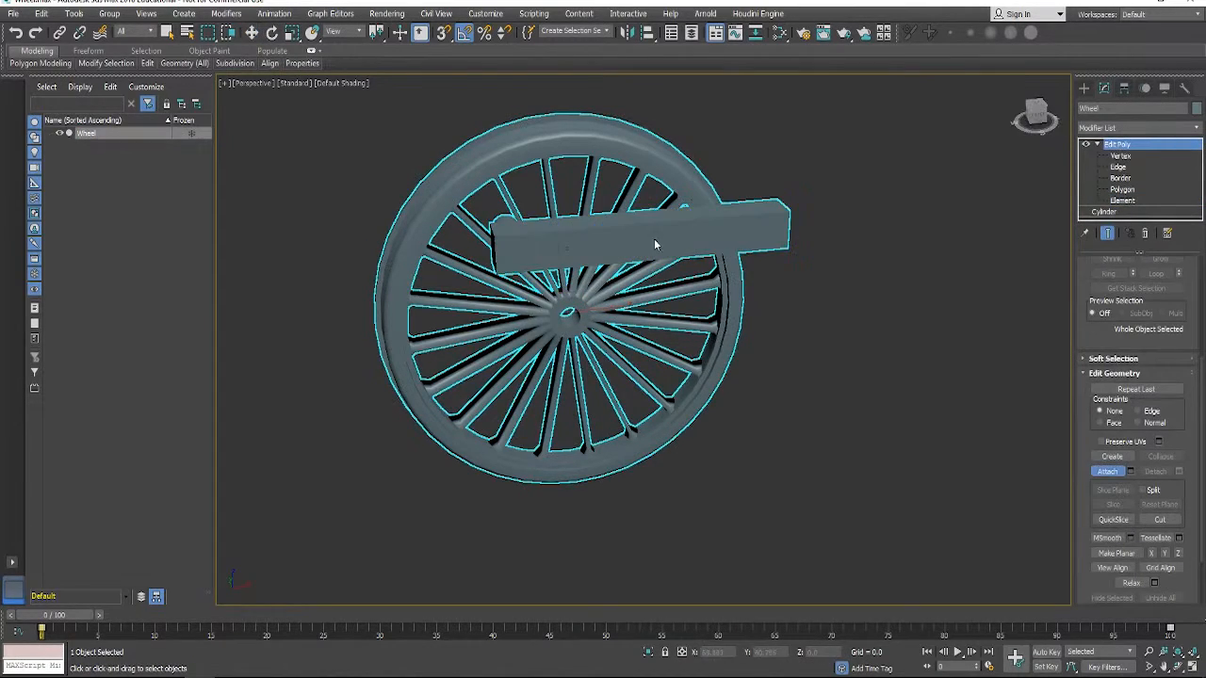
pyautogui.moveTo(110, 607); pyautogui.dragTo(3, 612)
# Try rotating the attached box as an element of the wheel.
pyautogui.click(1122, 201)
pyautogui.click(650, 249)
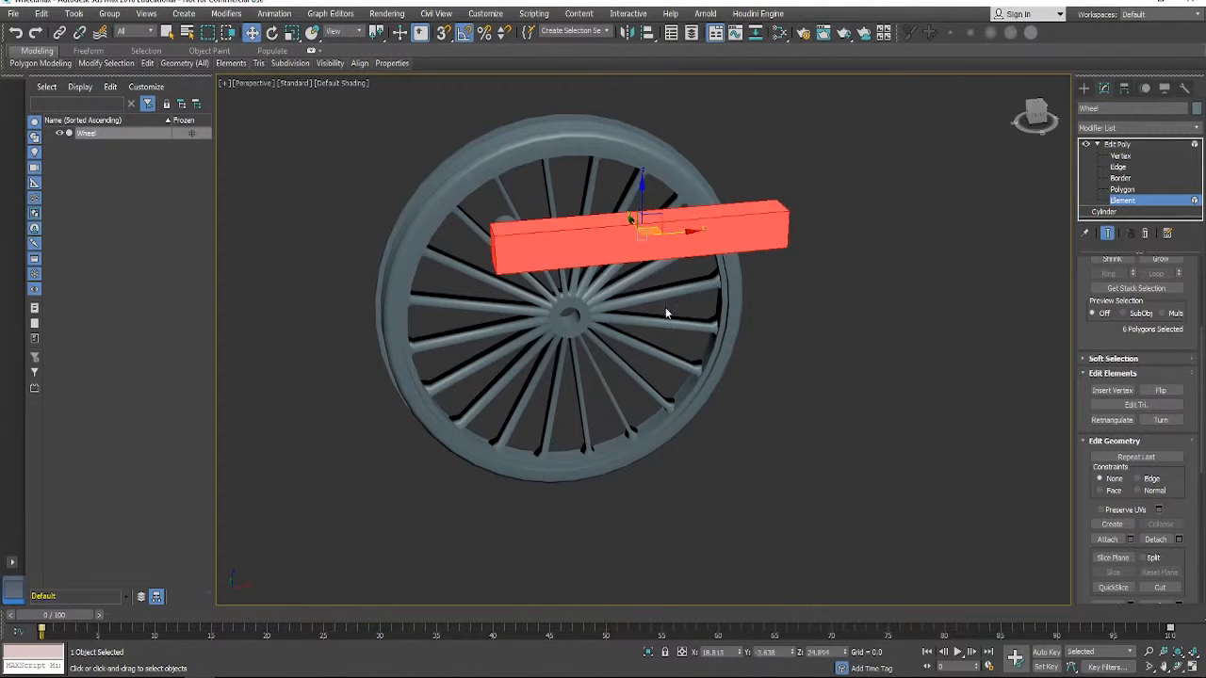
pyautogui.press('e')
pyautogui.moveTo(651, 190)
pyautogui.mouseDown()
pyautogui.moveTo(689, 201)
pyautogui.moveTo(605, 180)
pyautogui.moveTo(643, 194)
pyautogui.mouseUp()
# Undo the element rotation and the attachment of the box to the wheel.
pyautogui.hotkey('ctrl', 'z')
pyautogui.click(923, 308)
pyautogui.hotkey('ctrl', 'z')
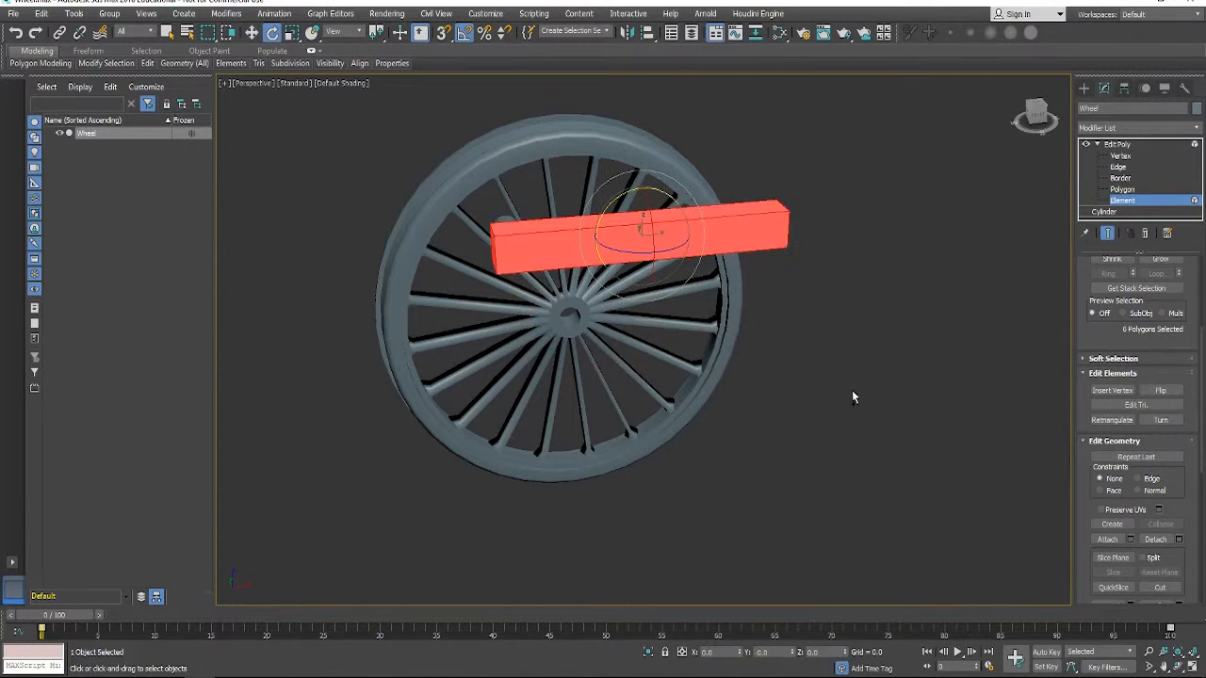
pyautogui.hotkey('ctrl', 'z')
pyautogui.hotkey('ctrl', 'z')
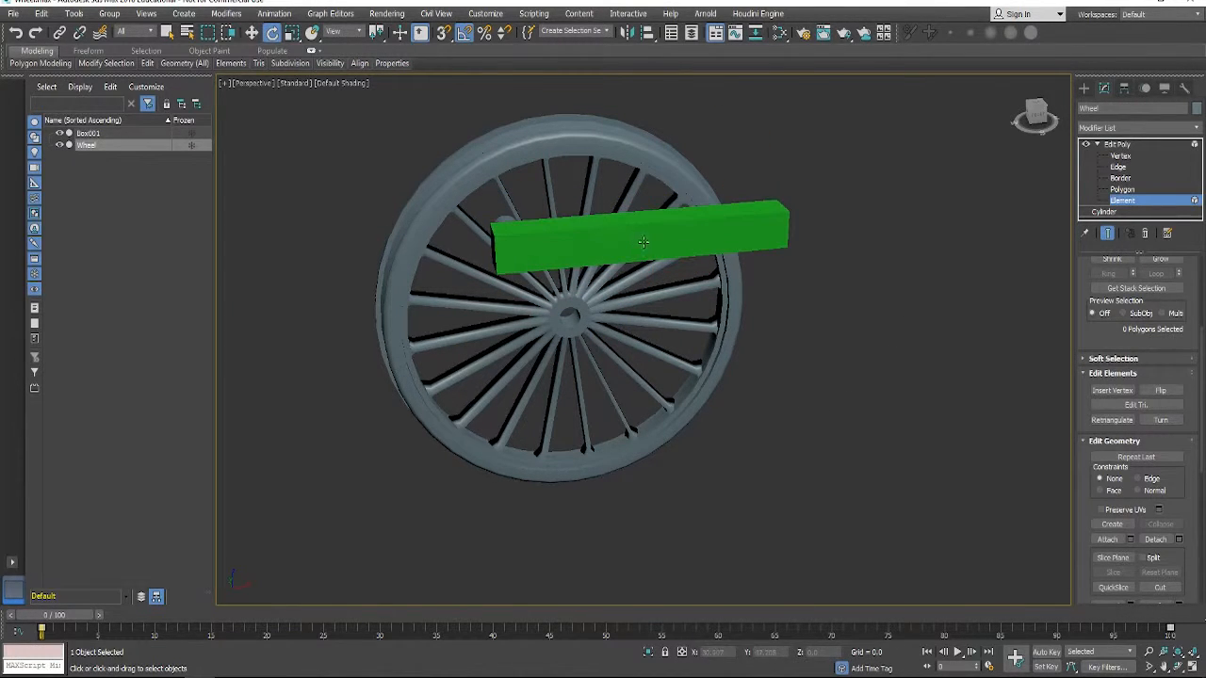
# Select the separate box and switch to the Move tool.
pyautogui.click(697, 241)
pyautogui.moveTo(719, 376)
pyautogui.keyDown('alt'); pyautogui.mouseDown(button='middle')
pyautogui.moveTo(691, 396)
pyautogui.moveTo(707, 376)
pyautogui.mouseUp(button='middle'); pyautogui.keyUp('alt')
pyautogui.press('w')
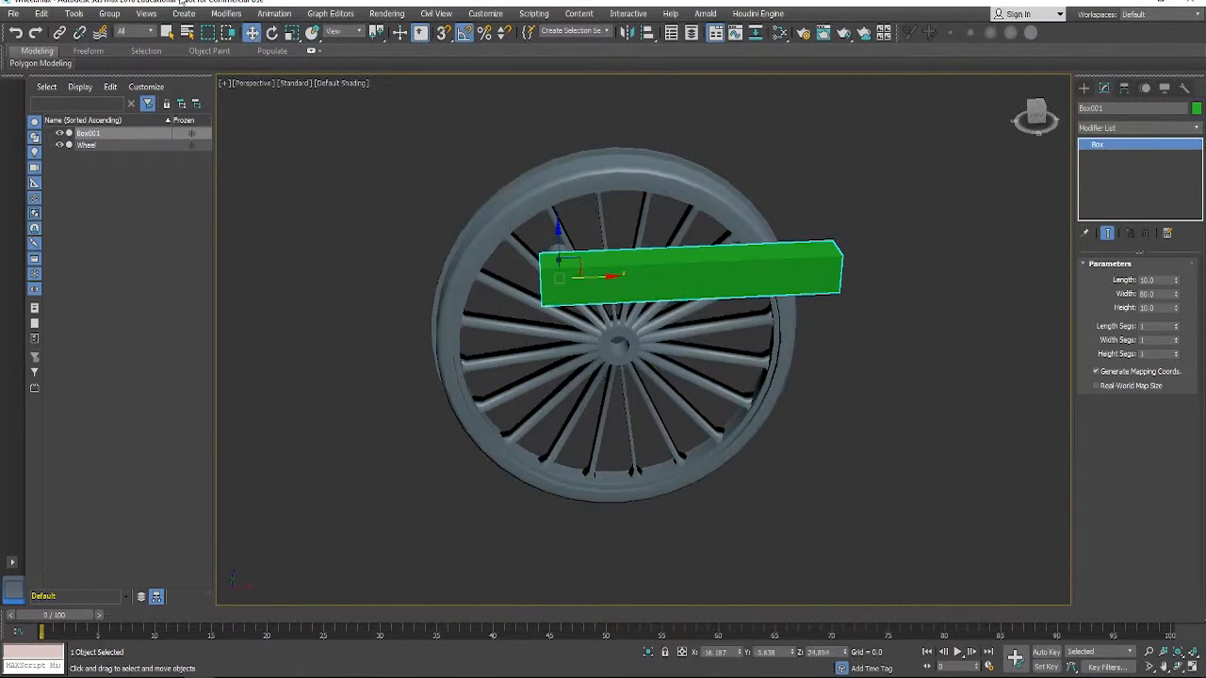
# Link the green box to the wheel as its child and scrub the timeline to check the motion.
pyautogui.click(59, 33)
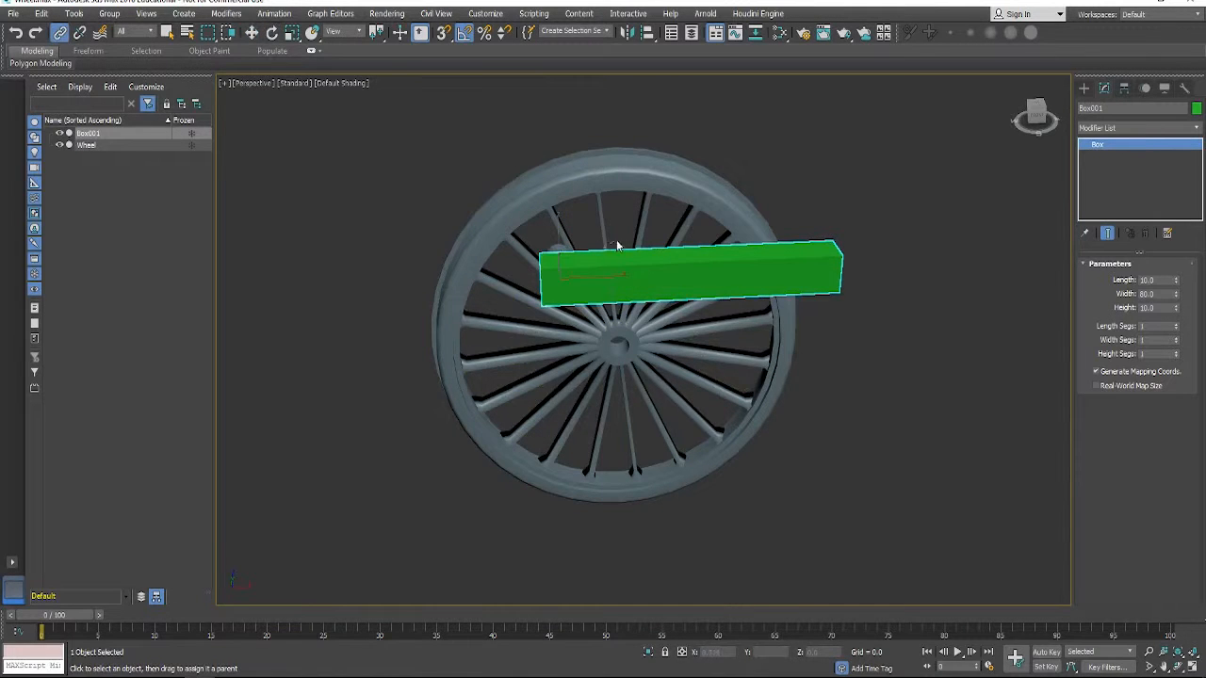
pyautogui.moveTo(616, 246); pyautogui.dragTo(587, 179)
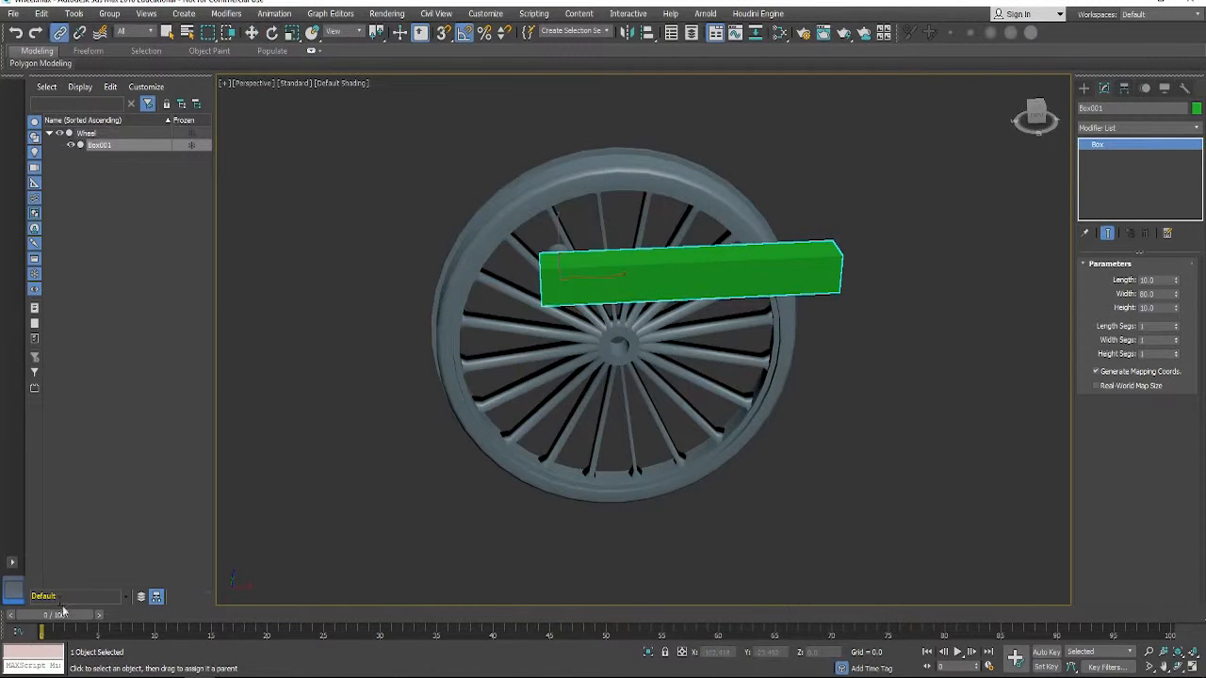
pyautogui.moveTo(62, 614); pyautogui.dragTo(38, 594)
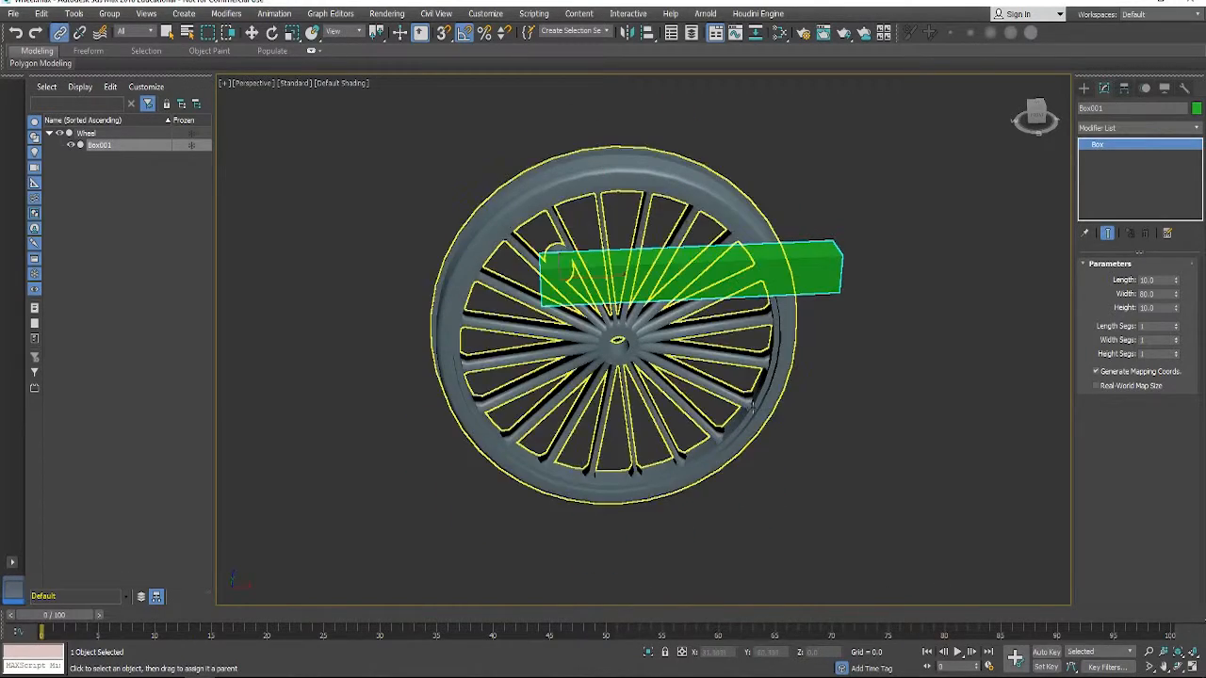
pyautogui.scroll(2, 760, 405)
pyautogui.scroll(-2, 760, 404)
pyautogui.keyDown('alt'); pyautogui.moveTo(760, 404); pyautogui.dragTo(799, 415, button='middle'); pyautogui.keyUp('alt')
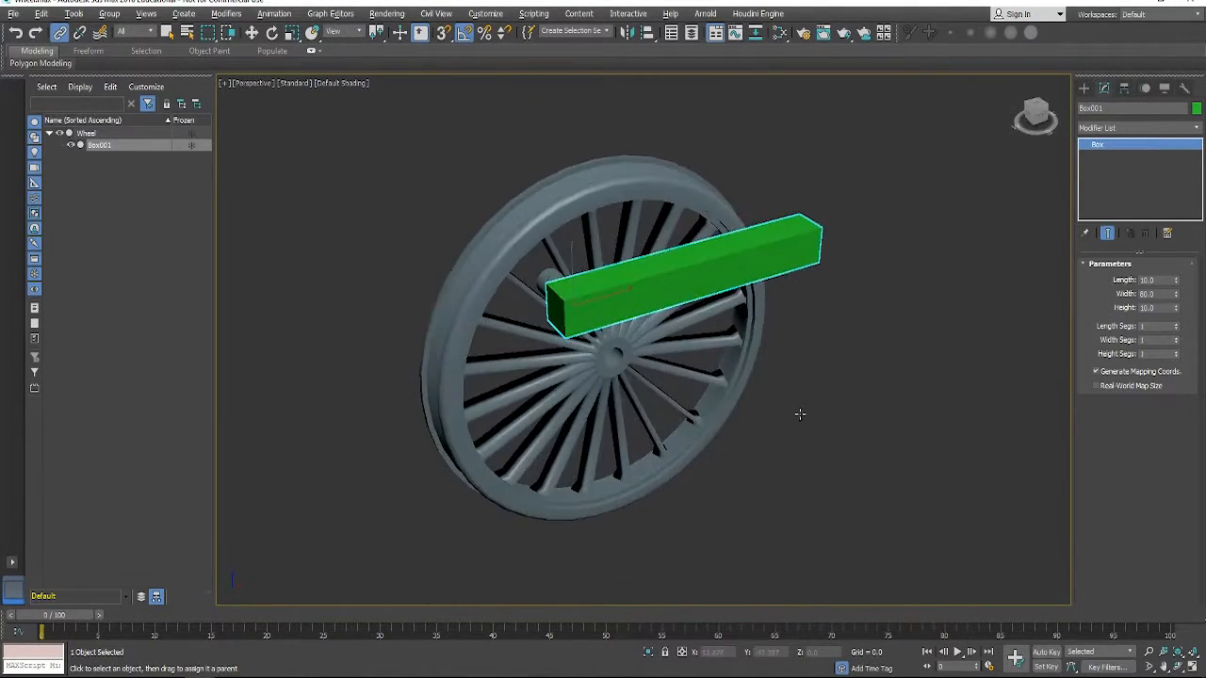
# Scale the green box along X only to about 245% to form a long rod, and preview it along the timeline.
pyautogui.press('w')
pyautogui.keyDown('alt'); pyautogui.moveTo(845, 367); pyautogui.dragTo(687, 291, button='middle'); pyautogui.keyUp('alt')
pyautogui.press('r')
pyautogui.moveTo(614, 268); pyautogui.dragTo(647, 273)
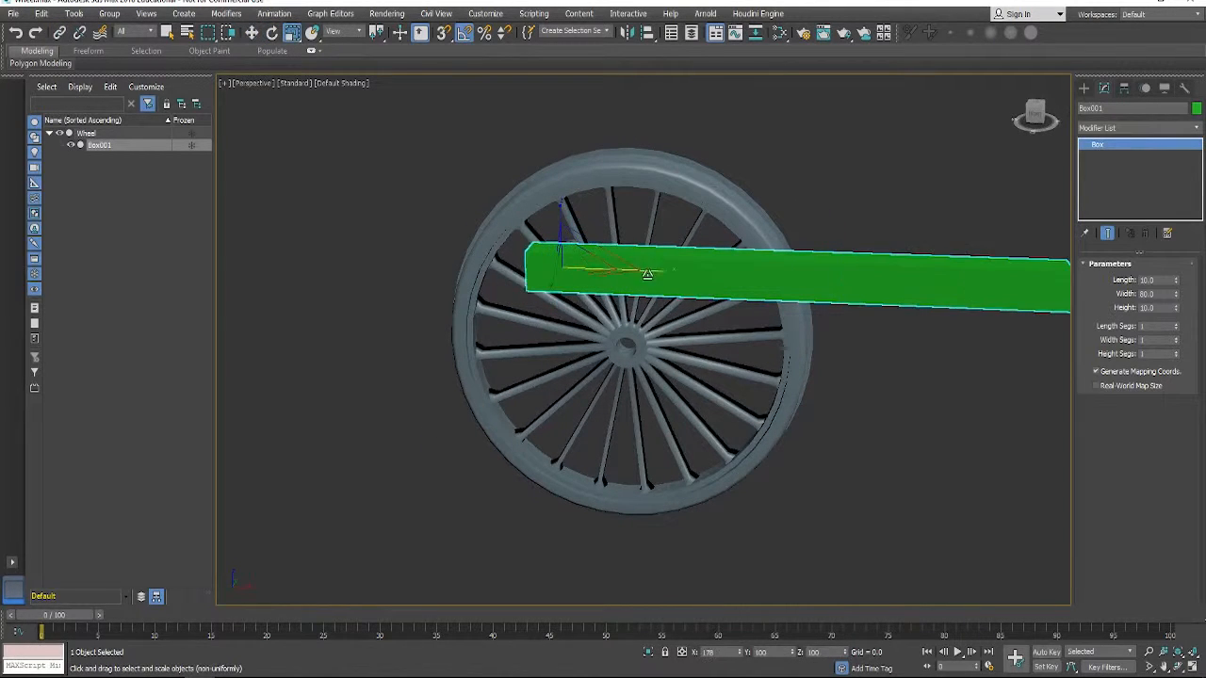
pyautogui.press('r')
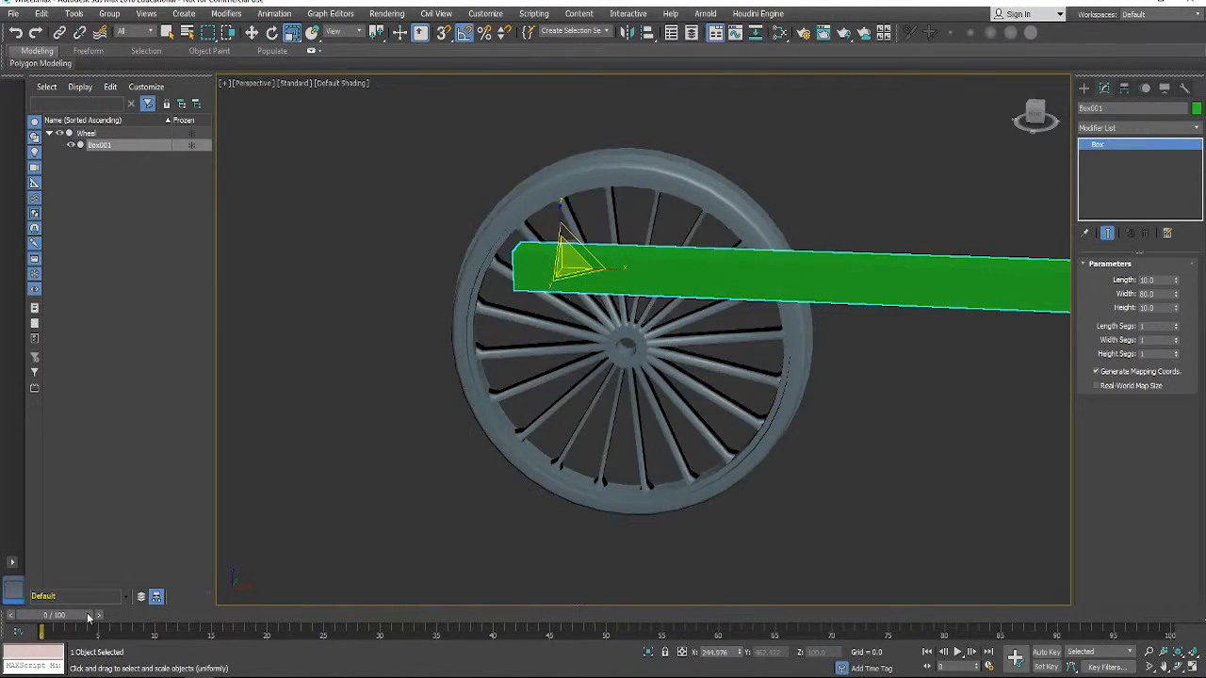
pyautogui.moveTo(88, 615); pyautogui.dragTo(35, 454)
pyautogui.moveTo(1166, 521); pyautogui.dragTo(71, 530)
# Rotate the rod 15 degrees about its pin end so that its free end slopes downward.
pyautogui.scroll(-5, 602, 495)
pyautogui.moveTo(717, 491); pyautogui.dragTo(651, 413, button='middle')
pyautogui.scroll(2, 643, 419)
pyautogui.scroll(-3, 643, 419)
pyautogui.scroll(3, 711, 380)
pyautogui.moveTo(712, 387); pyautogui.dragTo(714, 399, button='middle')
pyautogui.press('e')
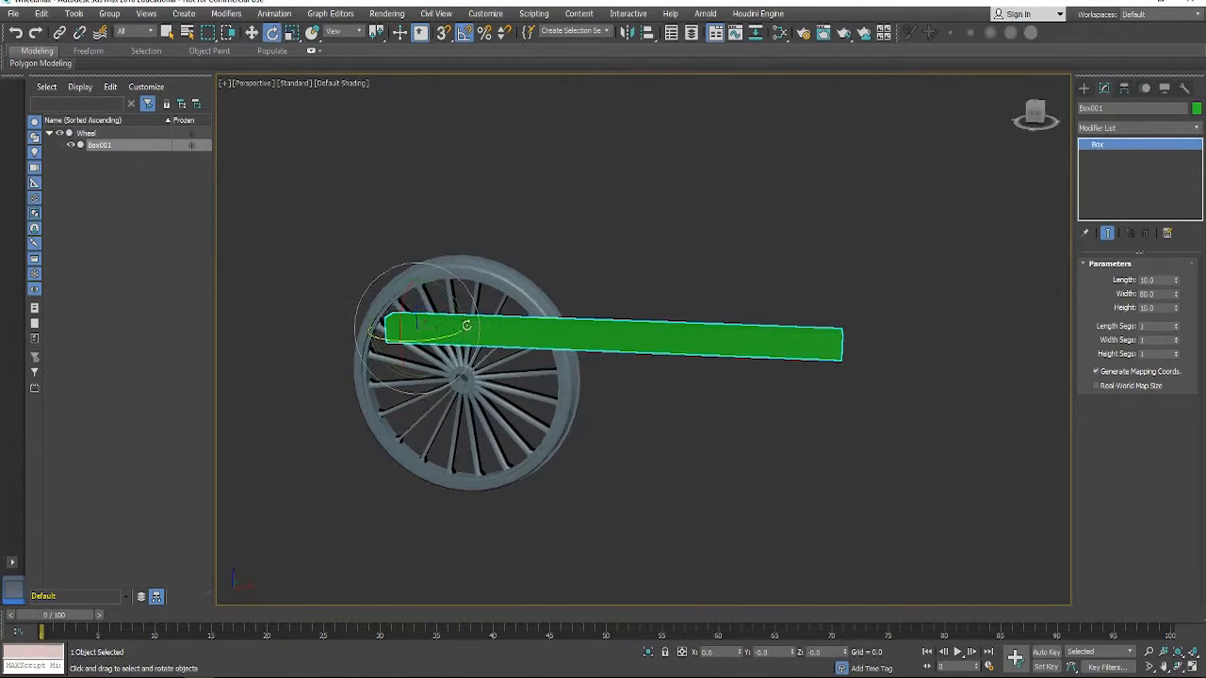
pyautogui.moveTo(428, 285); pyautogui.dragTo(441, 288)
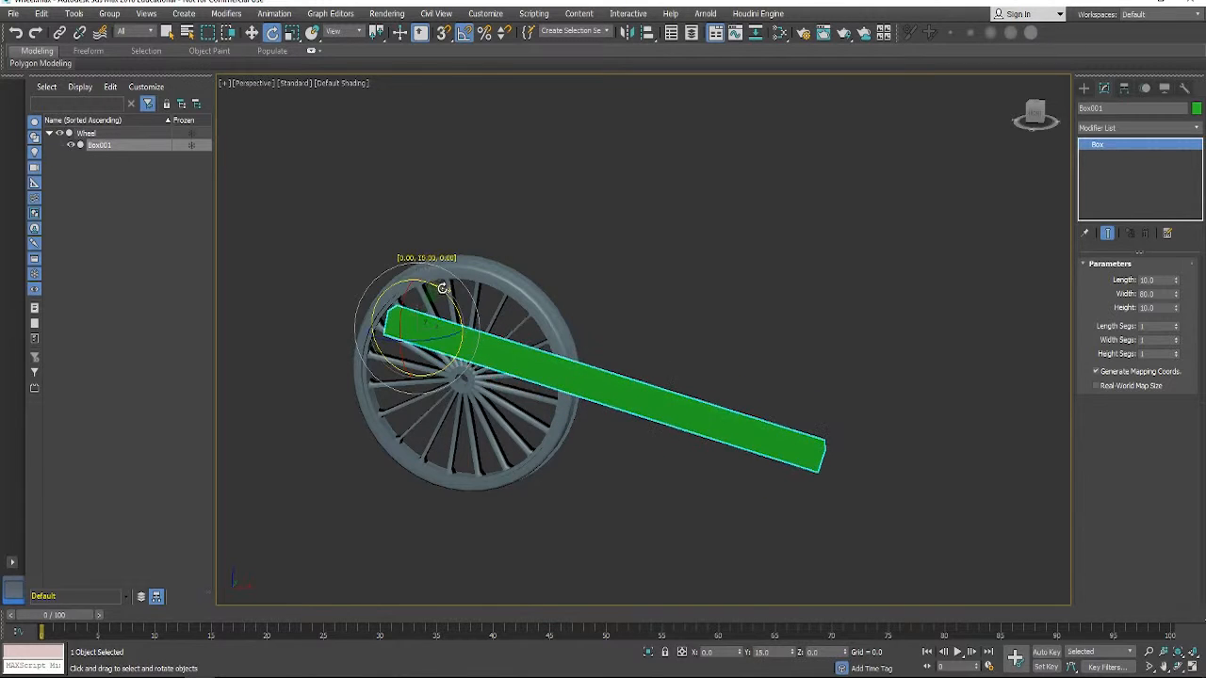
# Create a thin box about 17 long and 40 wide just beyond the rod's free end.
pyautogui.scroll(-3, 634, 410)
pyautogui.keyDown('alt'); pyautogui.moveTo(634, 411); pyautogui.dragTo(610, 491, button='middle'); pyautogui.keyUp('alt')
pyautogui.scroll(3, 580, 434)
pyautogui.click(1084, 88)
pyautogui.click(1113, 167)
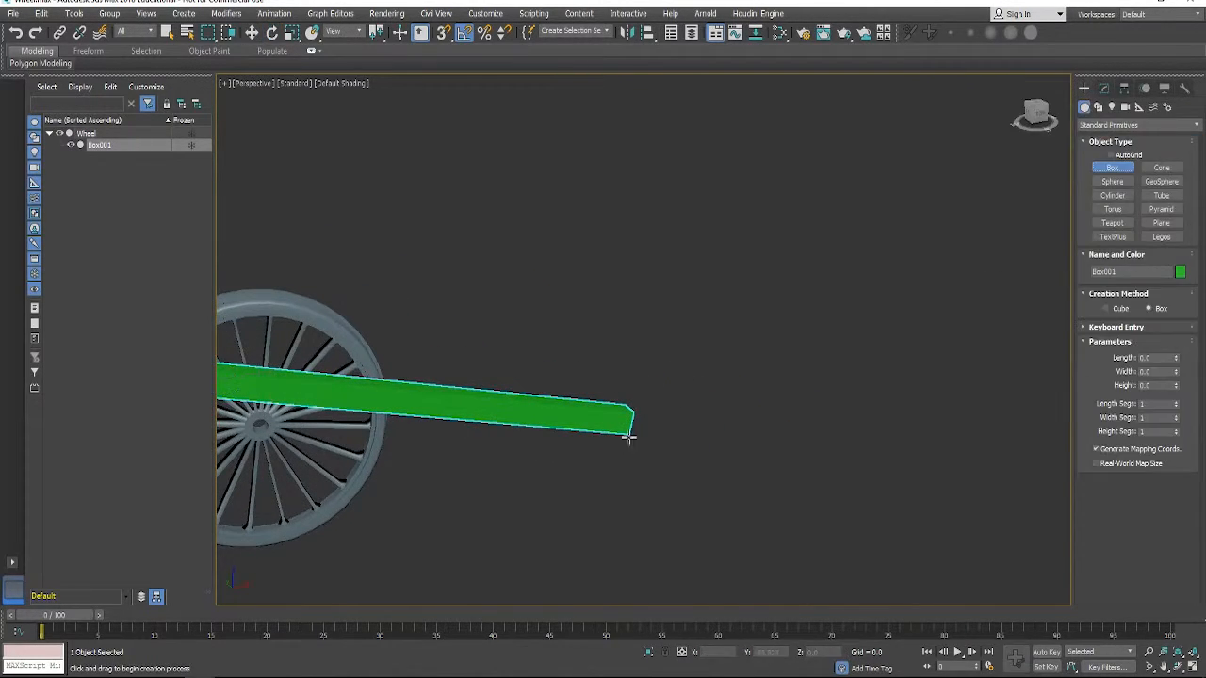
pyautogui.keyDown('alt'); pyautogui.moveTo(659, 441); pyautogui.dragTo(647, 449, button='middle'); pyautogui.keyUp('alt')
pyautogui.moveTo(668, 410); pyautogui.dragTo(834, 415)
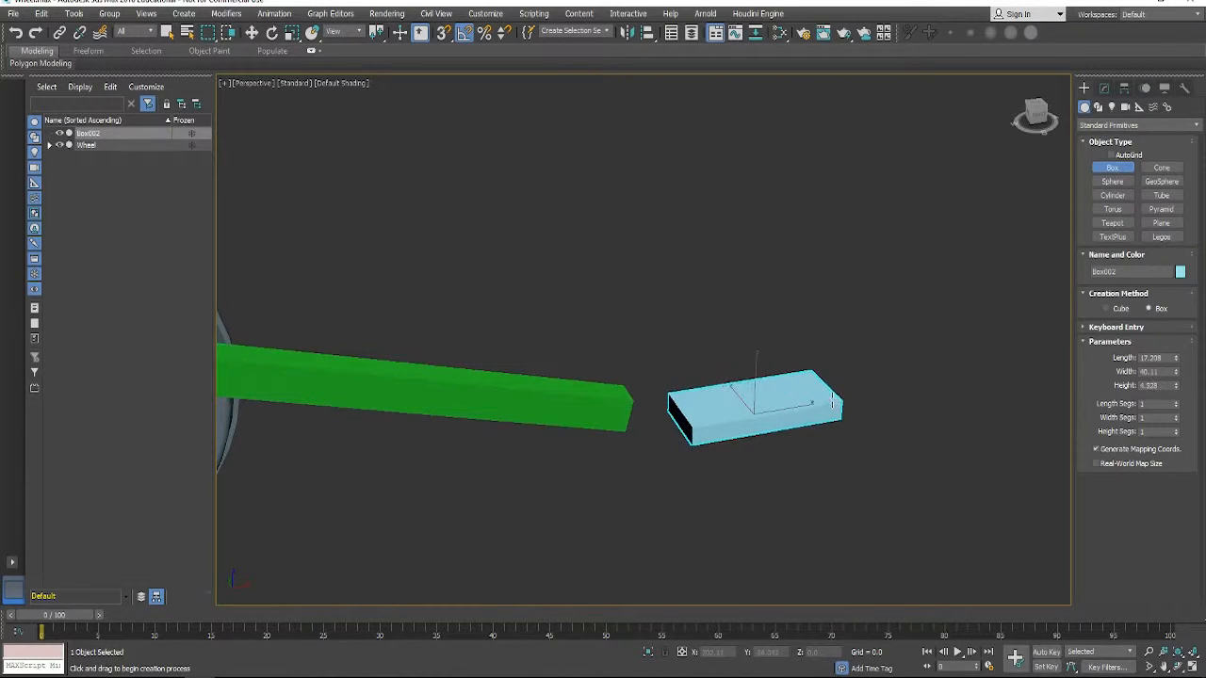
pyautogui.click(802, 455)
pyautogui.keyDown('alt'); pyautogui.moveTo(802, 455); pyautogui.dragTo(819, 489, button='middle'); pyautogui.keyUp('alt')
pyautogui.press('e')
pyautogui.scroll(5, 774, 494)
pyautogui.scroll(-5, 785, 487)
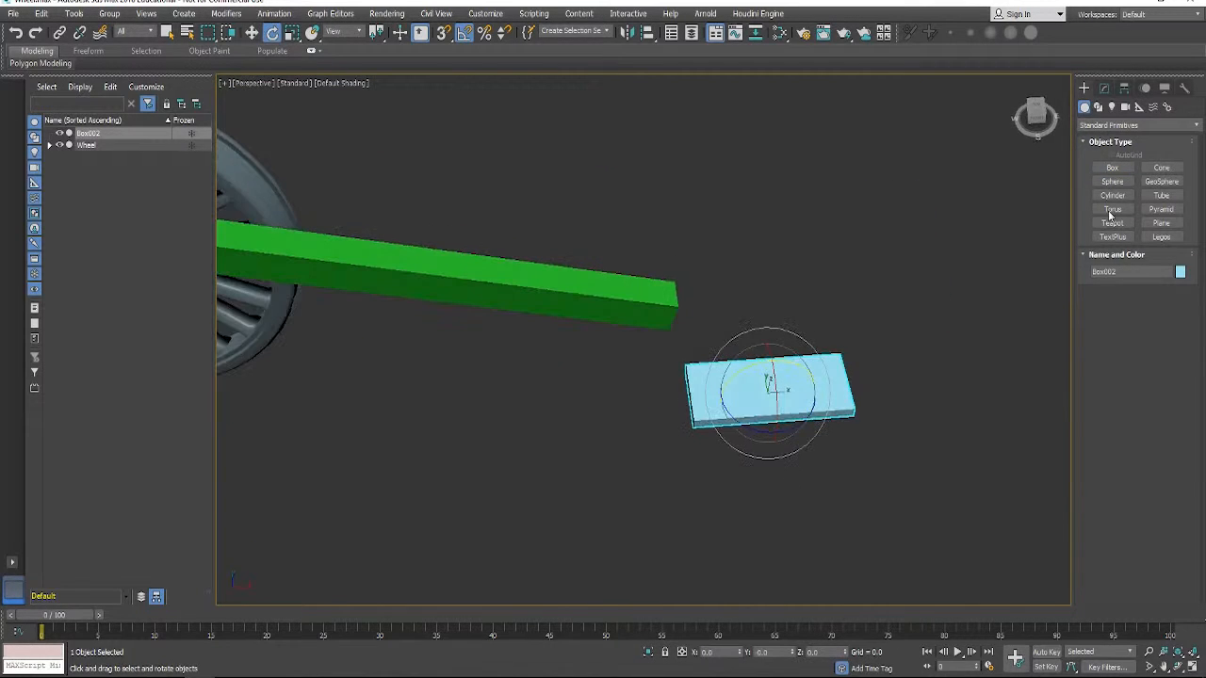
pyautogui.click(1123, 88)
pyautogui.click(1134, 179)
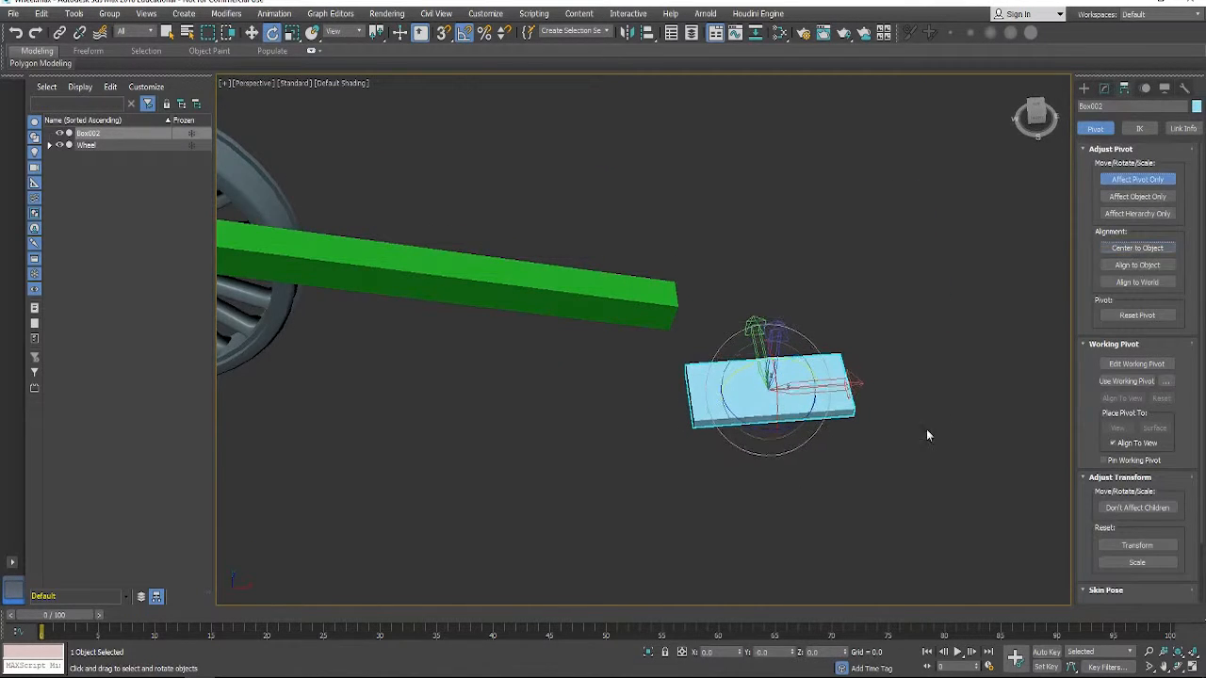
pyautogui.keyDown('alt'); pyautogui.moveTo(928, 436); pyautogui.dragTo(914, 388, button='middle'); pyautogui.keyUp('alt')
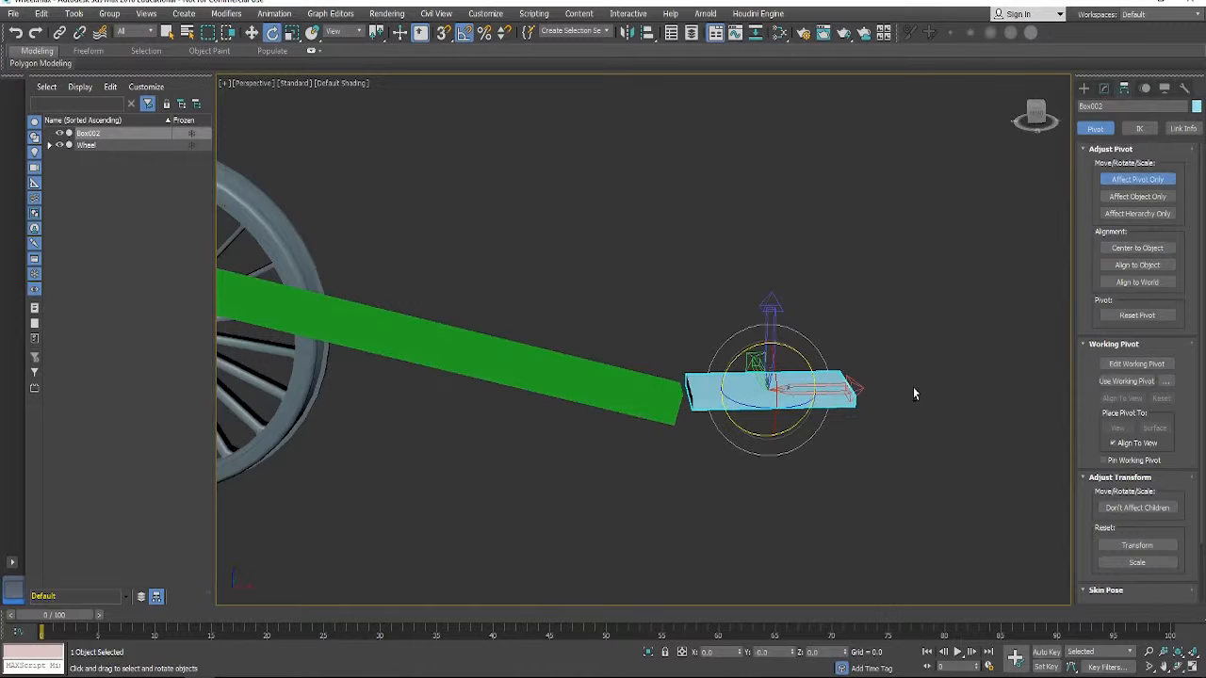
pyautogui.click(1140, 178)
# Align the thin box to the green rod in X, Y and Z position, pivot point to pivot point.
pyautogui.click(646, 34)
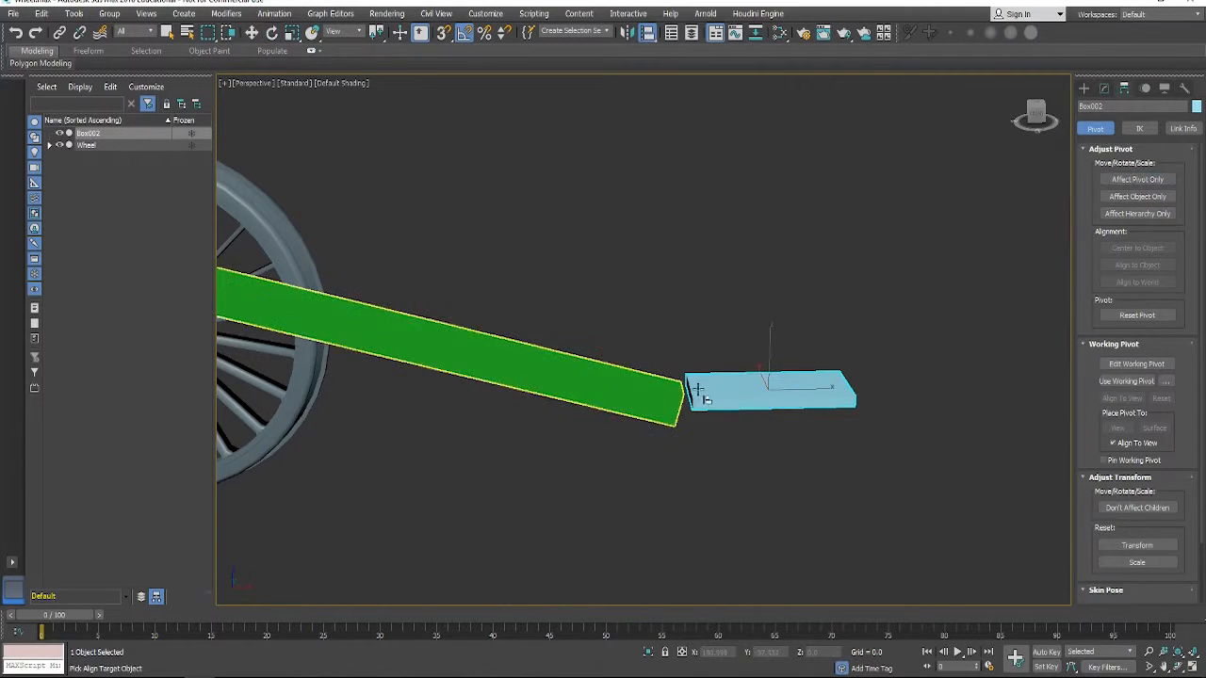
pyautogui.click(641, 397)
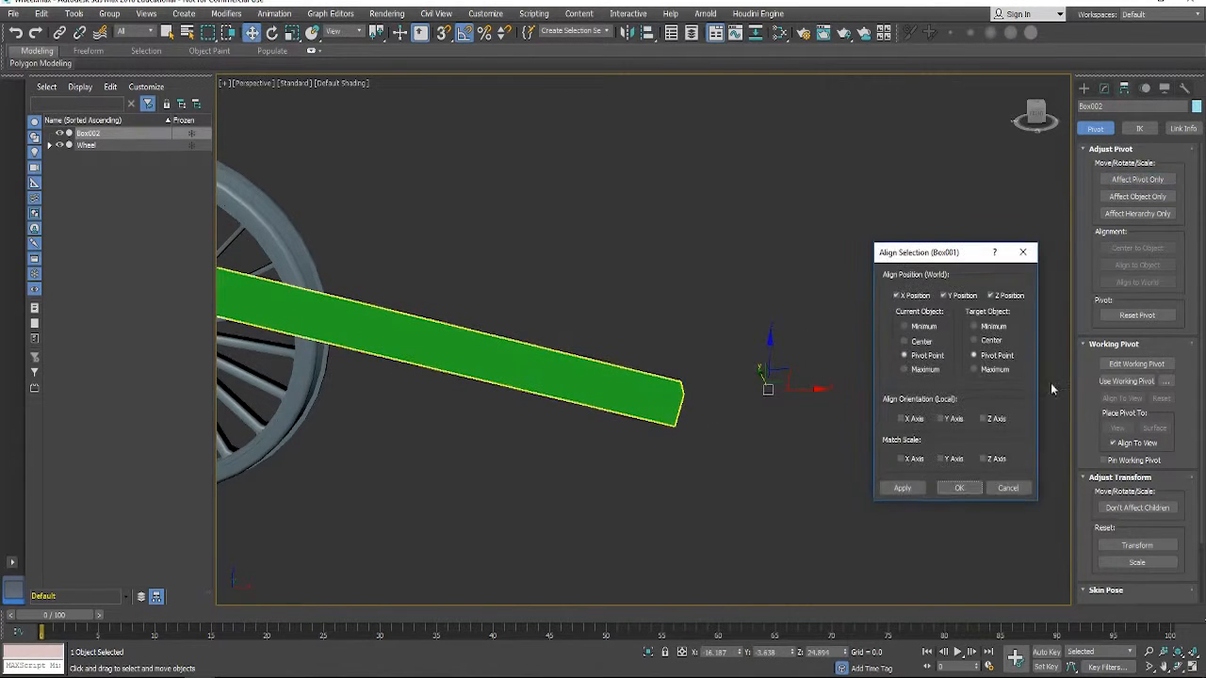
pyautogui.click(959, 488)
# Move the aligned thin box to the rod's lower free end, at about X 179 and Z -23.
pyautogui.scroll(-5, 694, 404)
pyautogui.keyDown('alt'); pyautogui.moveTo(694, 404); pyautogui.dragTo(687, 389, button='middle'); pyautogui.keyUp('alt')
pyautogui.scroll(3, 471, 282)
pyautogui.moveTo(471, 283)
pyautogui.keyDown('alt'); pyautogui.mouseDown(button='middle')
pyautogui.moveTo(574, 325)
pyautogui.moveTo(483, 282)
pyautogui.mouseUp(button='middle'); pyautogui.keyUp('alt')
pyautogui.moveTo(480, 287); pyautogui.dragTo(989, 318)
pyautogui.moveTo(977, 323); pyautogui.dragTo(763, 329, button='middle')
pyautogui.moveTo(758, 264); pyautogui.dragTo(801, 262)
pyautogui.moveTo(755, 225); pyautogui.dragTo(738, 344)
pyautogui.moveTo(737, 345); pyautogui.dragTo(721, 381, button='middle')
pyautogui.moveTo(777, 425); pyautogui.dragTo(805, 417)
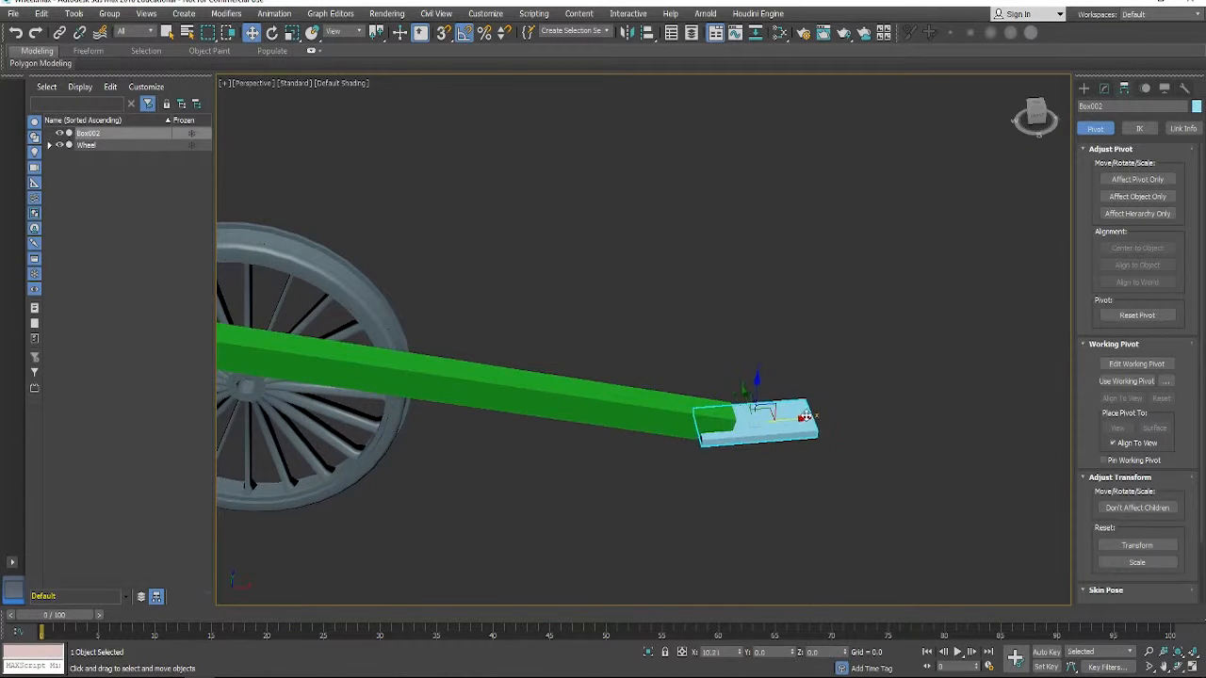
pyautogui.moveTo(813, 421)
pyautogui.keyDown('alt'); pyautogui.mouseDown(button='middle')
pyautogui.moveTo(800, 479)
pyautogui.moveTo(798, 423)
pyautogui.mouseUp(button='middle'); pyautogui.keyUp('alt')
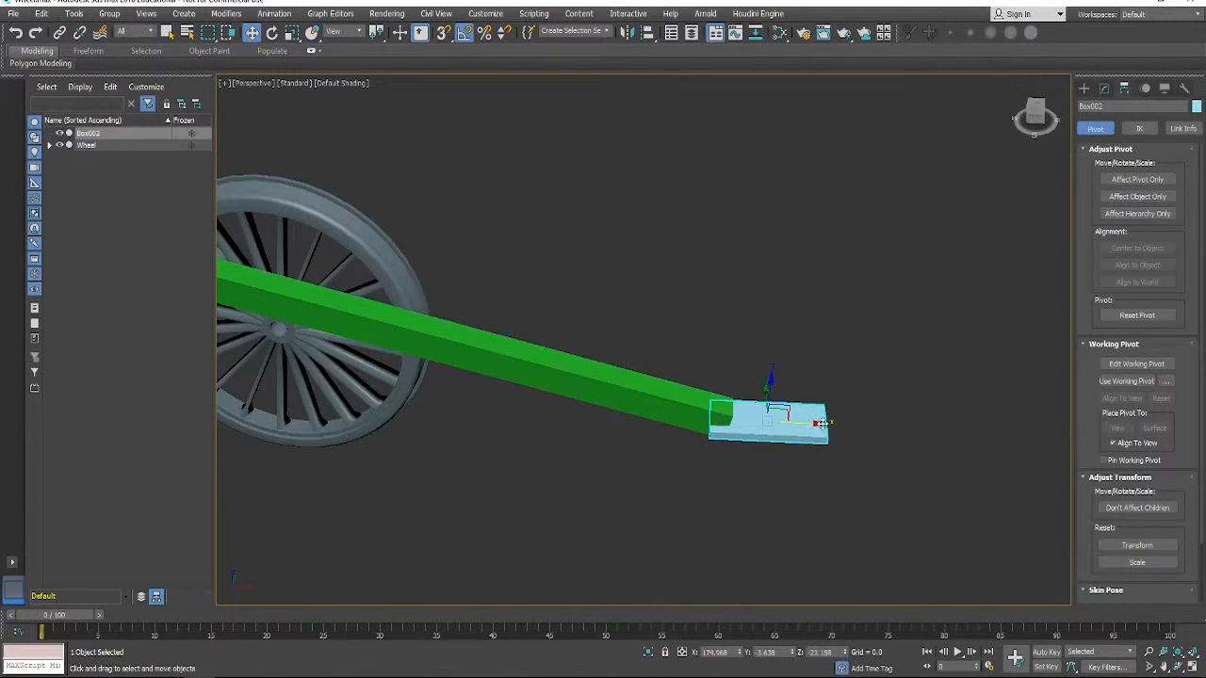
# Switch to the Front view and scrub to frame 10 to compare the rod's end with the thin box.
pyautogui.press('f')
pyautogui.scroll(-5, 782, 383)
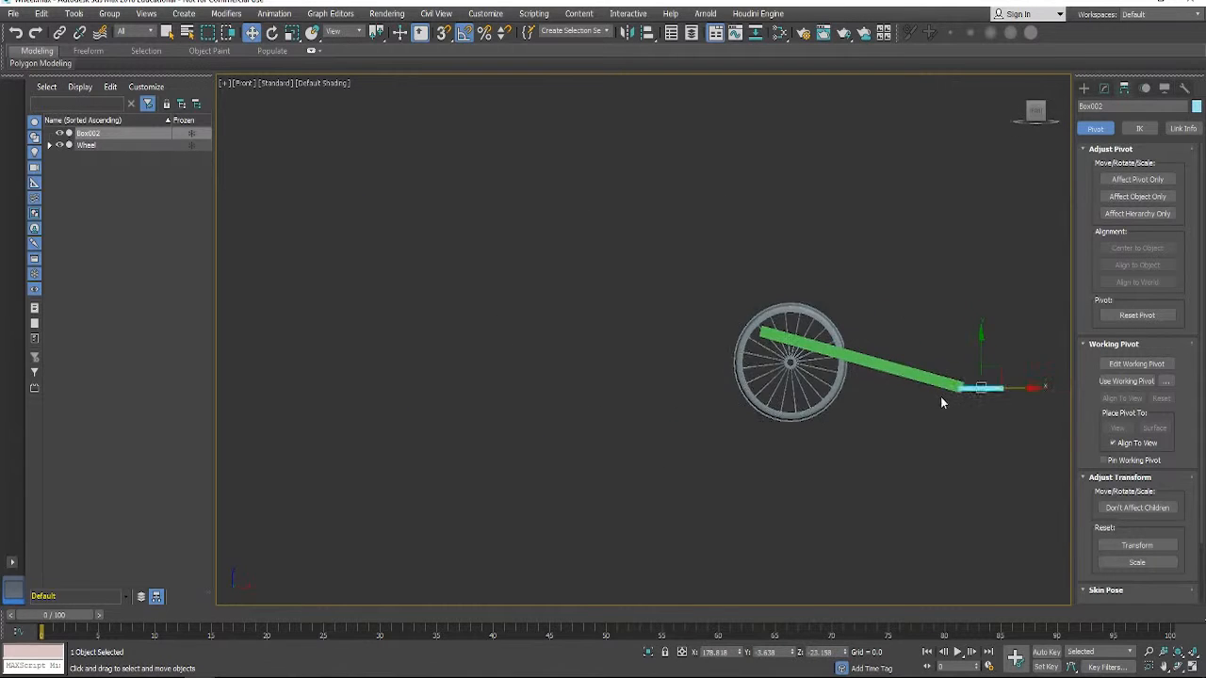
pyautogui.scroll(4, 940, 397)
pyautogui.scroll(2, 799, 386)
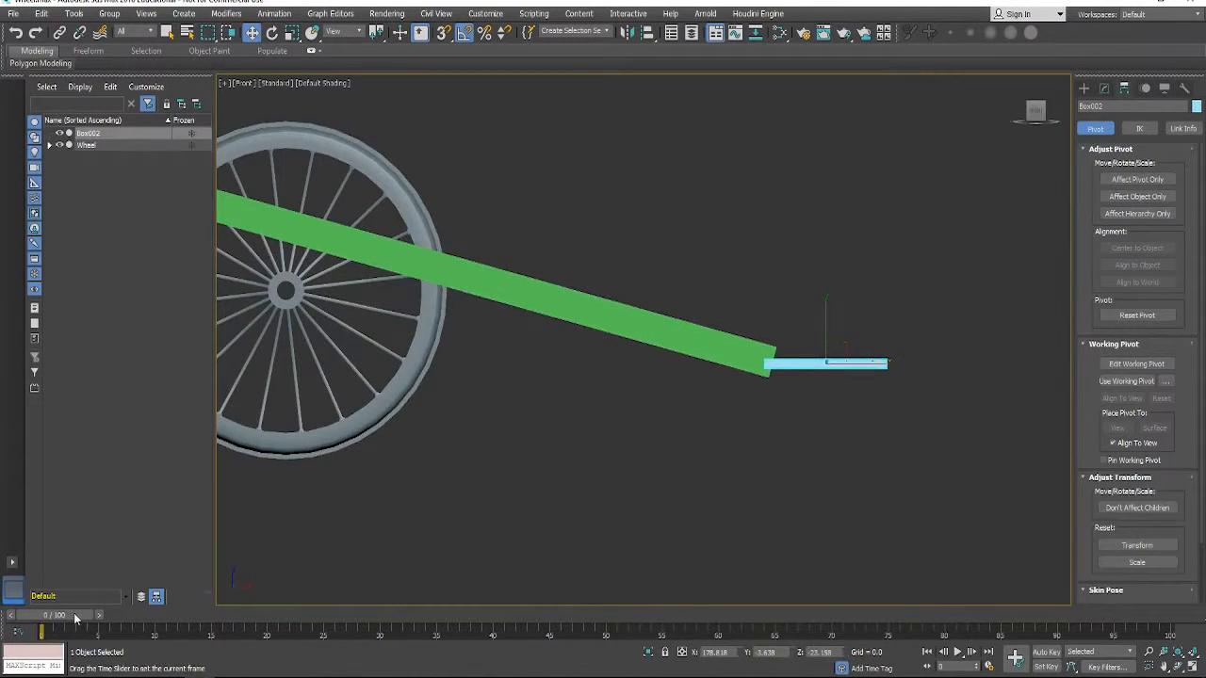
pyautogui.moveTo(76, 618); pyautogui.dragTo(181, 618)
pyautogui.scroll(-3, 530, 431)
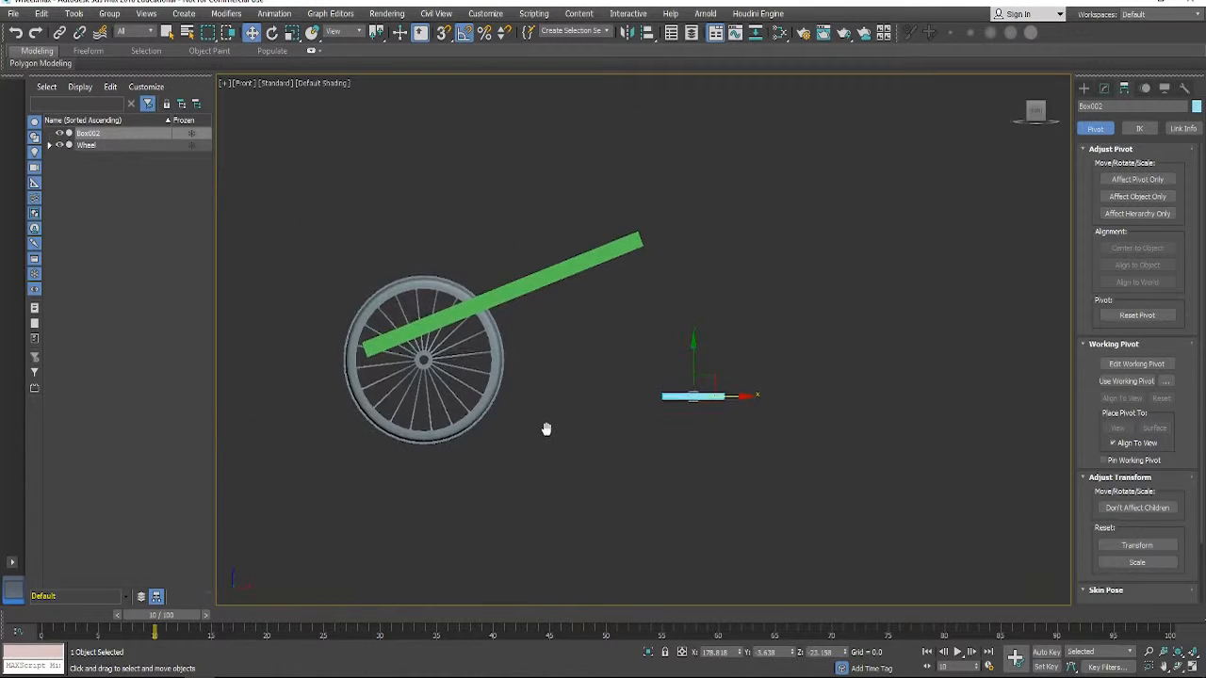
pyautogui.moveTo(546, 424); pyautogui.dragTo(542, 432, button='middle')
# With Auto Key on, rotate the rod at frame 10 so its free end comes back down to the thin box's level.
pyautogui.click(502, 295)
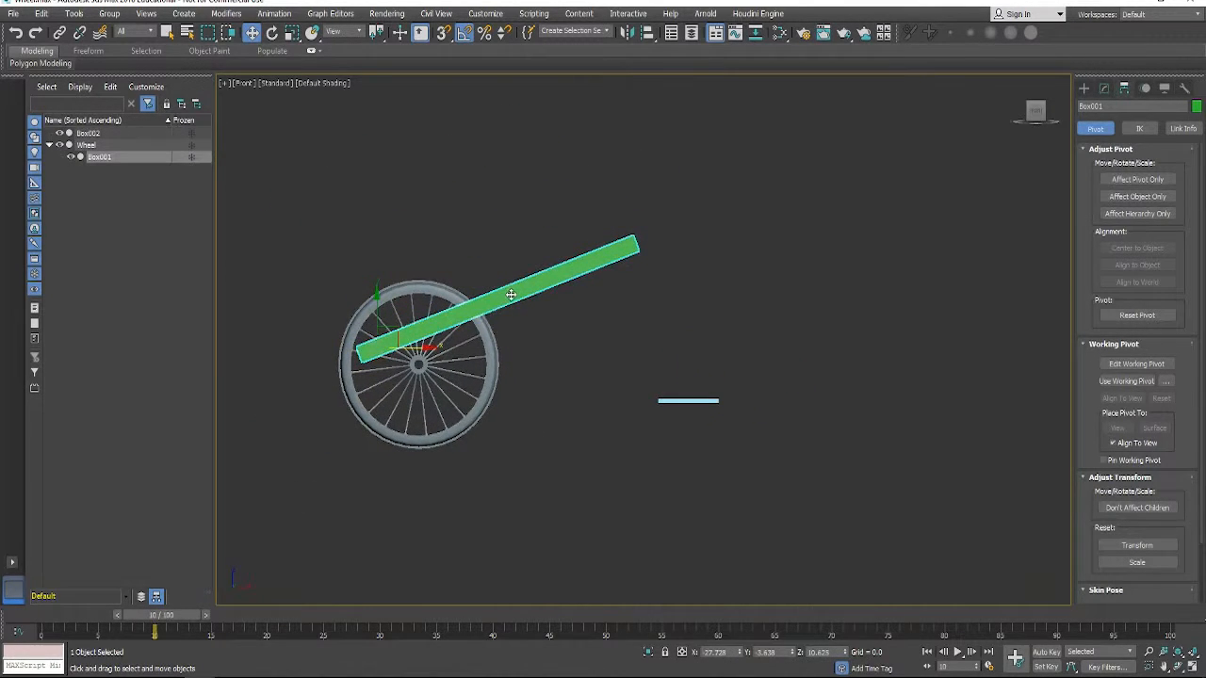
pyautogui.moveTo(176, 621); pyautogui.dragTo(69, 621)
pyautogui.click(1044, 652)
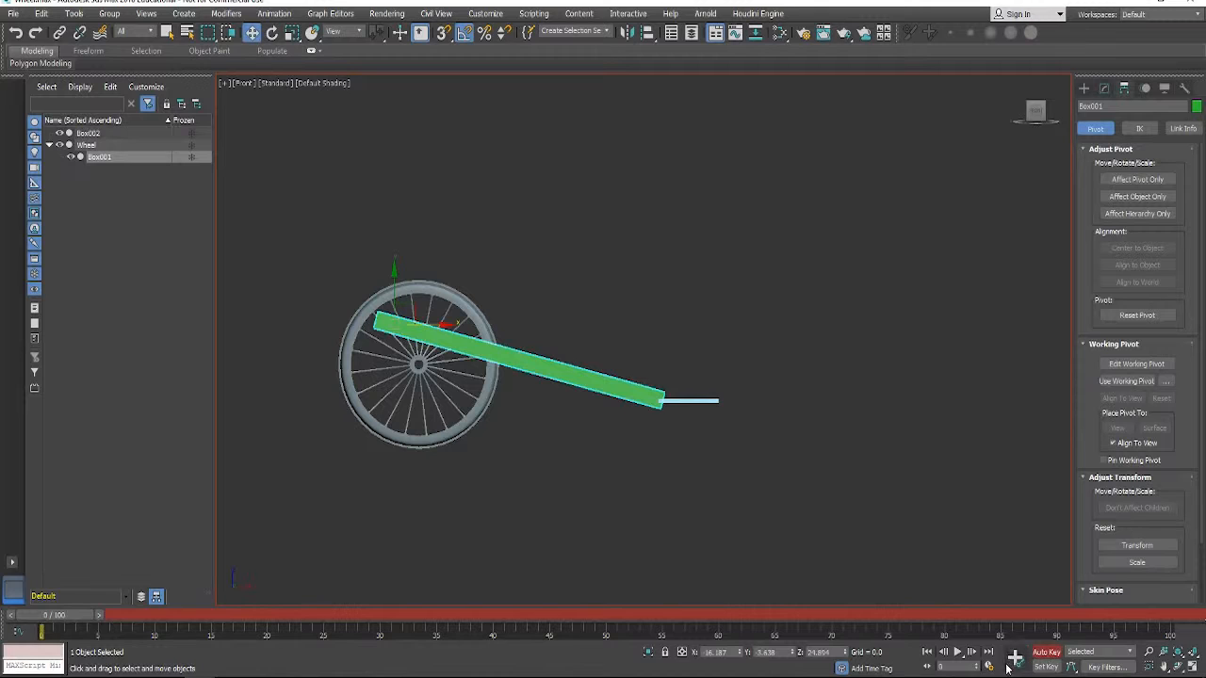
pyautogui.click(149, 619)
pyautogui.press('e')
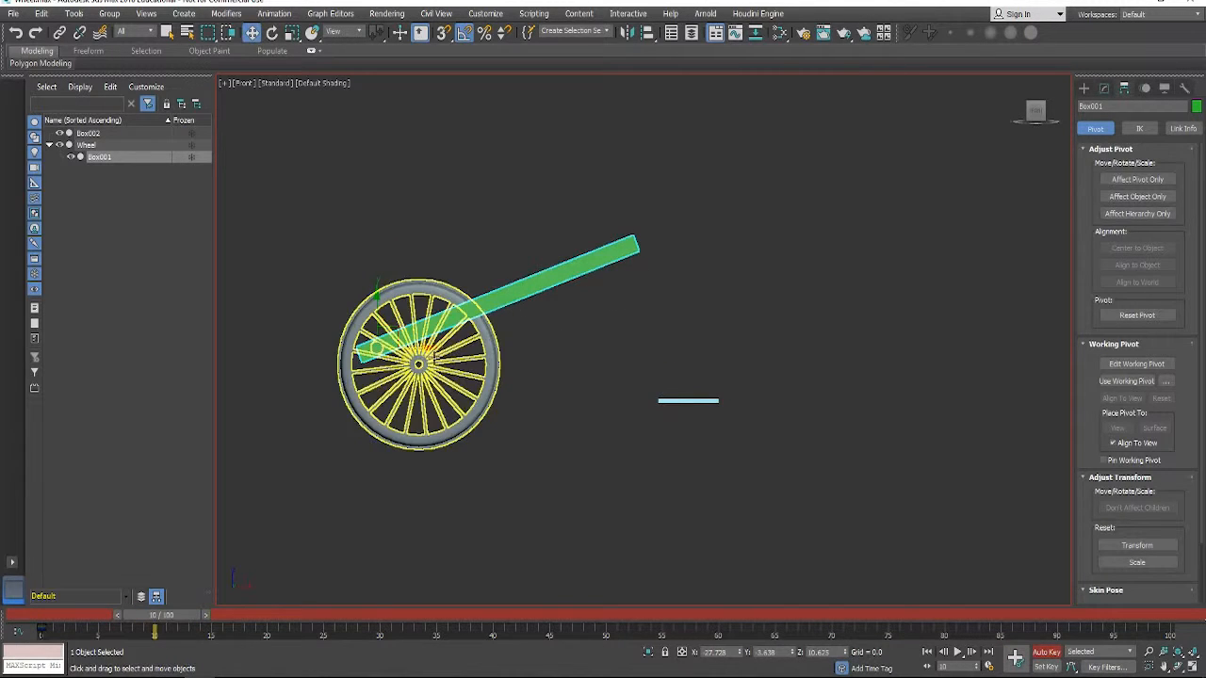
pyautogui.moveTo(394, 303); pyautogui.dragTo(430, 326)
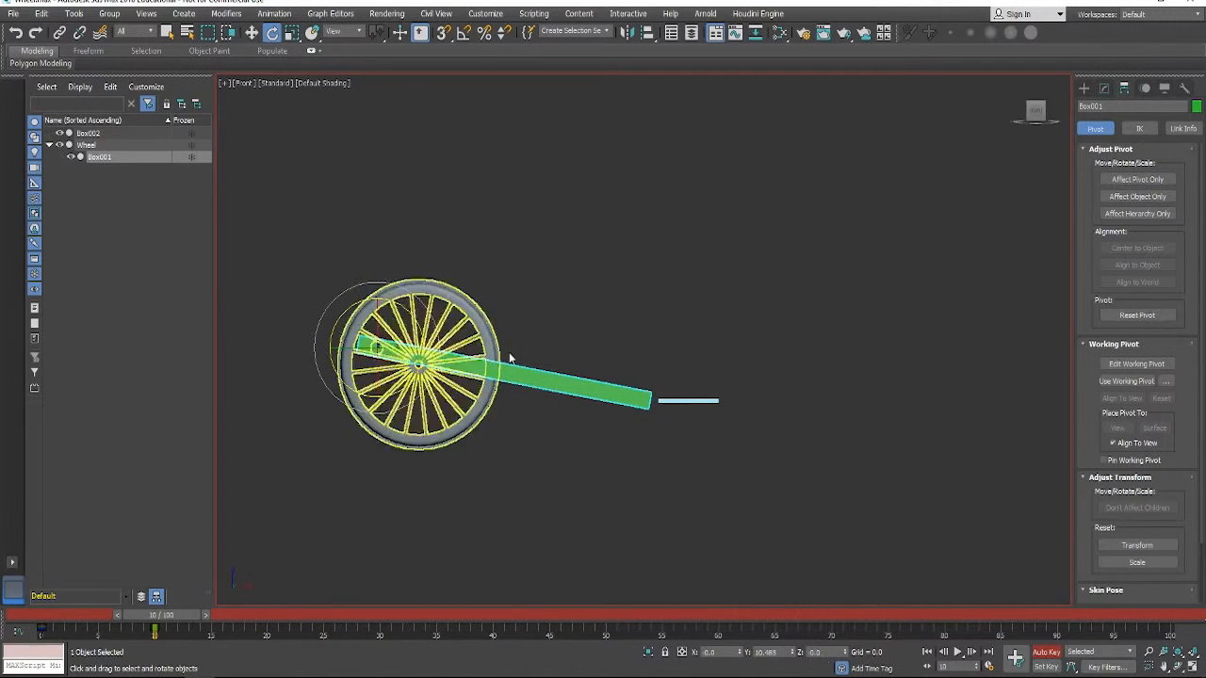
# Turn off Auto Key and stretch the thin box along X to about 611% as a long guide.
pyautogui.click(1046, 651)
pyautogui.click(706, 402)
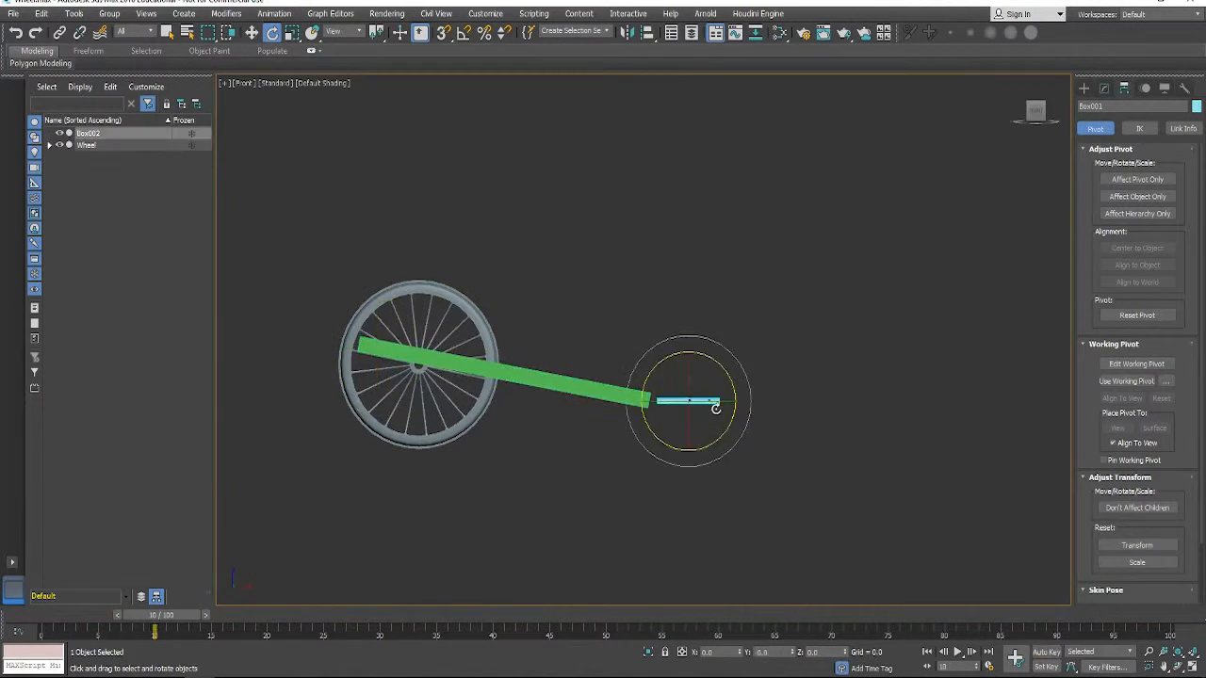
pyautogui.press('r')
pyautogui.moveTo(952, 416); pyautogui.dragTo(967, 418)
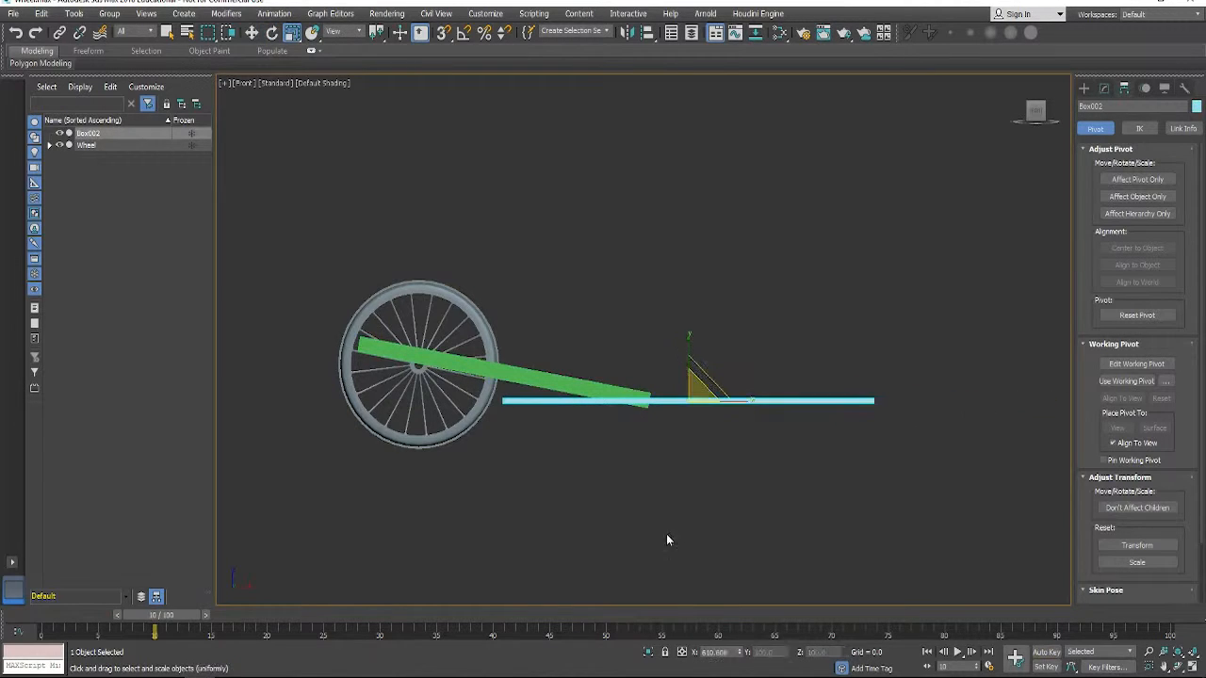
# With Auto Key on, key the rod at frame 20, rotated about 30 degrees so its free end rests on the guide.
pyautogui.click(544, 365)
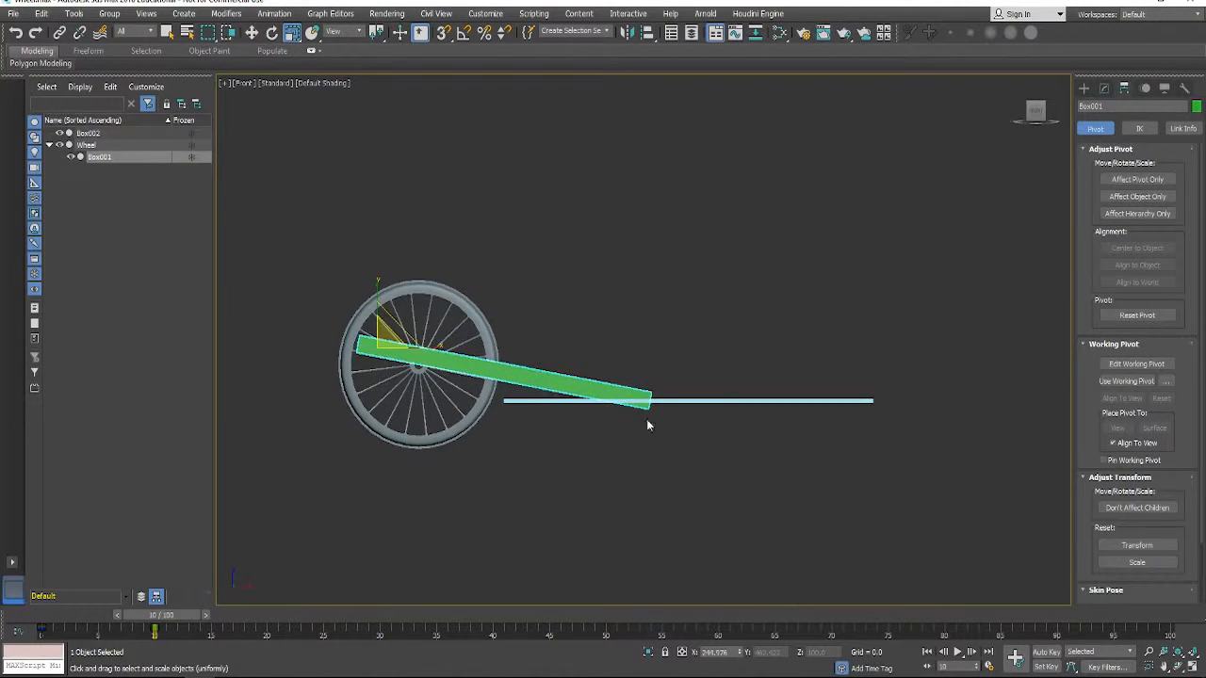
pyautogui.click(1043, 652)
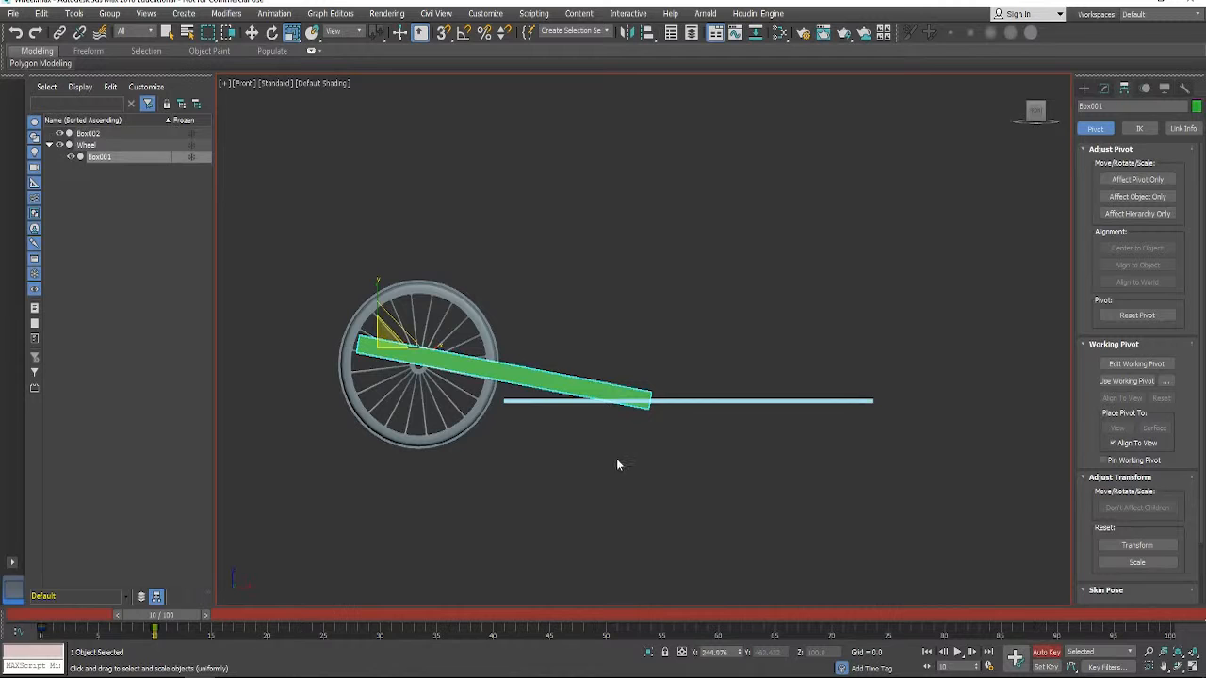
pyautogui.moveTo(179, 619); pyautogui.dragTo(293, 614)
pyautogui.press('e')
pyautogui.moveTo(400, 340); pyautogui.dragTo(429, 363)
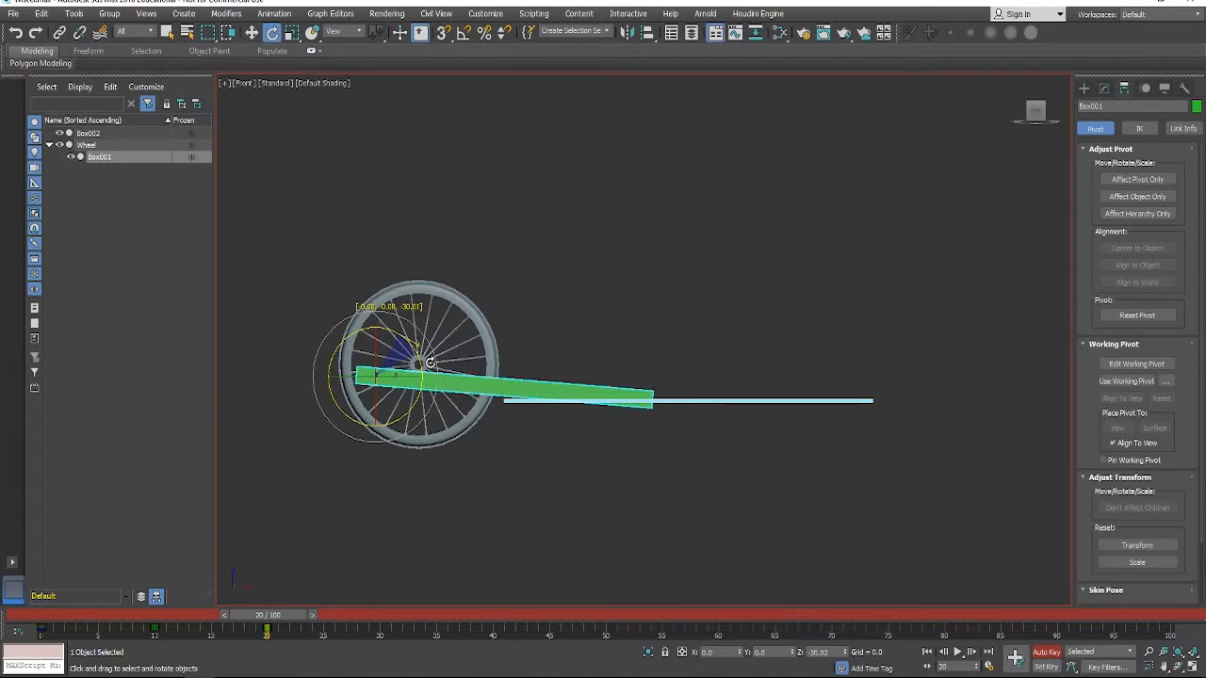
# Key the rod's rotation at frames 30 and 40 so its free end stays on the guide.
pyautogui.moveTo(292, 627); pyautogui.dragTo(377, 617)
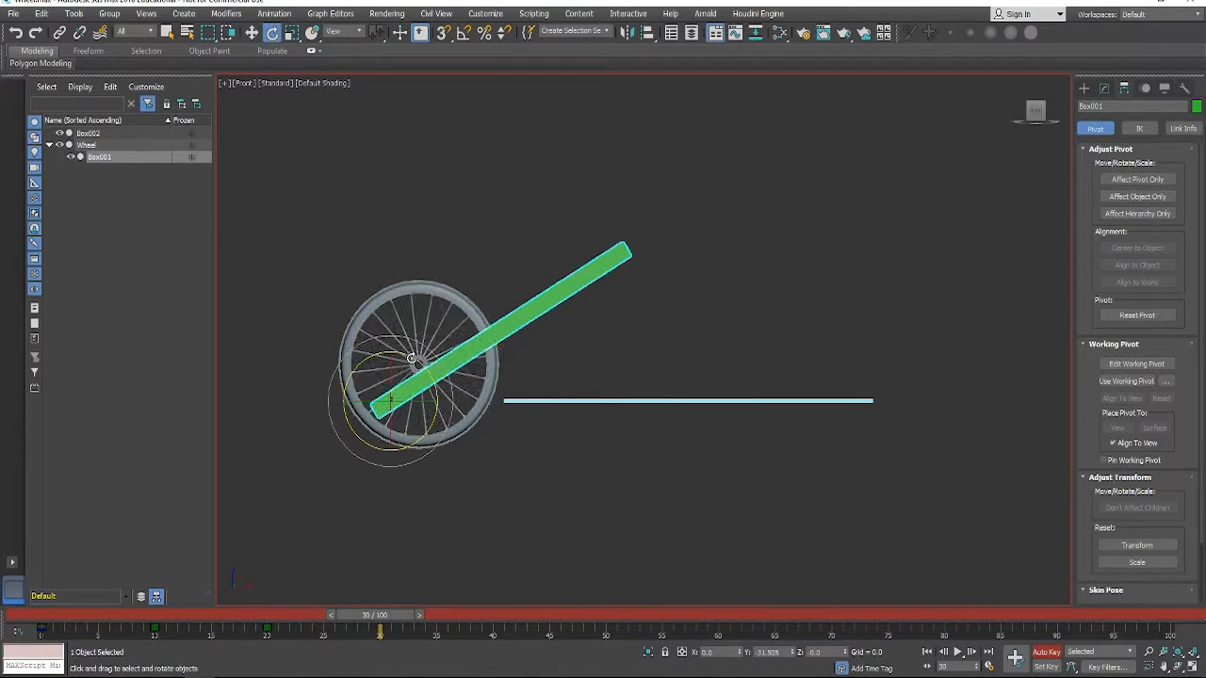
pyautogui.moveTo(428, 442); pyautogui.dragTo(446, 377)
pyautogui.moveTo(383, 614); pyautogui.dragTo(502, 619)
pyautogui.moveTo(442, 372); pyautogui.dragTo(478, 394)
# Key the rod's rotation at frames 50 and 60, lowering its free end onto the guide each time.
pyautogui.moveTo(513, 614); pyautogui.dragTo(627, 614)
pyautogui.moveTo(460, 360); pyautogui.dragTo(504, 387)
pyautogui.moveTo(604, 617); pyautogui.dragTo(718, 614)
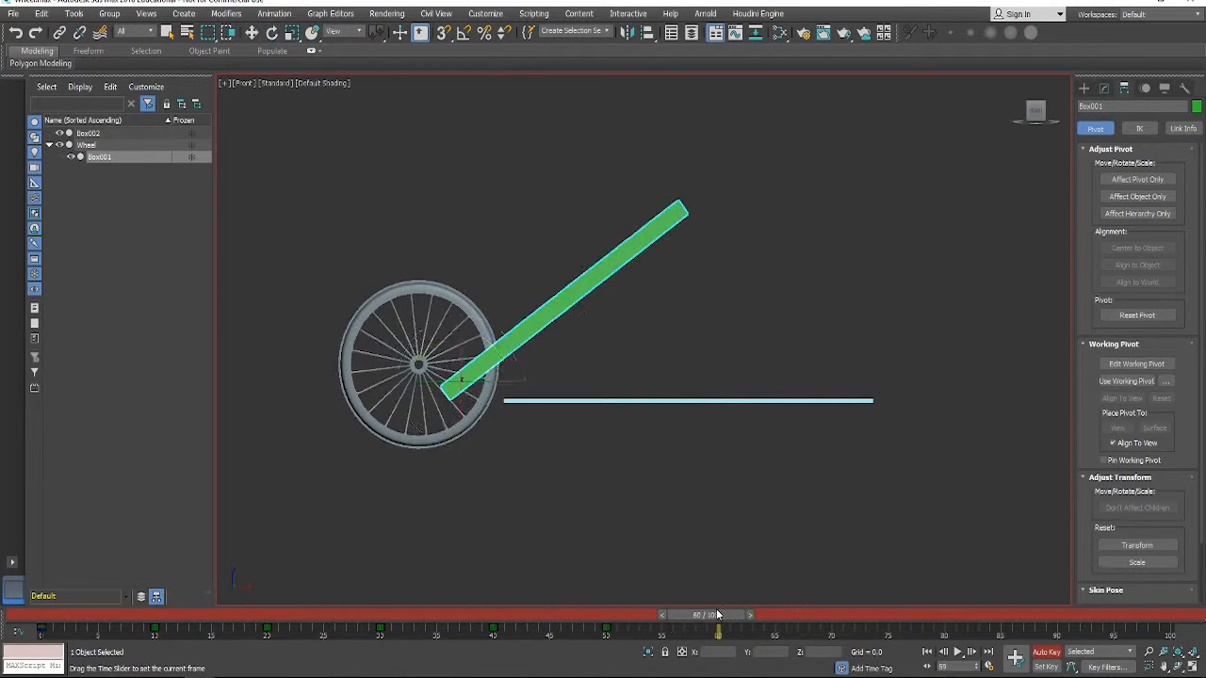
pyautogui.moveTo(457, 329); pyautogui.dragTo(524, 364)
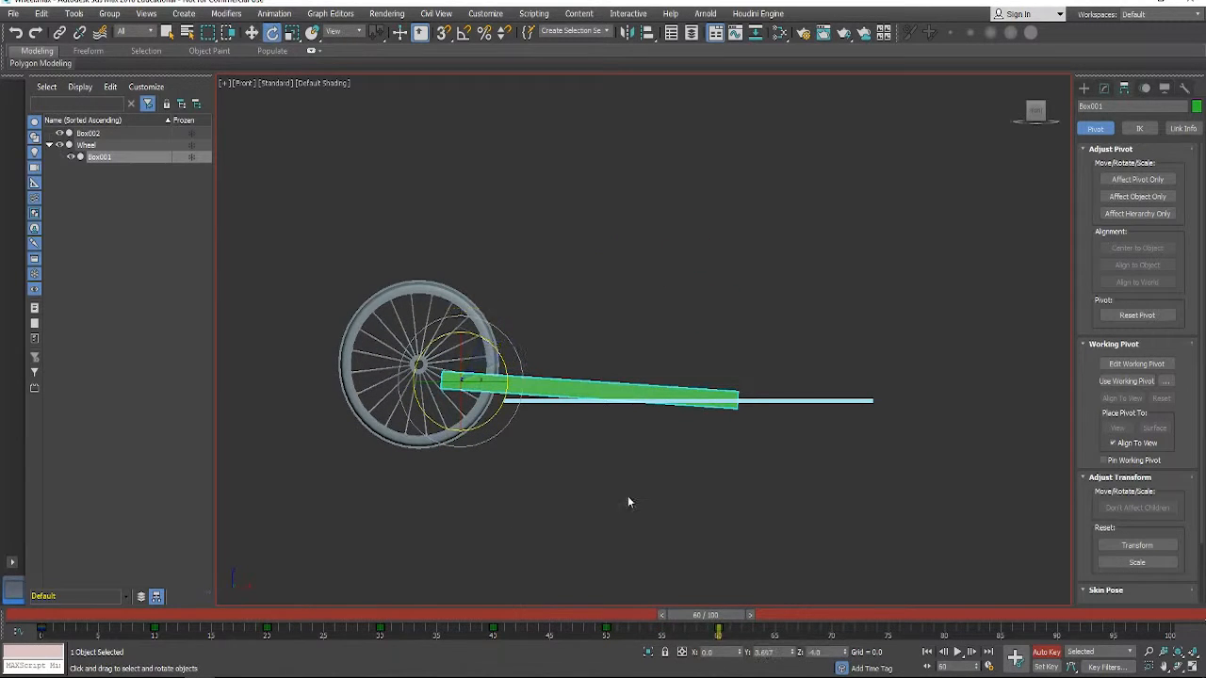
# Key the rod's rotation at frames 70 and 80, bringing its free end down to the guide.
pyautogui.moveTo(714, 617); pyautogui.dragTo(822, 615)
pyautogui.moveTo(486, 308); pyautogui.dragTo(533, 341)
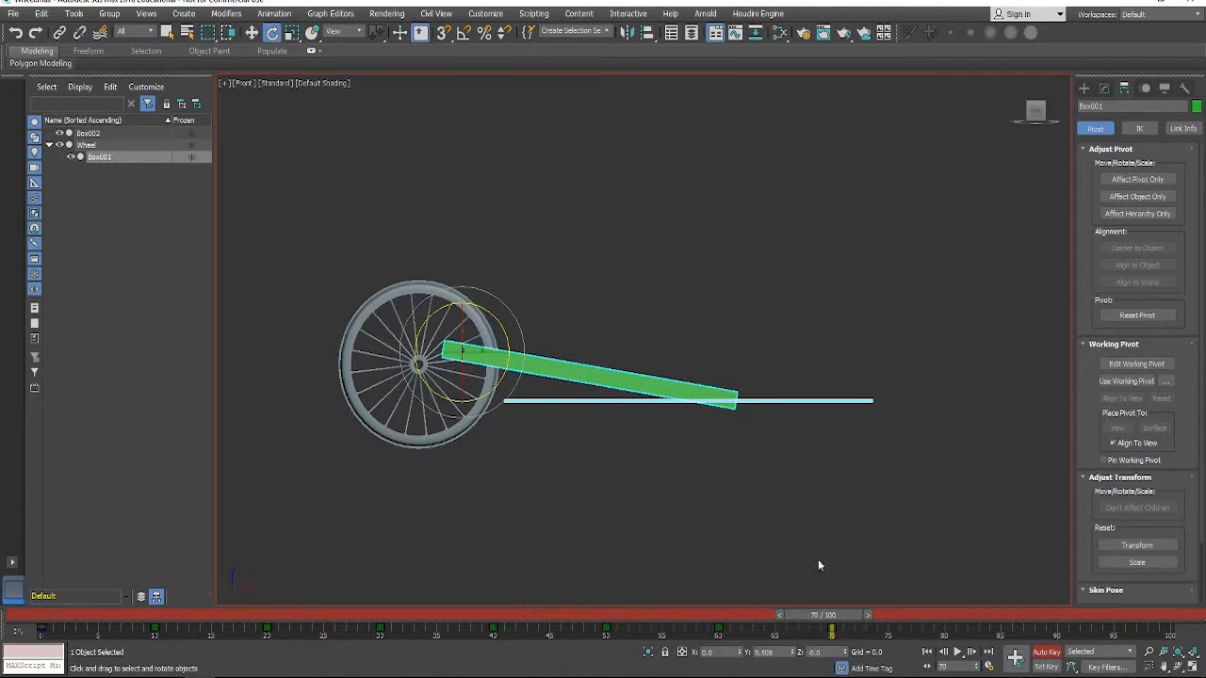
pyautogui.moveTo(823, 617); pyautogui.dragTo(950, 617)
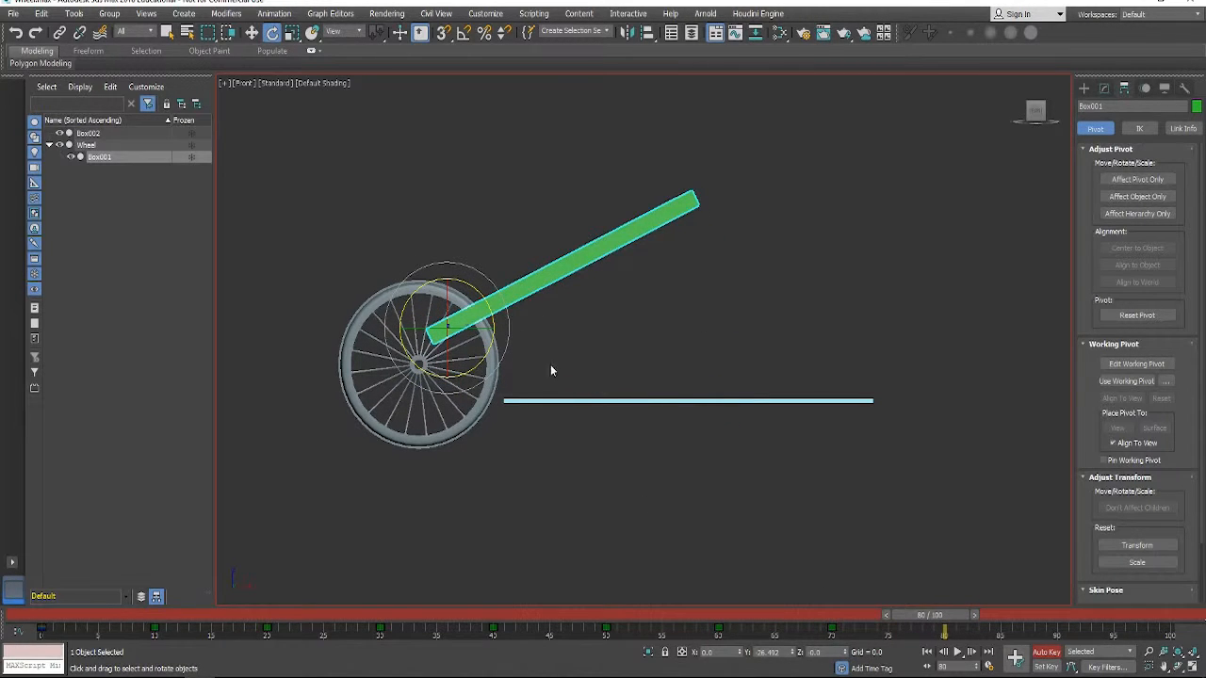
pyautogui.moveTo(473, 284); pyautogui.dragTo(510, 317)
# Key the rod's rotation at frames 90 and 100, turning its free end down onto the guide each time.
pyautogui.moveTo(948, 617); pyautogui.dragTo(1036, 617)
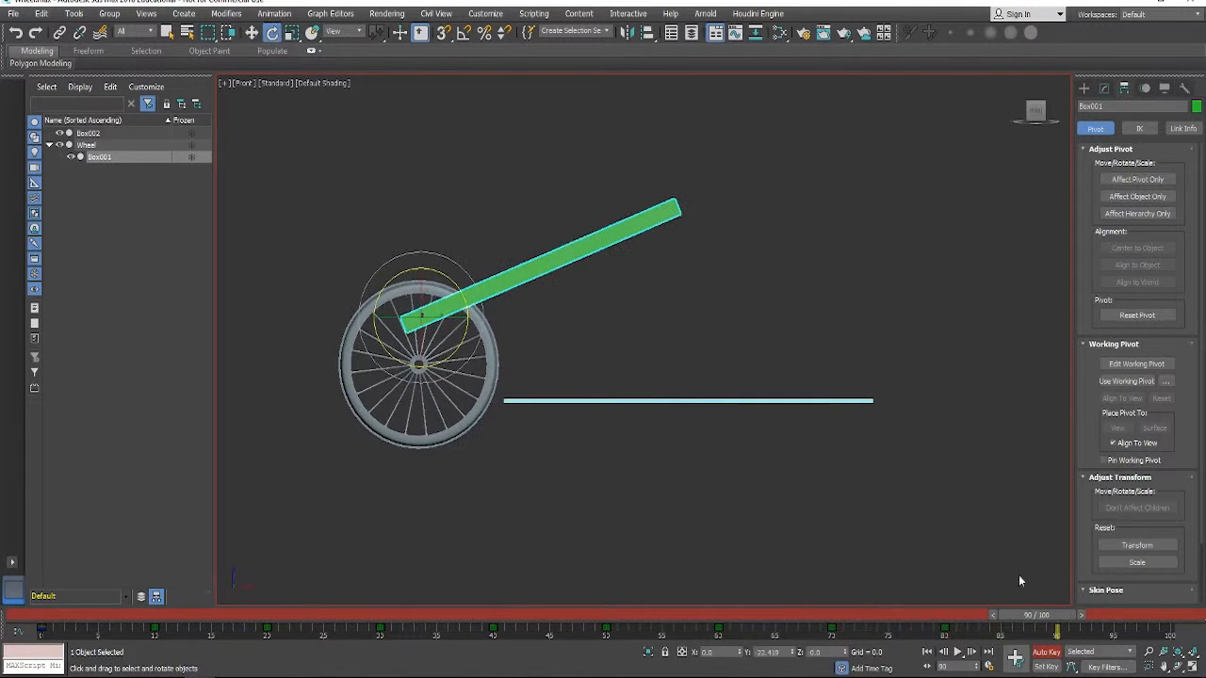
pyautogui.moveTo(452, 279); pyautogui.dragTo(486, 320)
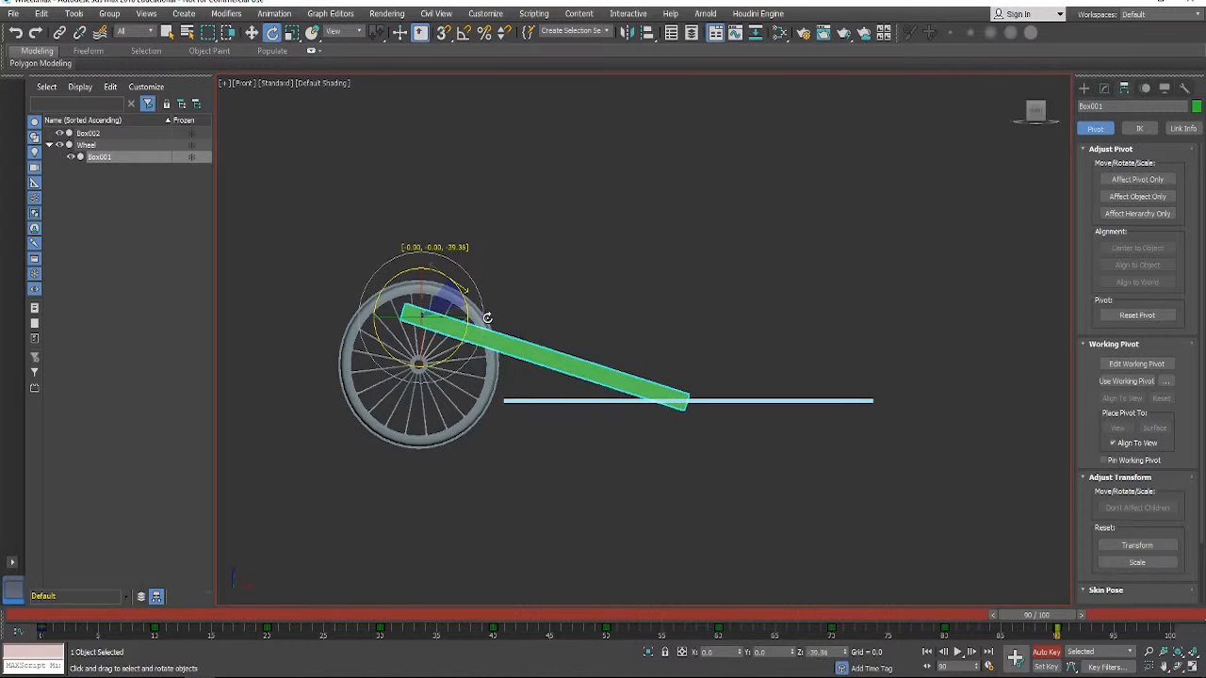
pyautogui.moveTo(1036, 617); pyautogui.dragTo(1168, 617)
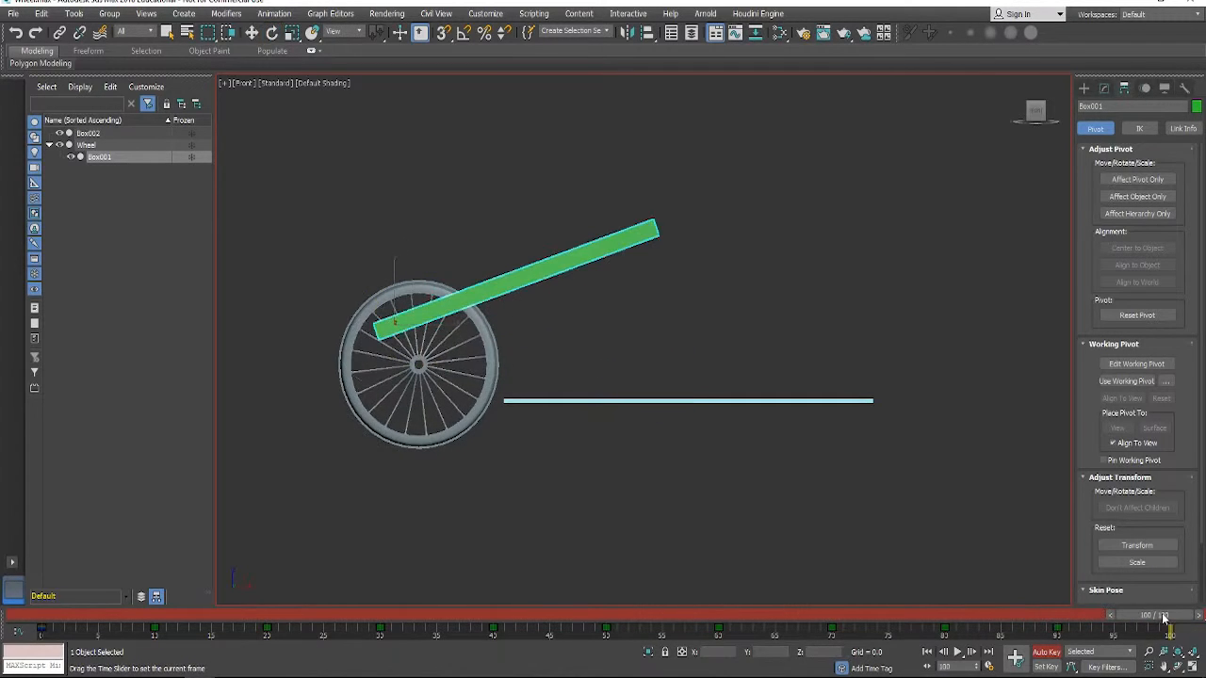
pyautogui.keyDown('shift'); pyautogui.moveTo(40, 629); pyautogui.dragTo(72, 628); pyautogui.keyUp('shift')
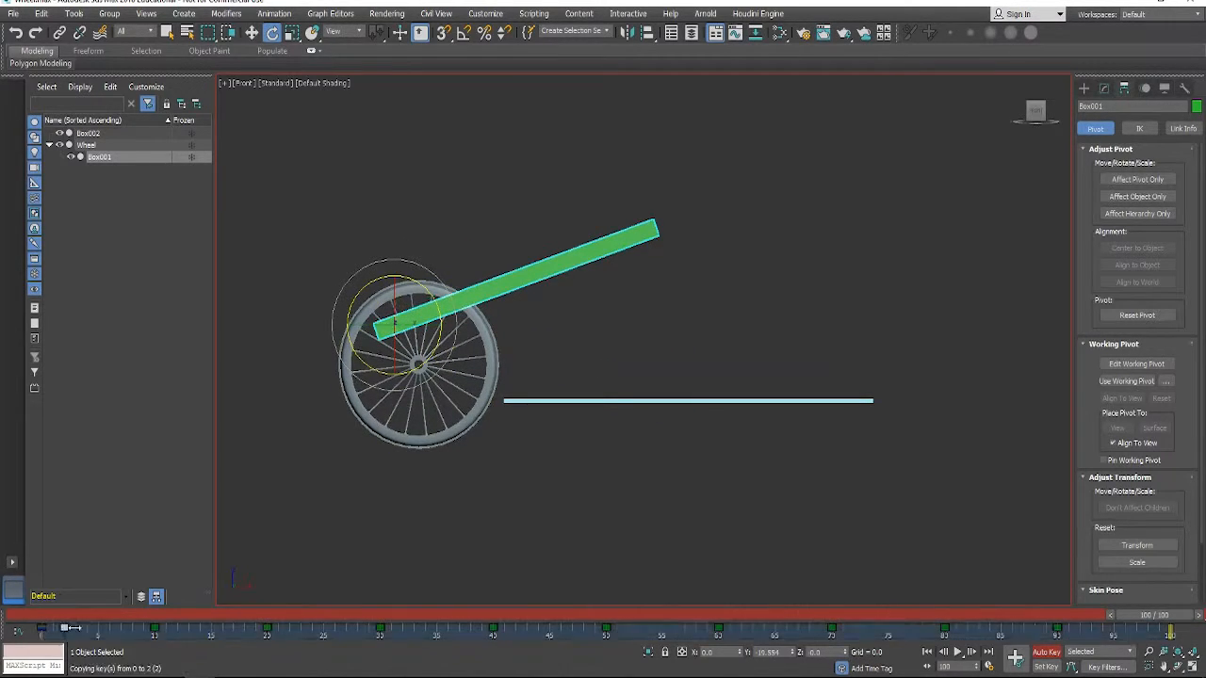
pyautogui.moveTo(1168, 633)
pyautogui.keyDown('shift'); pyautogui.mouseDown()
pyautogui.moveTo(1158, 616)
pyautogui.moveTo(1080, 617)
pyautogui.moveTo(1171, 620)
pyautogui.mouseUp(); pyautogui.keyUp('shift')
pyautogui.press('e')
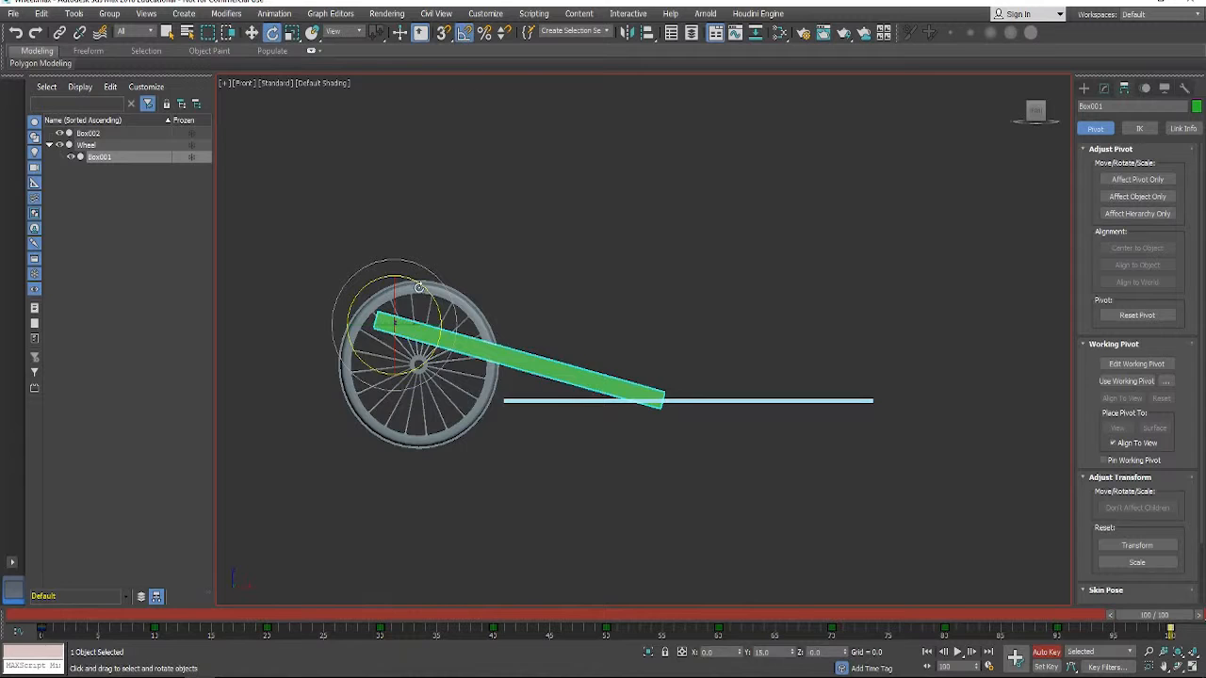
pyautogui.moveTo(419, 287); pyautogui.dragTo(581, 487)
pyautogui.moveTo(1170, 619)
pyautogui.mouseDown()
pyautogui.moveTo(600, 606)
pyautogui.moveTo(114, 541)
pyautogui.moveTo(411, 540)
pyautogui.moveTo(1177, 598)
pyautogui.mouseUp()
# Play back the animation to check the rod's motion along the guide, and stop it.
pyautogui.click(958, 652)
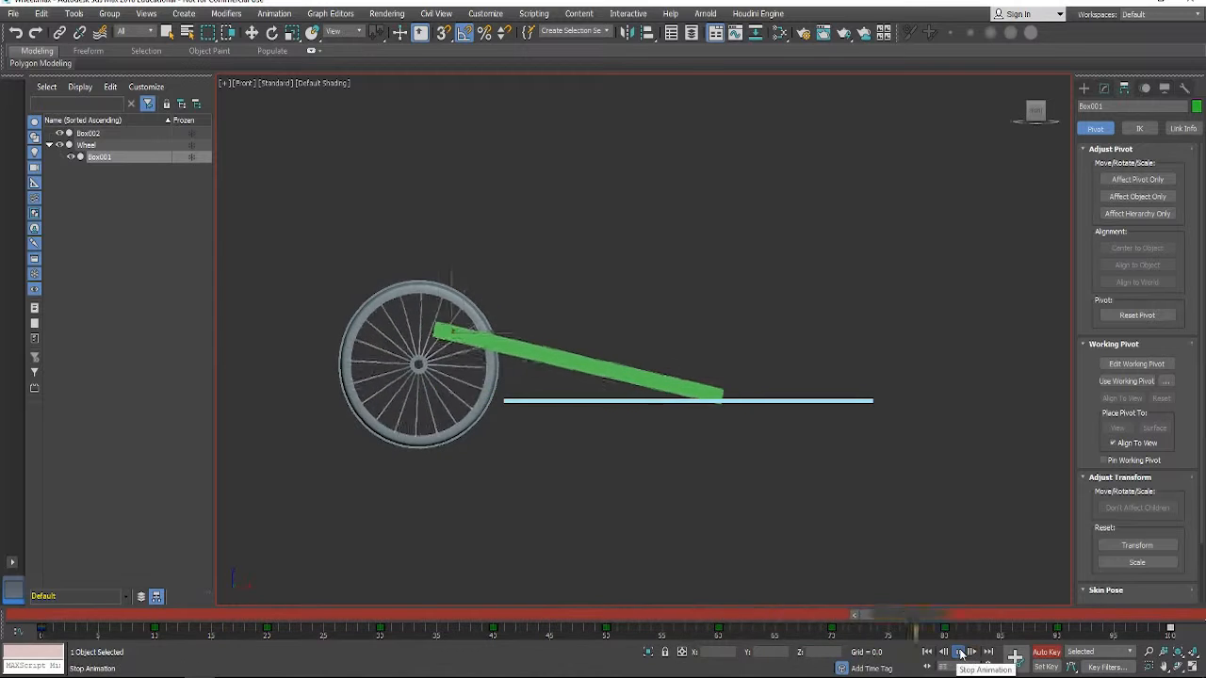
pyautogui.click(961, 654)
pyautogui.press('e')
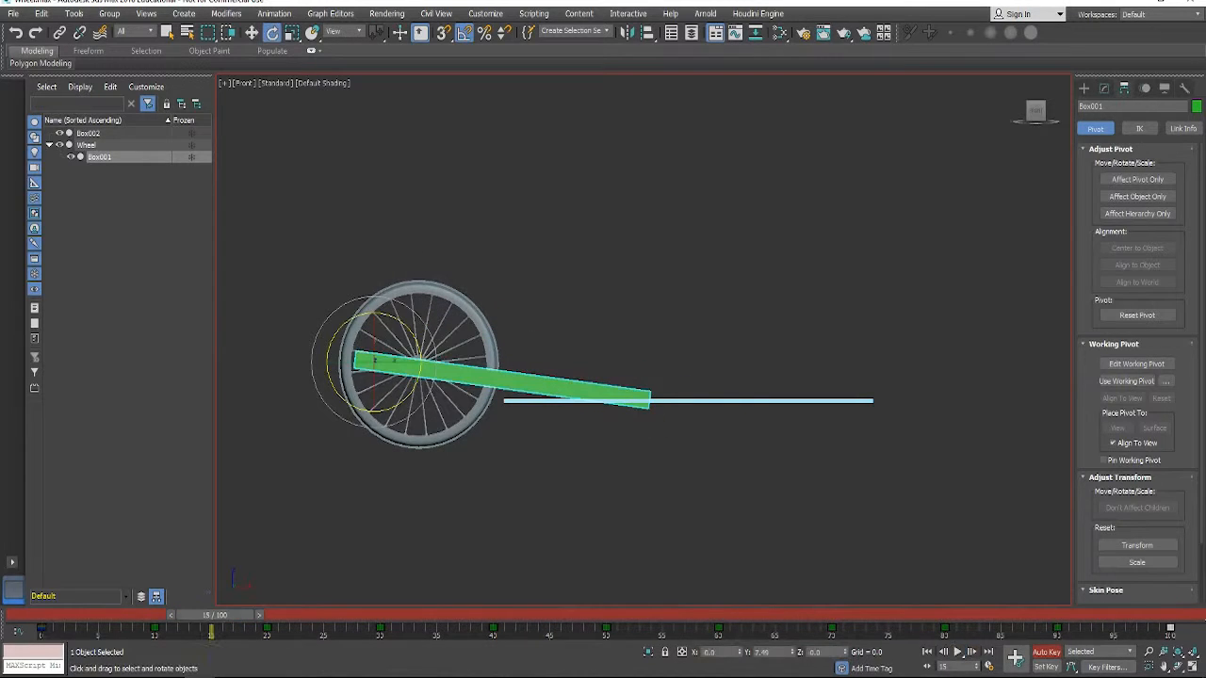
# Open the Curve Editor, dock it above the viewport and enlarge it to show the rod's animation curves.
pyautogui.click(330, 13)
pyautogui.click(363, 35)
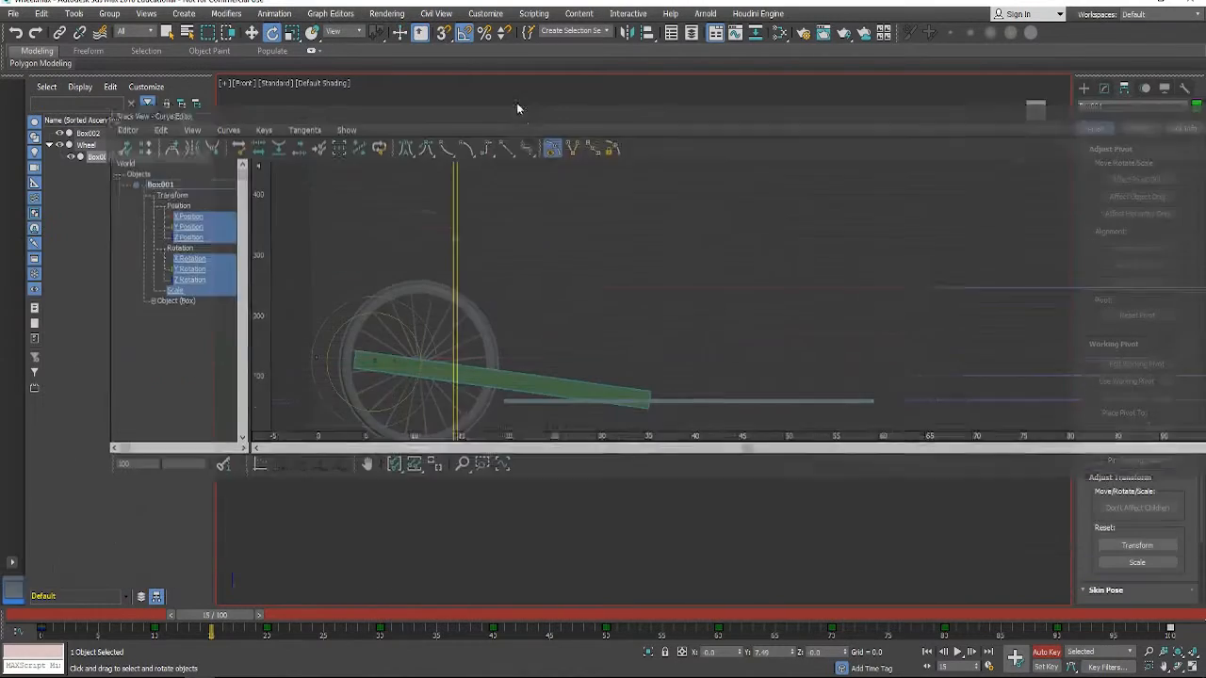
pyautogui.moveTo(516, 103); pyautogui.dragTo(489, 72)
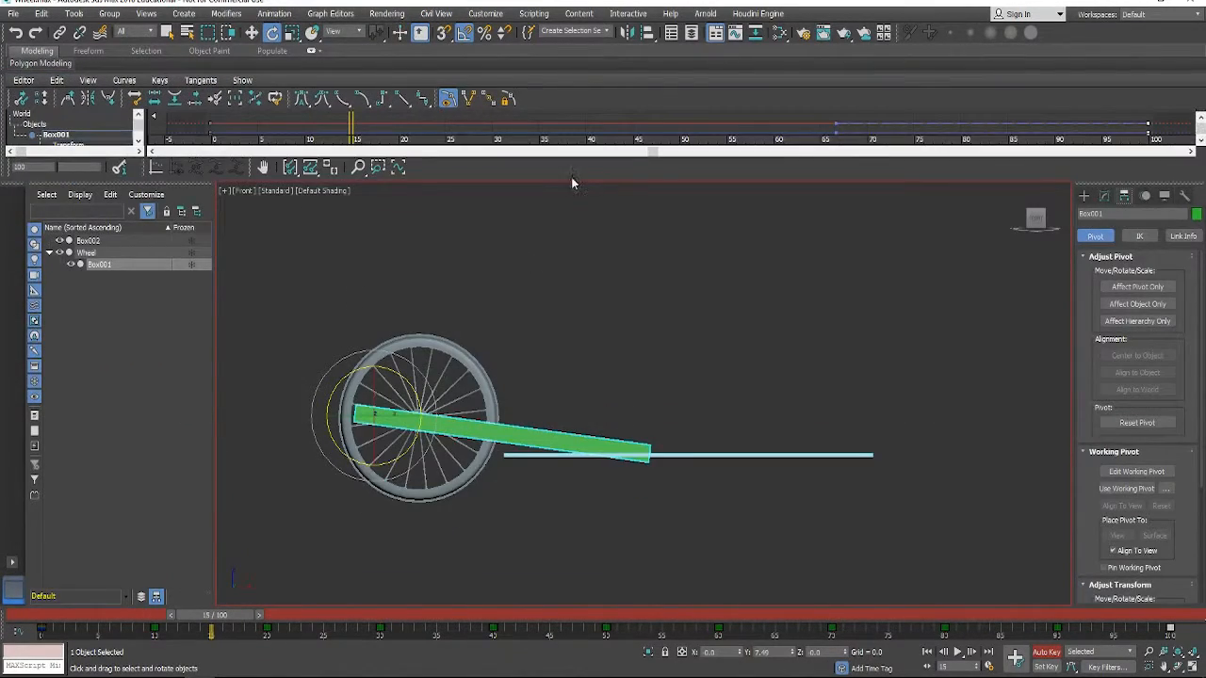
pyautogui.moveTo(572, 182); pyautogui.dragTo(567, 409)
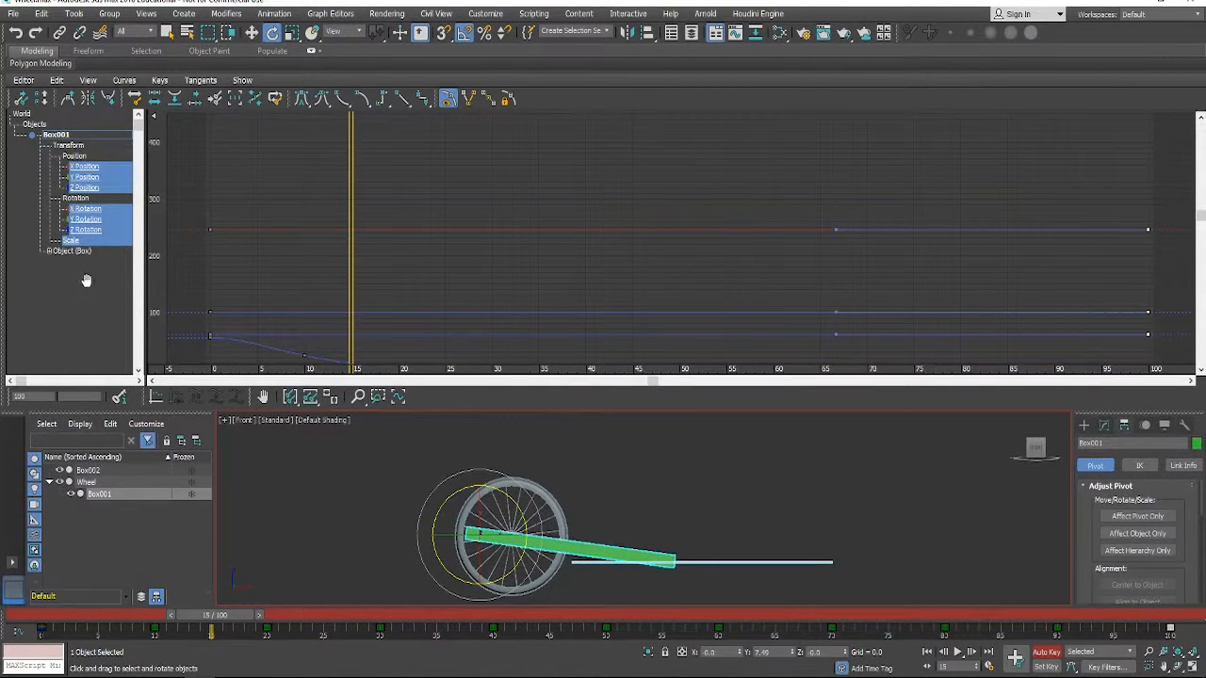
# Isolate the rod's Z Rotation curve and give all its keys linear tangents.
pyautogui.click(84, 230)
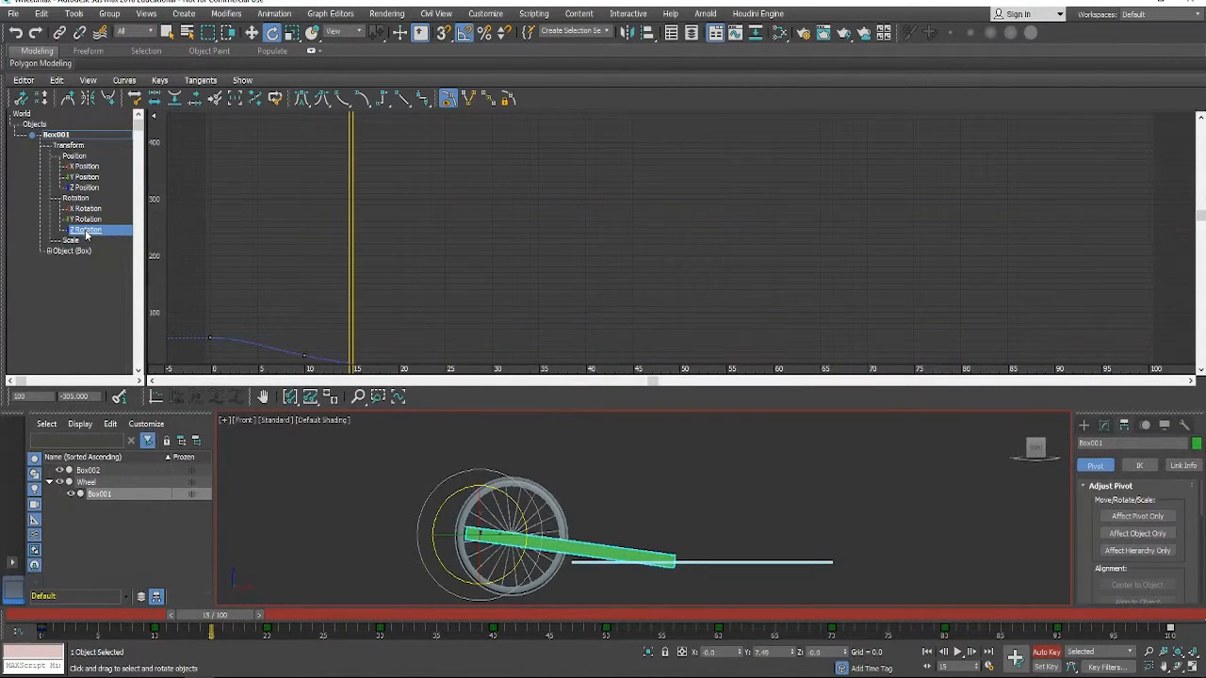
pyautogui.moveTo(525, 291); pyautogui.dragTo(603, 181, button='middle')
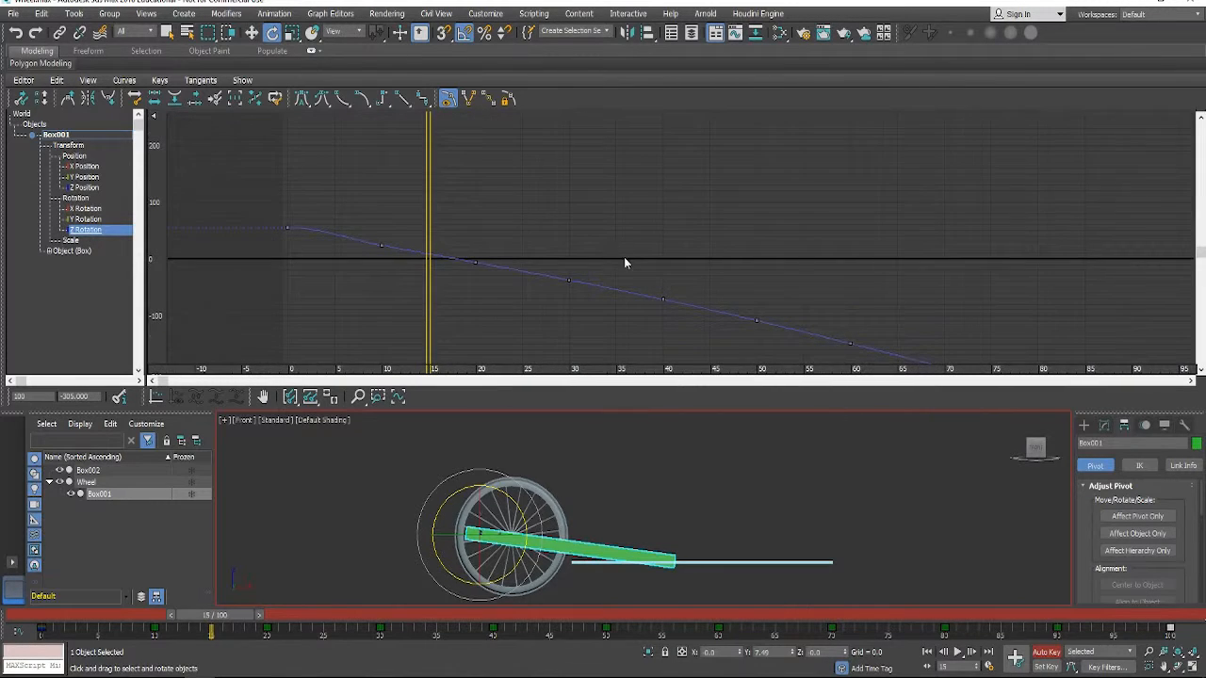
pyautogui.moveTo(623, 262); pyautogui.dragTo(574, 220, button='middle')
pyautogui.click(289, 398)
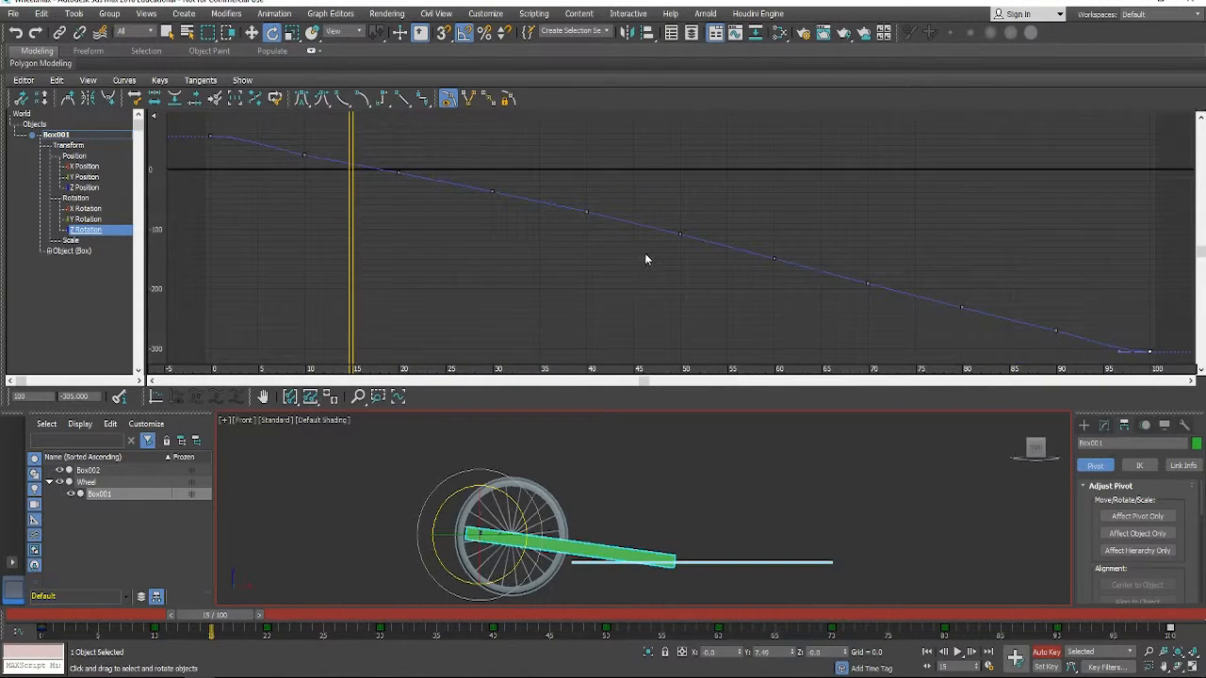
pyautogui.moveTo(1094, 373); pyautogui.dragTo(1157, 371)
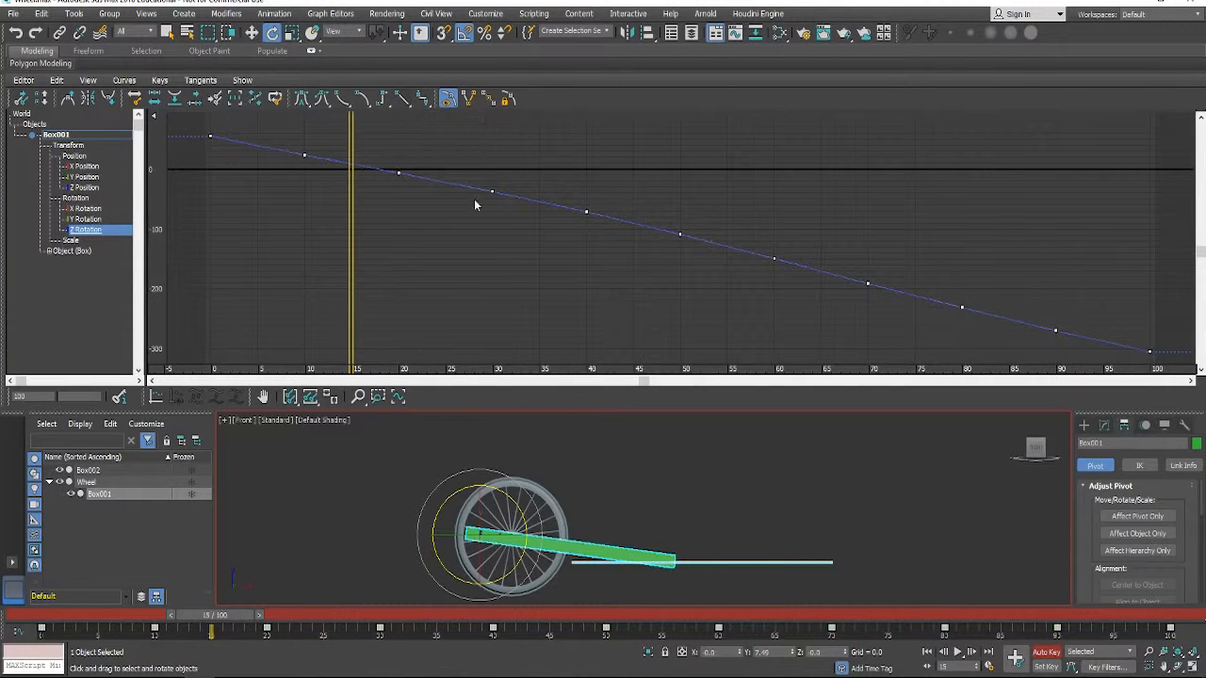
# Key a small rotation correction for the rod at frame 75 and straighten the Z Rotation curve through all its keys.
pyautogui.click(957, 652)
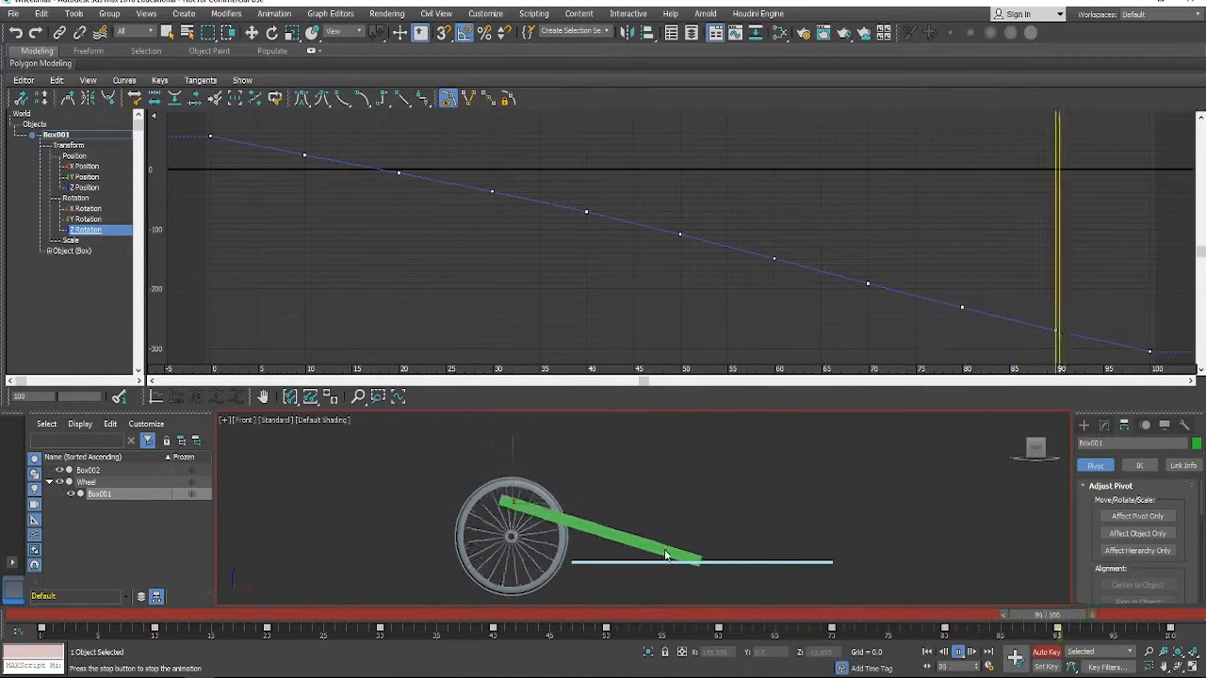
pyautogui.click(958, 653)
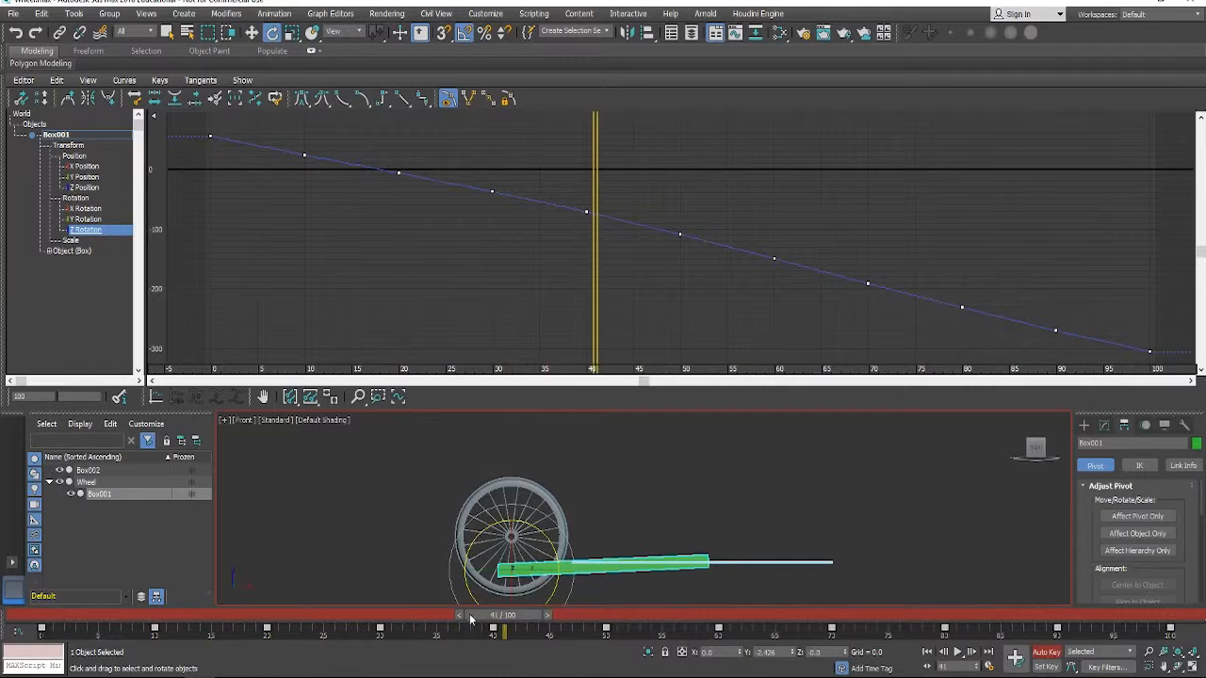
pyautogui.moveTo(470, 619); pyautogui.dragTo(897, 633)
pyautogui.press('e')
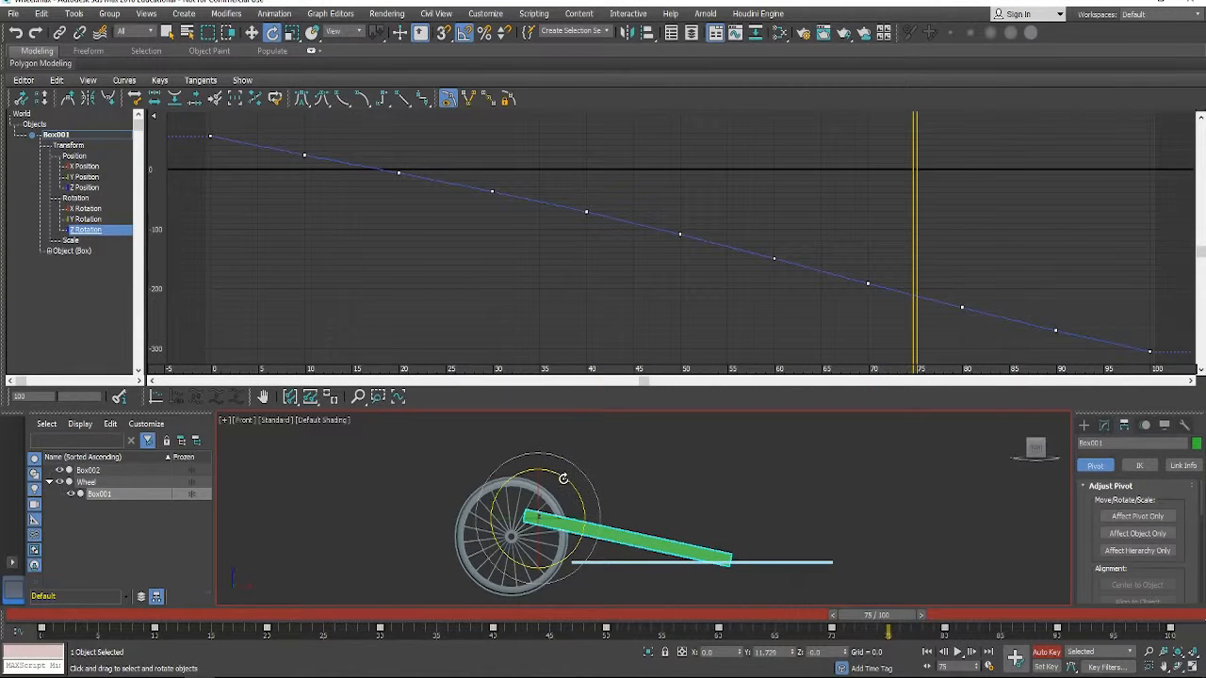
pyautogui.moveTo(564, 477); pyautogui.dragTo(565, 475)
pyautogui.moveTo(571, 482); pyautogui.dragTo(573, 484)
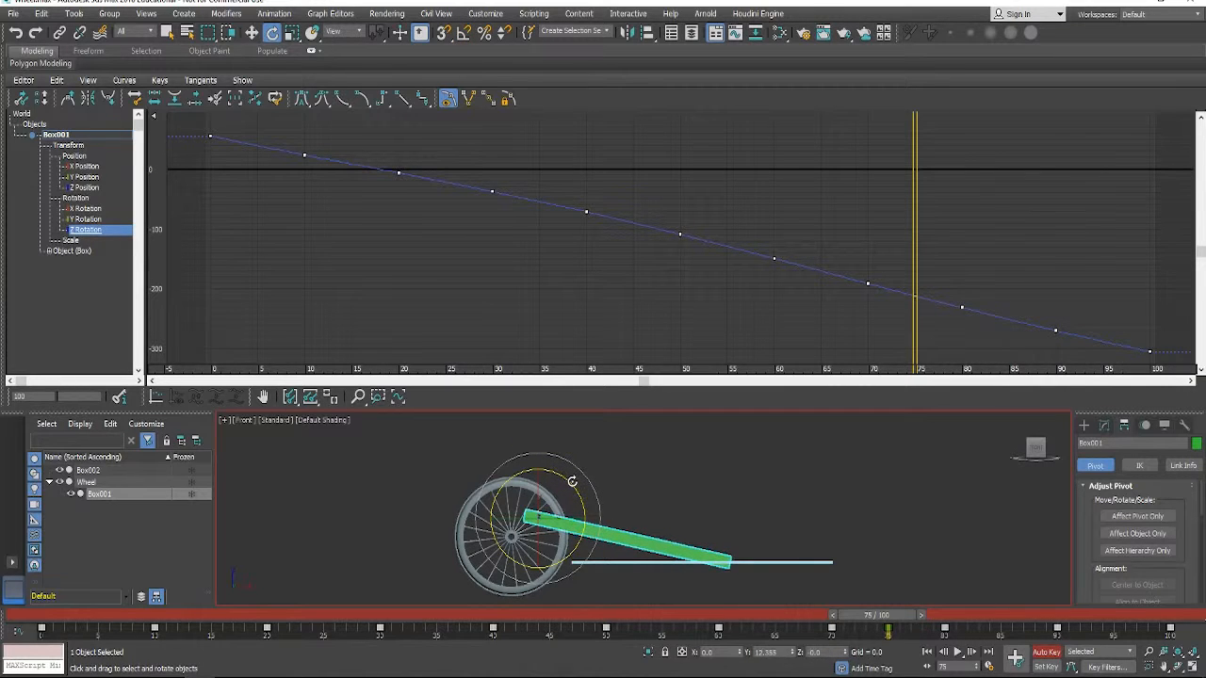
pyautogui.click(875, 318)
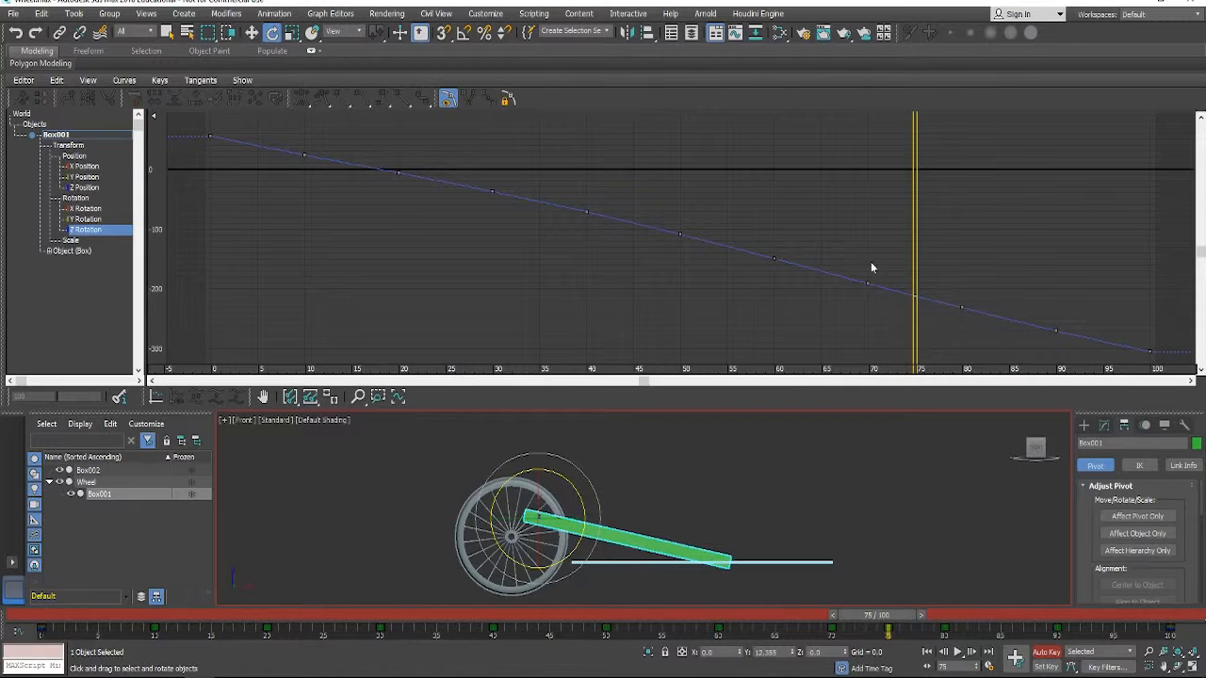
pyautogui.moveTo(184, 120); pyautogui.dragTo(1161, 363)
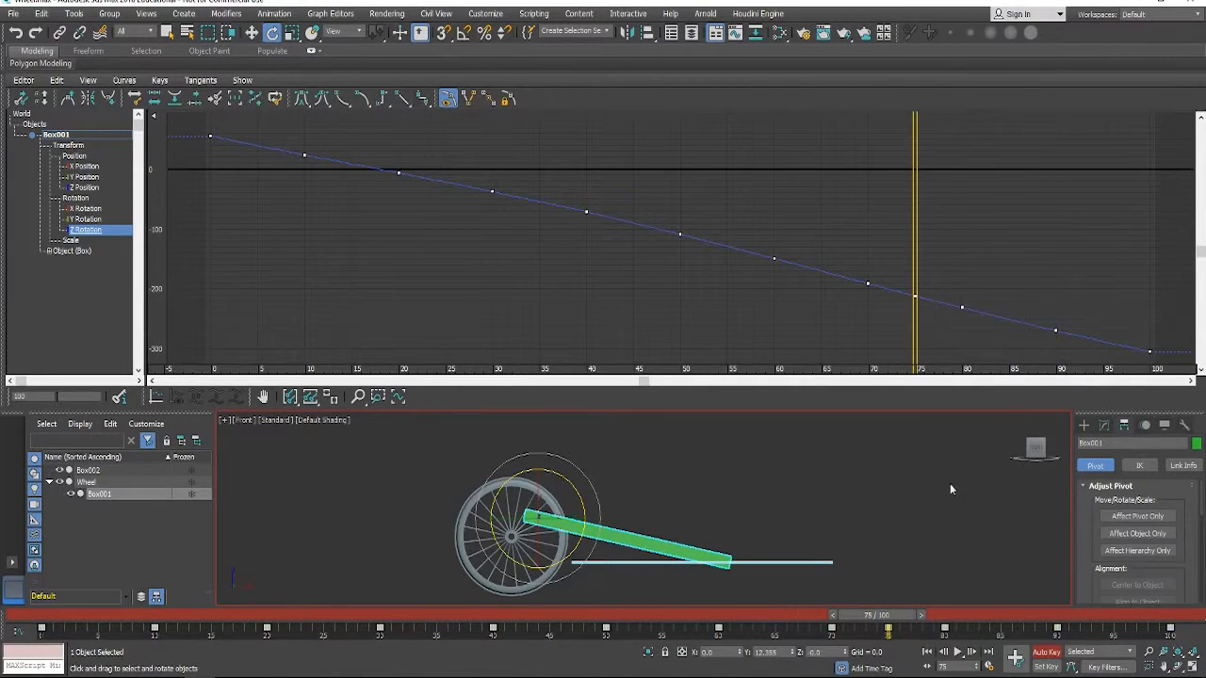
# Play back the corrected animation and turn off Auto Key.
pyautogui.click(957, 652)
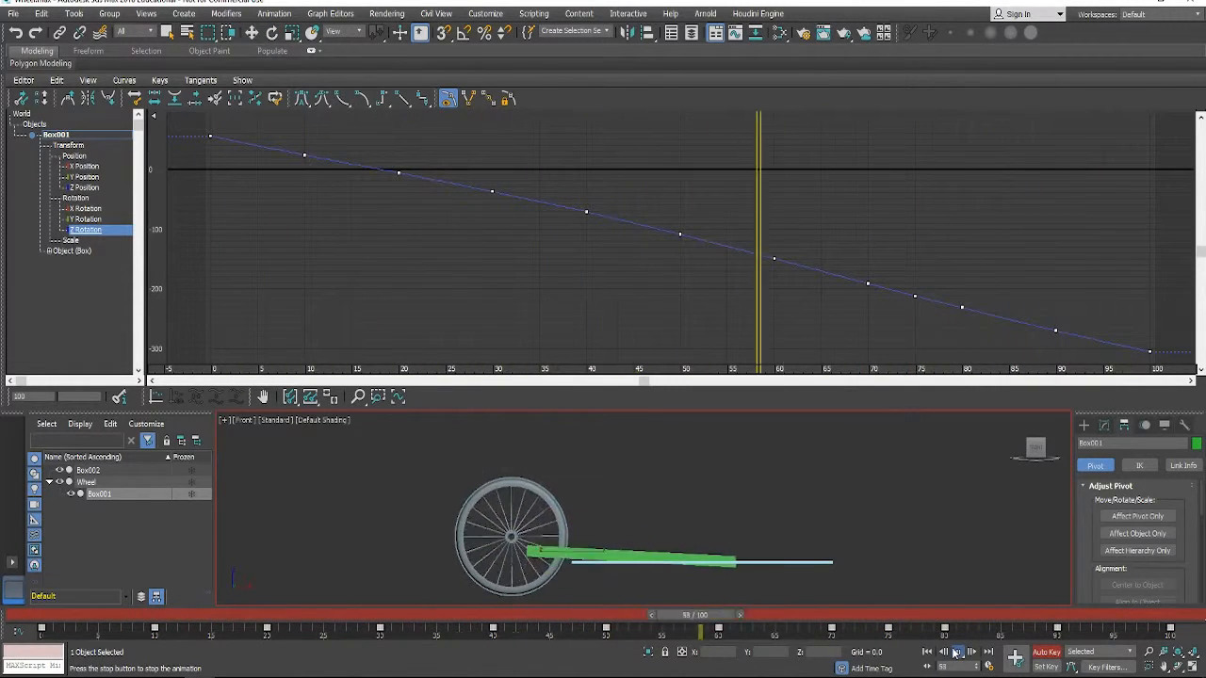
pyautogui.click(1048, 657)
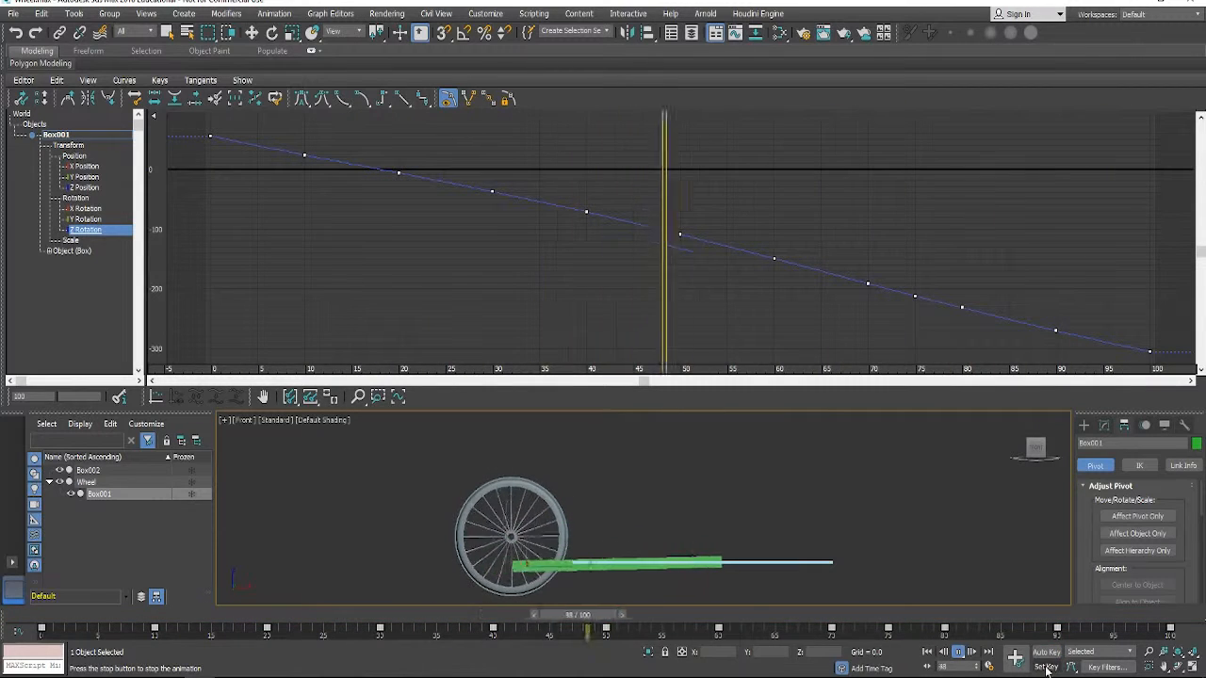
pyautogui.click(958, 652)
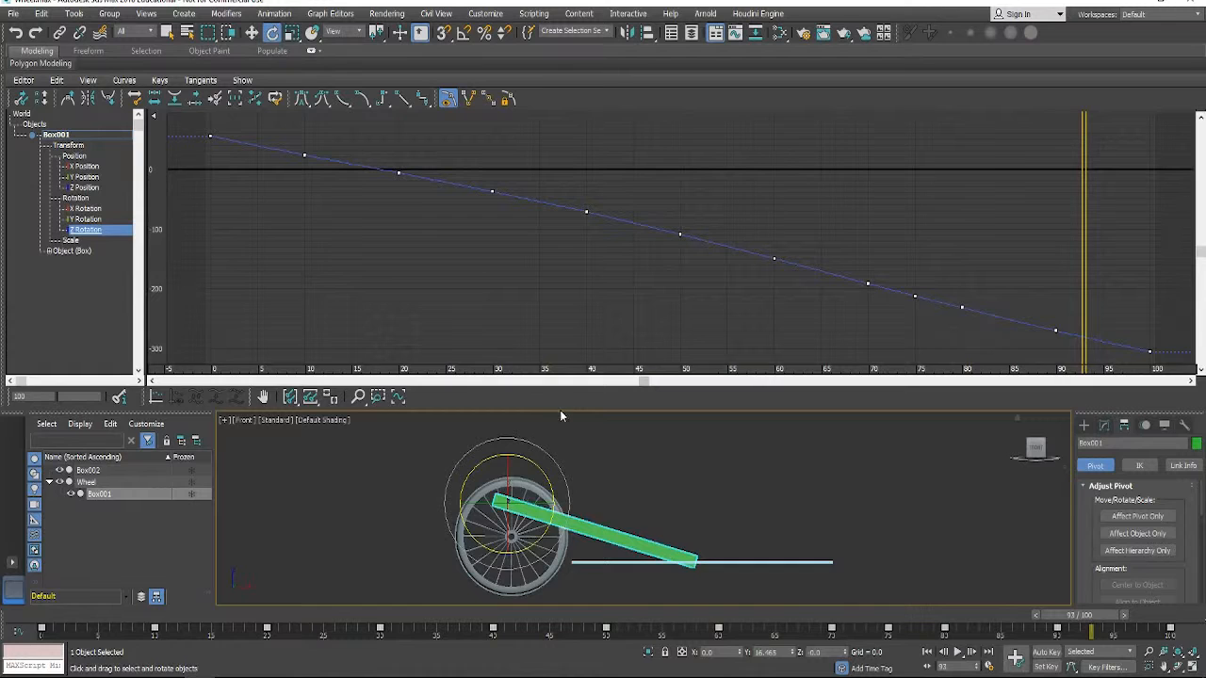
# Shrink the Curve Editor to enlarge the viewport and turn the model to an angled orthographic view.
pyautogui.moveTo(546, 408); pyautogui.dragTo(524, 172)
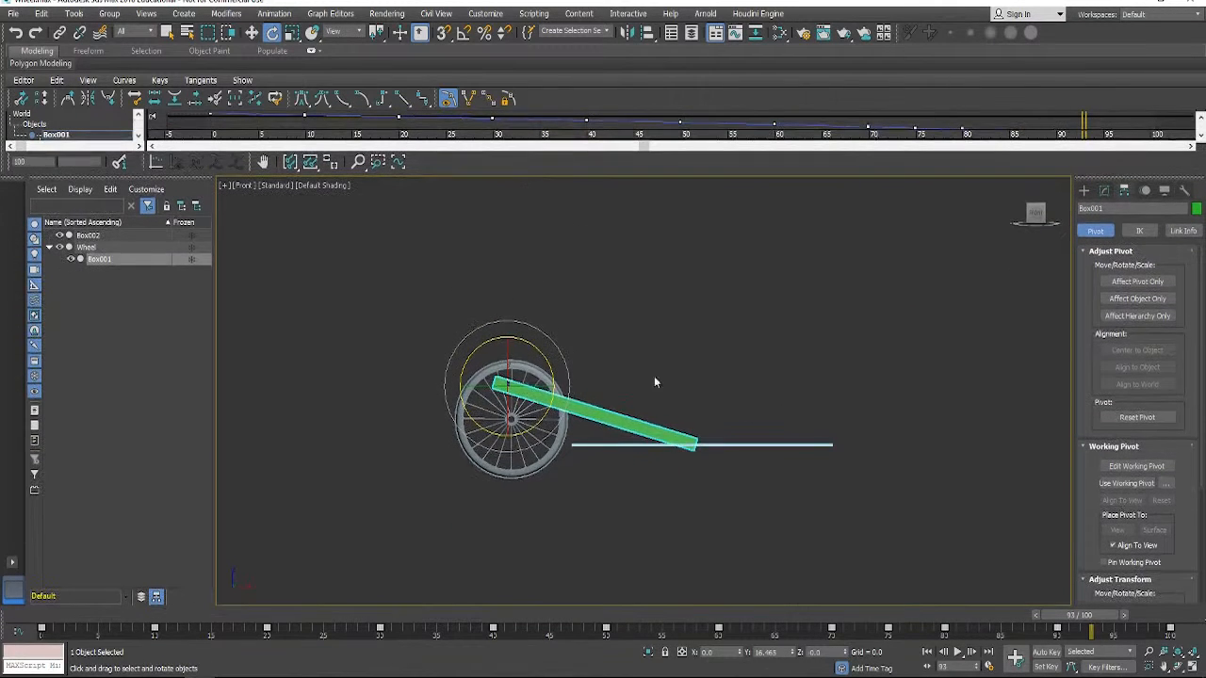
pyautogui.scroll(-2, 655, 381)
pyautogui.moveTo(647, 364); pyautogui.dragTo(716, 341, button='middle')
pyautogui.scroll(4, 740, 419)
pyautogui.moveTo(751, 444); pyautogui.dragTo(673, 483, button='middle')
# Scale the guide bar to about 46% along X and stretch its height into a small block at the rod's end.
pyautogui.click(773, 410)
pyautogui.press('w')
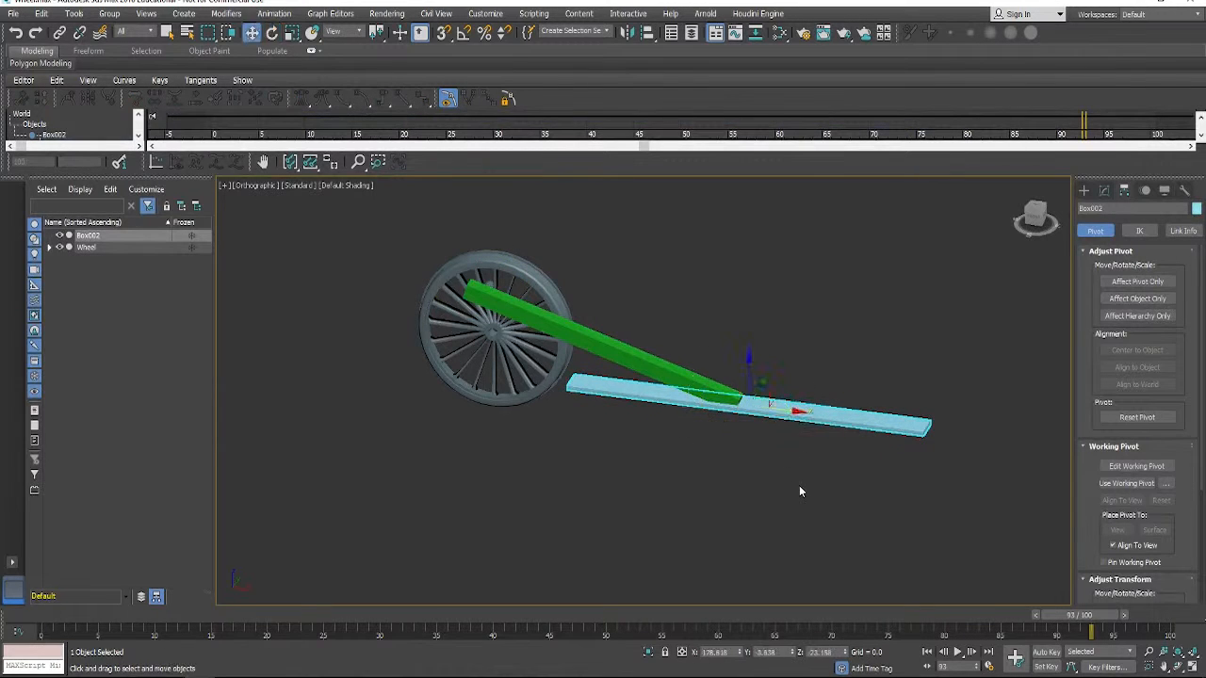
pyautogui.press('r')
pyautogui.moveTo(758, 406); pyautogui.dragTo(255, 399)
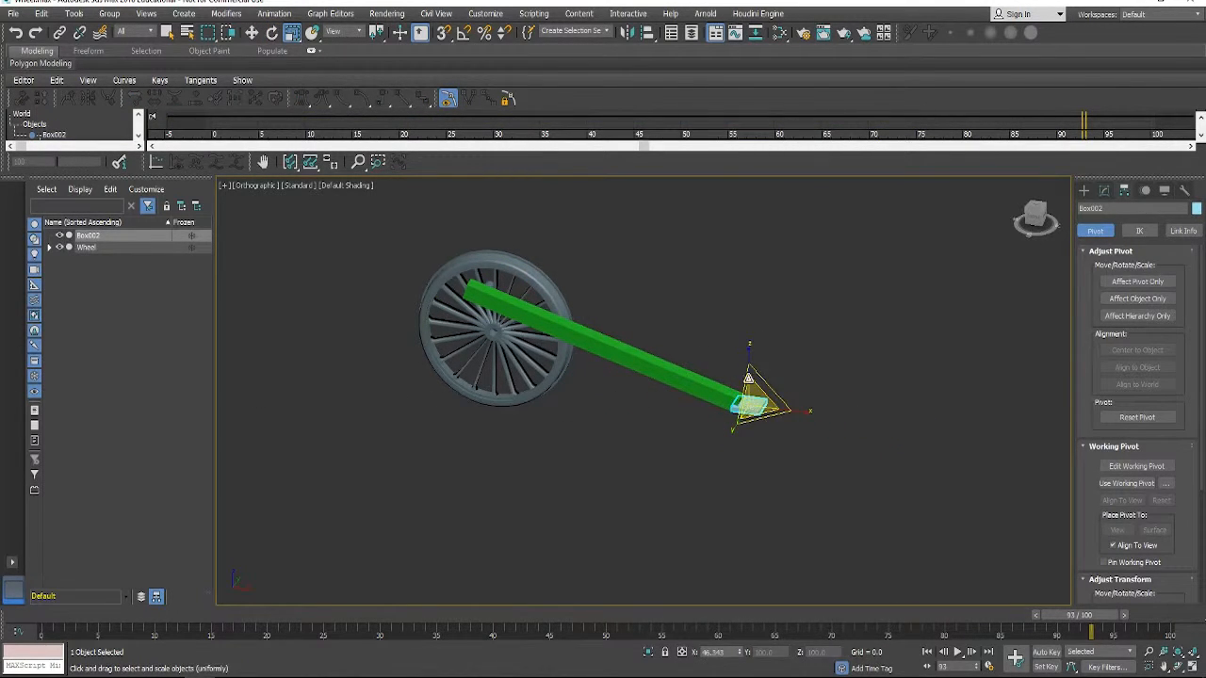
pyautogui.moveTo(749, 363); pyautogui.dragTo(742, 117)
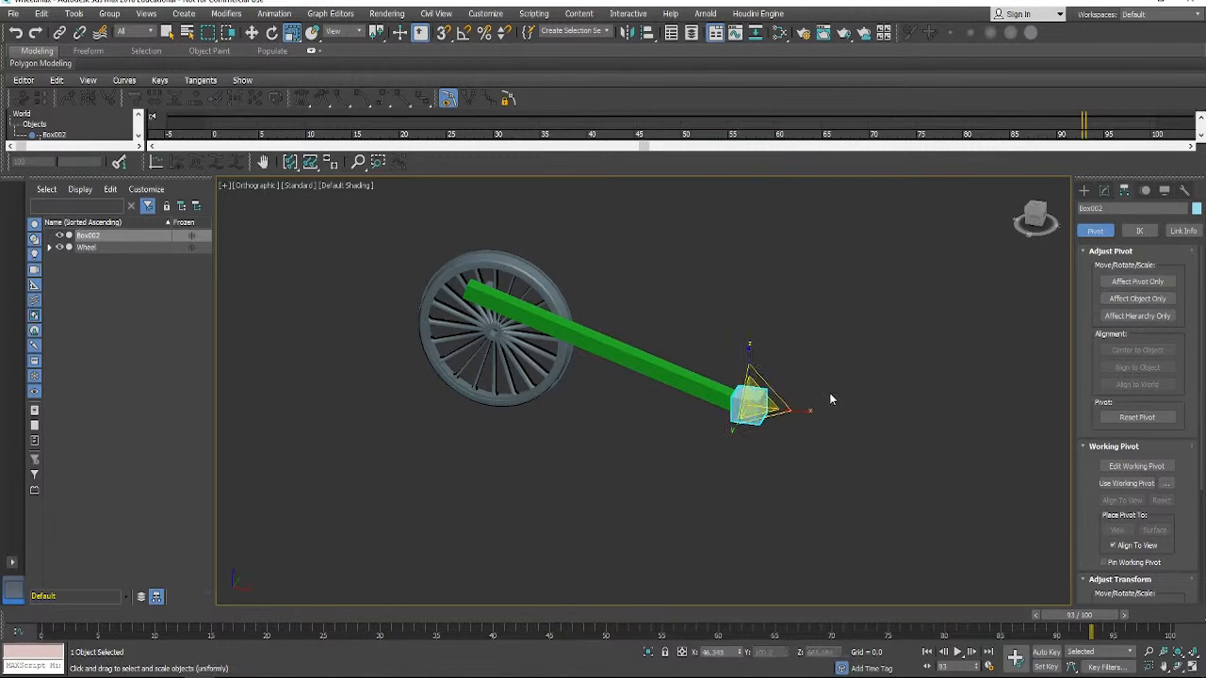
# Set the guide box's length to 20, width to 40 and height to 3.
pyautogui.click(774, 469)
pyautogui.click(750, 410)
pyautogui.click(1104, 190)
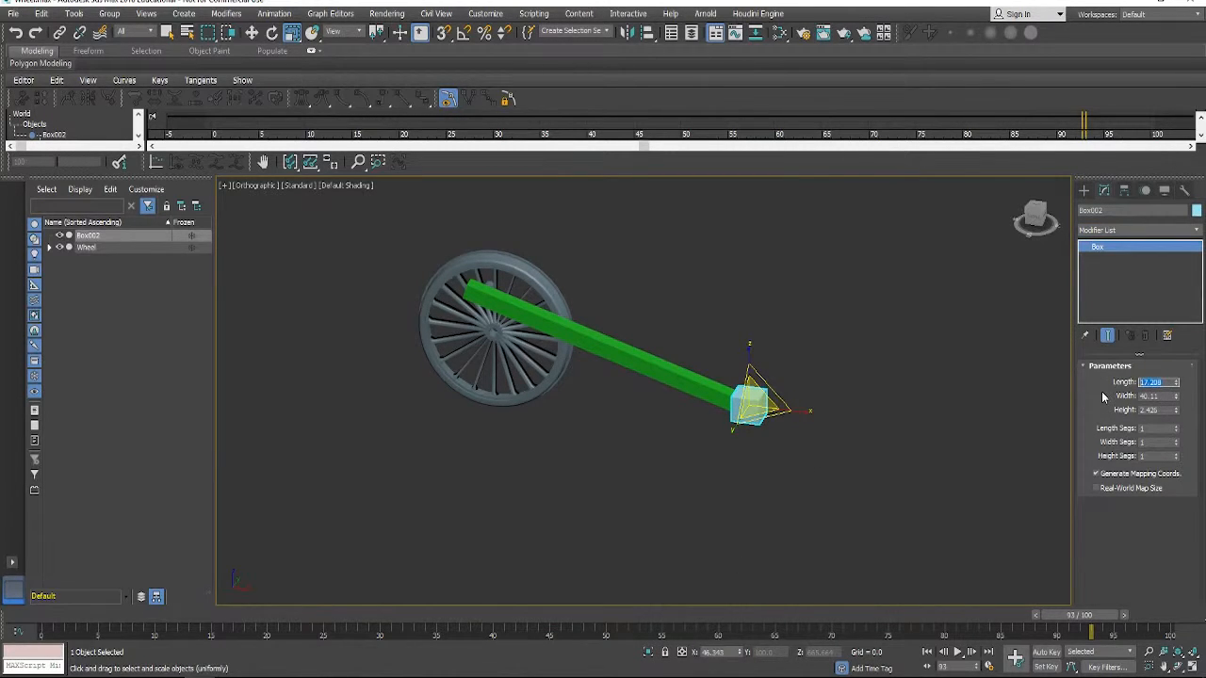
pyautogui.write('20')
pyautogui.press('Tab')
pyautogui.write('40')
pyautogui.press('Tab')
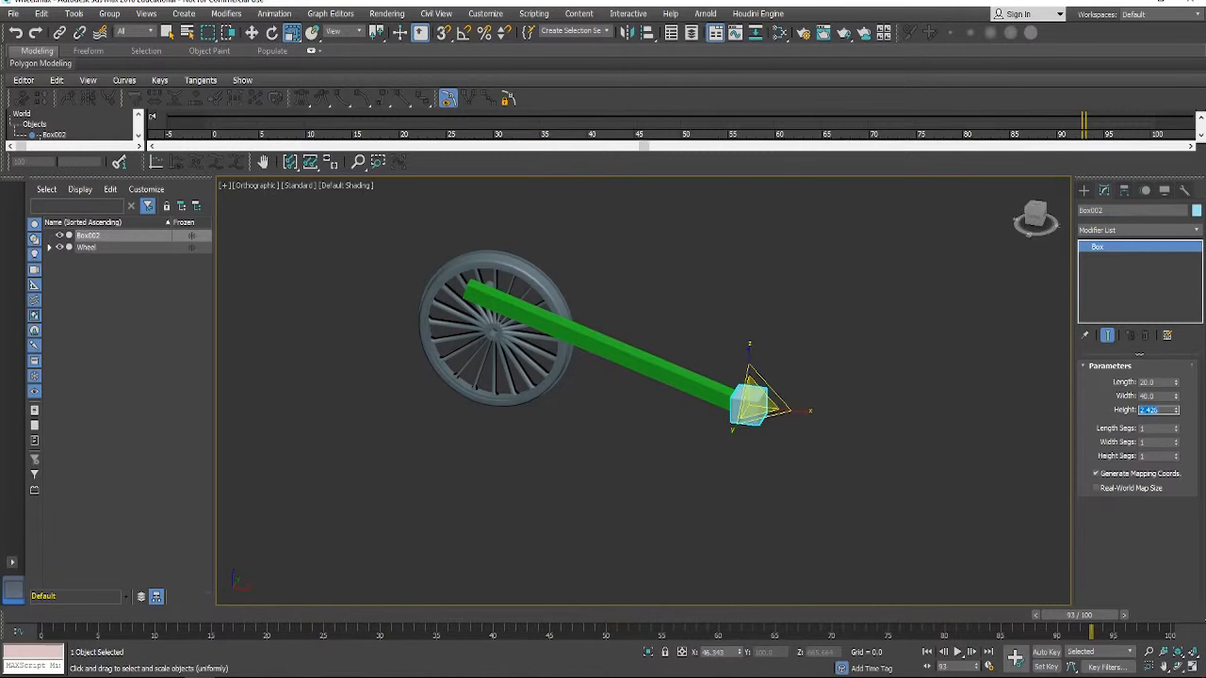
pyautogui.write('2')
pyautogui.press('Tab')
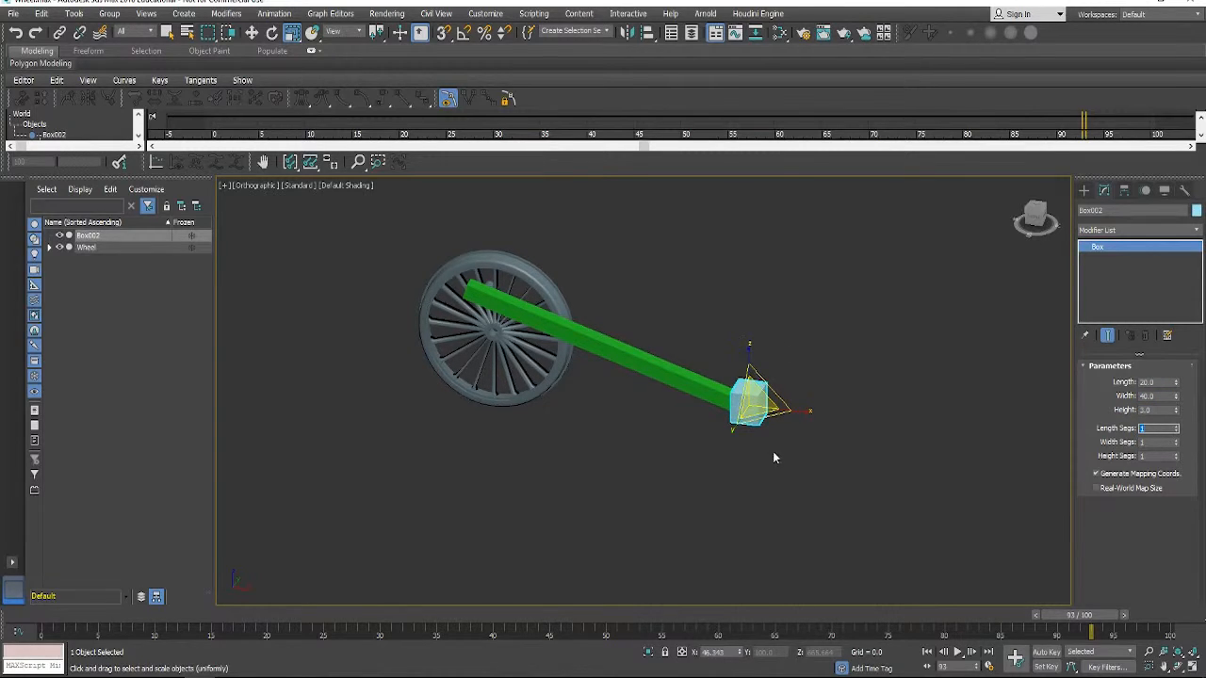
# Reset the guide box's scale to 100% along X and Z.
pyautogui.keyDown('alt'); pyautogui.moveTo(776, 437); pyautogui.dragTo(818, 453, button='middle'); pyautogui.keyUp('alt')
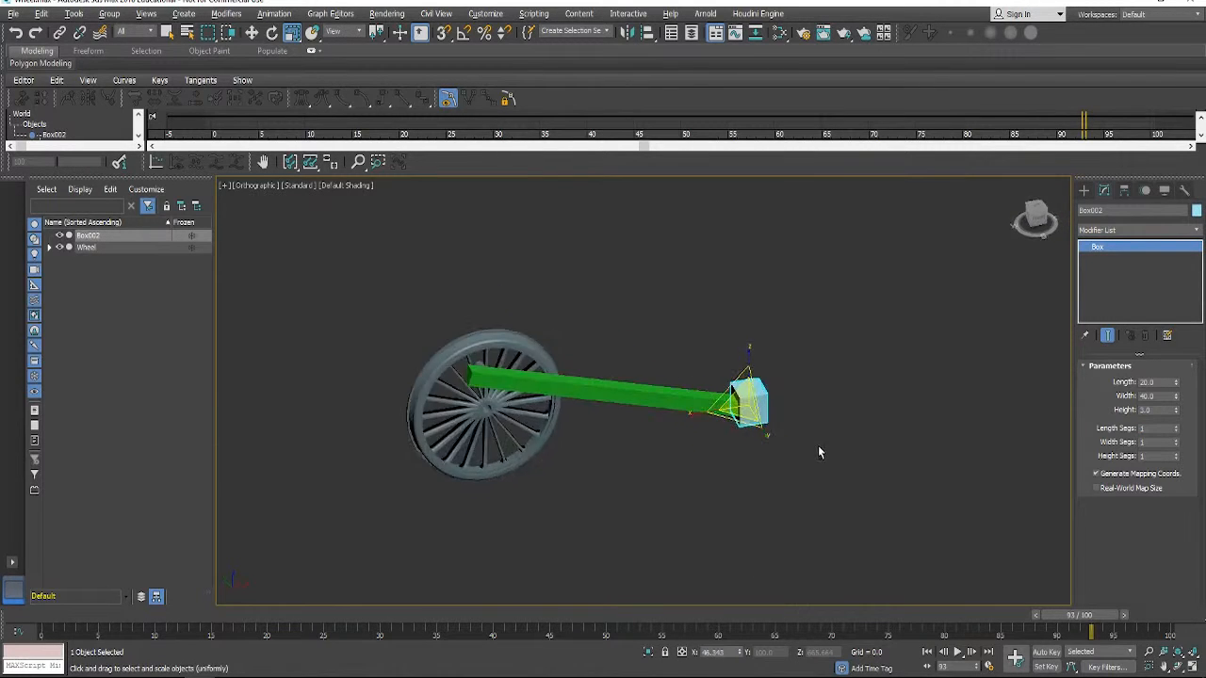
pyautogui.scroll(4, 816, 450)
pyautogui.keyDown('alt'); pyautogui.moveTo(754, 414); pyautogui.dragTo(662, 353); pyautogui.keyUp('alt')
pyautogui.moveTo(661, 353)
pyautogui.keyDown('alt'); pyautogui.mouseDown(button='middle')
pyautogui.moveTo(752, 401)
pyautogui.moveTo(711, 380)
pyautogui.moveTo(703, 393)
pyautogui.mouseUp(button='middle'); pyautogui.keyUp('alt')
pyautogui.scroll(2, 720, 381)
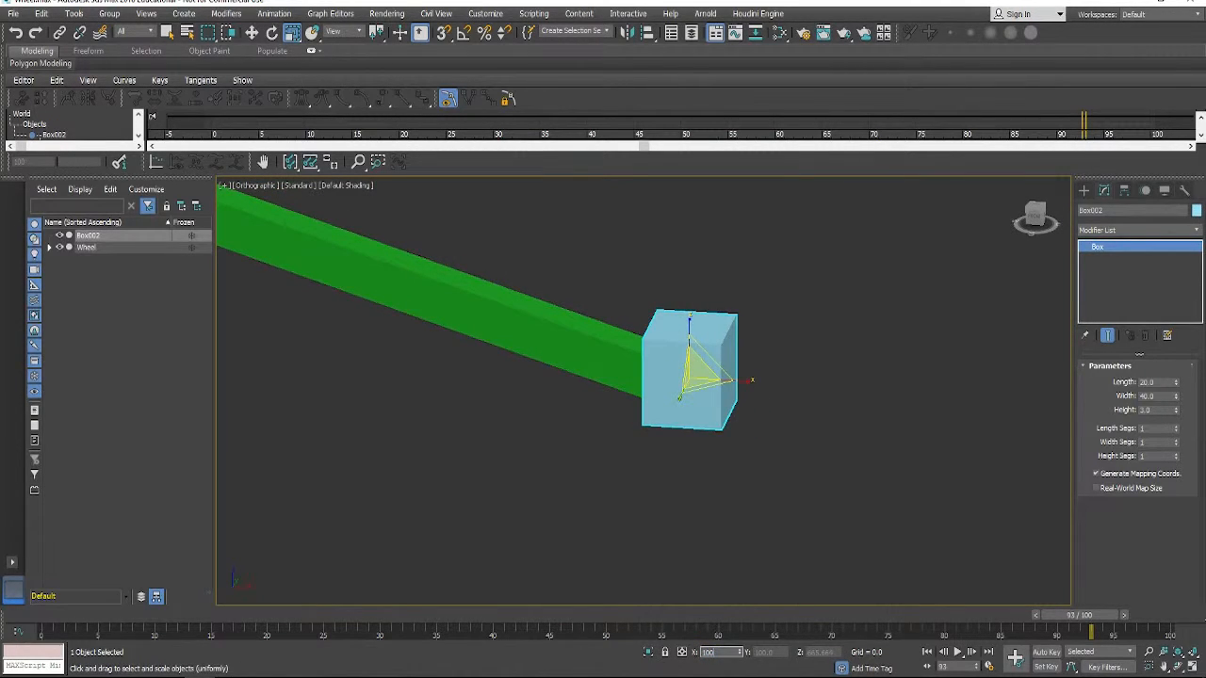
pyautogui.press('Return')
pyautogui.click(914, 464)
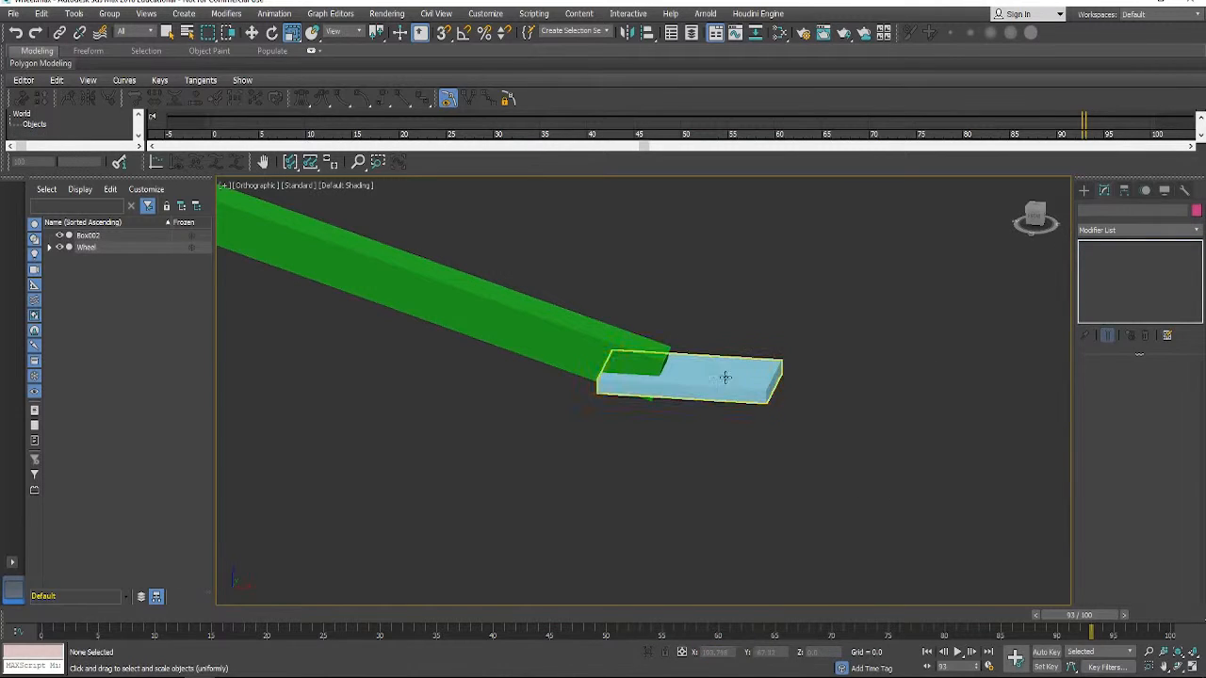
# Set the guide box's height to 20.
pyautogui.click(725, 378)
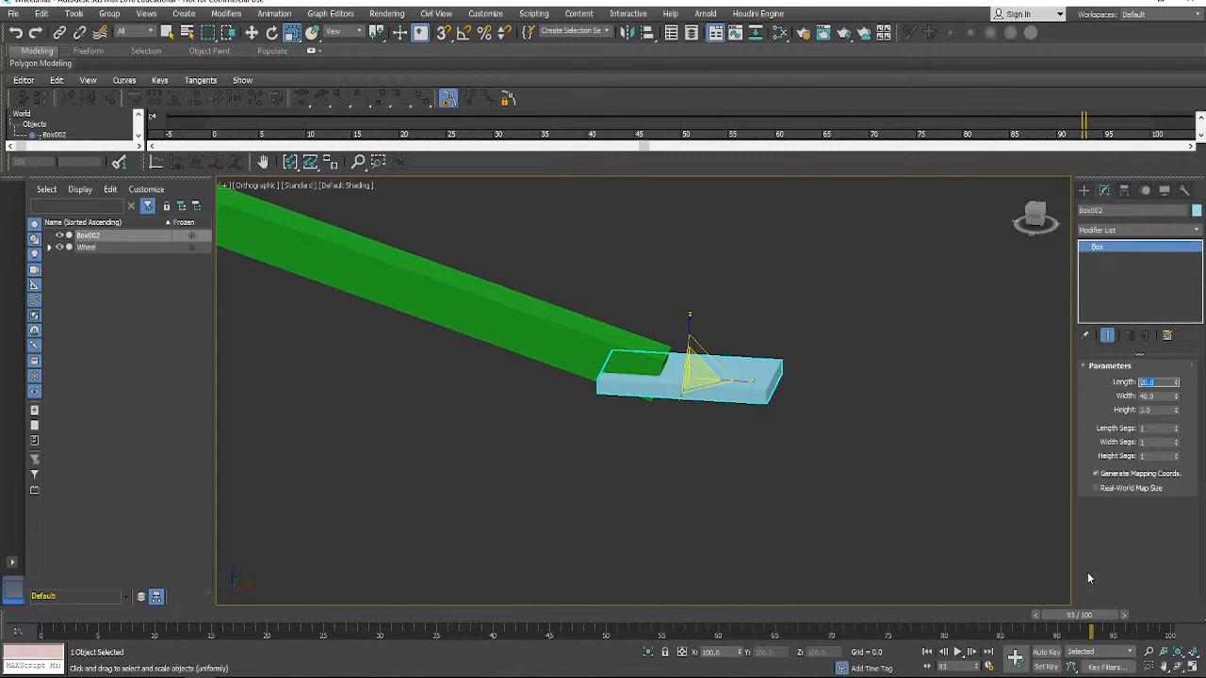
pyautogui.press('Tab')
pyautogui.press('Tab')
pyautogui.write('20')
pyautogui.press('Tab')
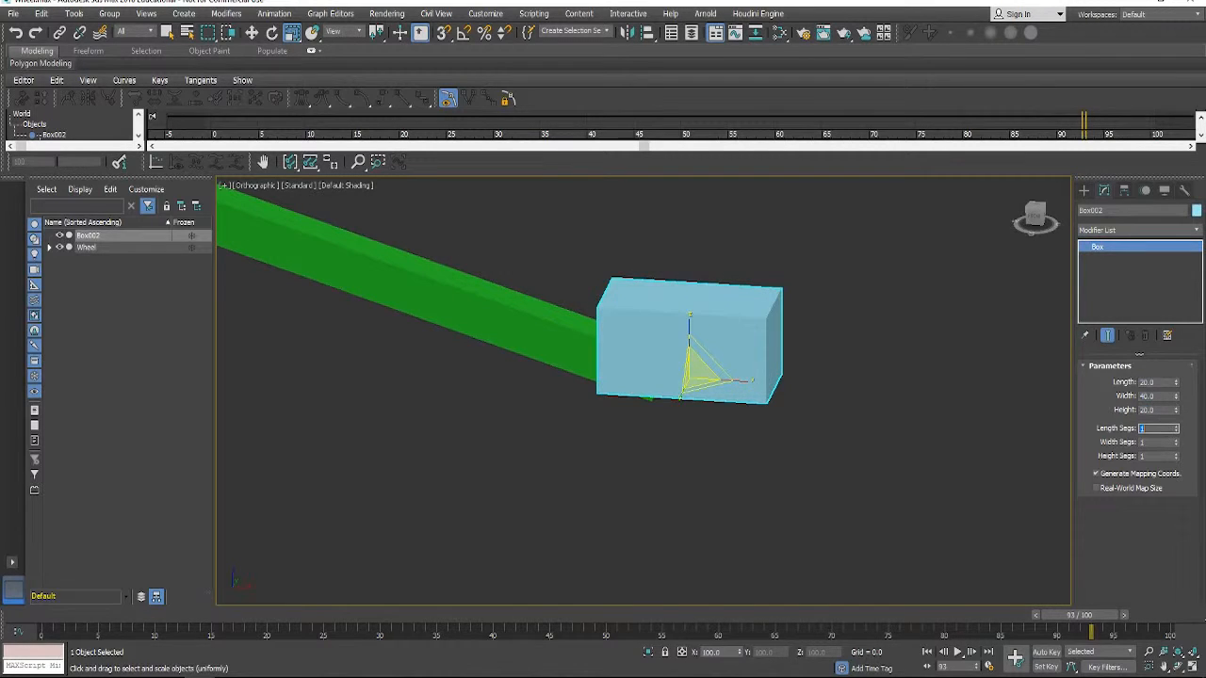
# Centre the guide box's pivot on the box itself using Affect Pivot Only.
pyautogui.hotkey('shift', 'Tab')
pyautogui.press('w')
pyautogui.click(1126, 191)
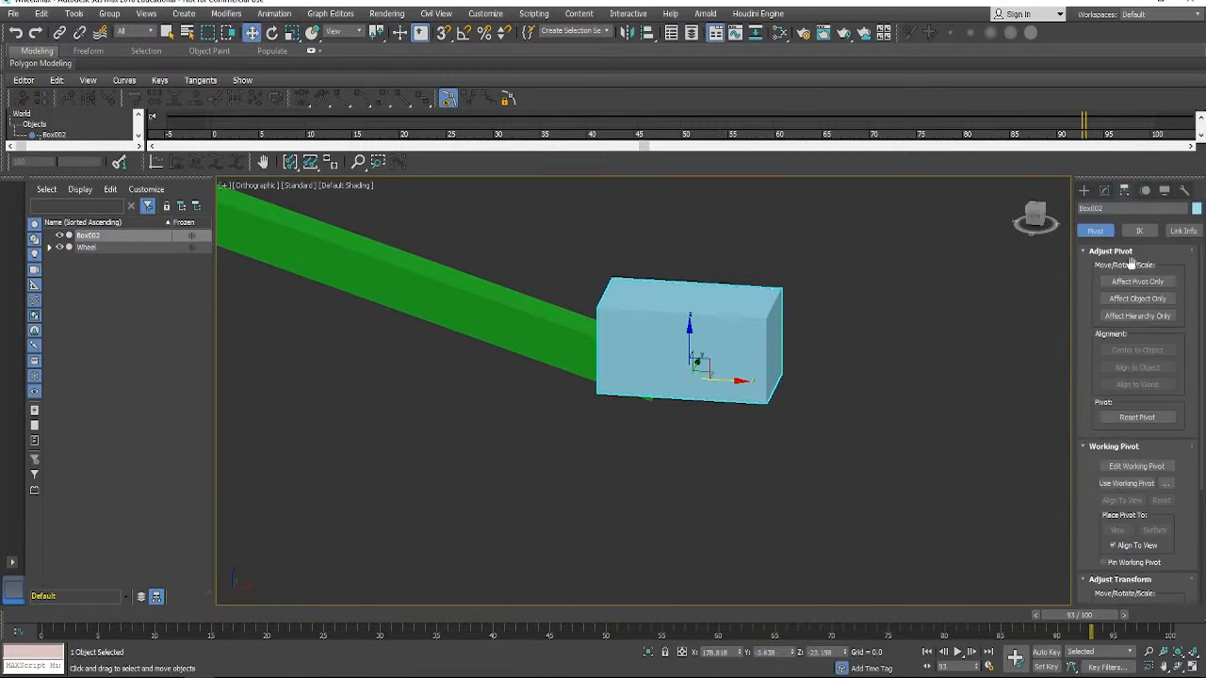
pyautogui.click(1137, 281)
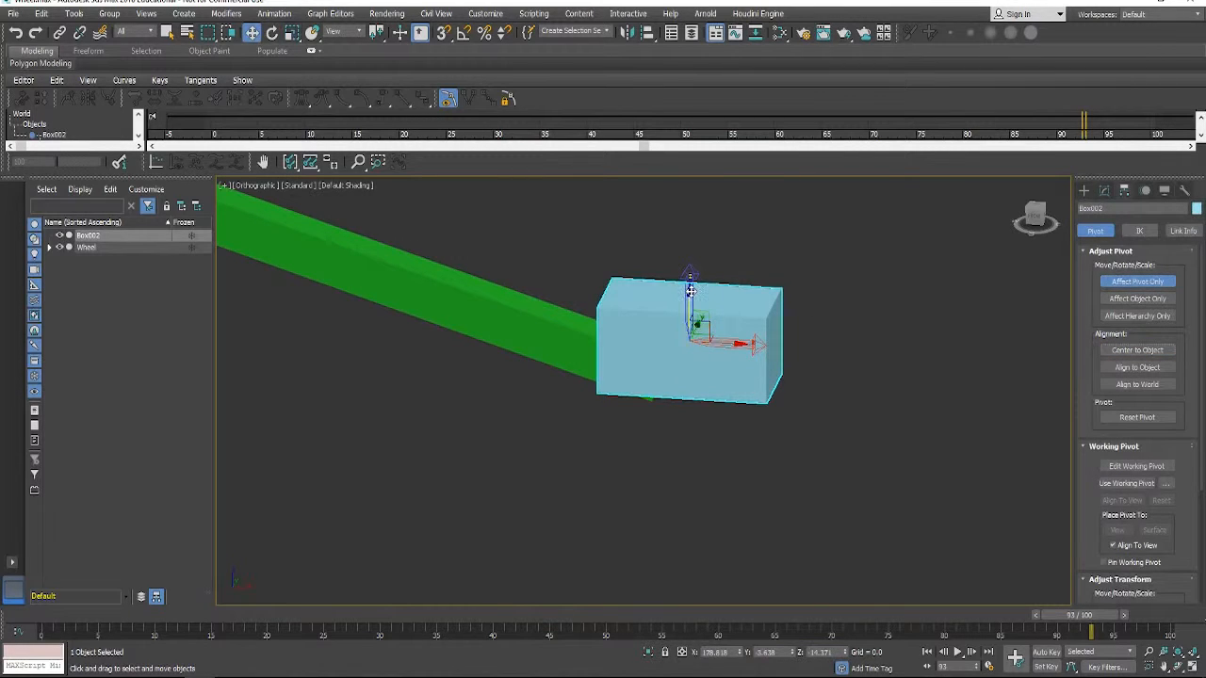
pyautogui.click(1137, 280)
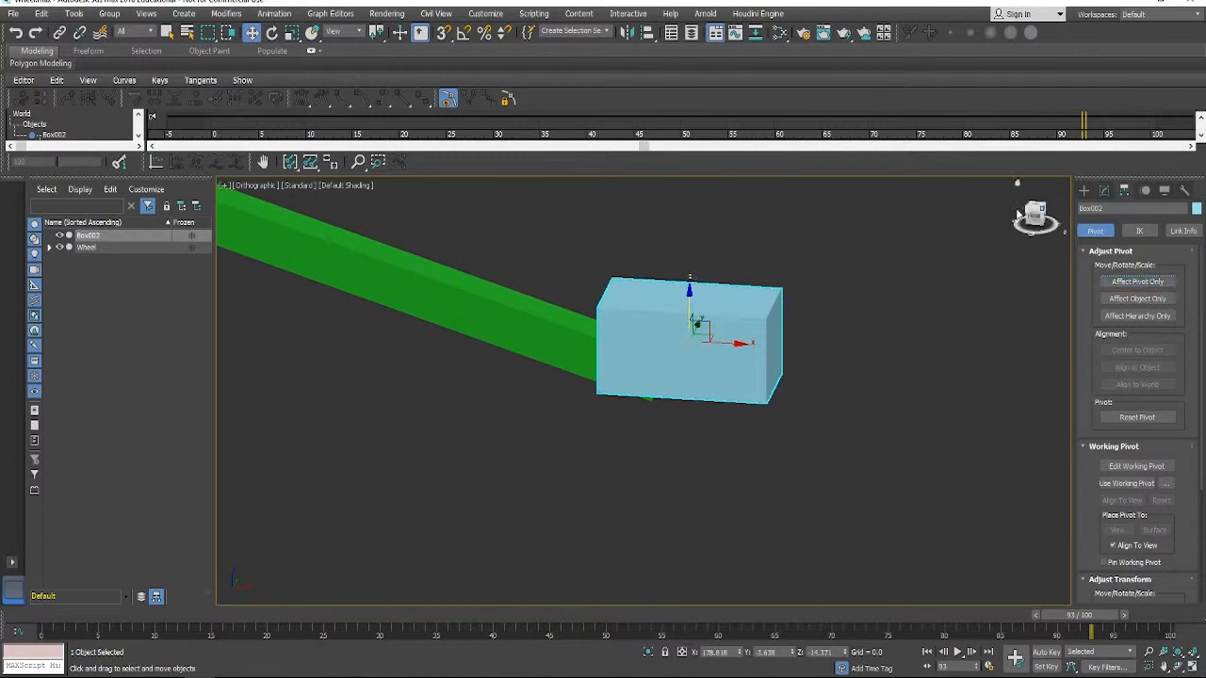
# Lower the guide box to about Z -19 and stretch it along X into a long horizontal bar in the front view.
pyautogui.moveTo(692, 293); pyautogui.dragTo(691, 327)
pyautogui.moveTo(744, 415)
pyautogui.keyDown('alt'); pyautogui.mouseDown(button='middle')
pyautogui.moveTo(789, 473)
pyautogui.moveTo(849, 462)
pyautogui.moveTo(744, 435)
pyautogui.mouseUp(button='middle'); pyautogui.keyUp('alt')
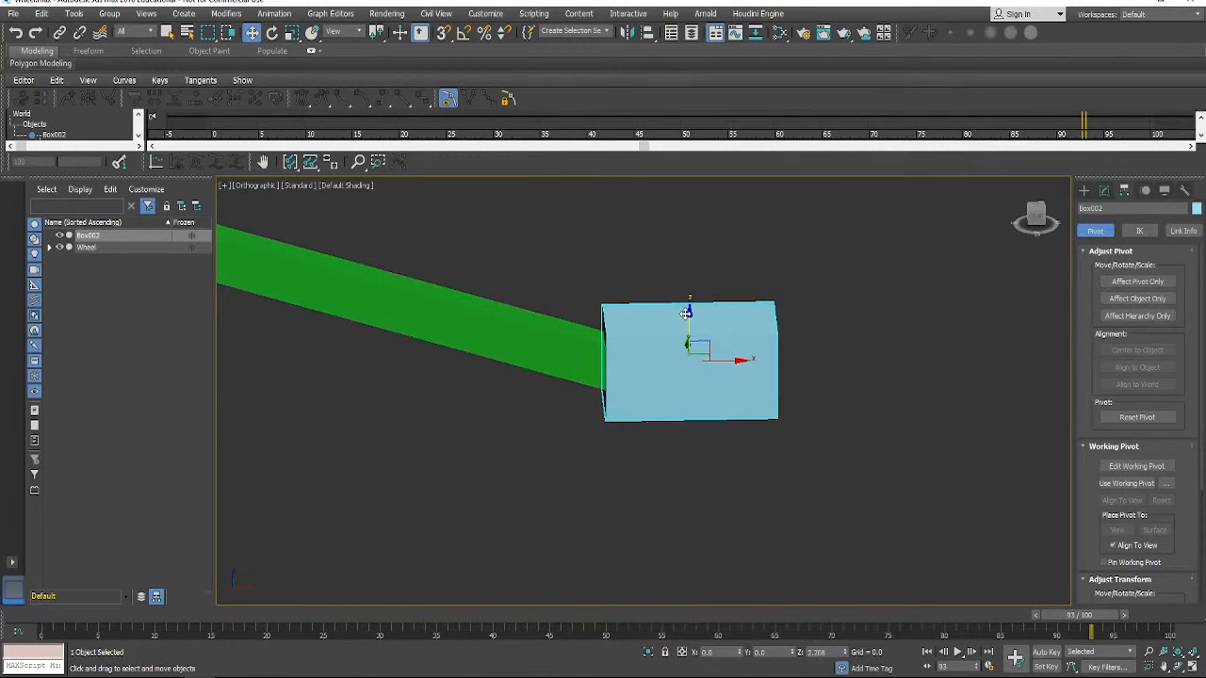
pyautogui.press('f')
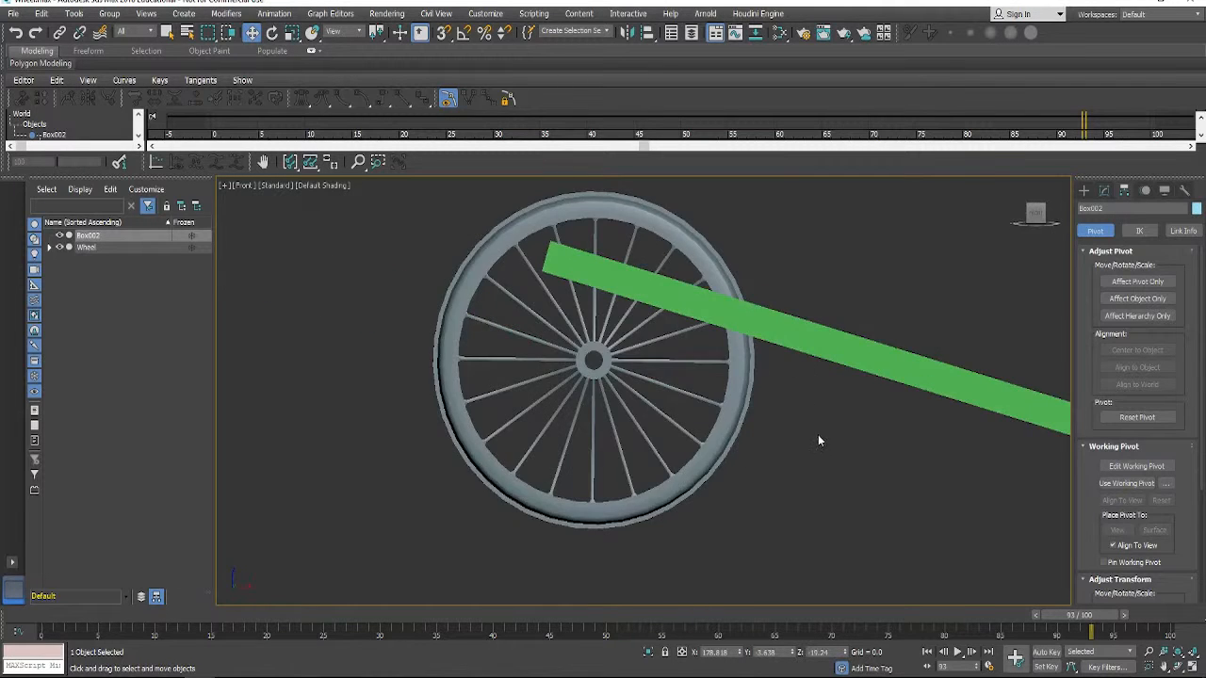
pyautogui.scroll(-5, 792, 441)
pyautogui.scroll(2, 761, 447)
pyautogui.press('r')
pyautogui.moveTo(784, 383); pyautogui.dragTo(854, 460)
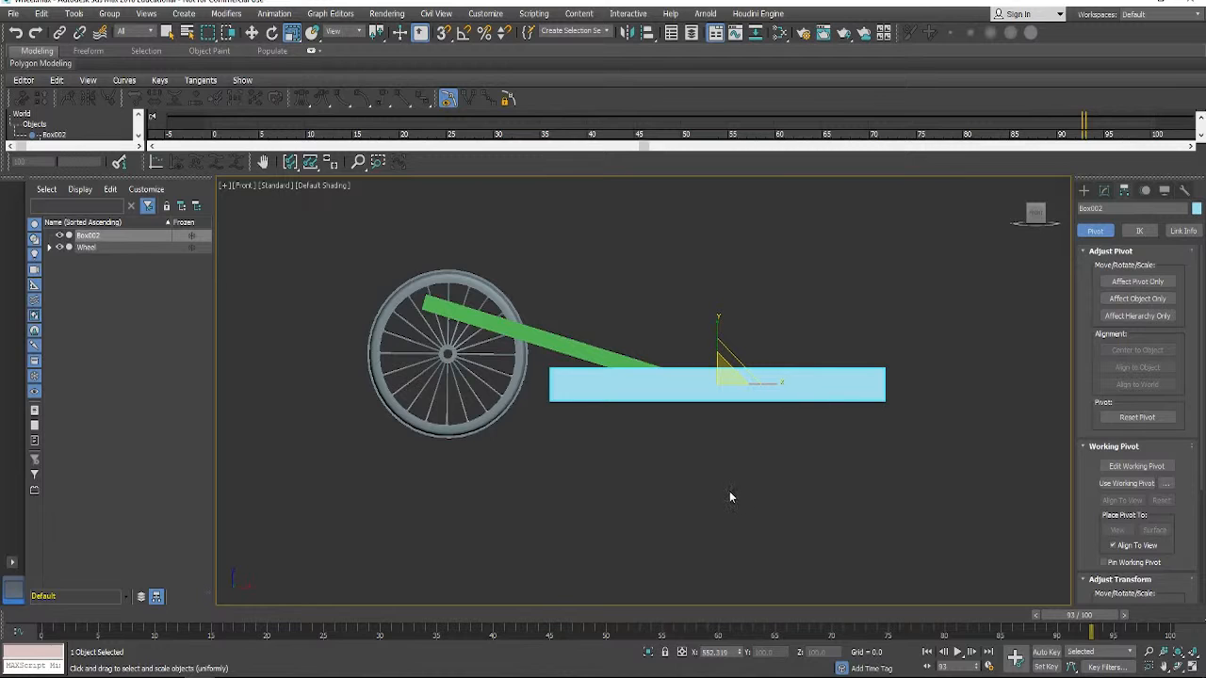
# Go to frame 0, make the guide bar see-through and lower it to about Z -23 over the rod's end.
pyautogui.moveTo(1084, 617); pyautogui.dragTo(42, 622)
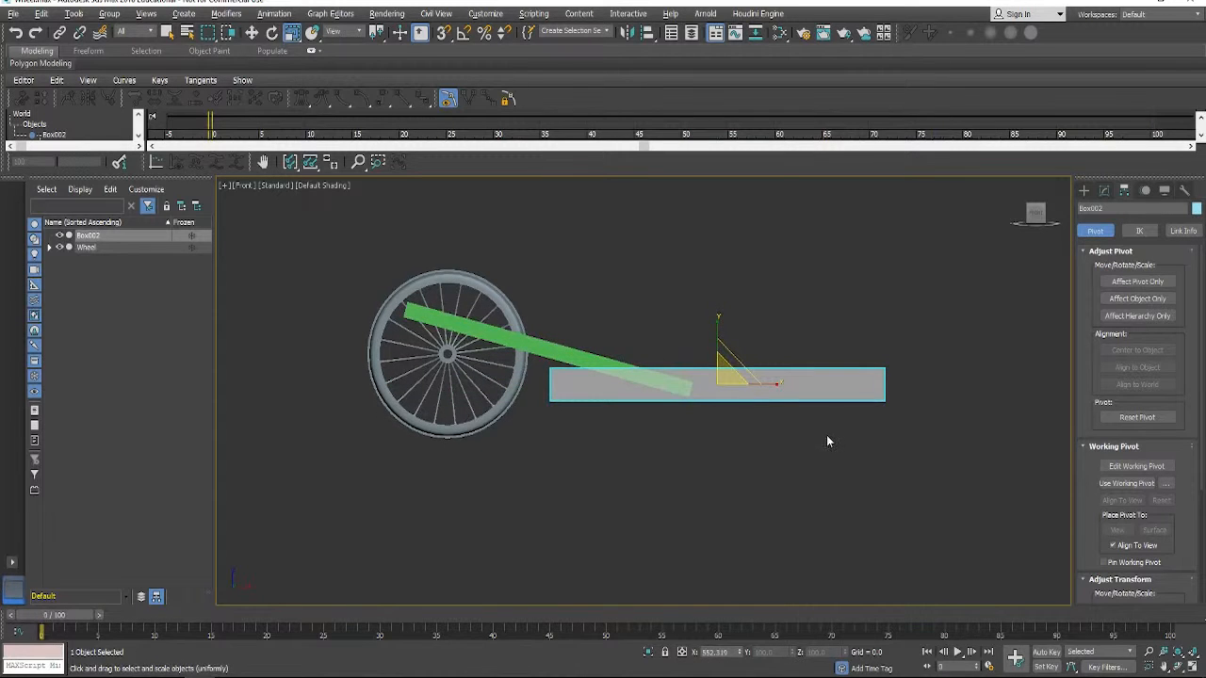
pyautogui.press('w')
pyautogui.moveTo(718, 333); pyautogui.dragTo(718, 337)
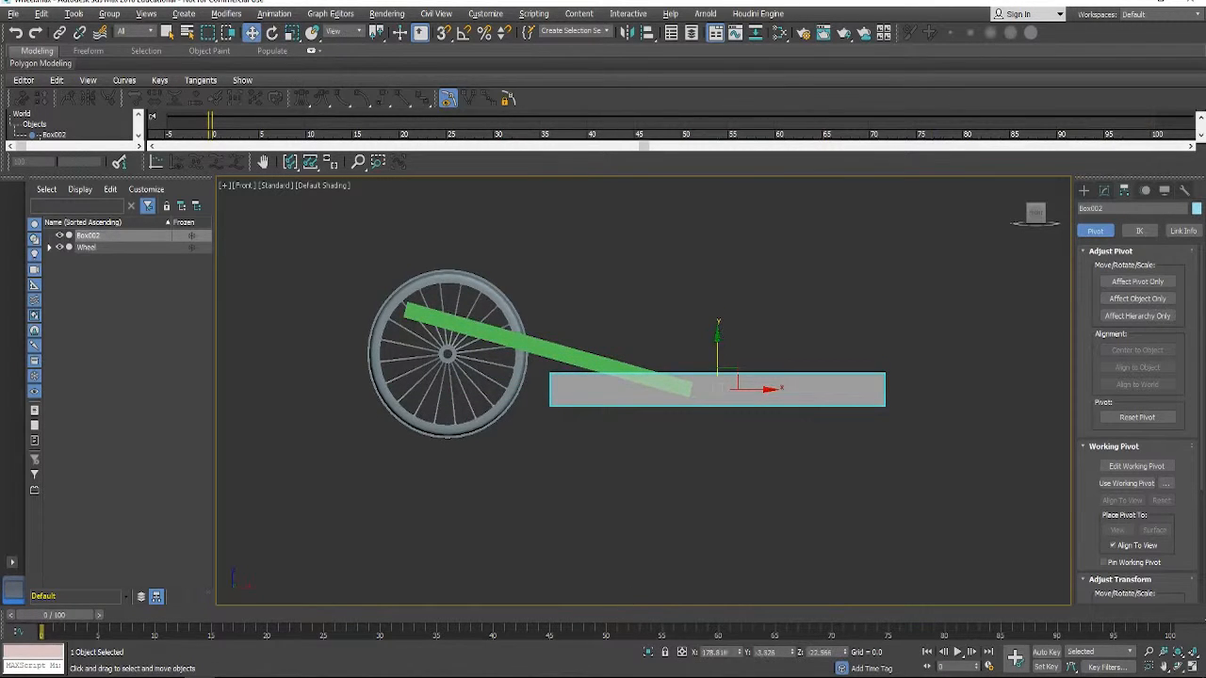
# Try adjusting the rod's Z Rotation key at frame 80 in the enlarged curve editor to about -230.6.
pyautogui.moveTo(47, 618); pyautogui.dragTo(960, 614)
pyautogui.press('w')
pyautogui.click(605, 375)
pyautogui.press('w')
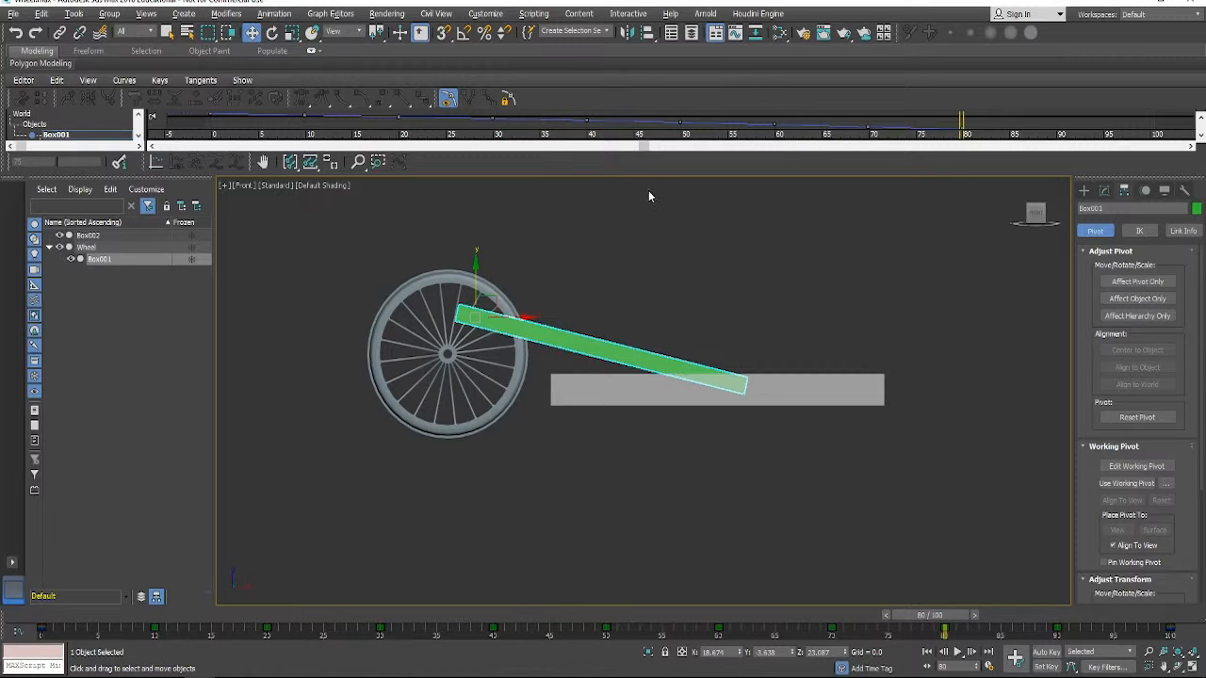
pyautogui.moveTo(658, 176); pyautogui.dragTo(673, 433)
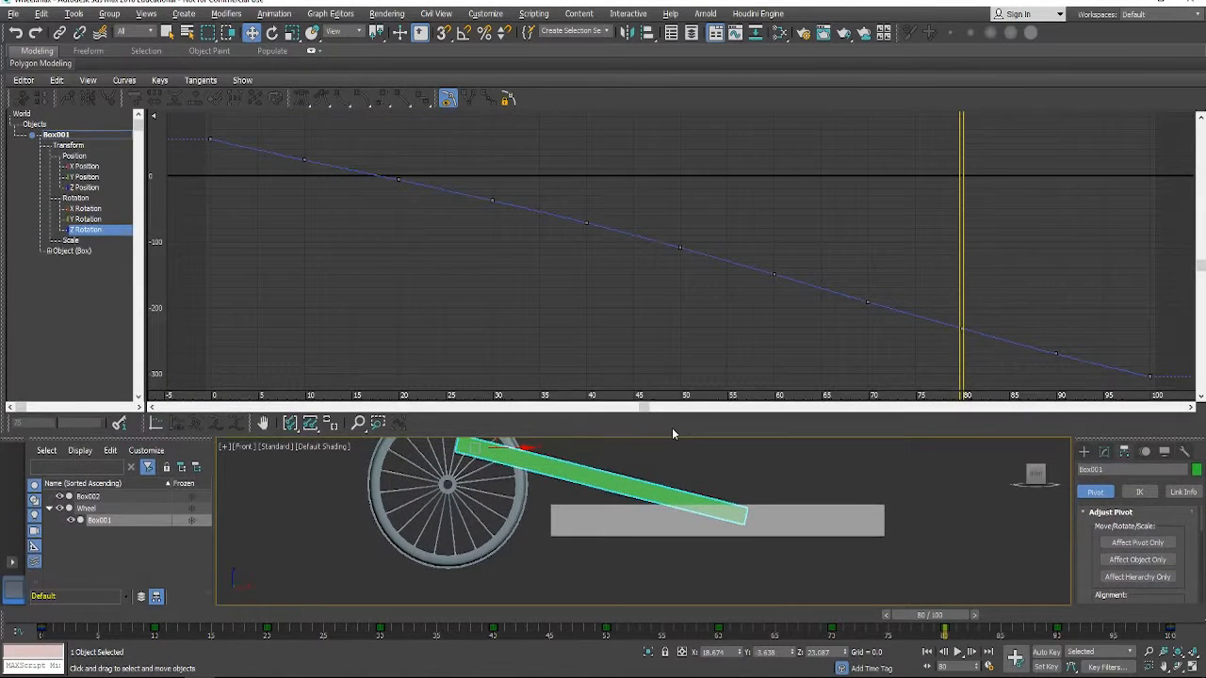
pyautogui.click(961, 330)
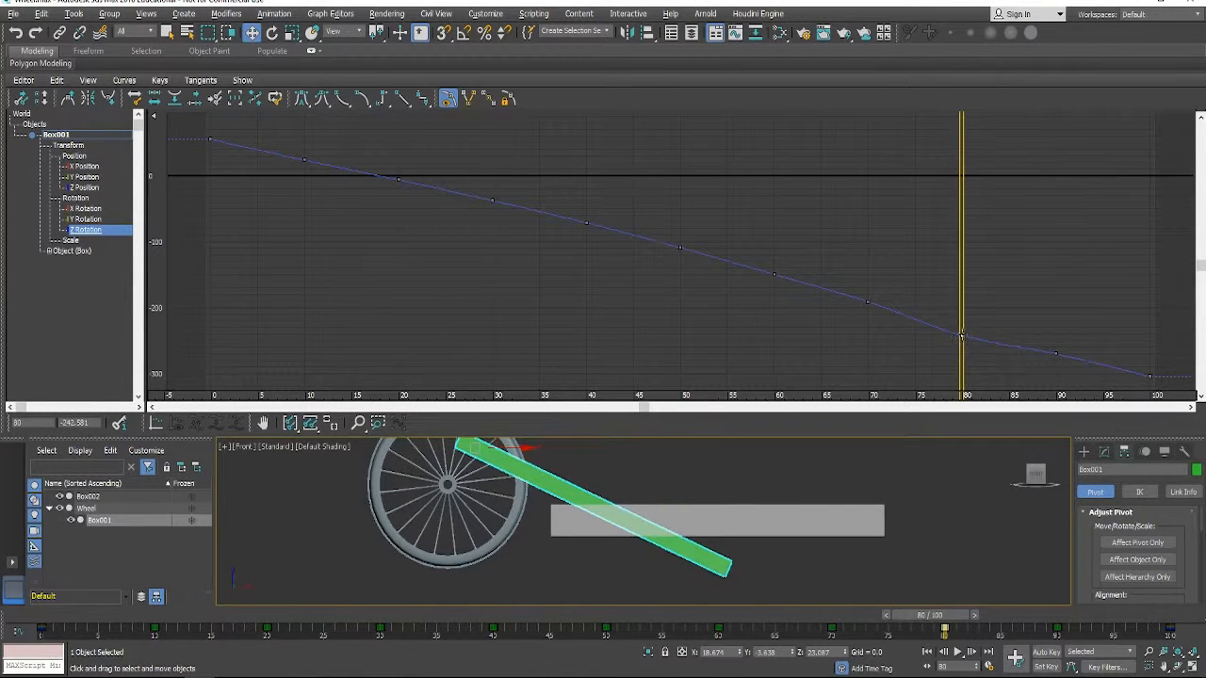
pyautogui.moveTo(961, 336); pyautogui.dragTo(960, 329)
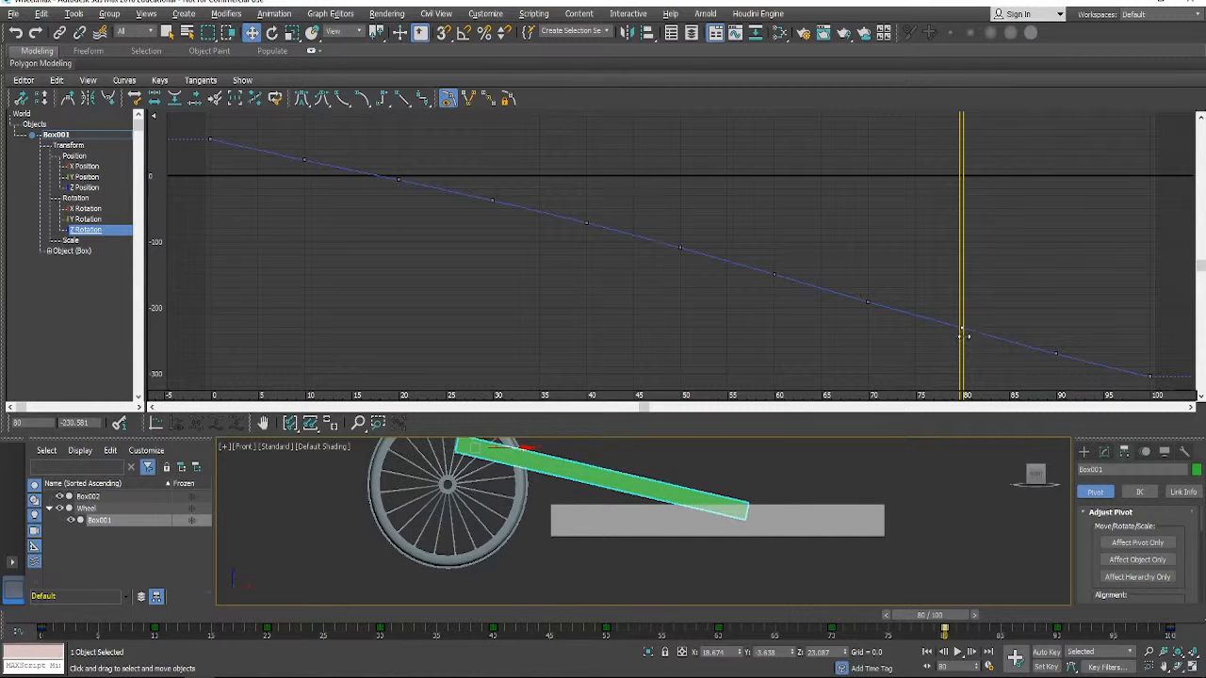
# Try rotating the rod slightly downward at frame 80, scrubbing back to frame 48 to check its path along the bar.
pyautogui.moveTo(539, 458); pyautogui.dragTo(570, 490, button='middle')
pyautogui.press('e')
pyautogui.moveTo(545, 453); pyautogui.dragTo(550, 450)
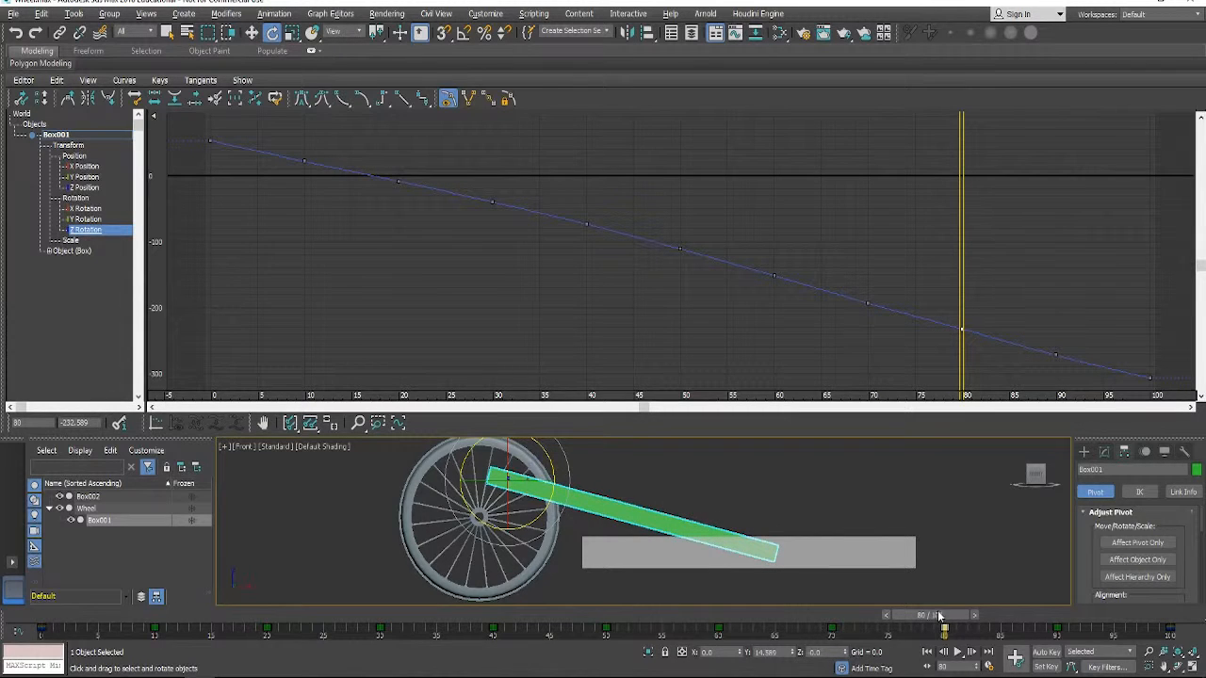
pyautogui.moveTo(938, 615); pyautogui.dragTo(622, 578)
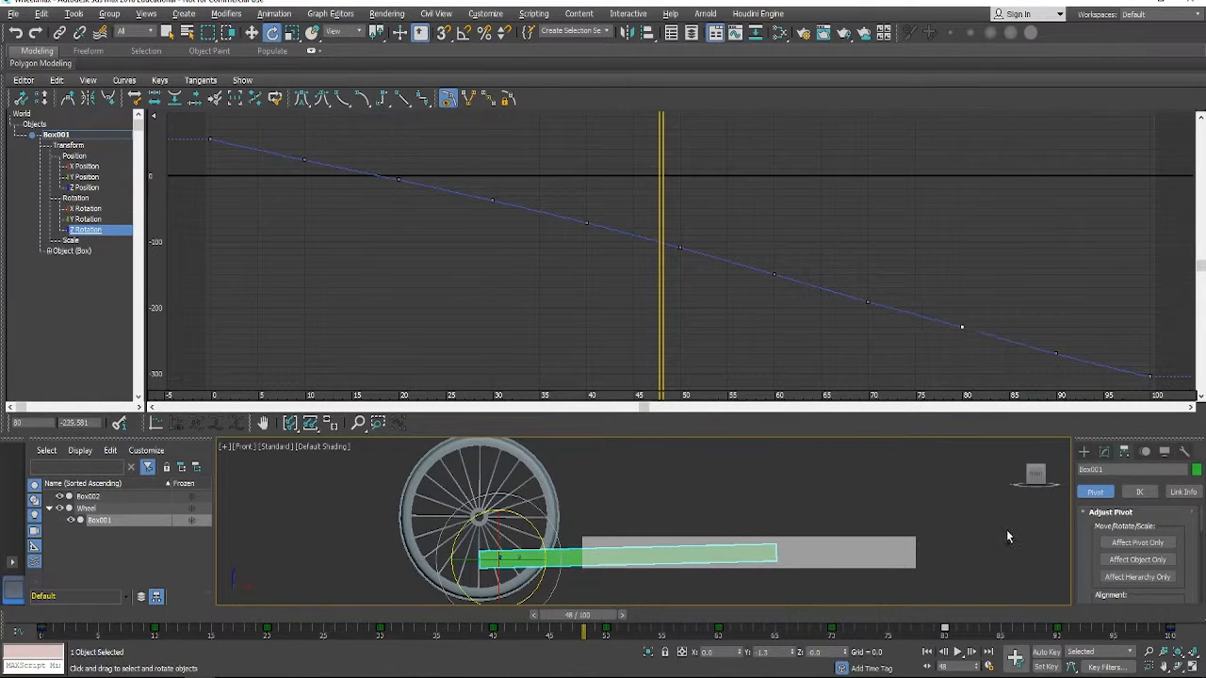
# Undo the last rotation edits made to the rod.
pyautogui.press('k')
pyautogui.hotkey('ctrl', 'z')
pyautogui.hotkey('ctrl', 'z')
pyautogui.hotkey('ctrl', 'z')
pyautogui.hotkey('ctrl', 'z')
pyautogui.hotkey('ctrl', 'z')
pyautogui.click(888, 629)
pyautogui.press('Delete')
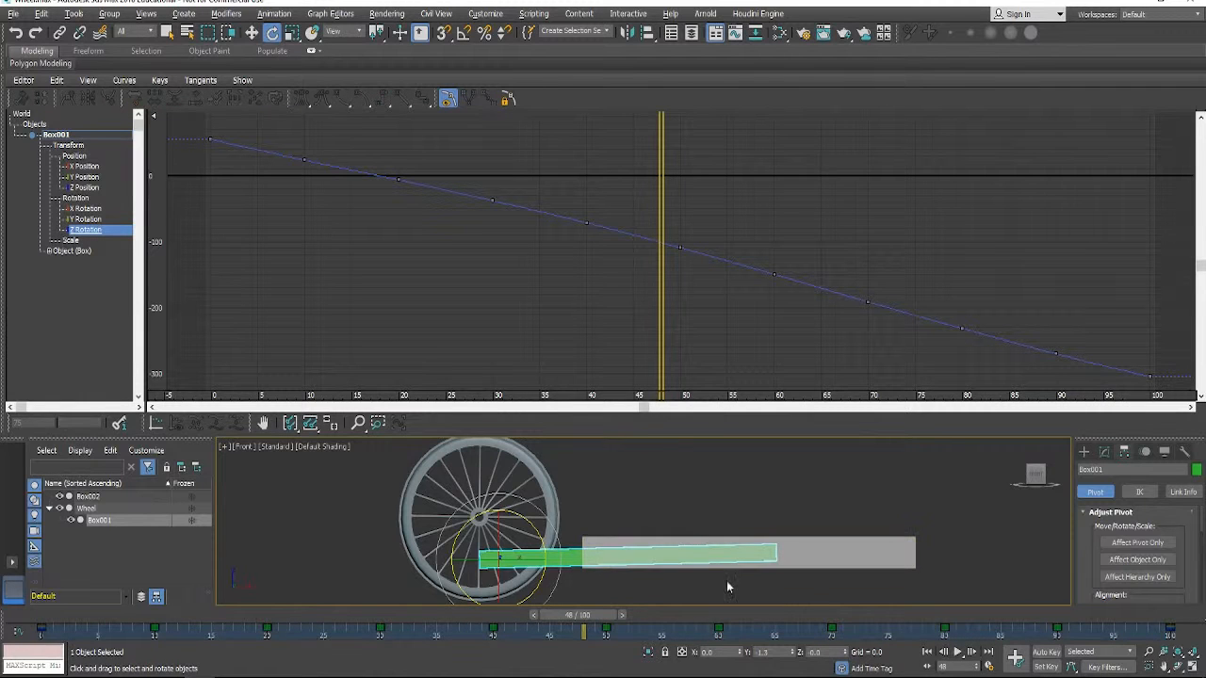
# Rotate the rod at frame 80 in small increments to about 15.5° so its end drops further into the guide bar.
pyautogui.moveTo(565, 619); pyautogui.dragTo(930, 634)
pyautogui.press('e')
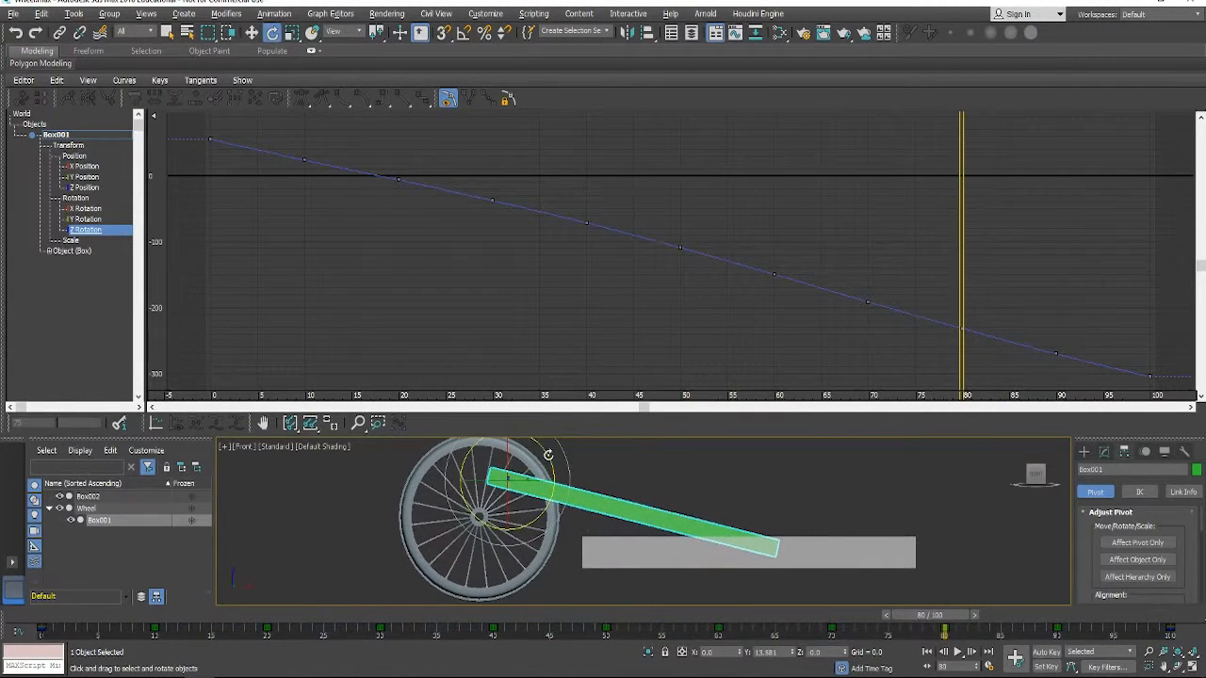
pyautogui.moveTo(550, 460); pyautogui.dragTo(551, 460)
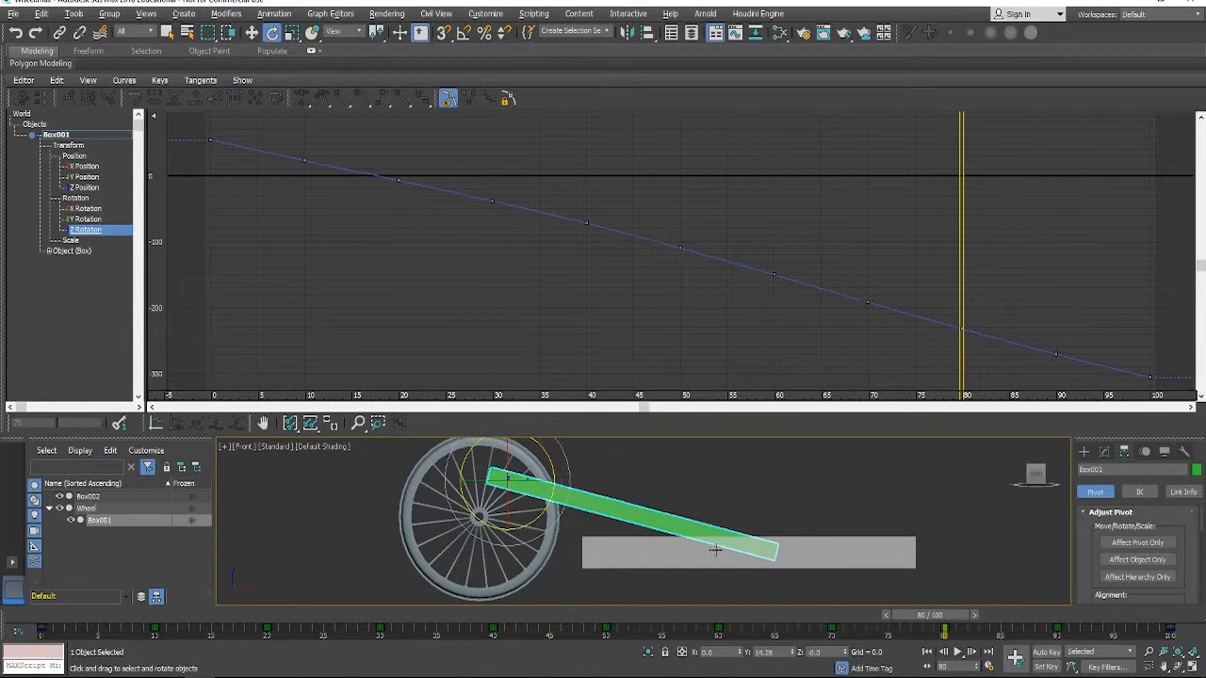
pyautogui.moveTo(938, 616)
pyautogui.mouseDown()
pyautogui.moveTo(488, 607)
pyautogui.moveTo(831, 589)
pyautogui.moveTo(629, 583)
pyautogui.moveTo(1045, 593)
pyautogui.moveTo(945, 594)
pyautogui.mouseUp()
pyautogui.press('e')
pyautogui.moveTo(544, 454); pyautogui.dragTo(544, 456)
# Lower the guide bar to about Z -25.8 to line up with the rod's end, and scrub the animation to check.
pyautogui.click(821, 551)
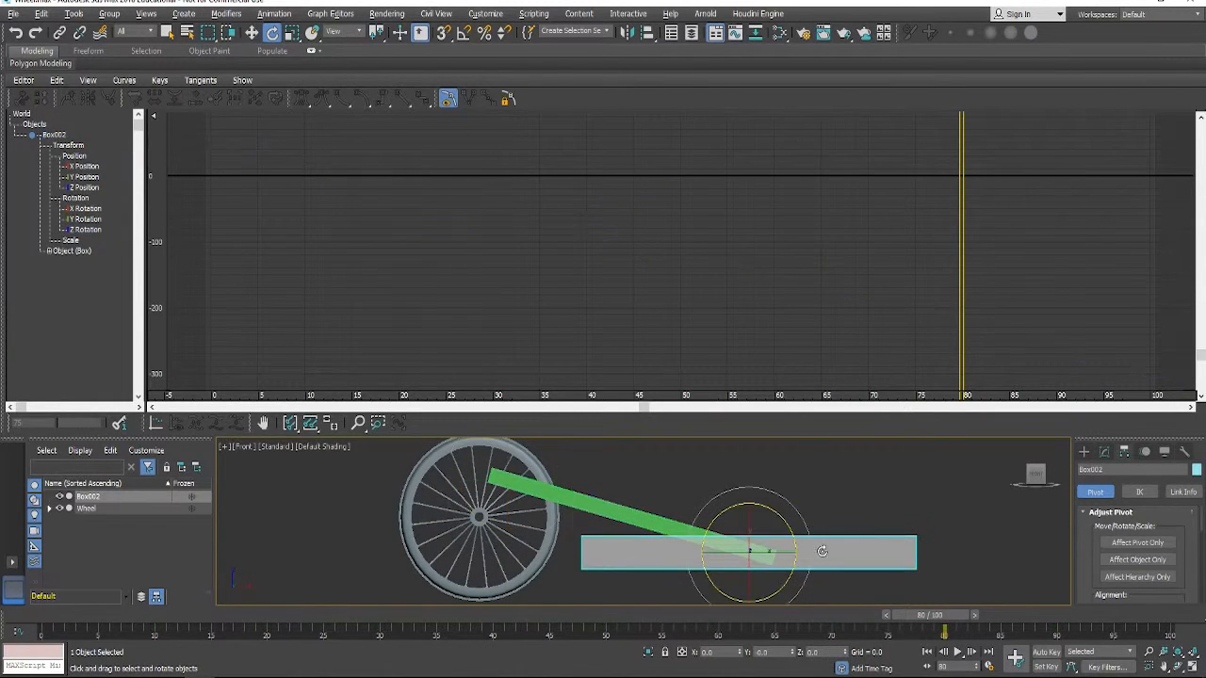
pyautogui.press('w')
pyautogui.moveTo(749, 500); pyautogui.dragTo(748, 505)
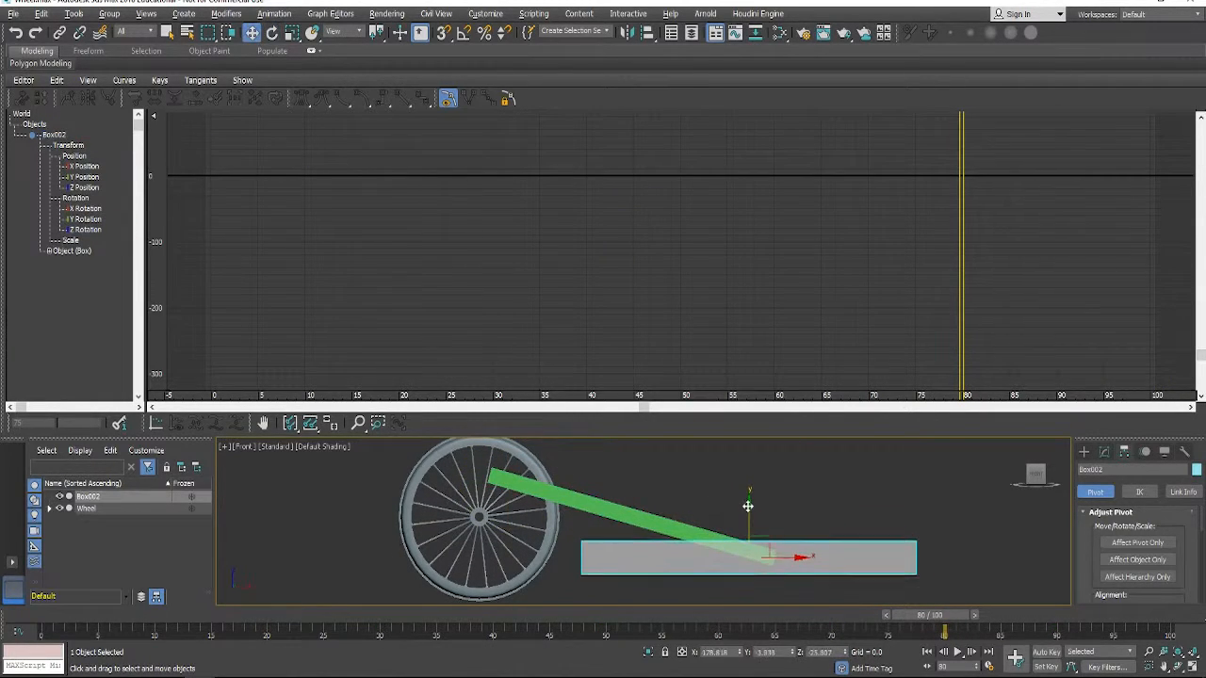
pyautogui.moveTo(933, 617); pyautogui.dragTo(939, 590)
pyautogui.press('w')
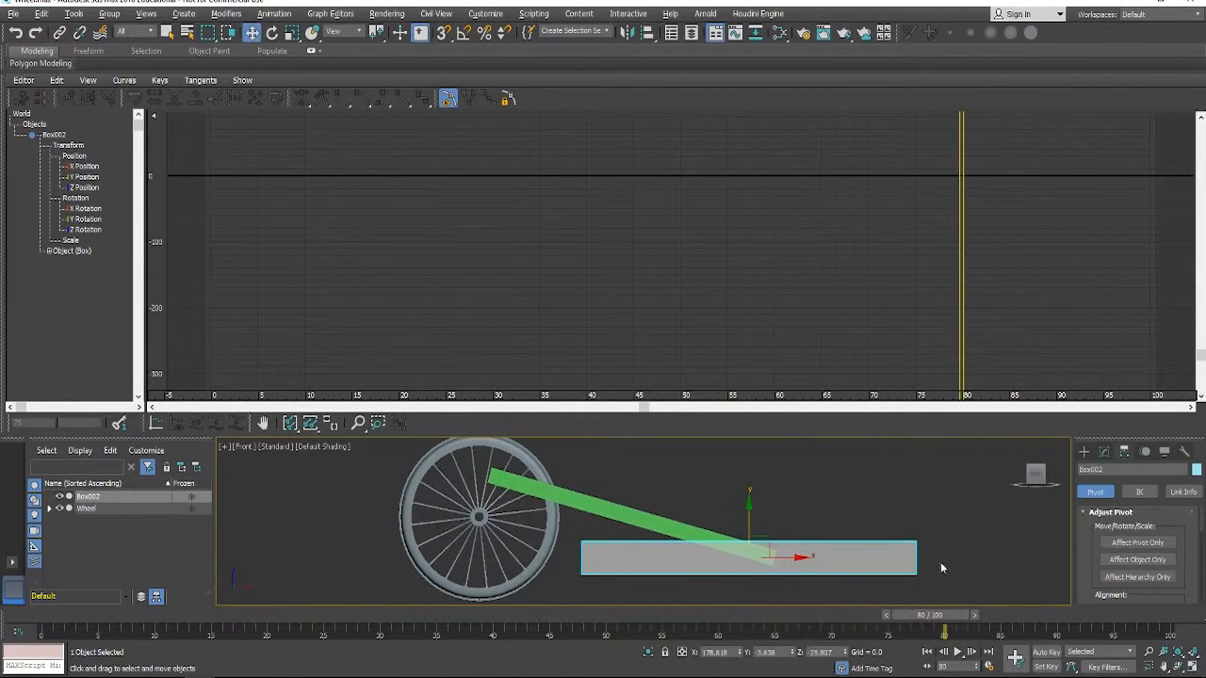
# Record a slight downward rotation of the rod at frame 80 to about 16.6° with Auto Key, and shrink the curve editor.
pyautogui.click(1045, 651)
pyautogui.press('e')
pyautogui.moveTo(761, 510); pyautogui.dragTo(770, 512)
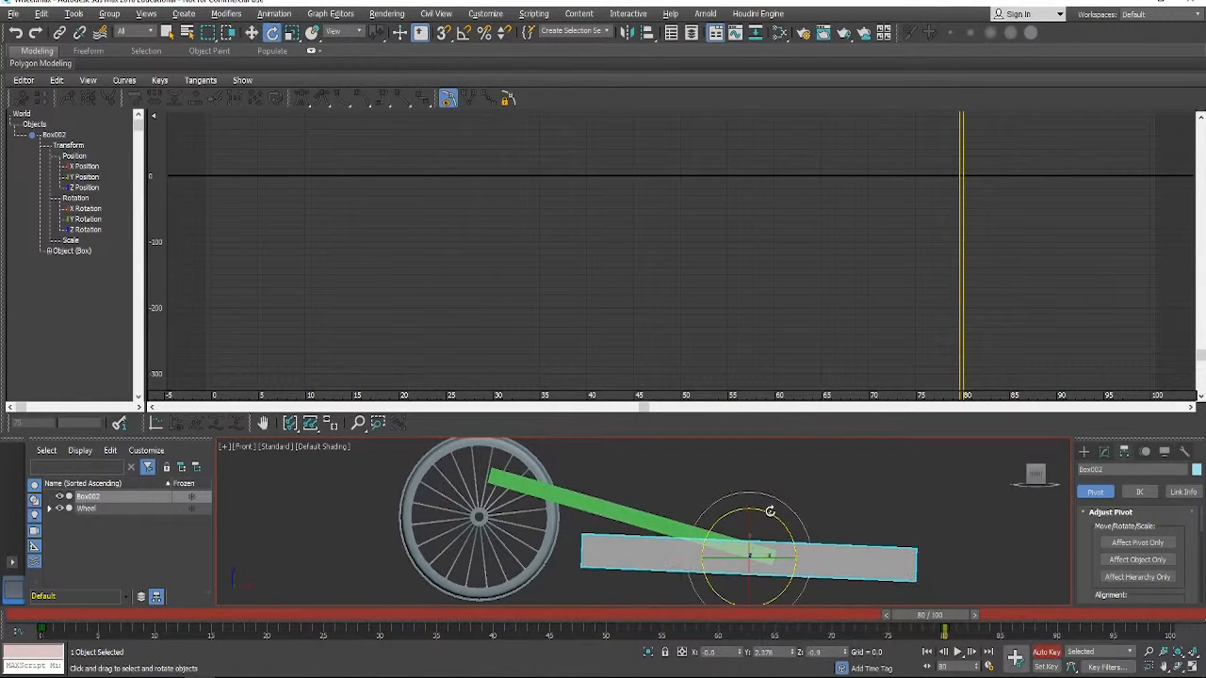
pyautogui.hotkey('ctrl', 'z')
pyautogui.click(683, 529)
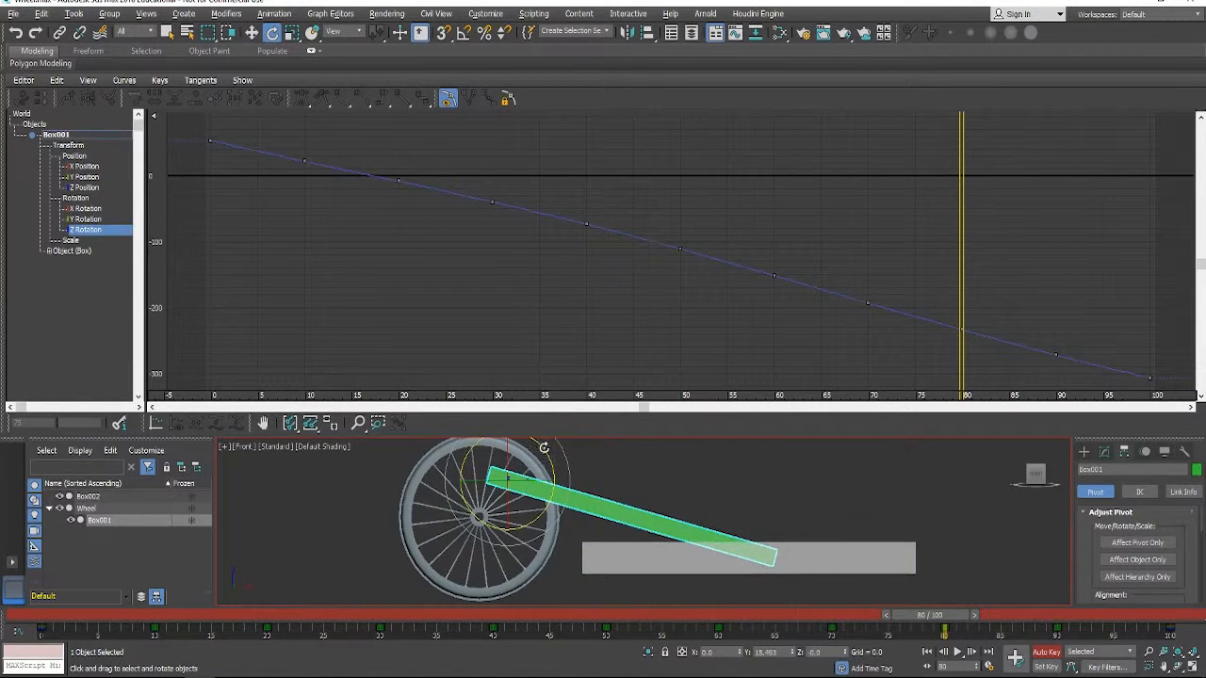
pyautogui.moveTo(544, 447); pyautogui.dragTo(545, 449)
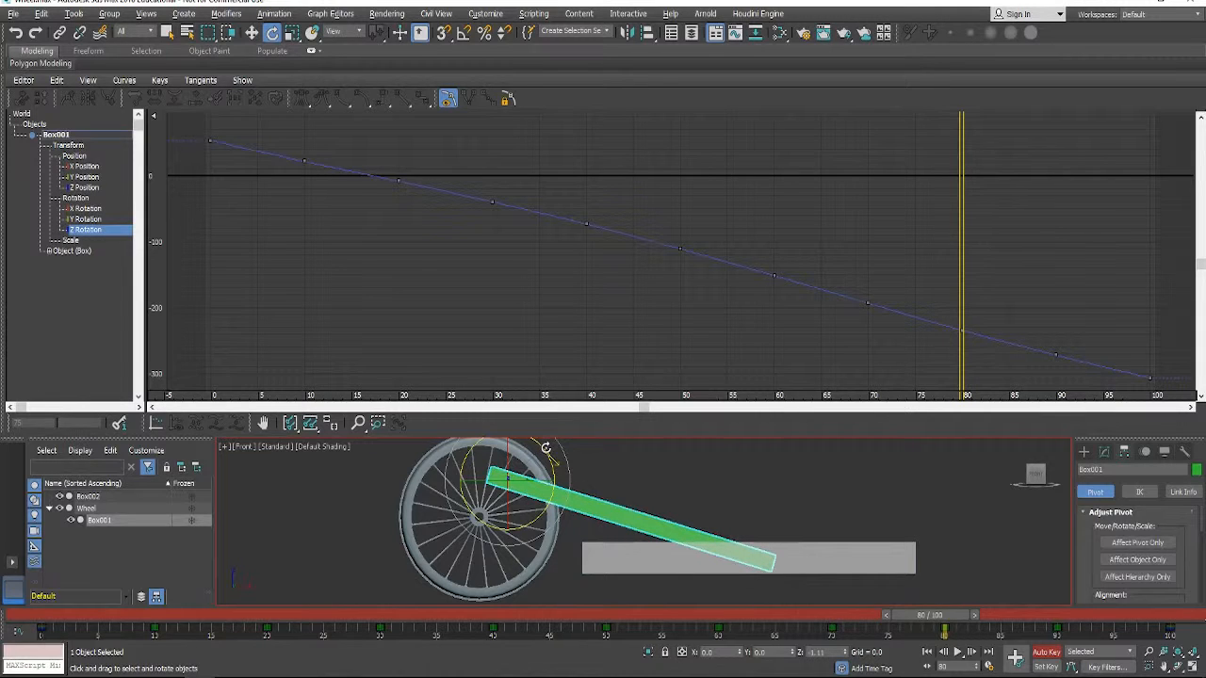
pyautogui.moveTo(942, 617); pyautogui.dragTo(952, 549)
pyautogui.press('e')
pyautogui.moveTo(667, 434); pyautogui.dragTo(641, 186)
pyautogui.click(1040, 653)
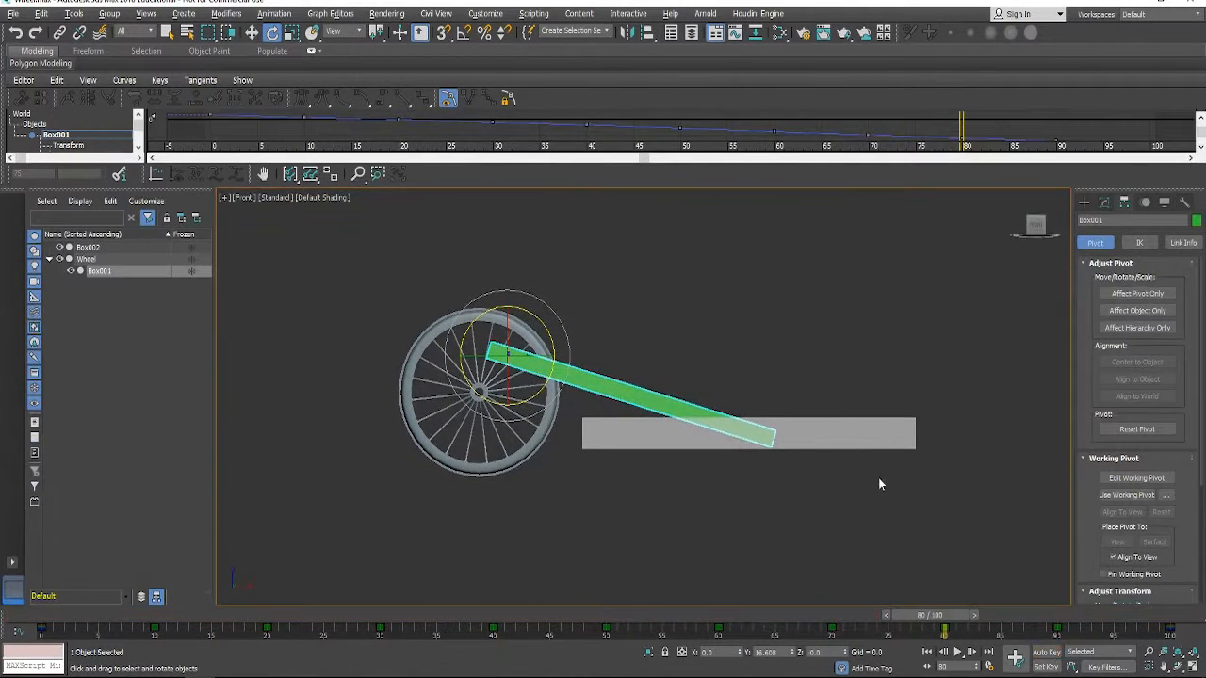
# Lower the guide bar to about Z -29 and scrub to frame 100 to check the rod's end against it.
pyautogui.click(829, 435)
pyautogui.press('w')
pyautogui.moveTo(748, 382); pyautogui.dragTo(750, 388)
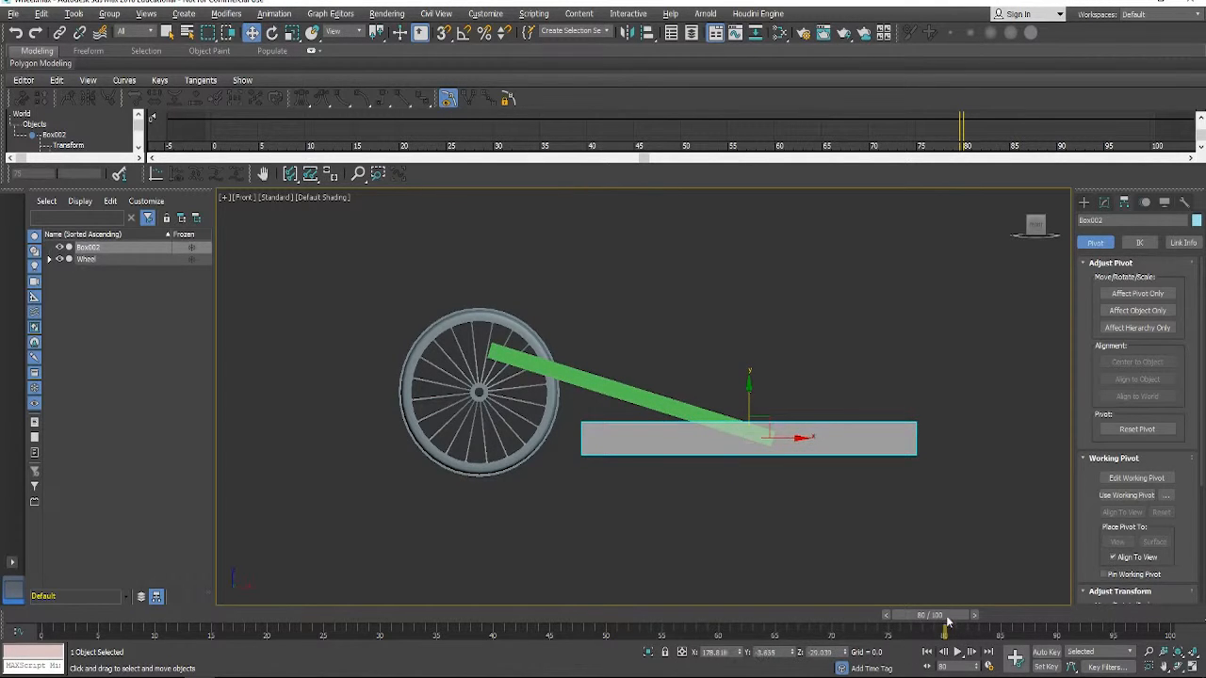
pyautogui.moveTo(949, 619); pyautogui.dragTo(924, 545)
pyautogui.press('e')
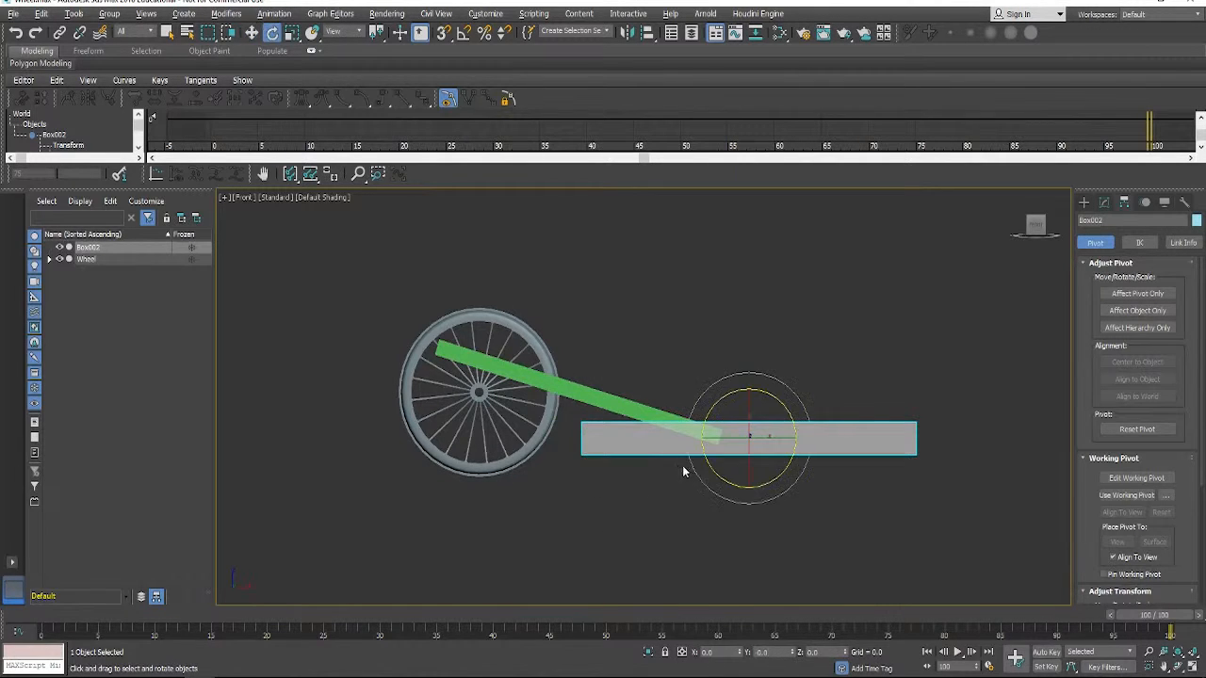
# Reset the guide bar's X scale to 100% and set its width to 20.
pyautogui.press('w')
pyautogui.press('e')
pyautogui.press('r')
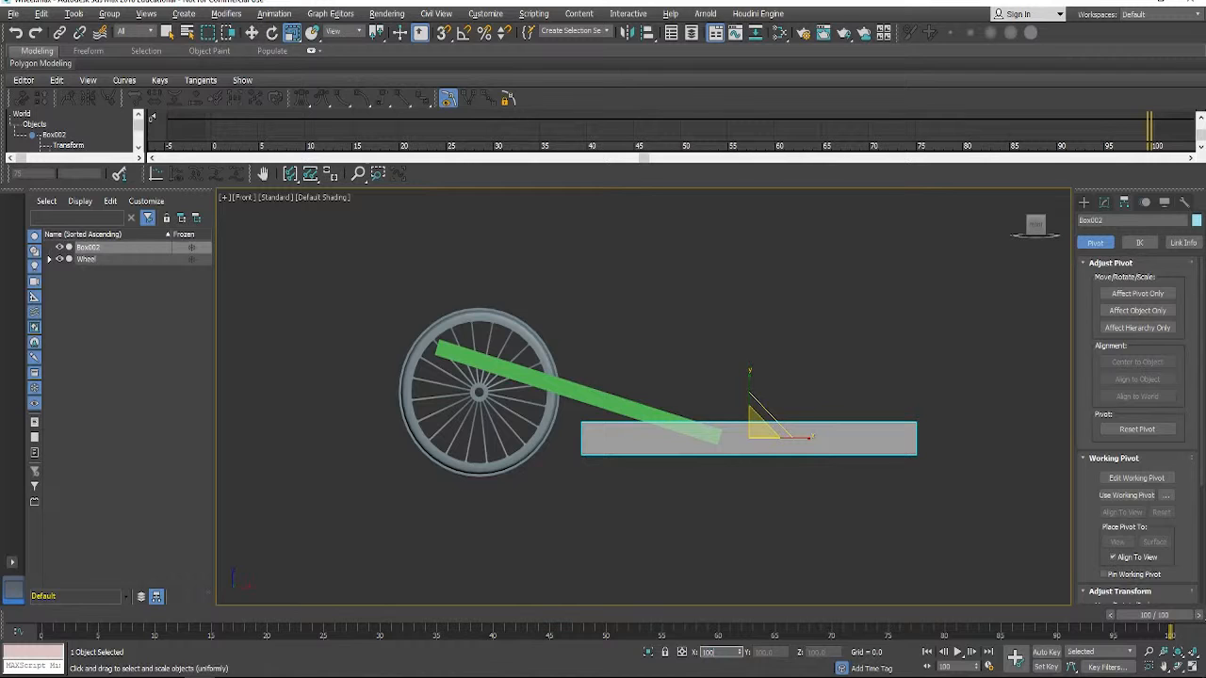
pyautogui.press('Return')
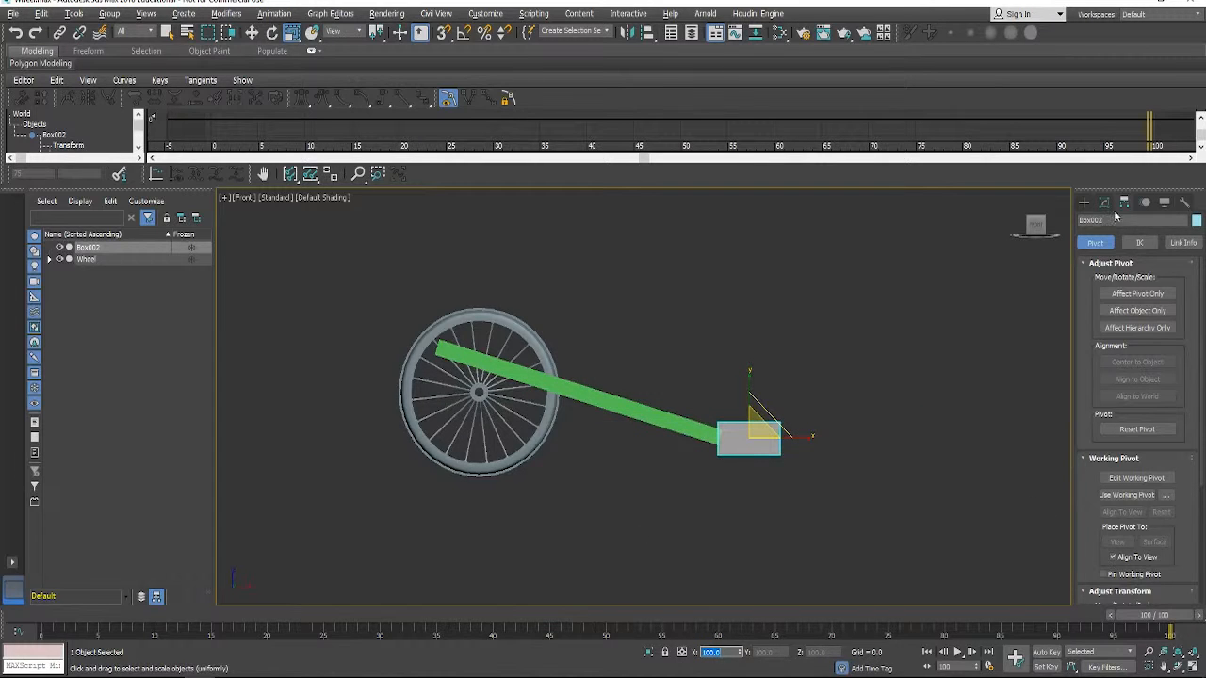
pyautogui.click(1105, 203)
pyautogui.scroll(2, 738, 435)
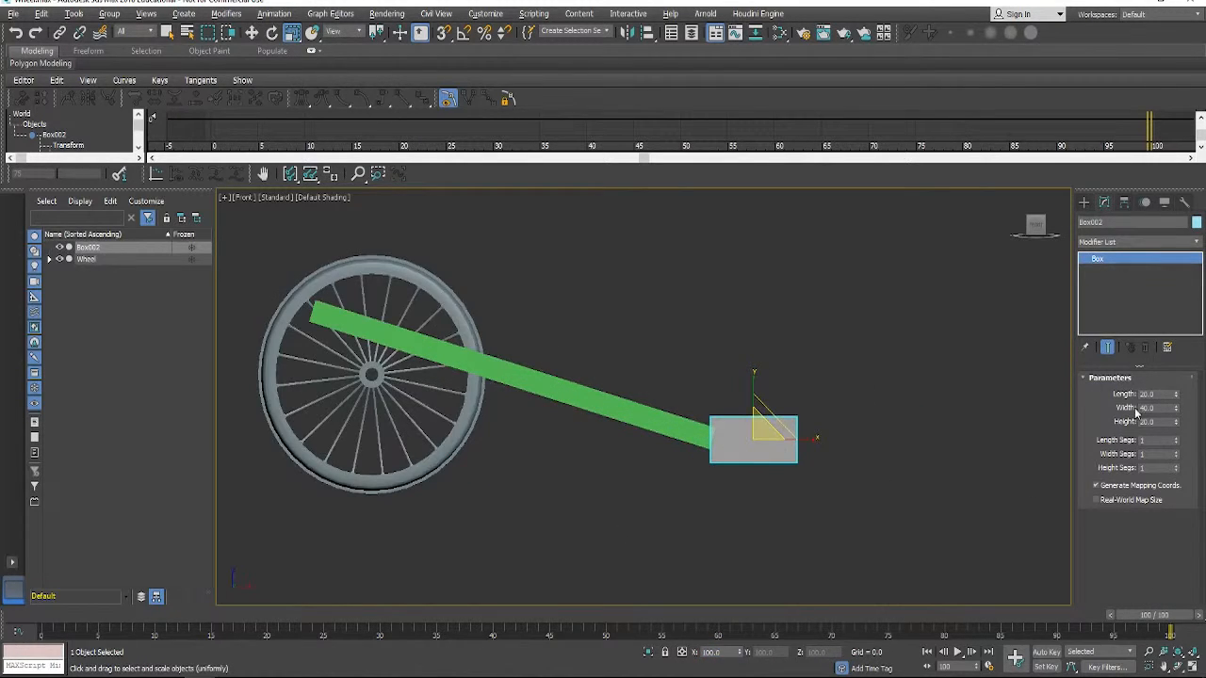
pyautogui.write('20')
pyautogui.press('Return')
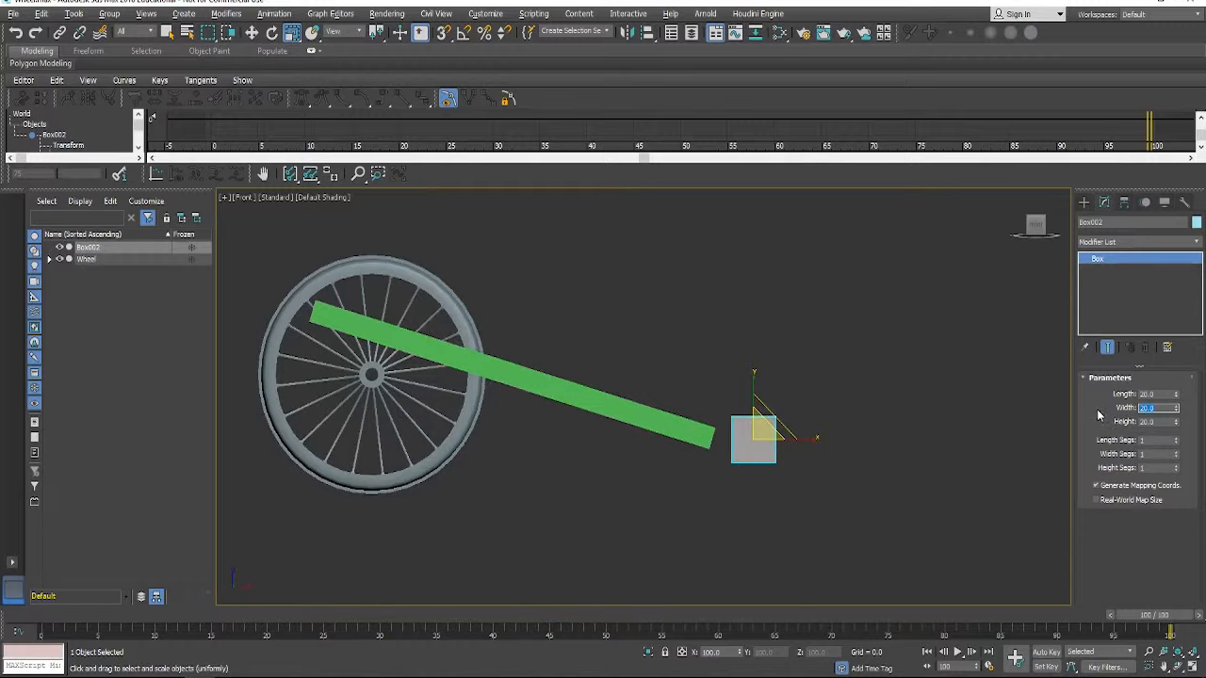
# Move the guide box along X to about 166.1 so it covers the end of the rod.
pyautogui.click(983, 460)
pyautogui.press('e')
pyautogui.click(770, 440)
pyautogui.press('w')
pyautogui.press('e')
pyautogui.press('w')
pyautogui.moveTo(805, 441); pyautogui.dragTo(777, 440)
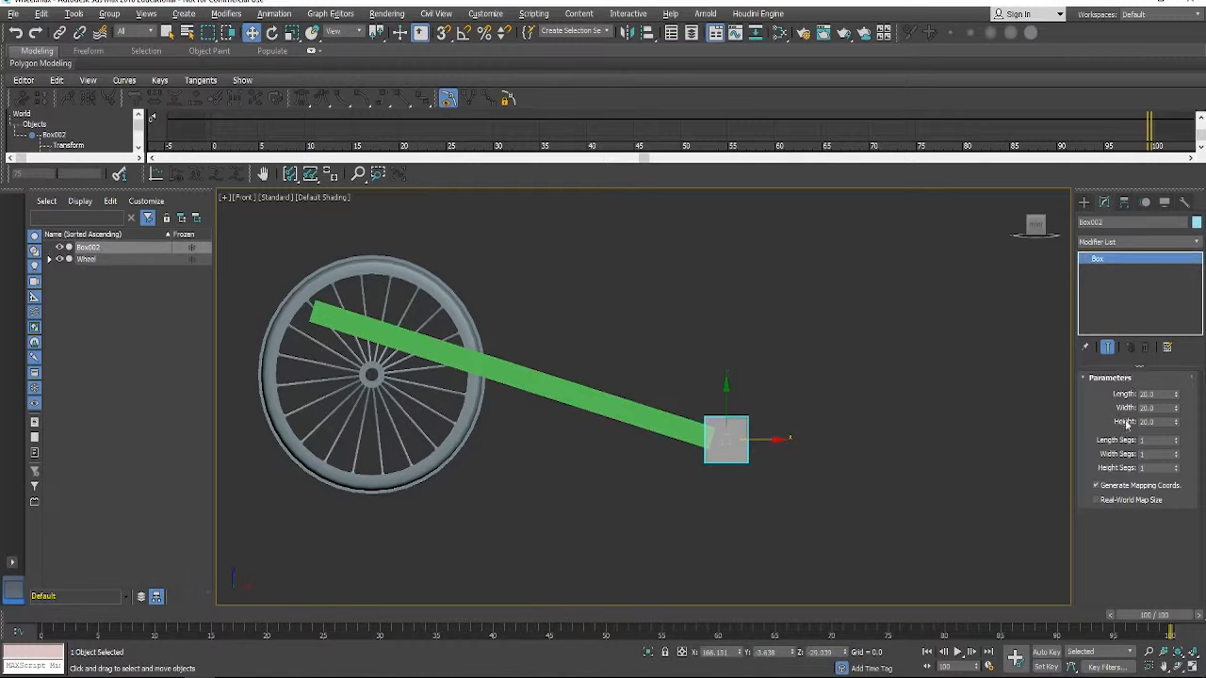
# Switch to a perspective view showing the wheel, rod and box at a slight angle, and return to frame 0.
pyautogui.scroll(-2, 756, 458)
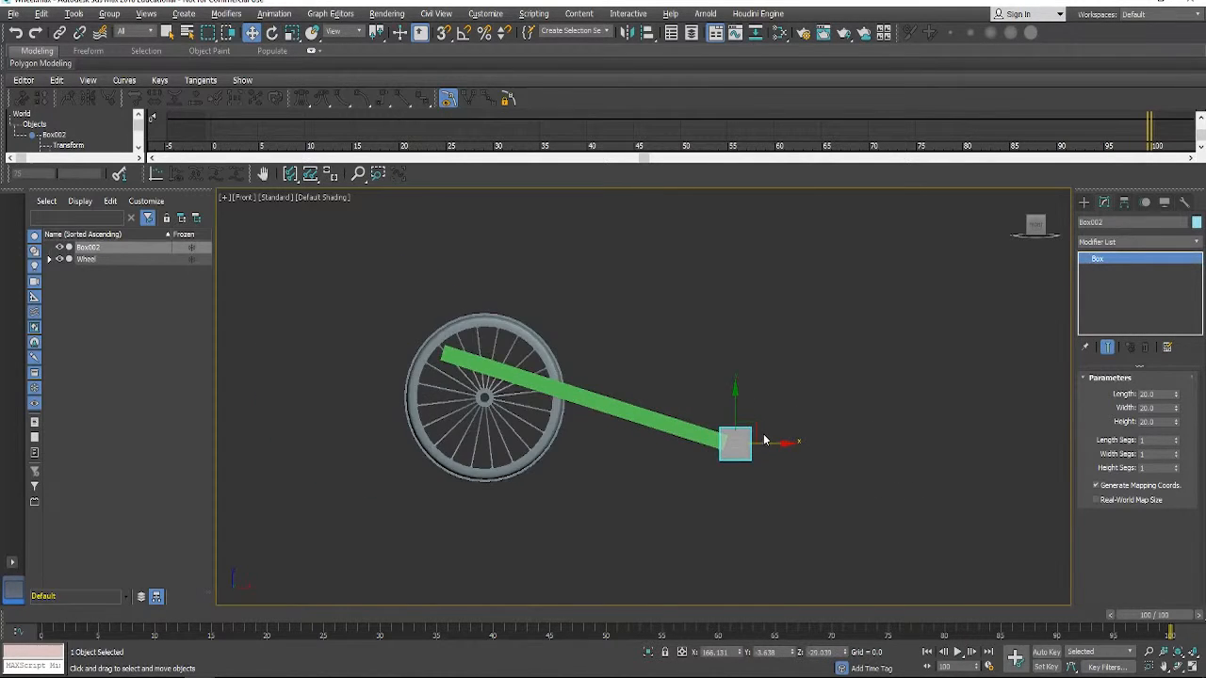
pyautogui.press('p')
pyautogui.keyDown('alt'); pyautogui.moveTo(755, 452); pyautogui.dragTo(730, 432, button='middle'); pyautogui.keyUp('alt')
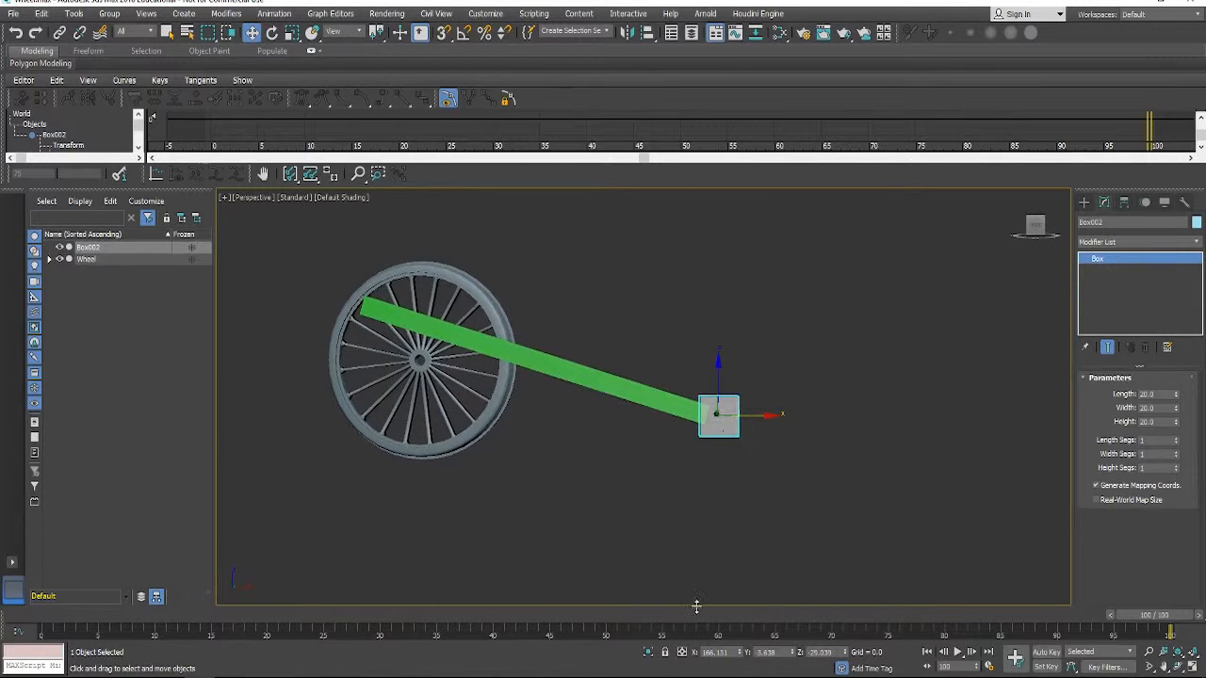
pyautogui.moveTo(1171, 622); pyautogui.dragTo(71, 546)
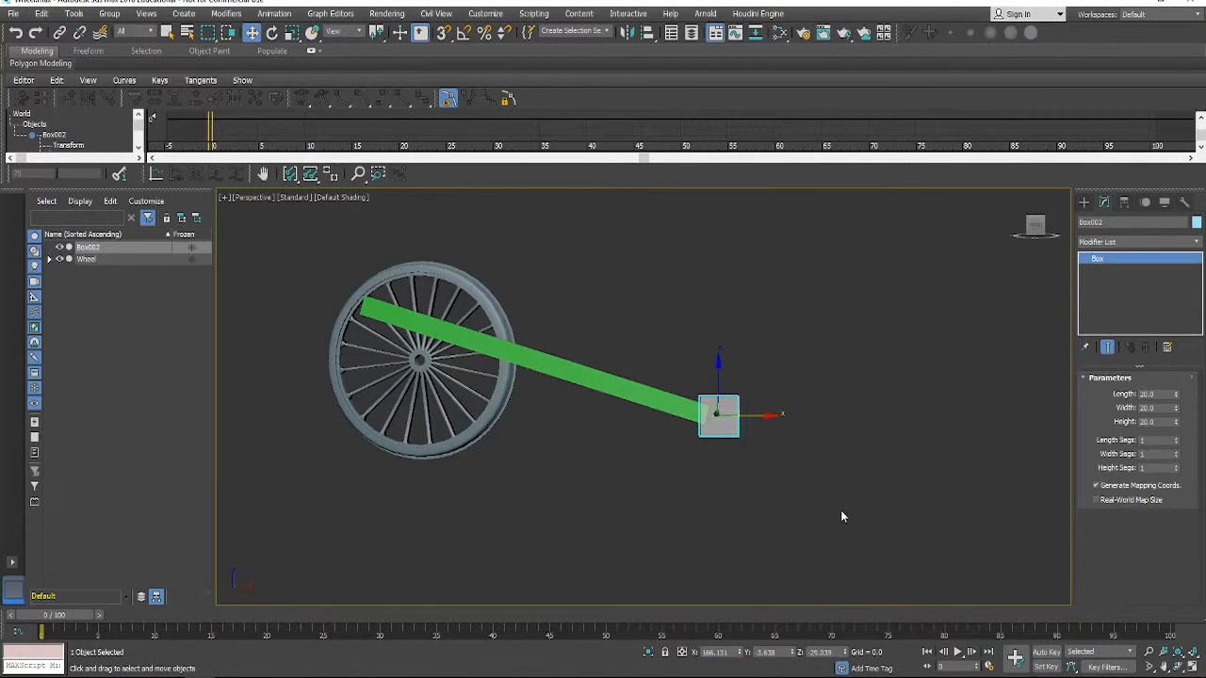
pyautogui.moveTo(826, 507)
pyautogui.keyDown('alt'); pyautogui.mouseDown(button='middle')
pyautogui.moveTo(810, 506)
pyautogui.moveTo(843, 511)
pyautogui.moveTo(832, 521)
pyautogui.mouseUp(button='middle'); pyautogui.keyUp('alt')
pyautogui.hotkey('alt', 'x')
pyautogui.hotkey('alt', 'x')
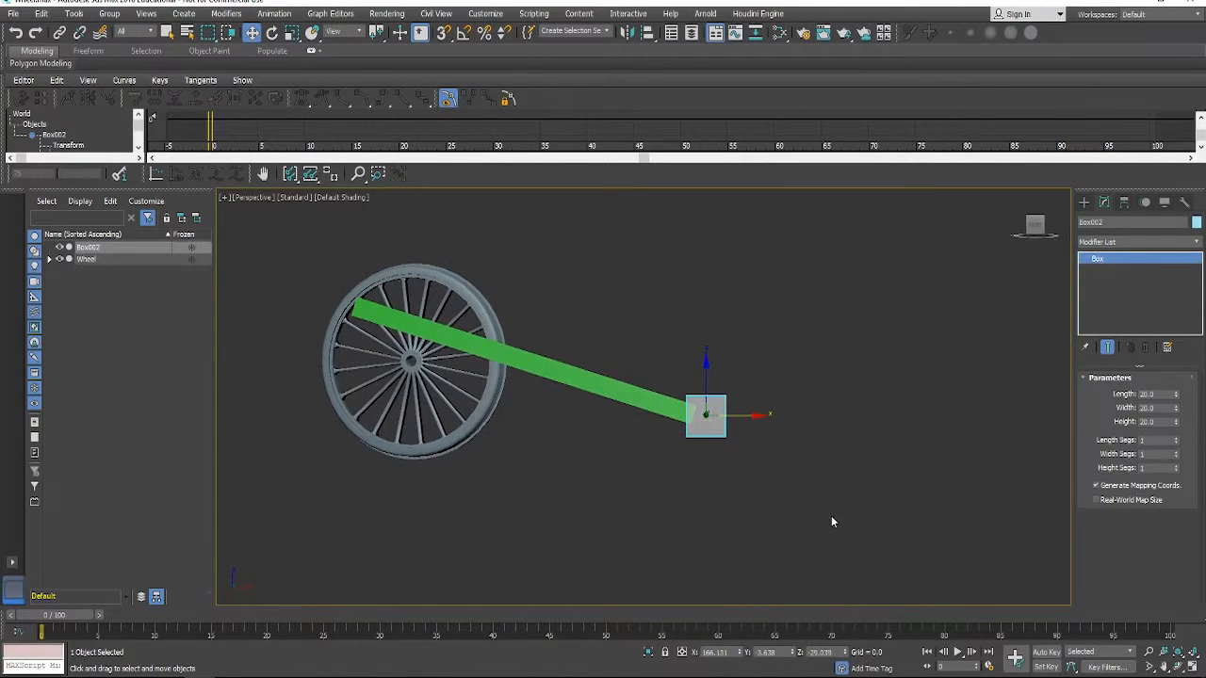
# In the front view, turn on Auto Key and keyframe the box at X about 158.6 on frame 10 and 161.7 on frame 20.
pyautogui.press('f')
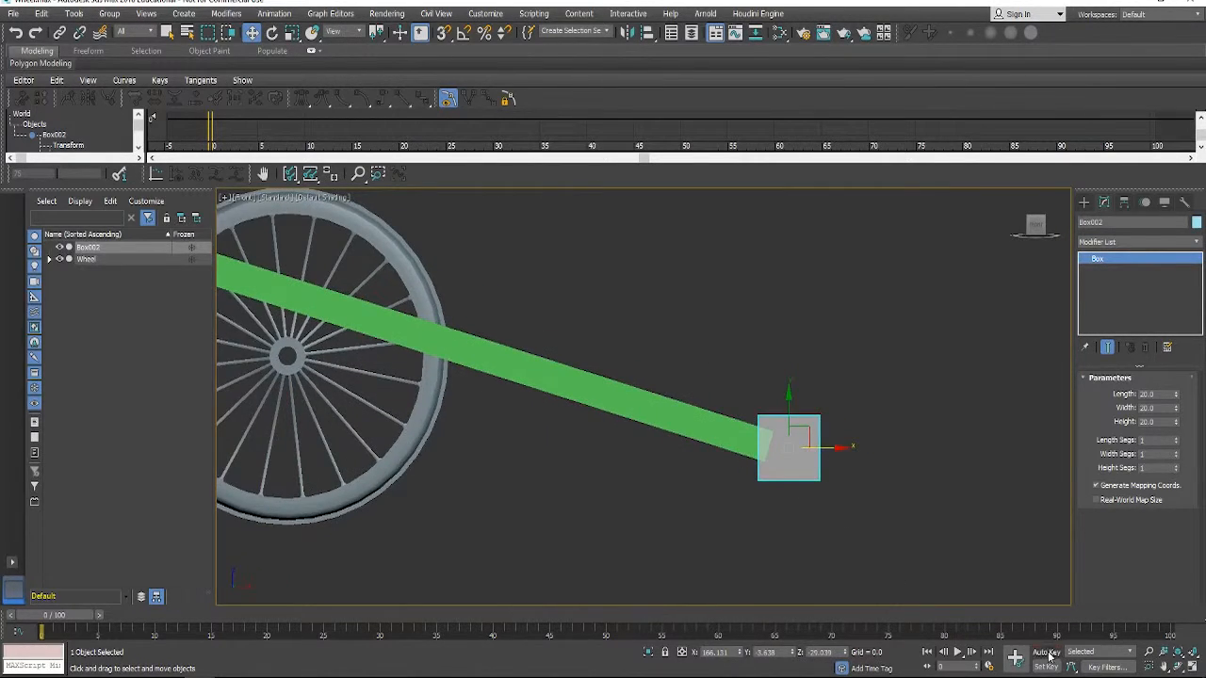
pyautogui.click(1048, 655)
pyautogui.moveTo(72, 616); pyautogui.dragTo(176, 620)
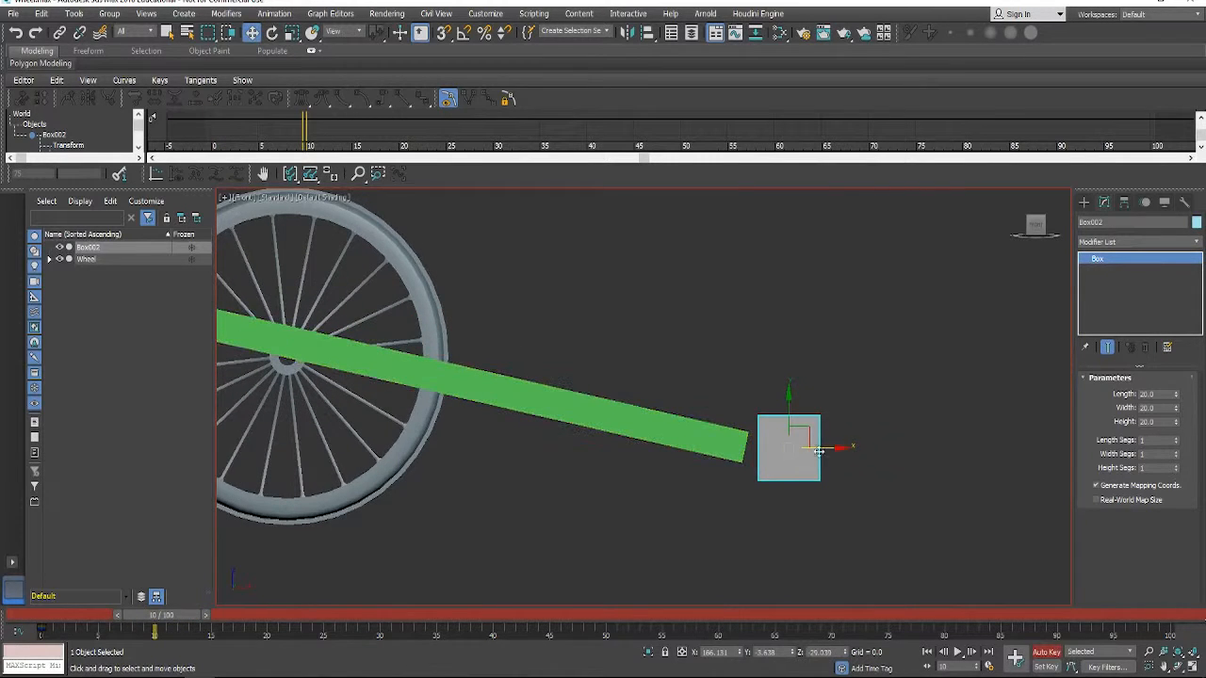
pyautogui.moveTo(840, 449); pyautogui.dragTo(817, 453)
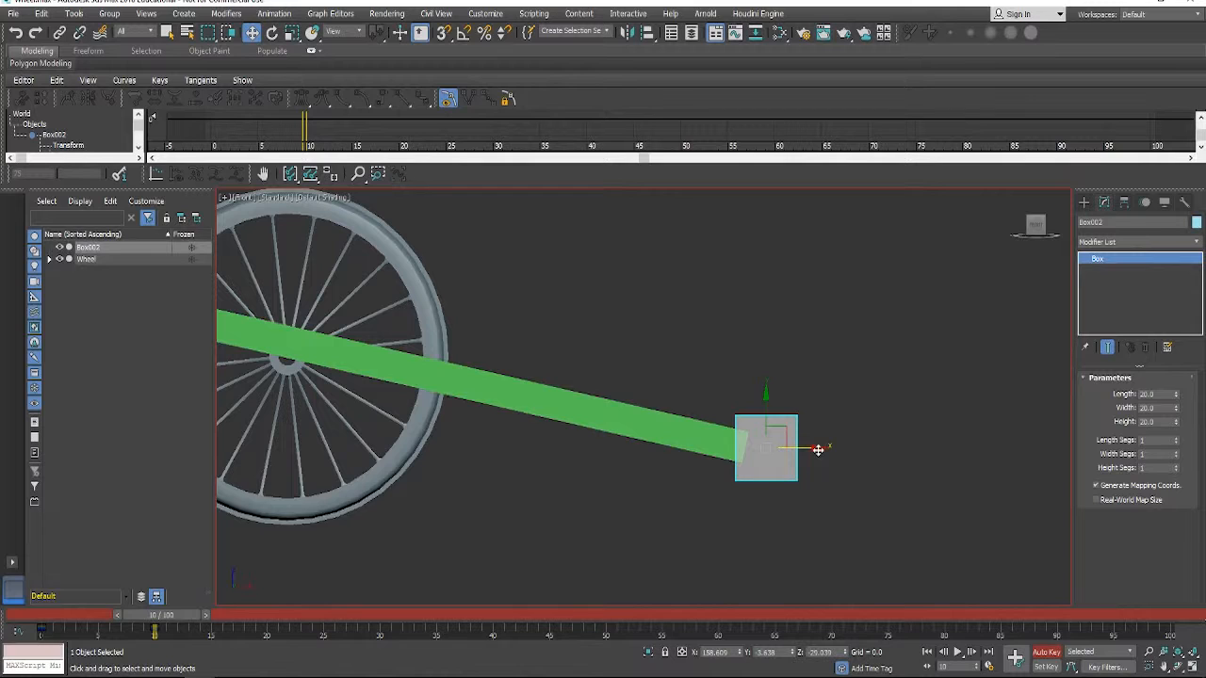
pyautogui.moveTo(163, 617); pyautogui.dragTo(267, 617)
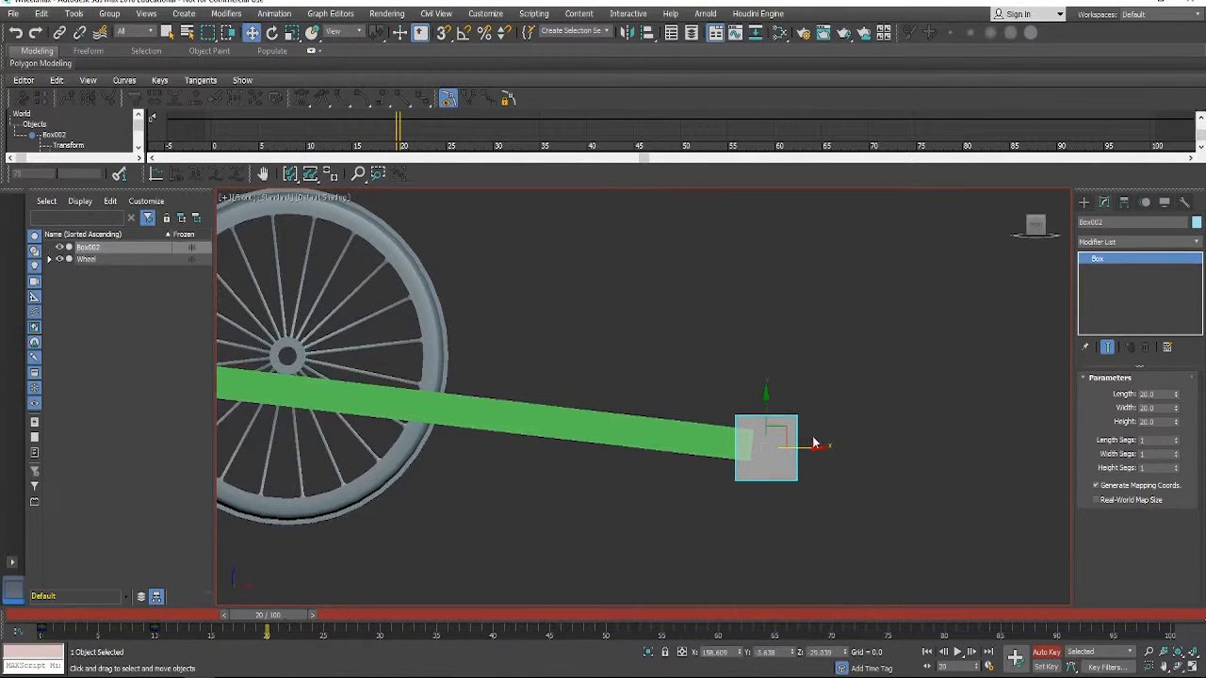
pyautogui.moveTo(816, 450); pyautogui.dragTo(828, 450)
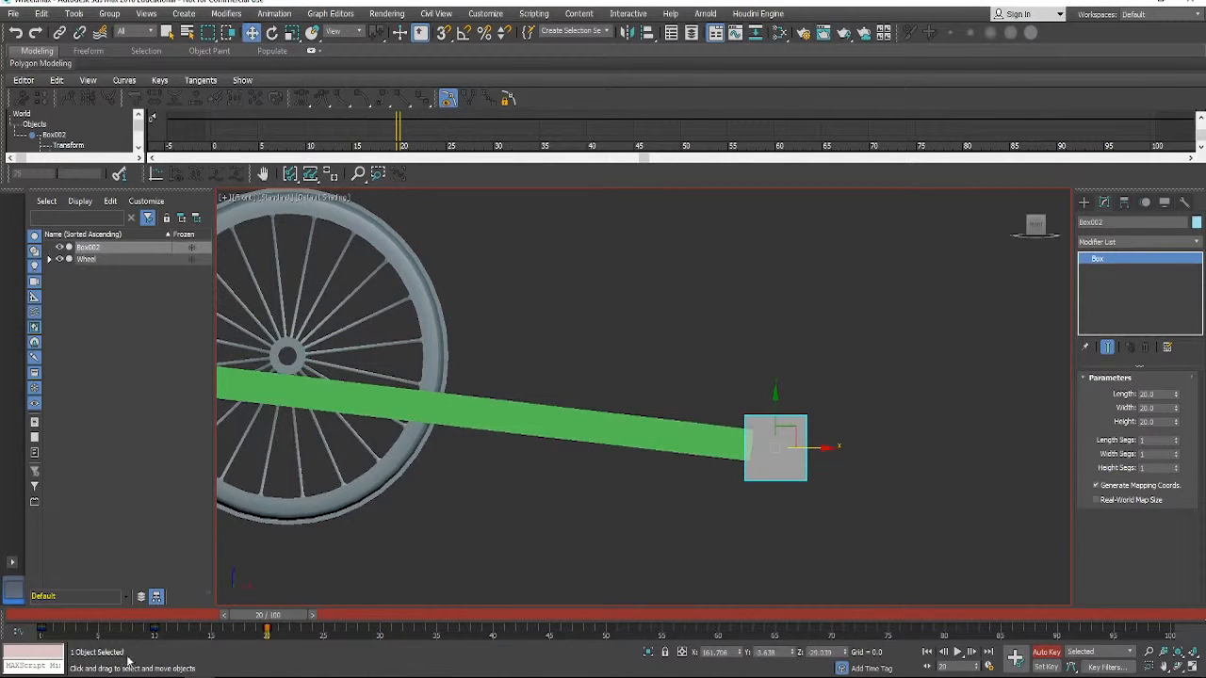
# Keyframe the box over the rod's end at X about 172.7 on frame 30 and about 189.9 on frame 40.
pyautogui.moveTo(268, 628); pyautogui.dragTo(381, 629)
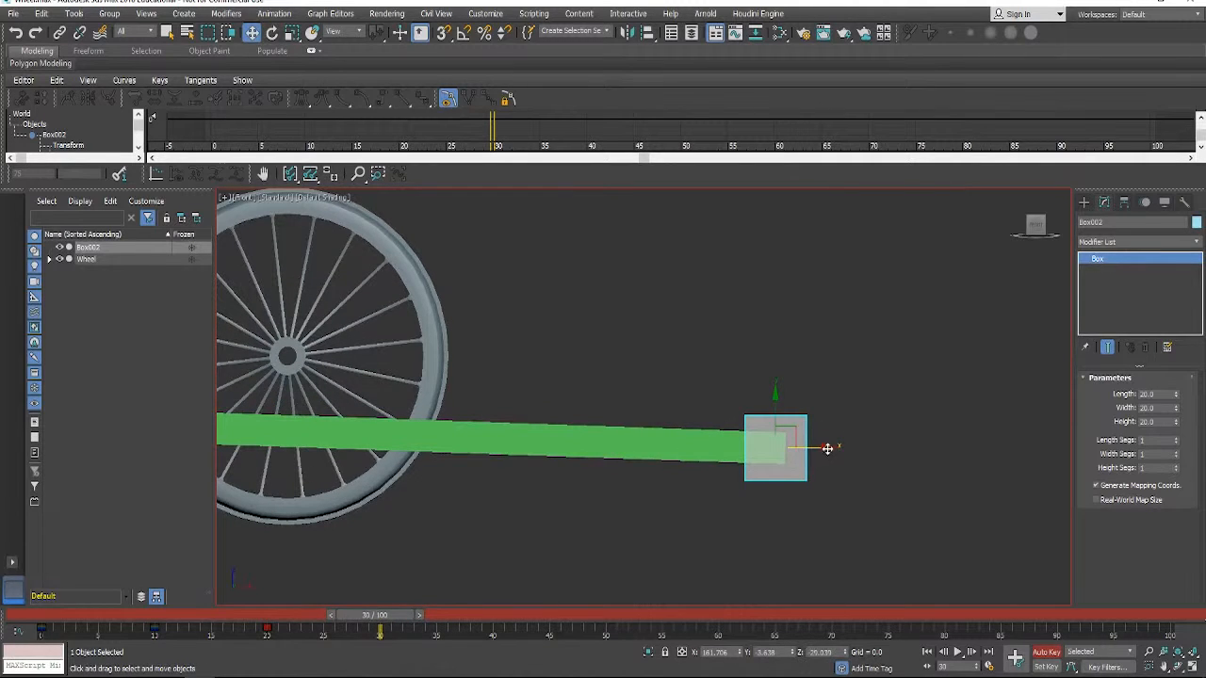
pyautogui.moveTo(827, 448); pyautogui.dragTo(859, 449)
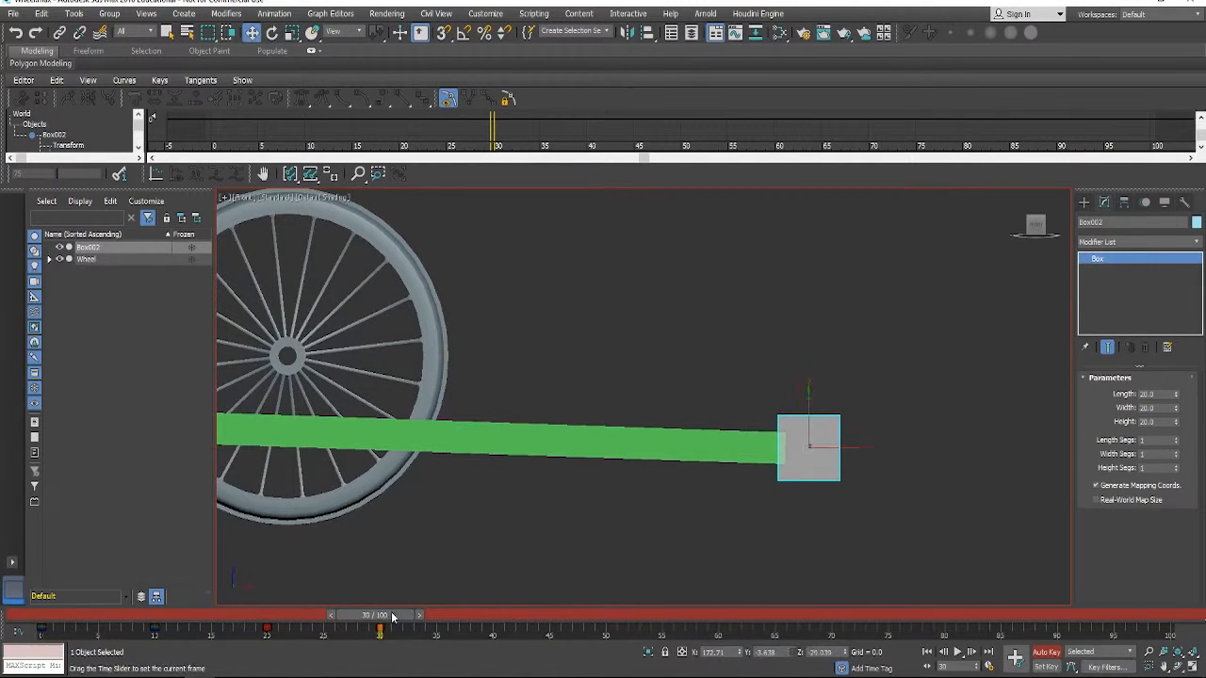
pyautogui.moveTo(393, 616); pyautogui.dragTo(509, 616)
pyautogui.moveTo(860, 457); pyautogui.dragTo(911, 450)
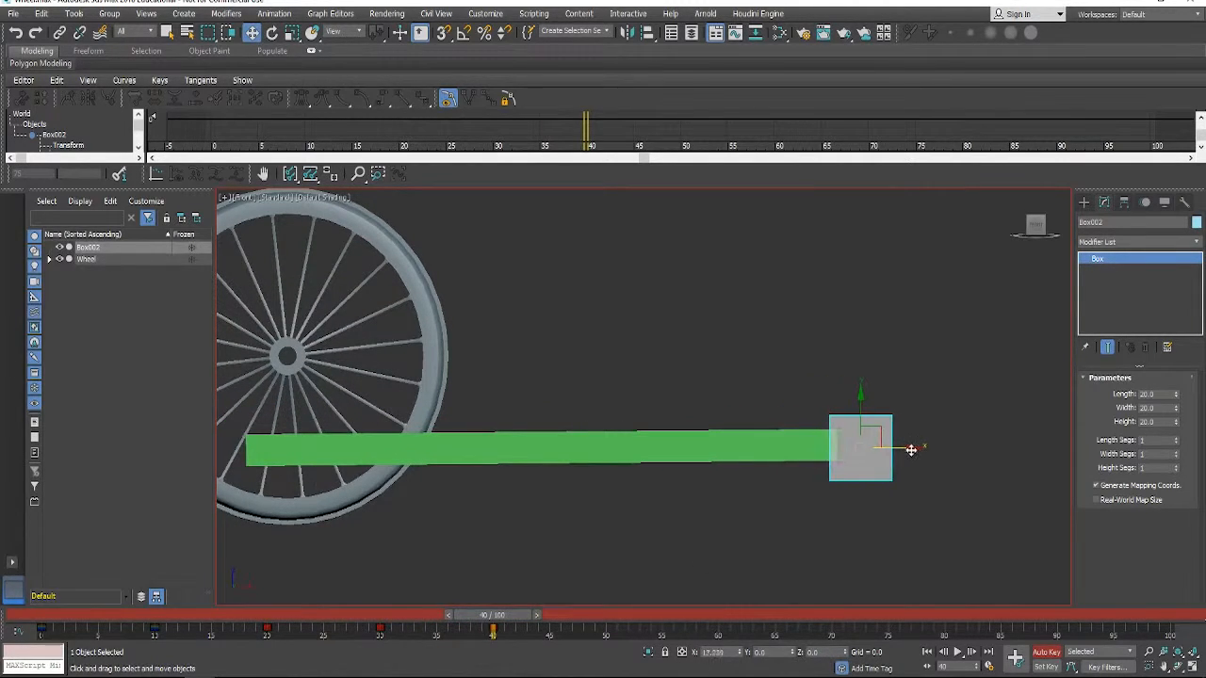
# Keyframe the box over the rod's end on frames 50, 60 and 70, with X about 217.7 on frame 60.
pyautogui.moveTo(519, 620); pyautogui.dragTo(622, 627)
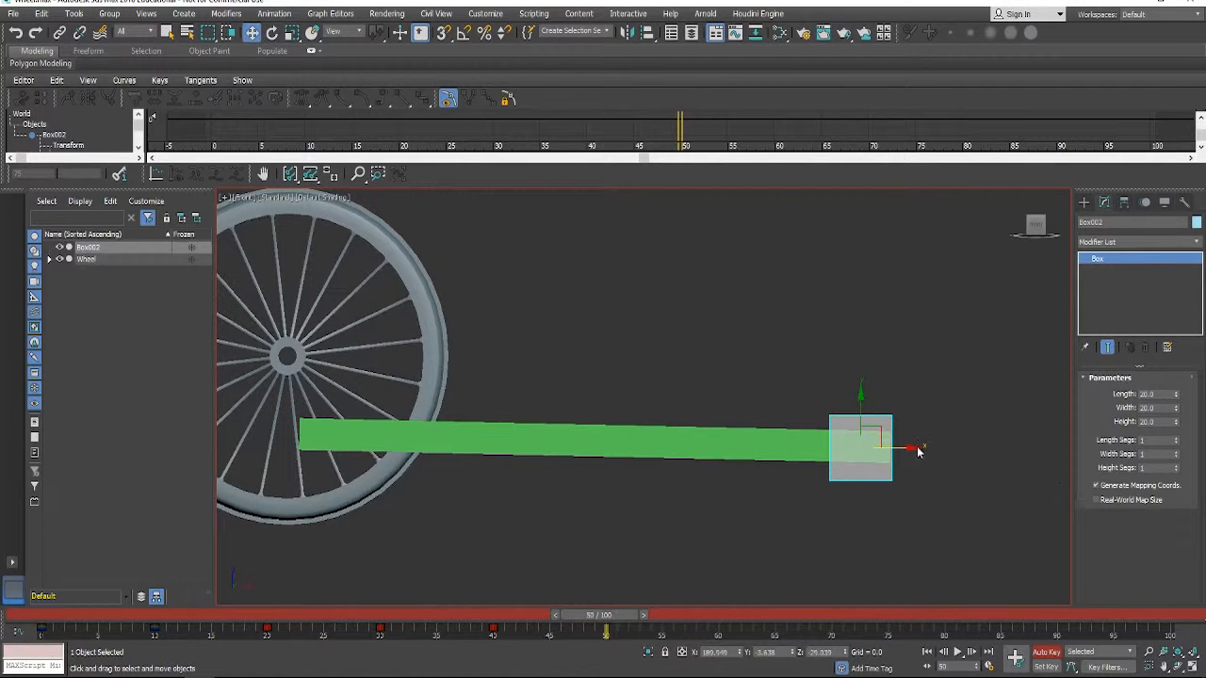
pyautogui.moveTo(919, 452); pyautogui.dragTo(968, 458)
pyautogui.moveTo(620, 616); pyautogui.dragTo(713, 618)
pyautogui.moveTo(918, 450); pyautogui.dragTo(948, 450)
pyautogui.moveTo(713, 618); pyautogui.dragTo(825, 619)
pyautogui.press('w')
pyautogui.moveTo(995, 448); pyautogui.dragTo(988, 448)
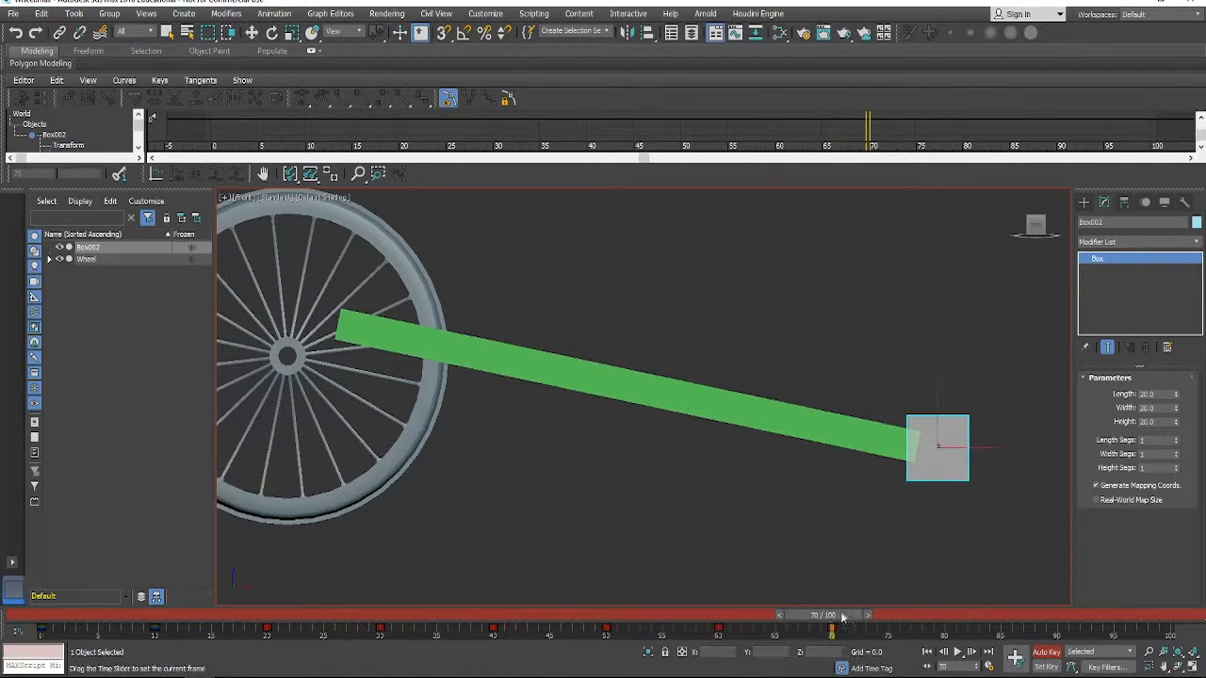
# Keyframe the box at X about 200.9 on frame 80, 182.2 on frame 90 and 166.1 on frame 100.
pyautogui.moveTo(822, 617); pyautogui.dragTo(930, 617)
pyautogui.moveTo(989, 451); pyautogui.dragTo(940, 451)
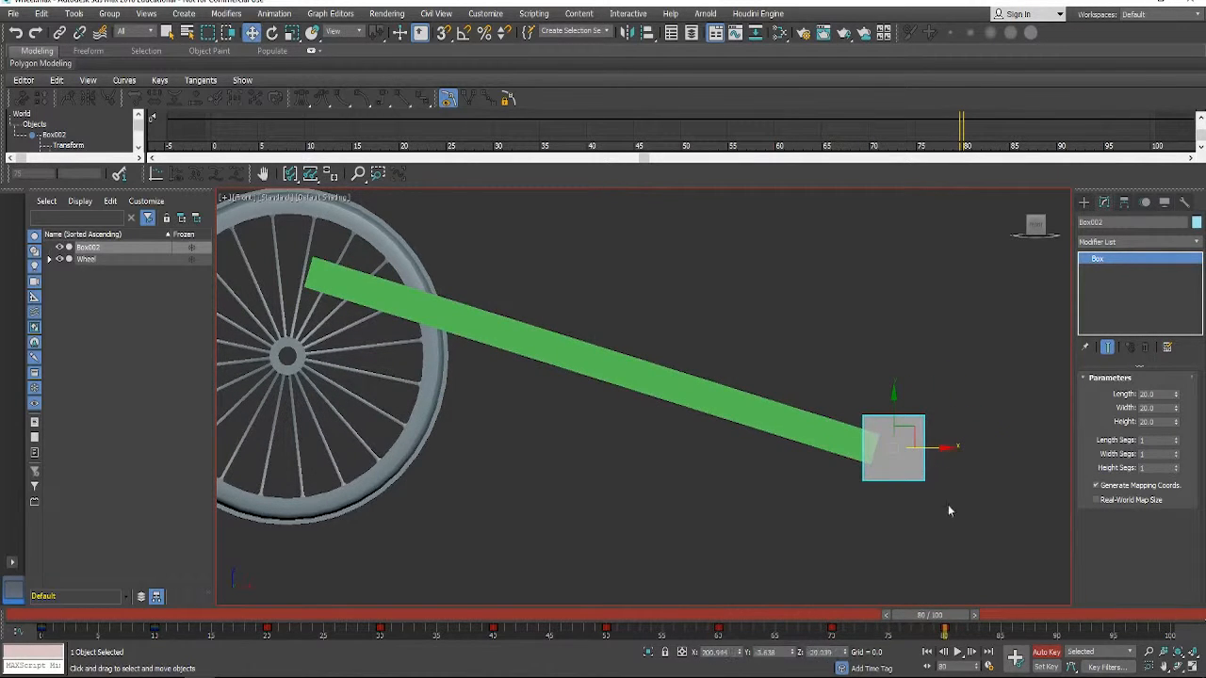
pyautogui.moveTo(943, 617); pyautogui.dragTo(1058, 613)
pyautogui.press('w')
pyautogui.moveTo(943, 449); pyautogui.dragTo(886, 453)
pyautogui.moveTo(1054, 617); pyautogui.dragTo(1181, 614)
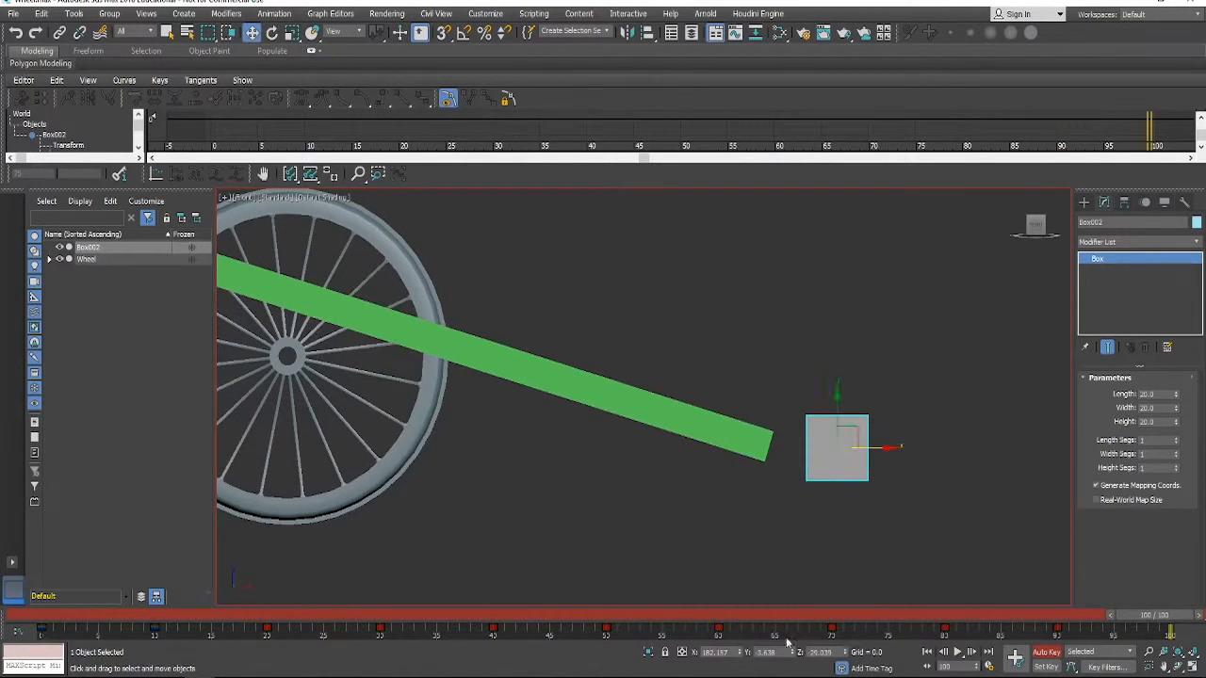
pyautogui.moveTo(864, 447); pyautogui.dragTo(817, 447)
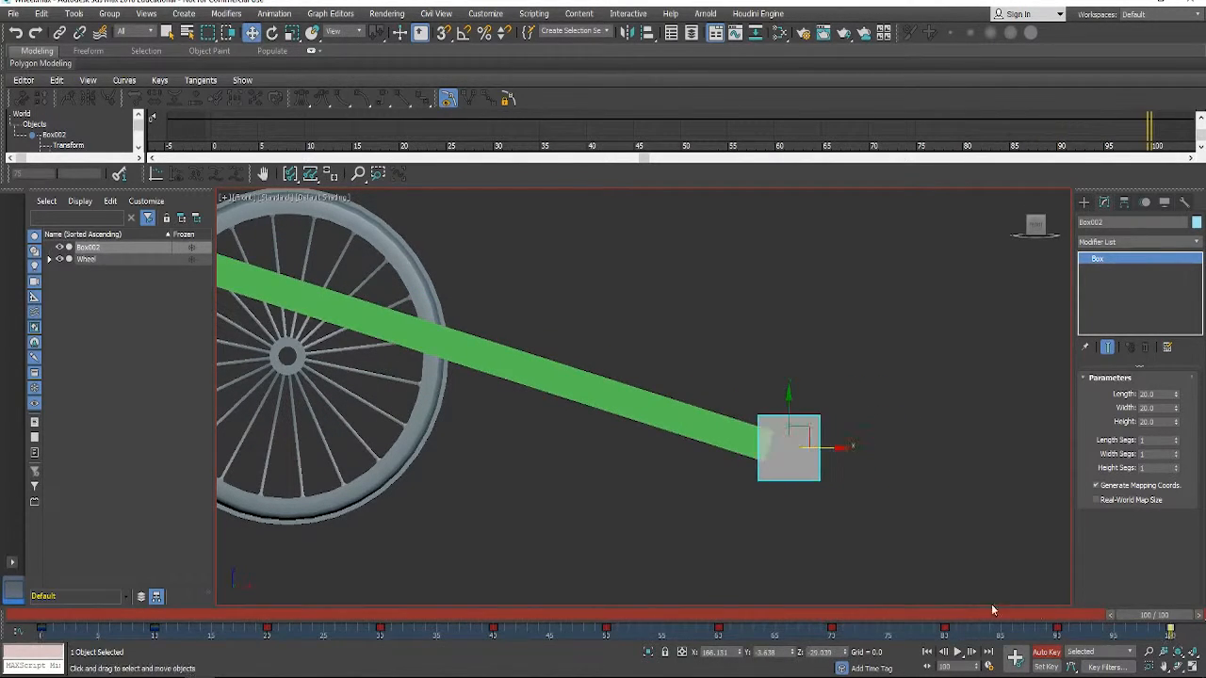
# Play back the box's motion along the rod's end and turn off Auto Key.
pyautogui.click(958, 653)
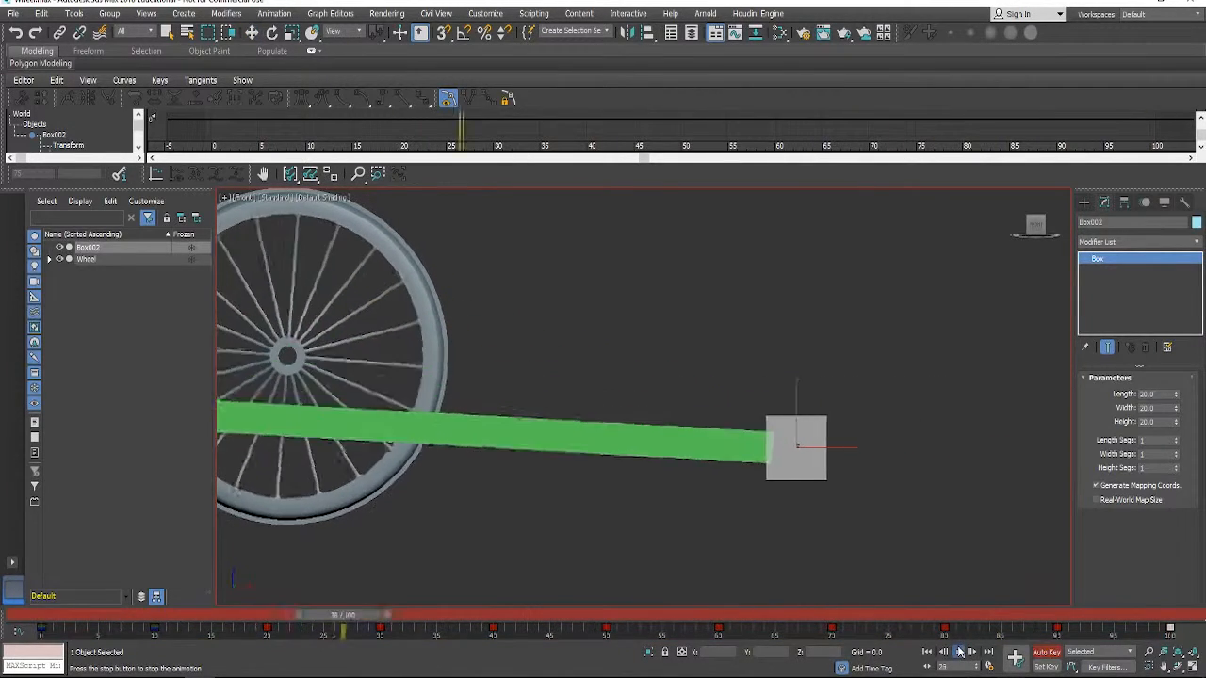
pyautogui.click(958, 653)
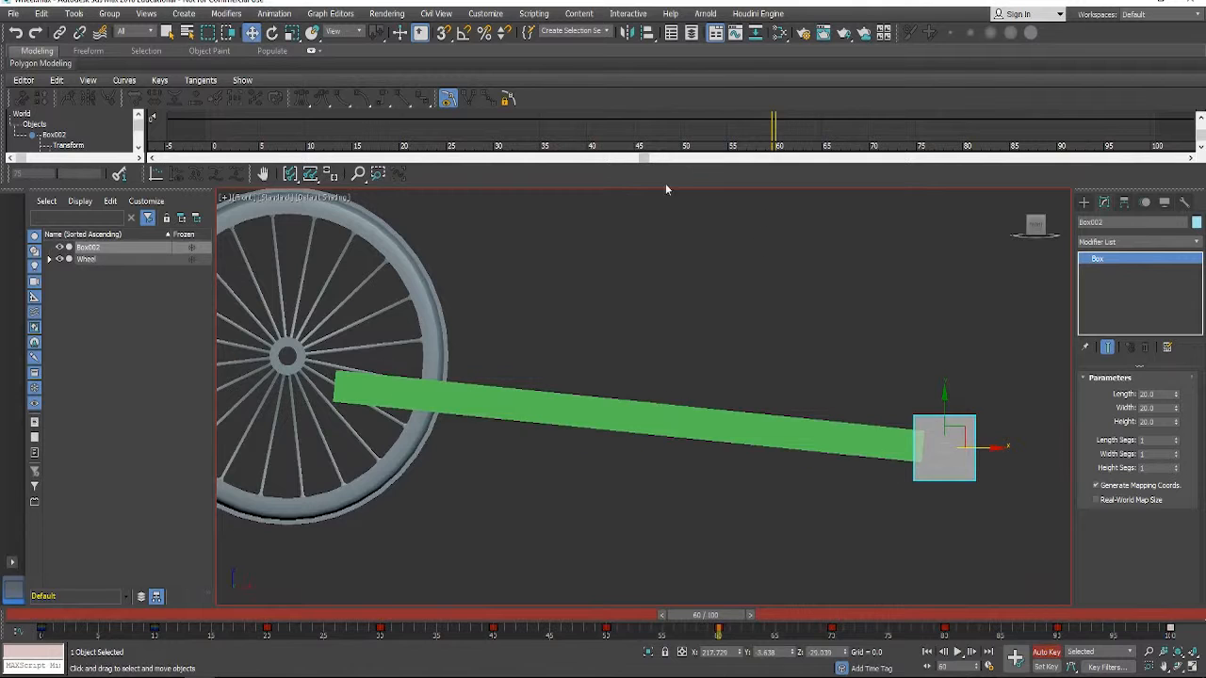
pyautogui.moveTo(657, 187); pyautogui.dragTo(657, 453)
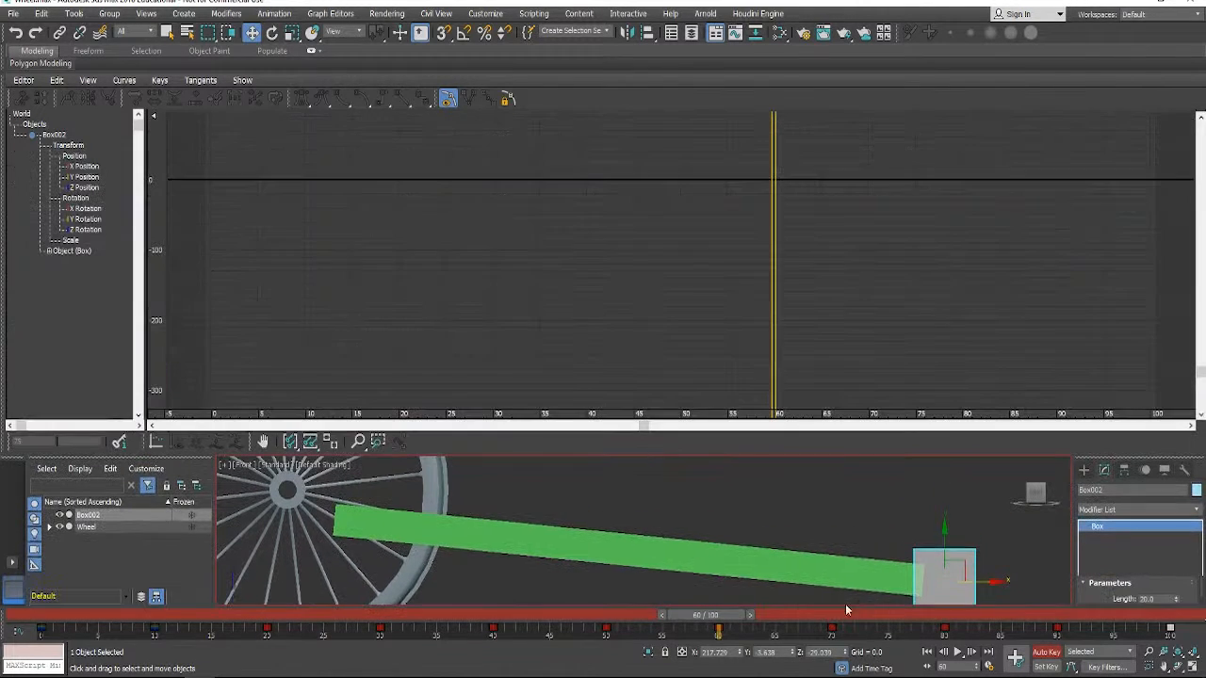
pyautogui.click(1047, 652)
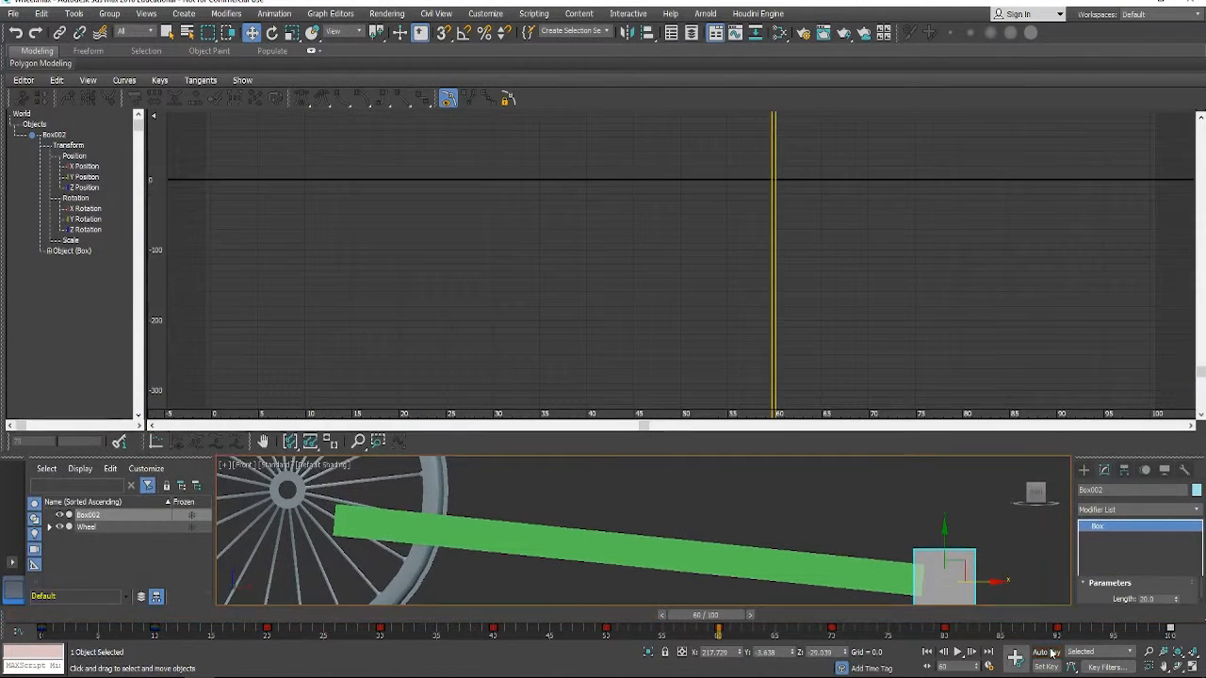
# Frame the box's X Position curve and set all of its keys to smooth tangents.
pyautogui.click(86, 167)
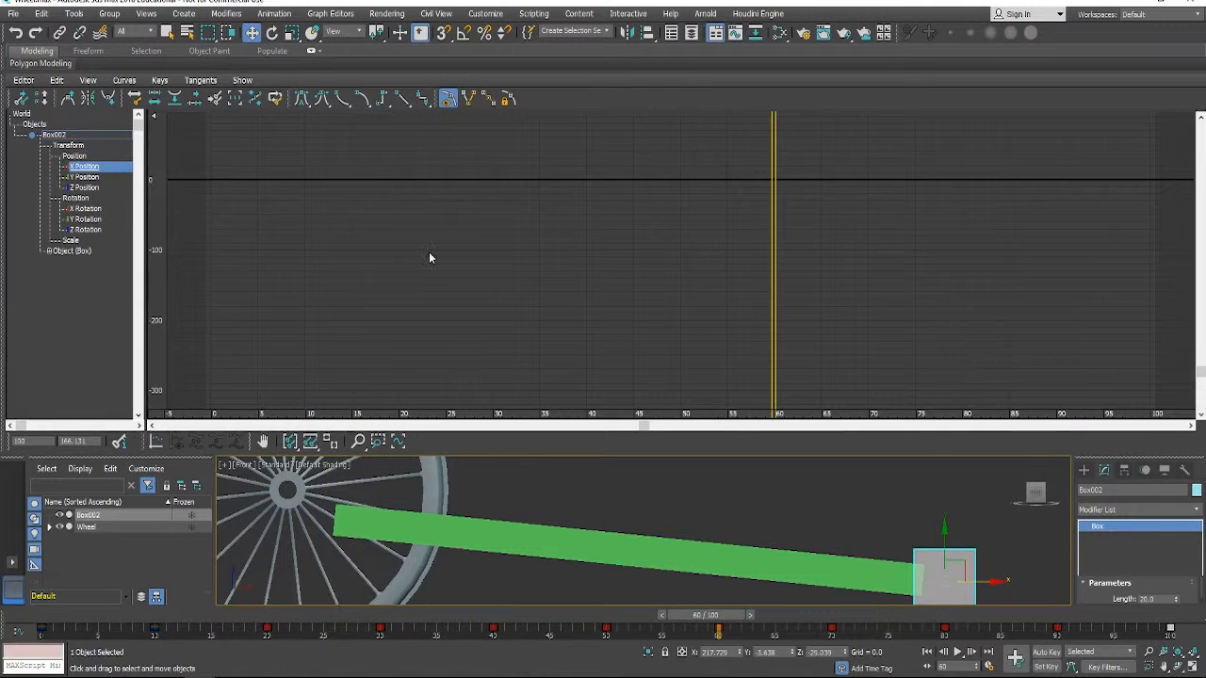
pyautogui.click(310, 441)
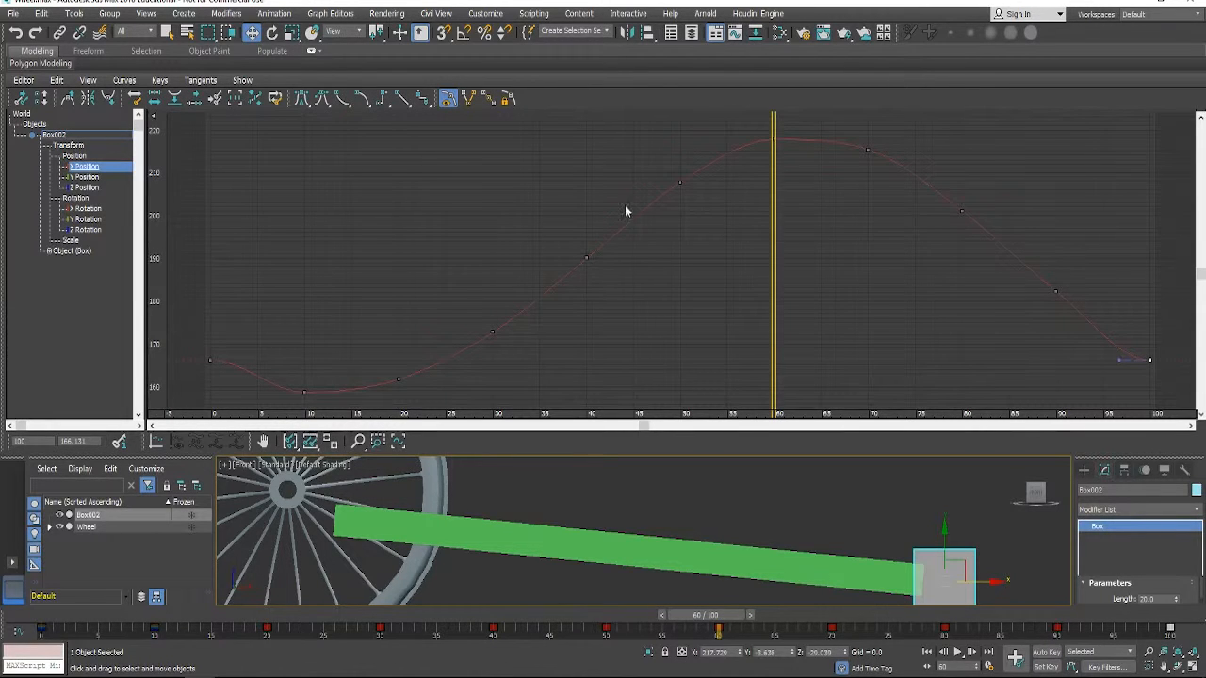
pyautogui.moveTo(194, 139); pyautogui.dragTo(1176, 411)
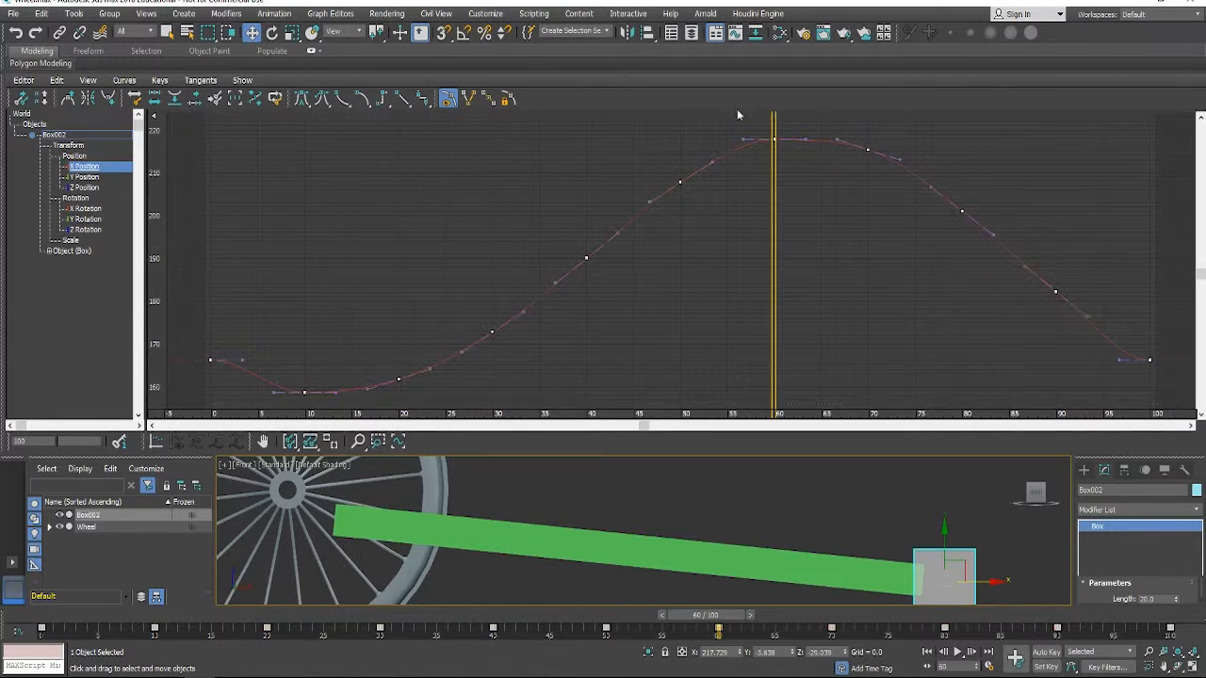
pyautogui.click(448, 100)
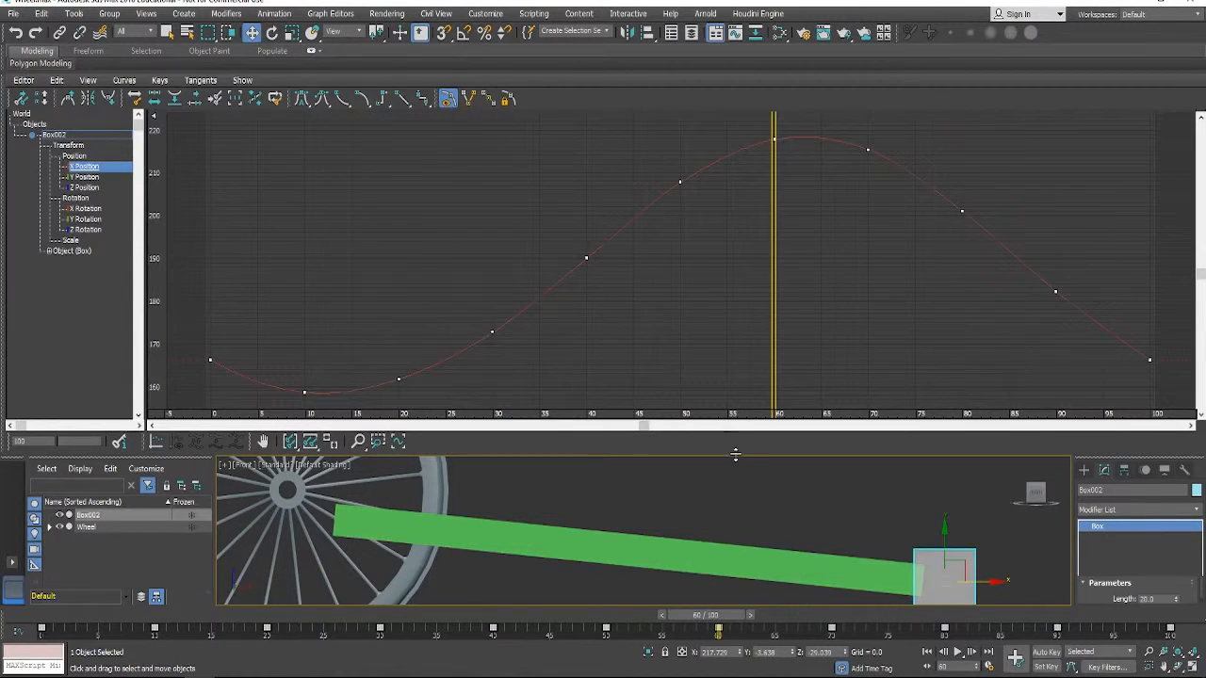
# Reduce the curve editor's height and play the animation to check the box's motion against the rod.
pyautogui.moveTo(735, 454); pyautogui.dragTo(744, 265)
pyautogui.click(959, 652)
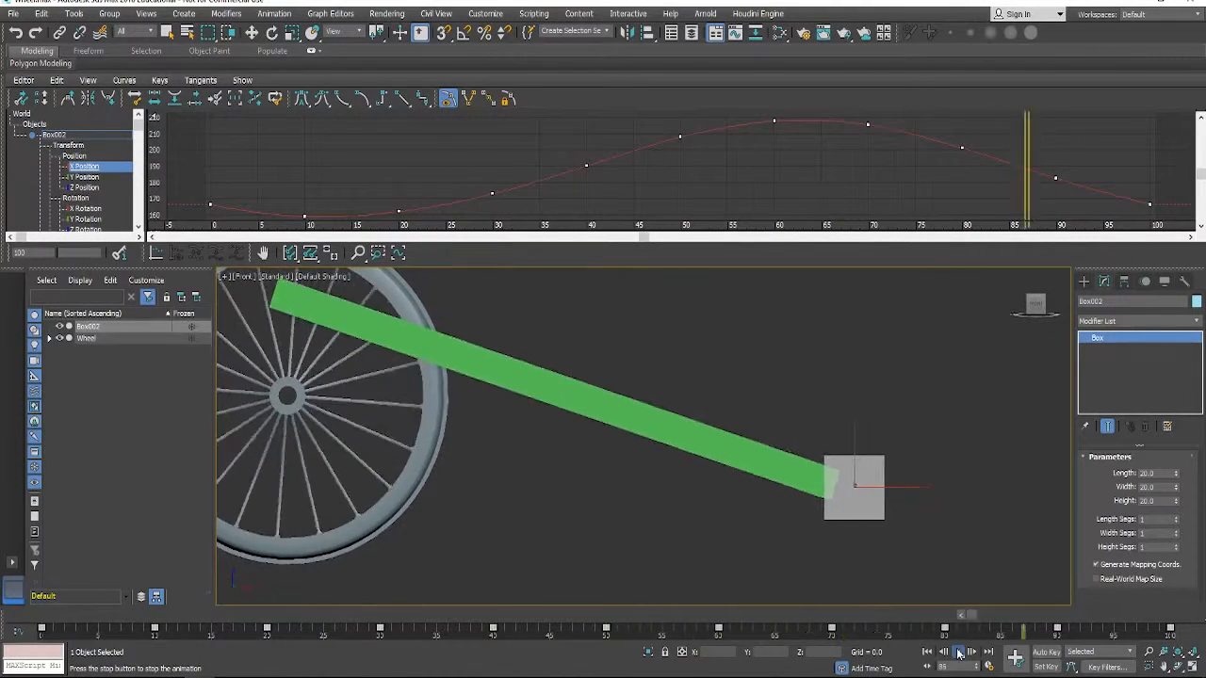
pyautogui.click(959, 653)
pyautogui.scroll(-4, 845, 449)
pyautogui.moveTo(670, 426); pyautogui.dragTo(750, 444, button='middle')
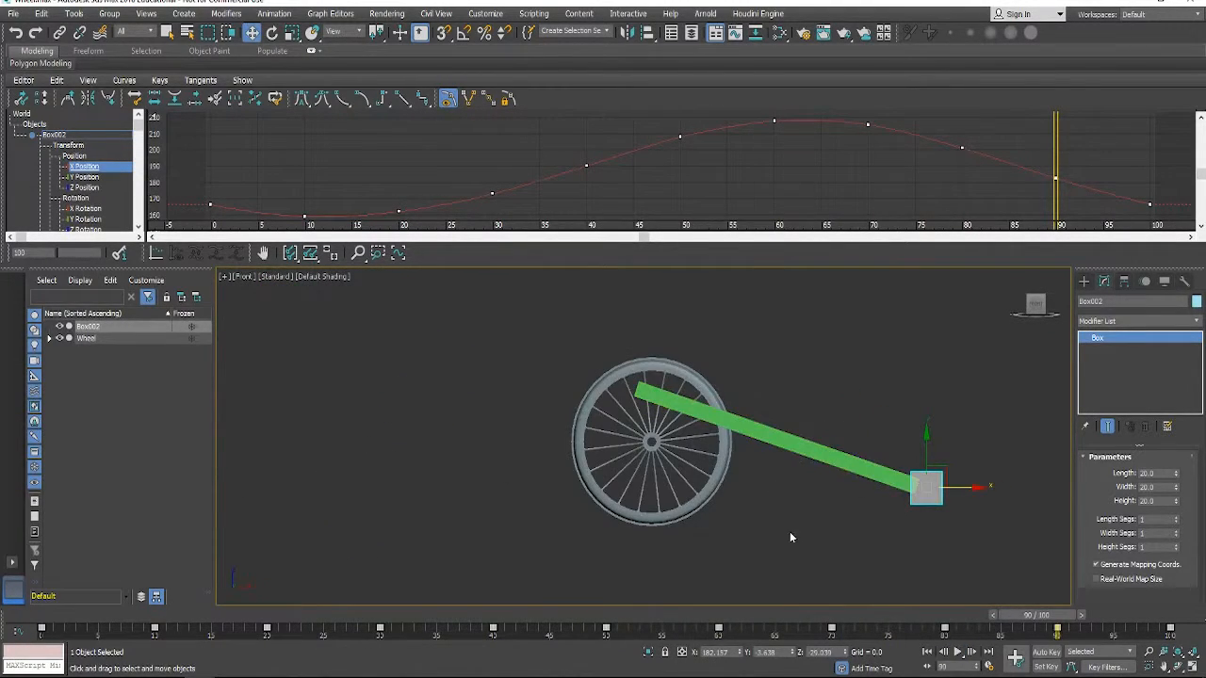
pyautogui.scroll(2, 796, 481)
pyautogui.scroll(-2, 782, 477)
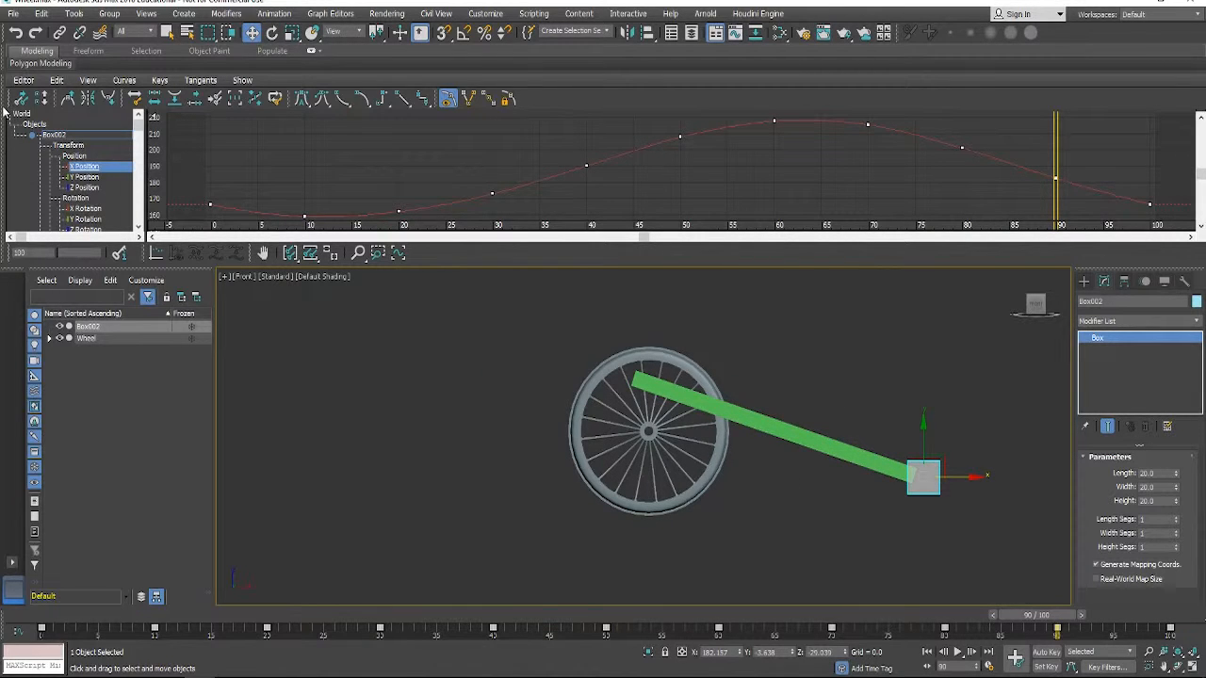
# Show the box at the rod's end close up from the top and bring up the standard primitives for creation.
pyautogui.scroll(-1, 847, 477)
pyautogui.moveTo(848, 474); pyautogui.dragTo(738, 476, button='middle')
pyautogui.scroll(2, 731, 471)
pyautogui.scroll(-1, 737, 459)
pyautogui.press('t')
pyautogui.scroll(-6, 797, 447)
pyautogui.moveTo(972, 443); pyautogui.dragTo(761, 415, button='middle')
pyautogui.scroll(8, 744, 419)
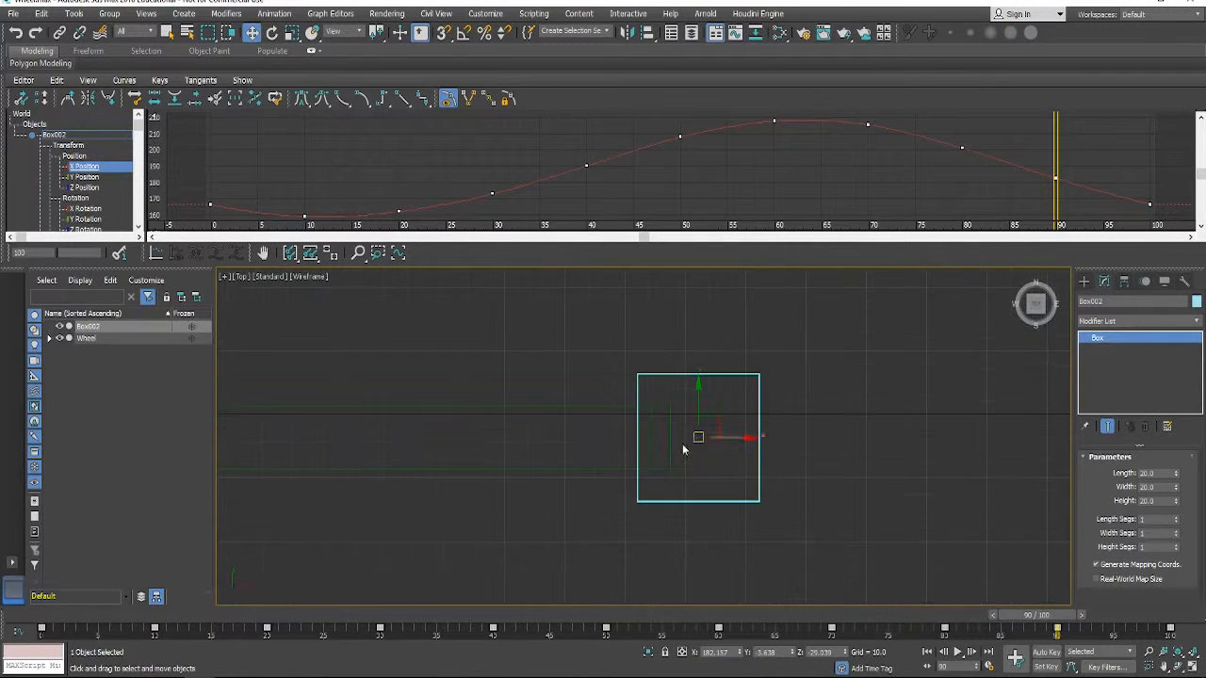
pyautogui.click(1083, 281)
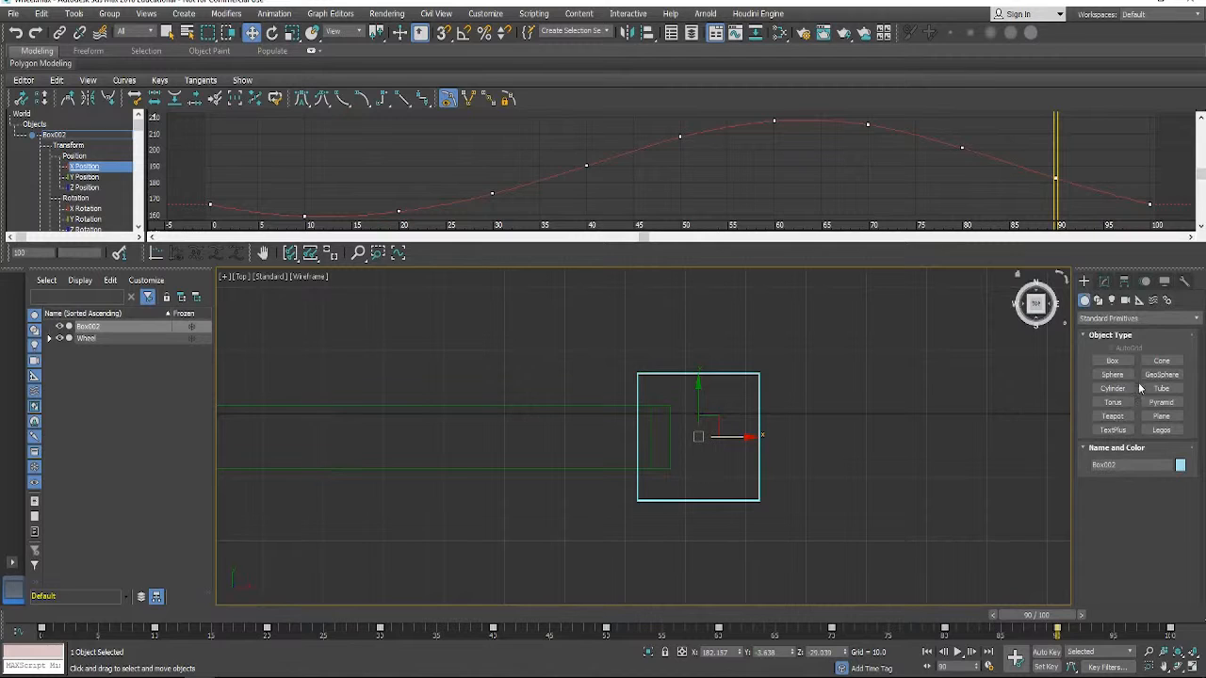
pyautogui.click(1113, 388)
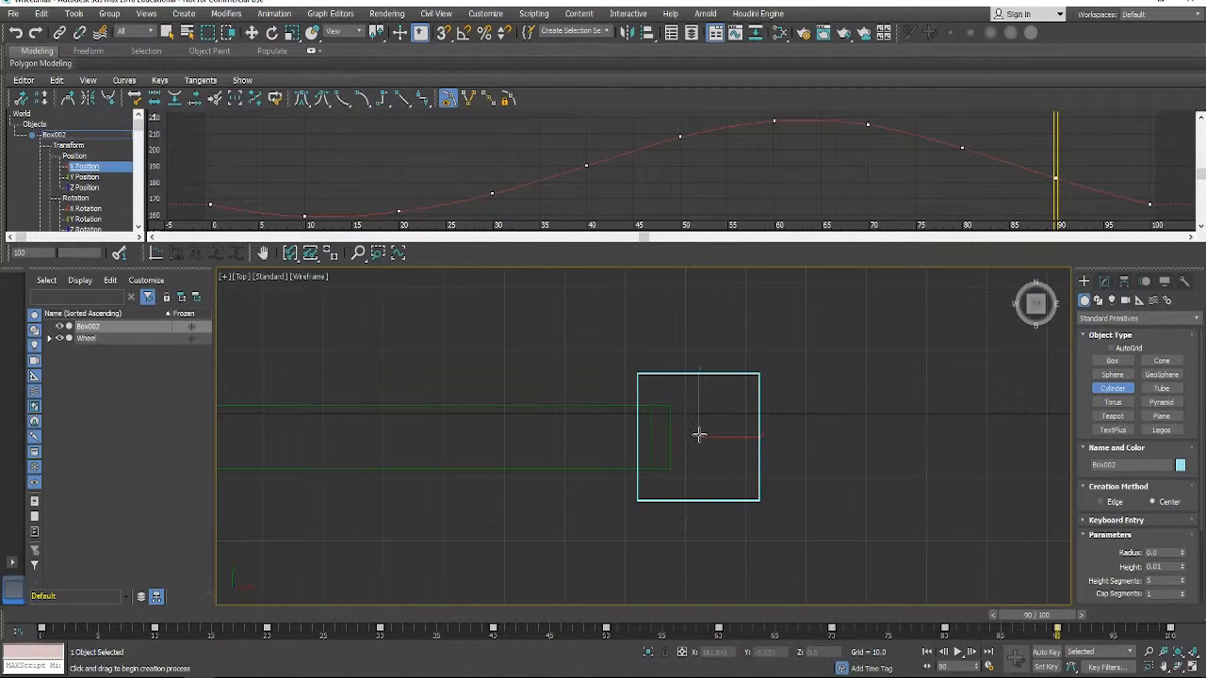
pyautogui.moveTo(698, 434); pyautogui.dragTo(745, 463)
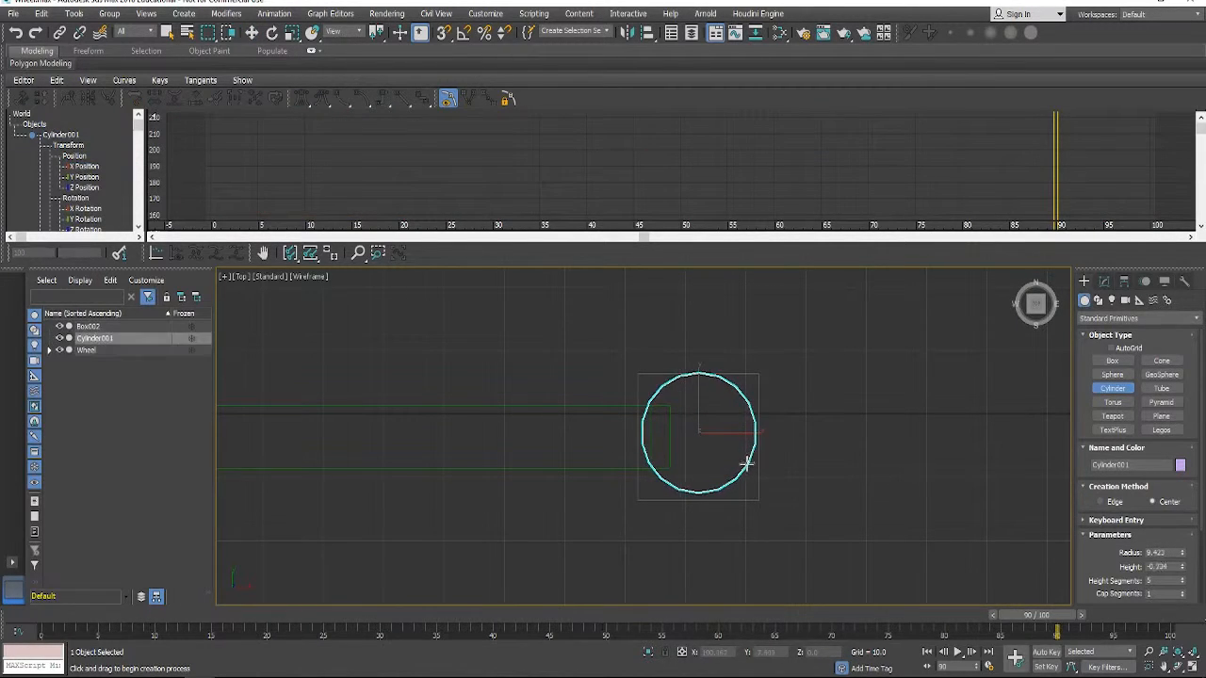
pyautogui.rightClick(754, 467)
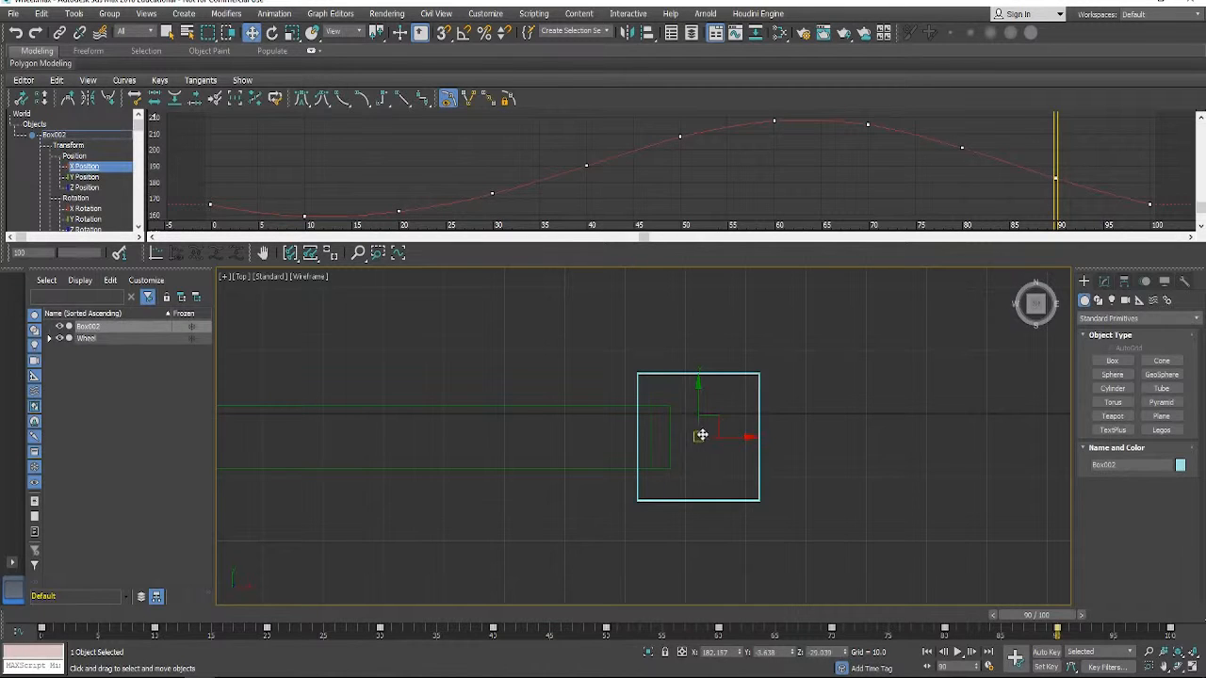
# Create a cylinder centred on the box, with a radius of about 9.9 and a height of about 21.5.
pyautogui.click(1113, 388)
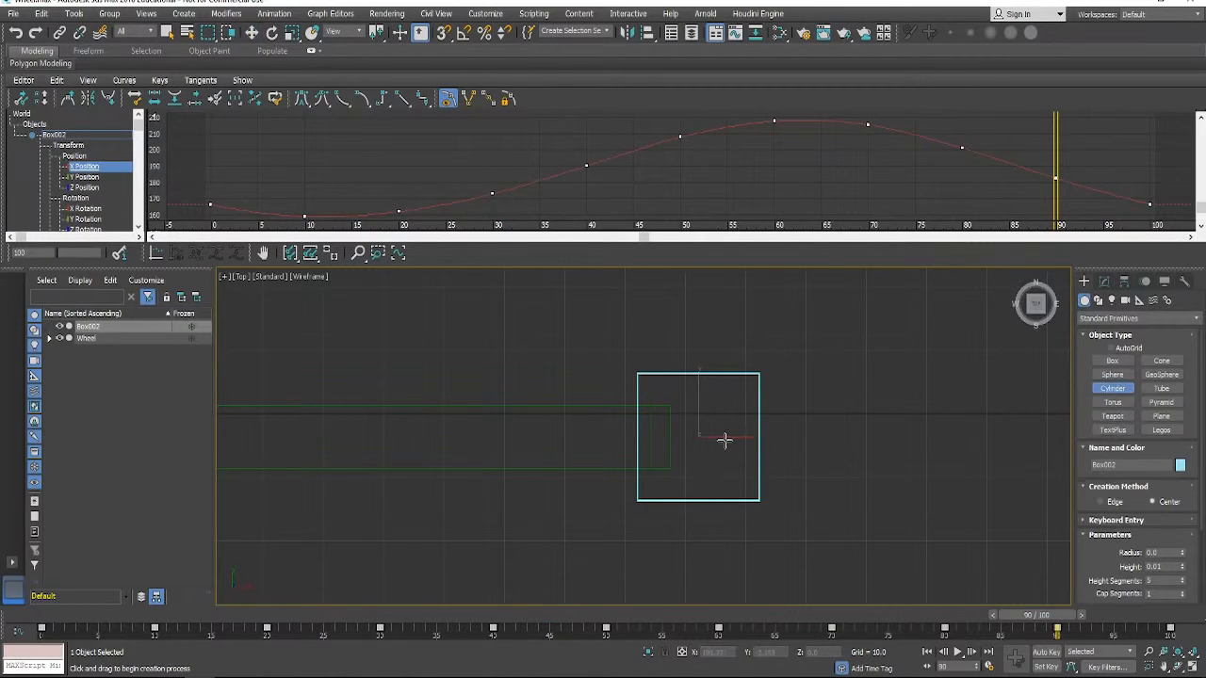
pyautogui.moveTo(697, 435); pyautogui.dragTo(745, 464)
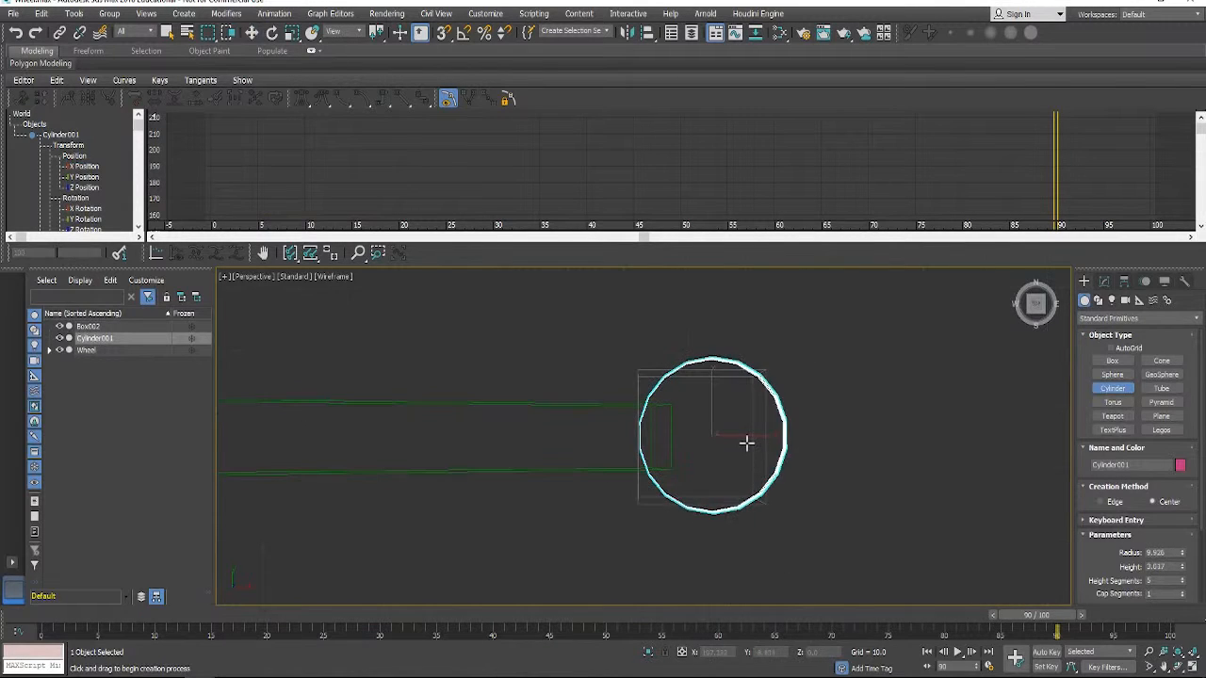
pyautogui.press('p')
pyautogui.click(743, 350)
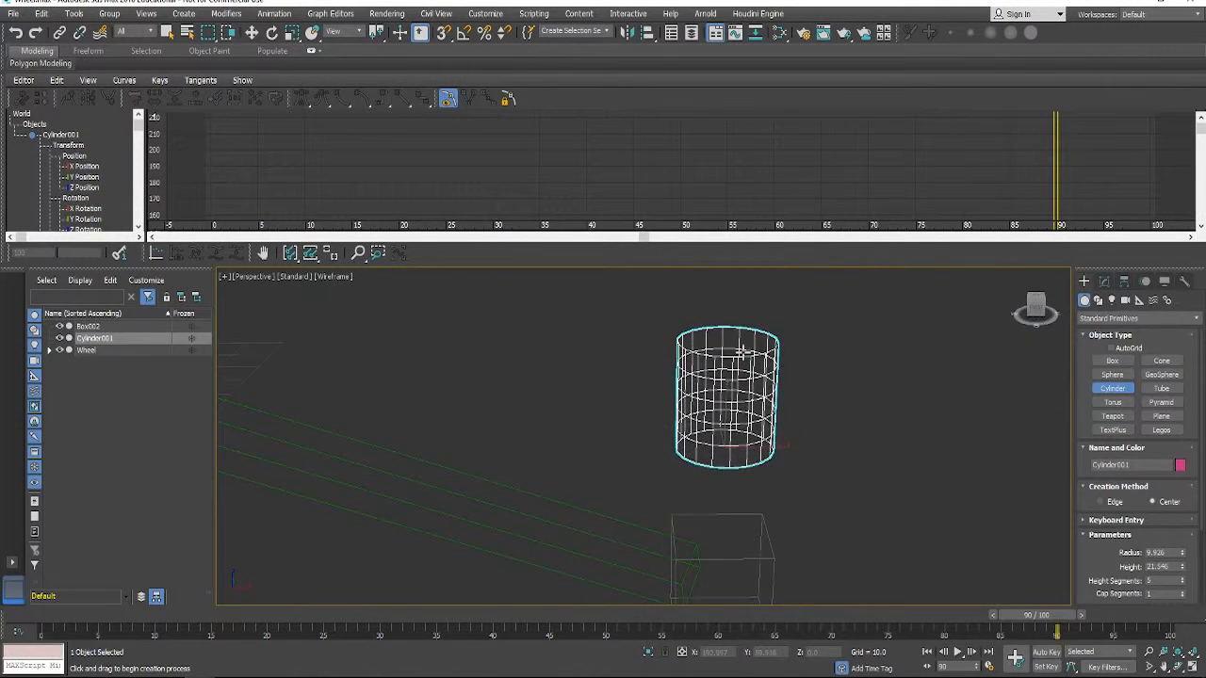
# Shade the viewport and centre the cylinder over the box in the top view, at X about 181.8 and Y about -3.6.
pyautogui.press('F3')
pyautogui.scroll(-2, 756, 462)
pyautogui.moveTo(757, 462)
pyautogui.mouseDown(button='middle')
pyautogui.moveTo(748, 395)
pyautogui.moveTo(741, 403)
pyautogui.mouseUp(button='middle')
pyautogui.moveTo(741, 404)
pyautogui.mouseDown(button='middle')
pyautogui.moveTo(743, 449)
pyautogui.moveTo(743, 434)
pyautogui.mouseUp(button='middle')
pyautogui.press('w')
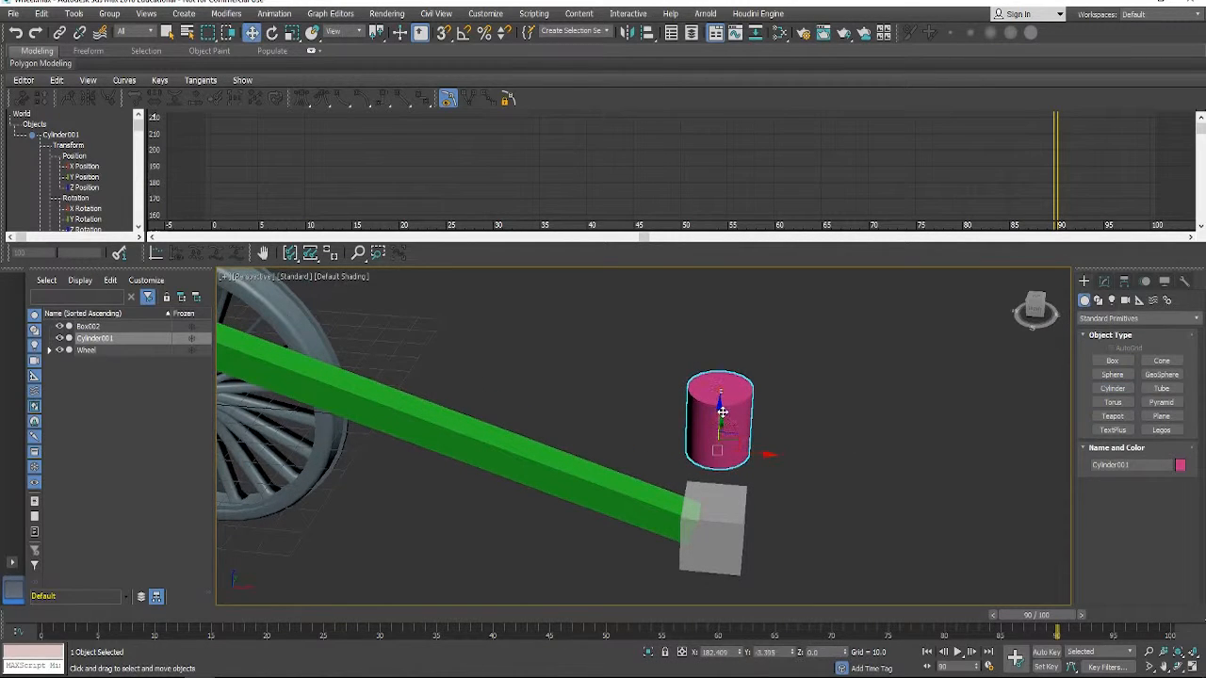
pyautogui.press('t')
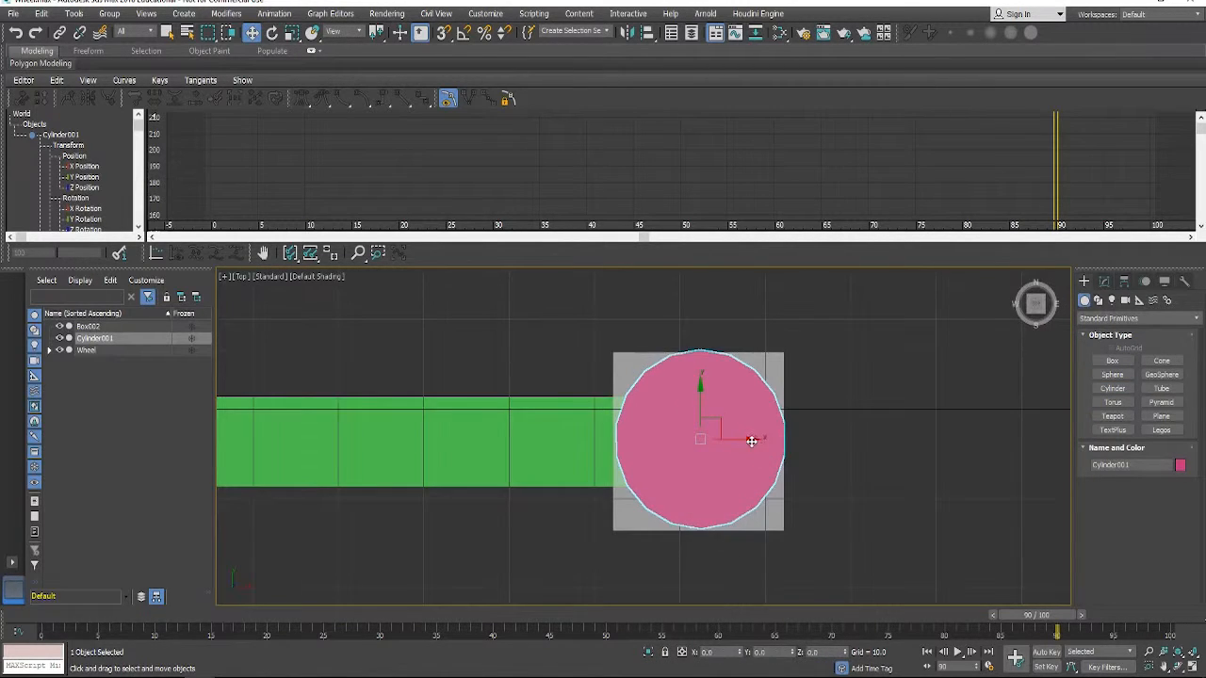
pyautogui.moveTo(752, 442); pyautogui.dragTo(747, 441)
pyautogui.moveTo(697, 389); pyautogui.dragTo(697, 391)
pyautogui.press('p')
pyautogui.scroll(-4, 813, 457)
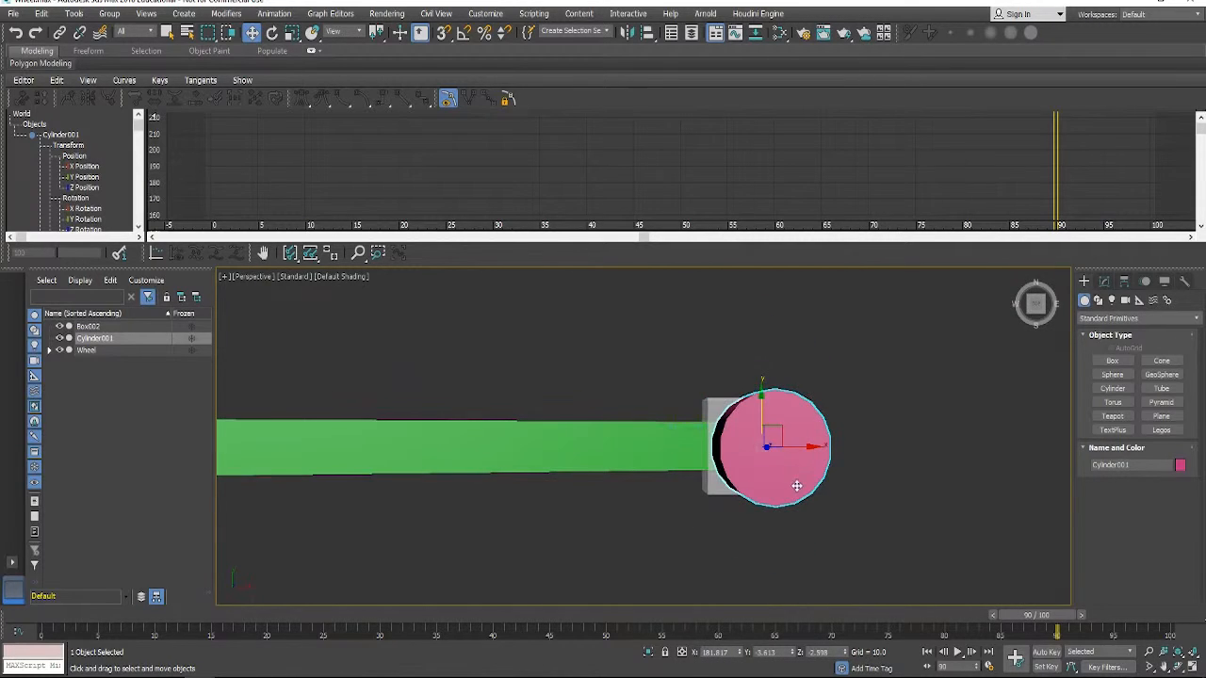
# Lower the cylinder in the front view until it rests centred on the box, at X about 182.2 and Z about -18.8.
pyautogui.press('f')
pyautogui.scroll(-4, 799, 456)
pyautogui.scroll(5, 778, 456)
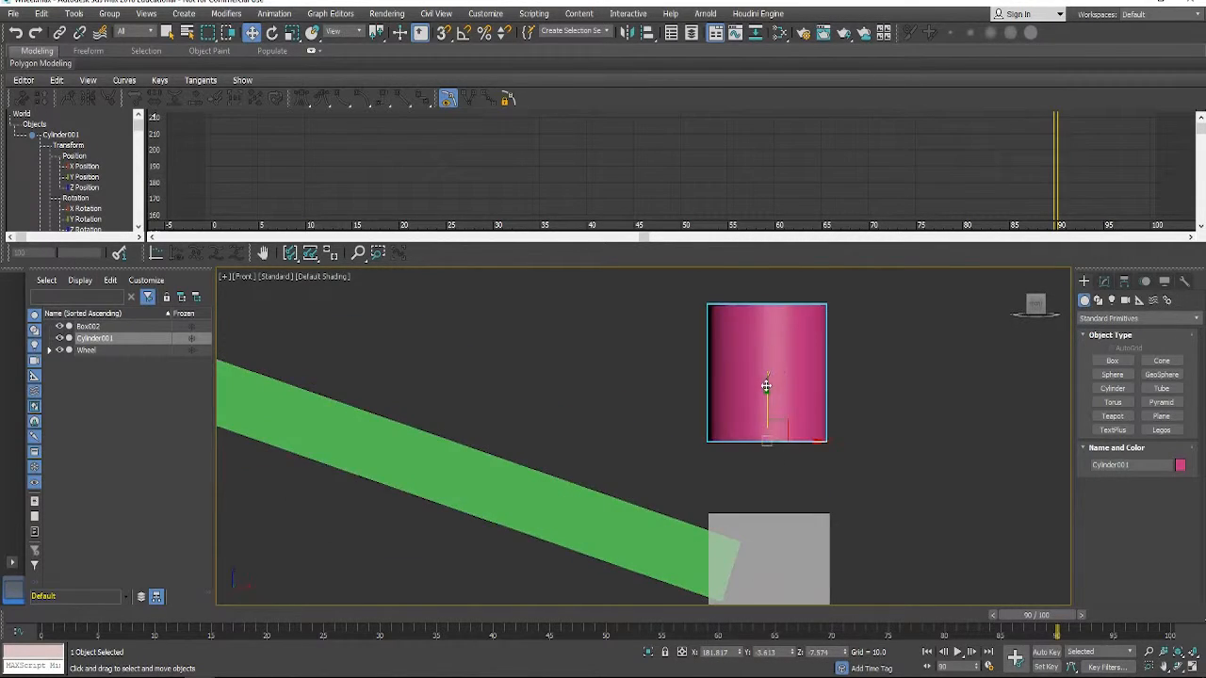
pyautogui.moveTo(766, 386); pyautogui.dragTo(765, 459)
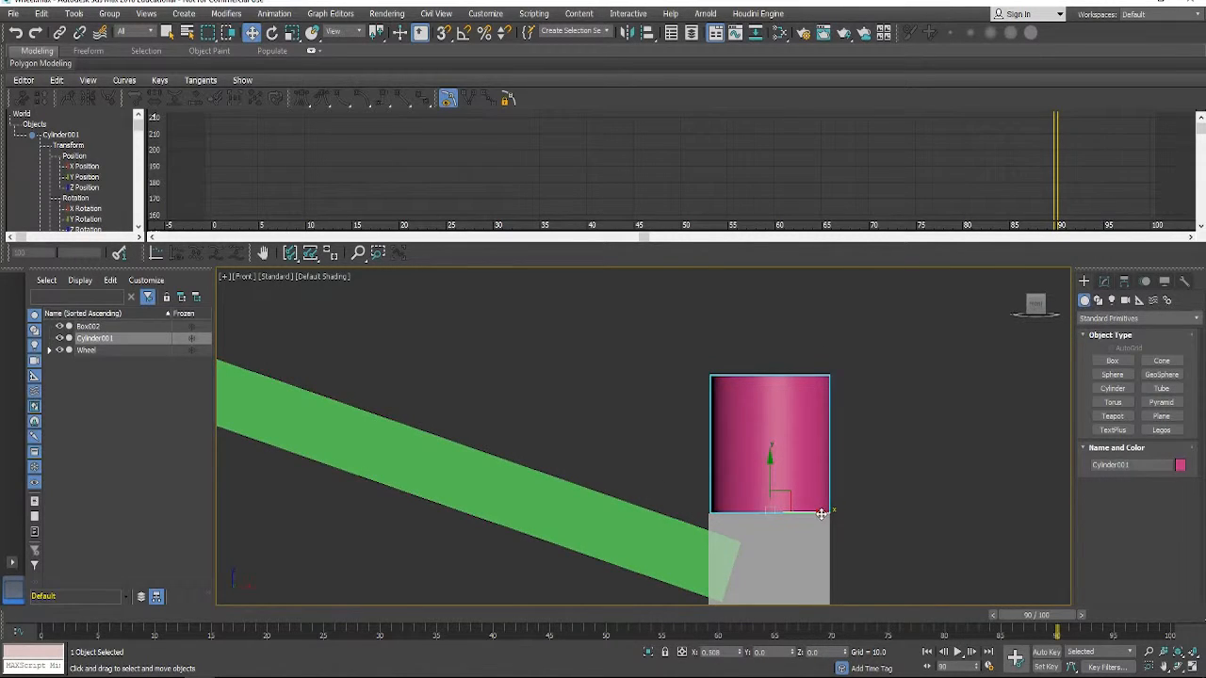
# Set the cylinder's radius to 10 and its height to 80.
pyautogui.scroll(-2, 850, 492)
pyautogui.click(1104, 281)
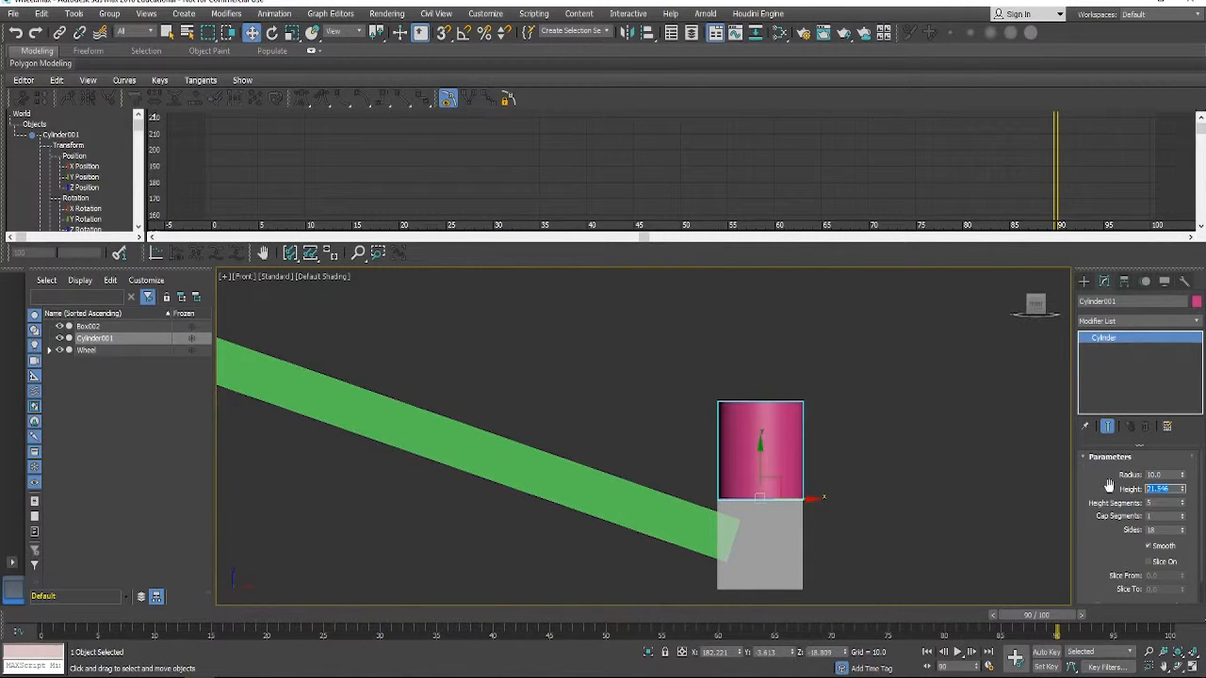
pyautogui.press('Return')
pyautogui.scroll(-4, 744, 397)
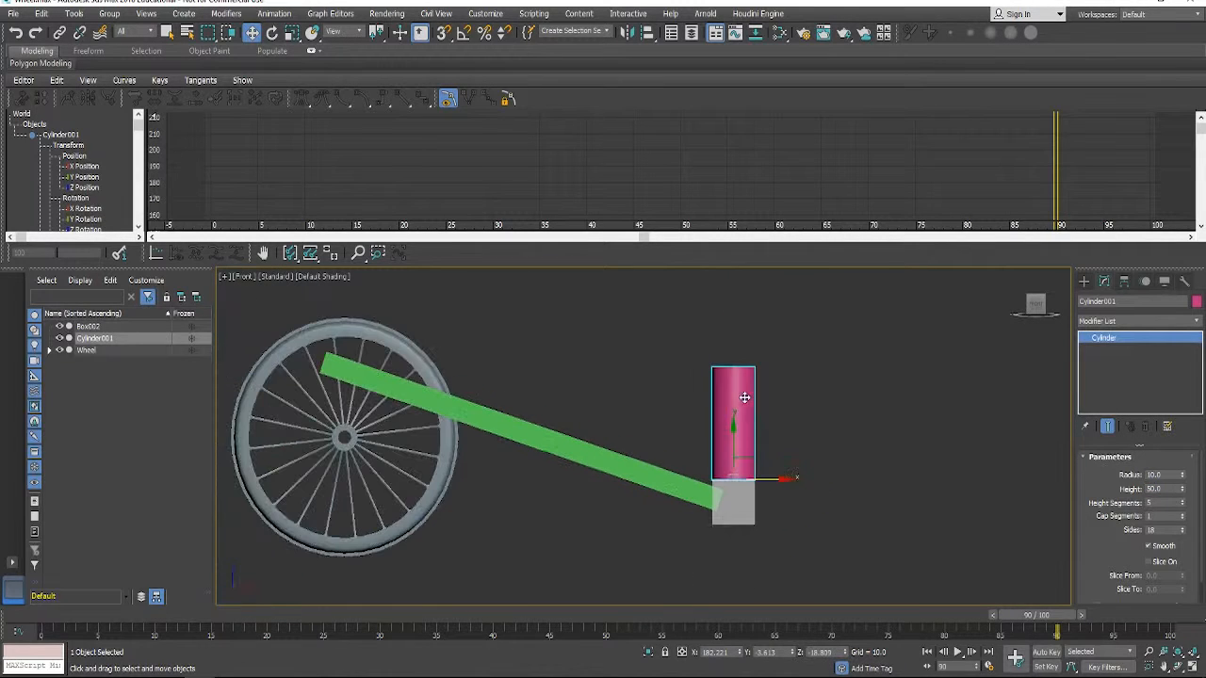
pyautogui.write('80')
pyautogui.press('Return')
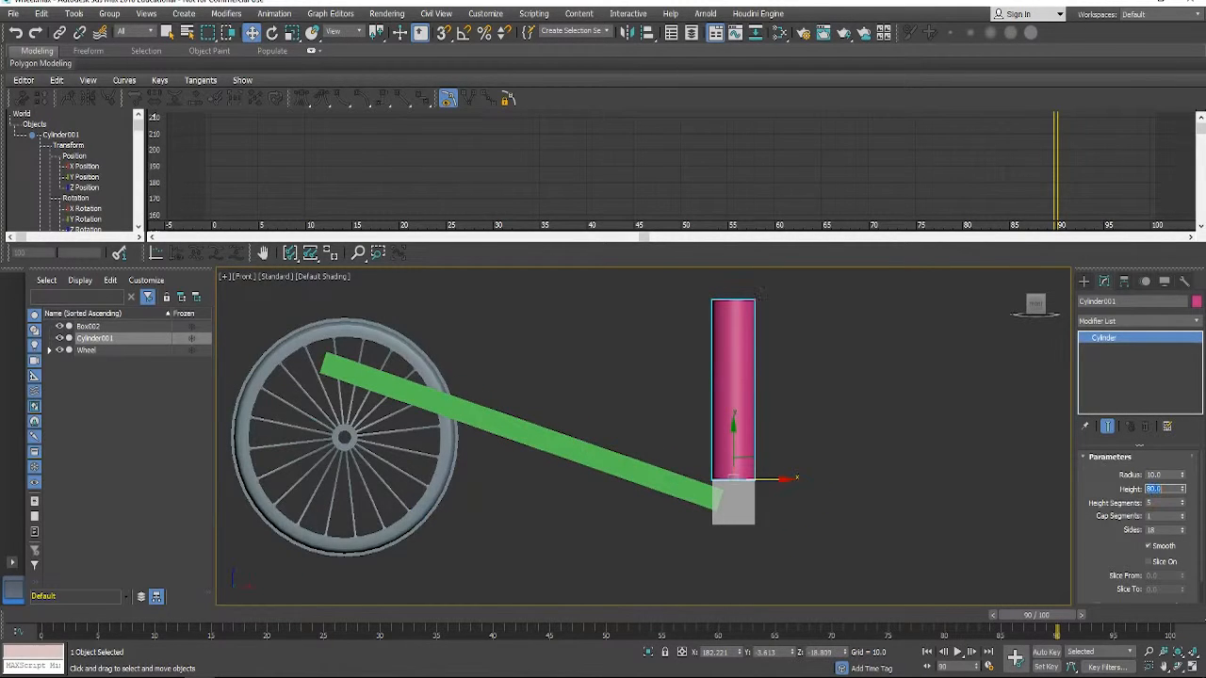
# Clone the cylinder upward along Z as a single copy named Cylinder002, at Z about 3.2.
pyautogui.moveTo(757, 402); pyautogui.dragTo(707, 457, button='middle')
pyautogui.scroll(3, 738, 417)
pyautogui.scroll(-5, 708, 456)
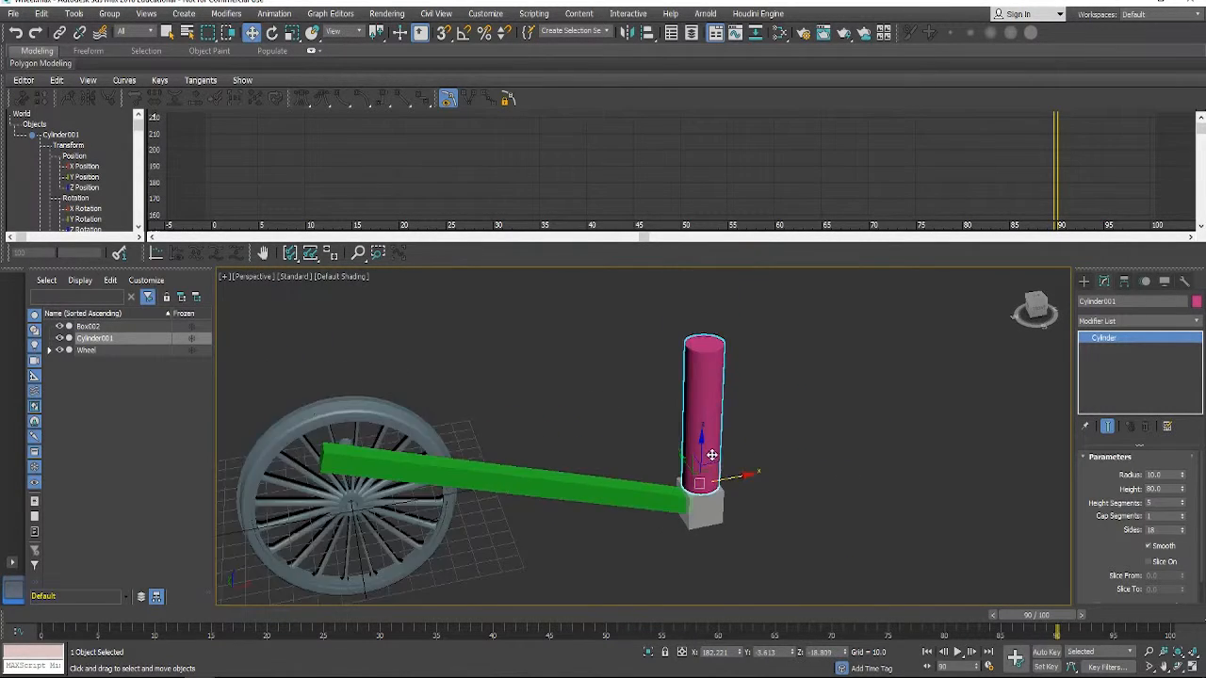
pyautogui.keyDown('shift'); pyautogui.moveTo(694, 440); pyautogui.dragTo(695, 413); pyautogui.keyUp('shift')
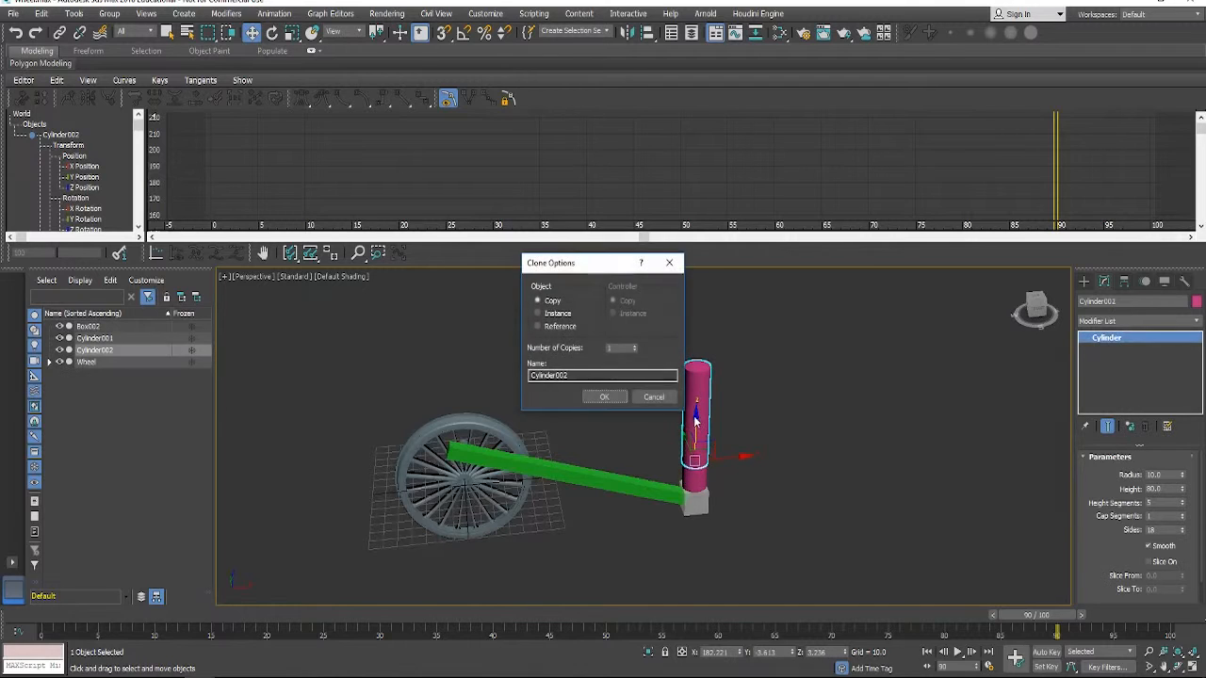
pyautogui.click(604, 394)
# Scale the copied cylinder uniformly to about 145% and raise it to Z about 16.3 so it sleeves the lower one.
pyautogui.press('e')
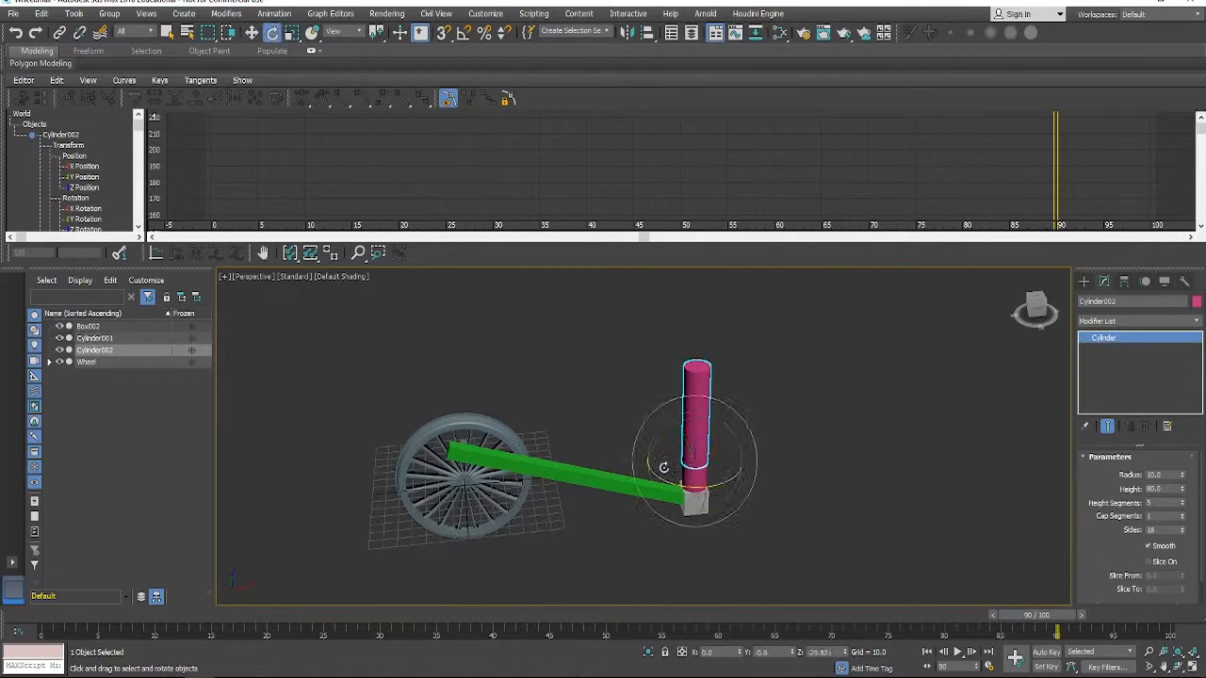
pyautogui.press('r')
pyautogui.moveTo(686, 458); pyautogui.dragTo(686, 427)
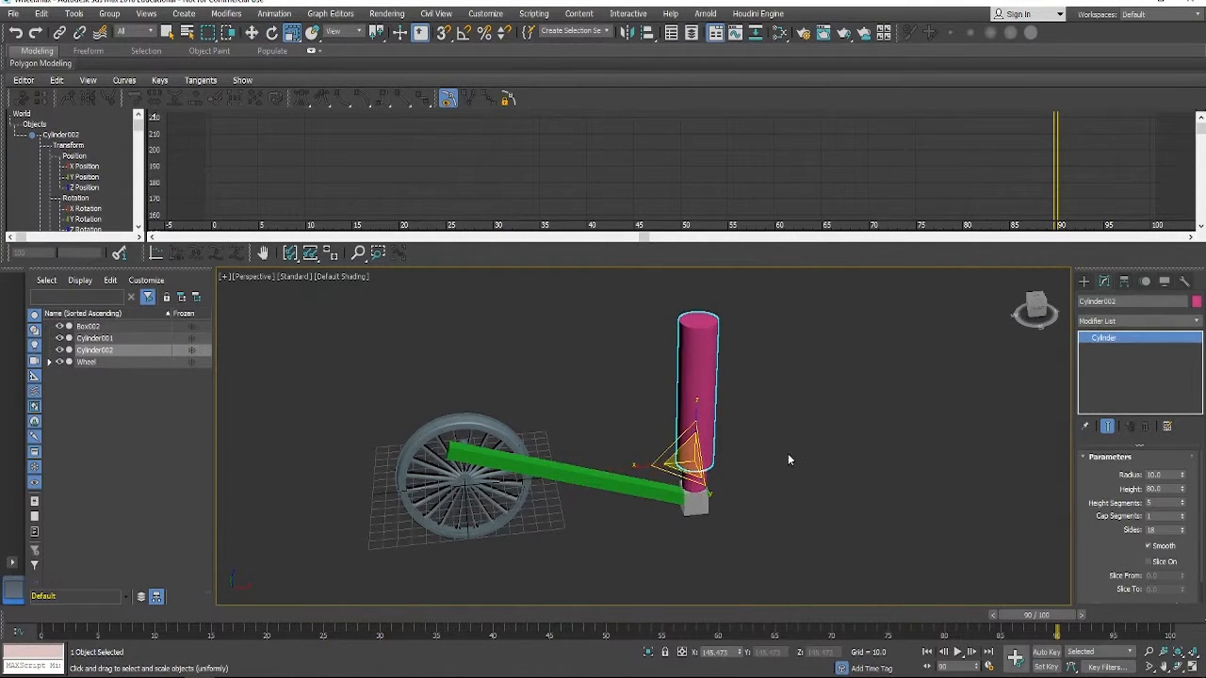
pyautogui.keyDown('alt'); pyautogui.moveTo(785, 457); pyautogui.dragTo(693, 455, button='middle'); pyautogui.keyUp('alt')
pyautogui.press('w')
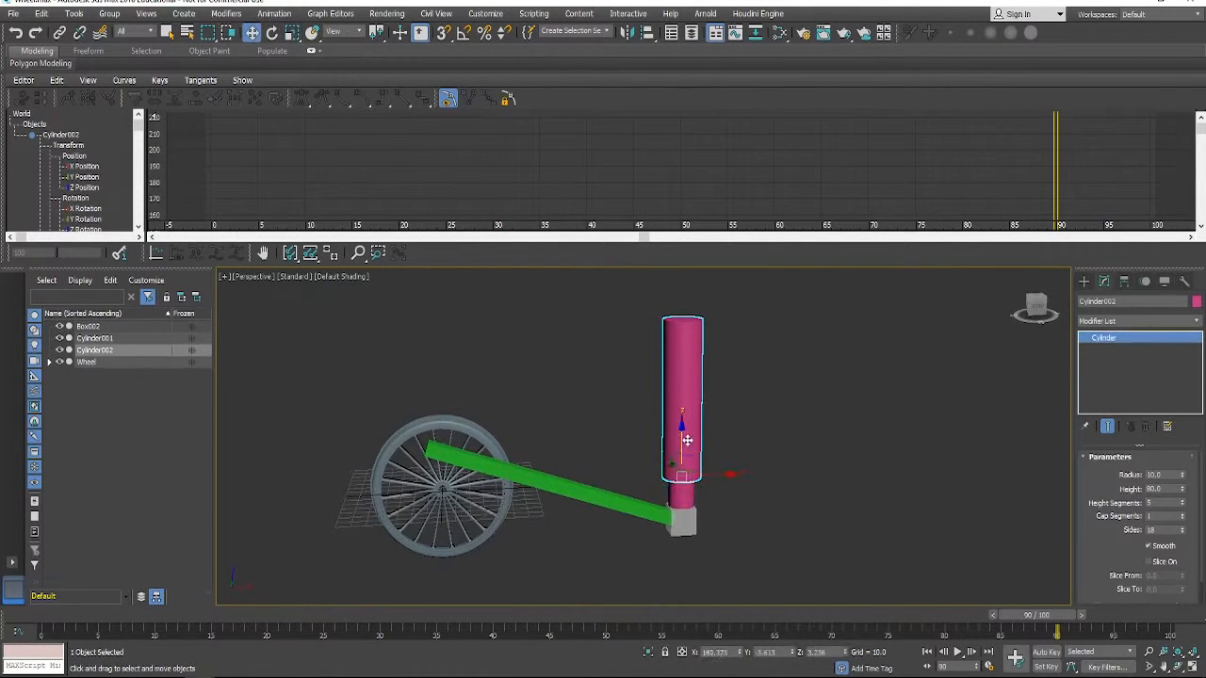
pyautogui.moveTo(684, 430); pyautogui.dragTo(684, 409)
pyautogui.click(748, 470)
pyautogui.scroll(-3, 747, 471)
pyautogui.keyDown('alt'); pyautogui.moveTo(747, 471); pyautogui.dragTo(688, 471, button='middle'); pyautogui.keyUp('alt')
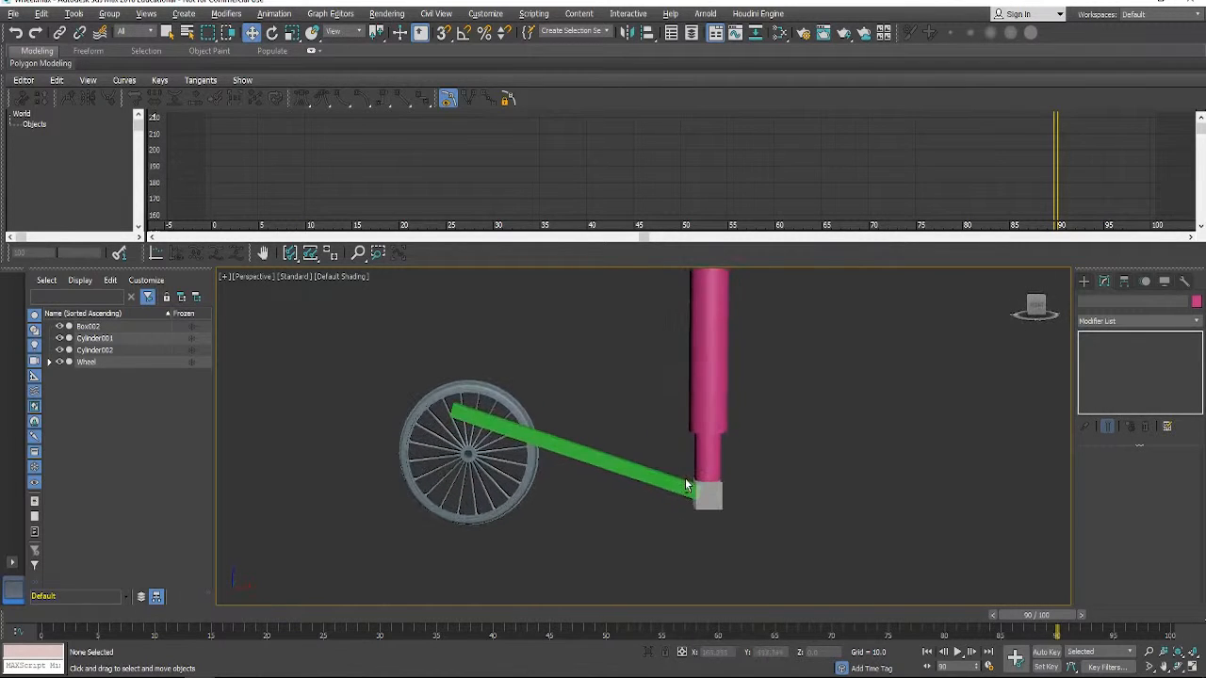
# Link the lower cylinder to the box as its parent and the larger cylinder to the lower cylinder.
pyautogui.click(707, 443)
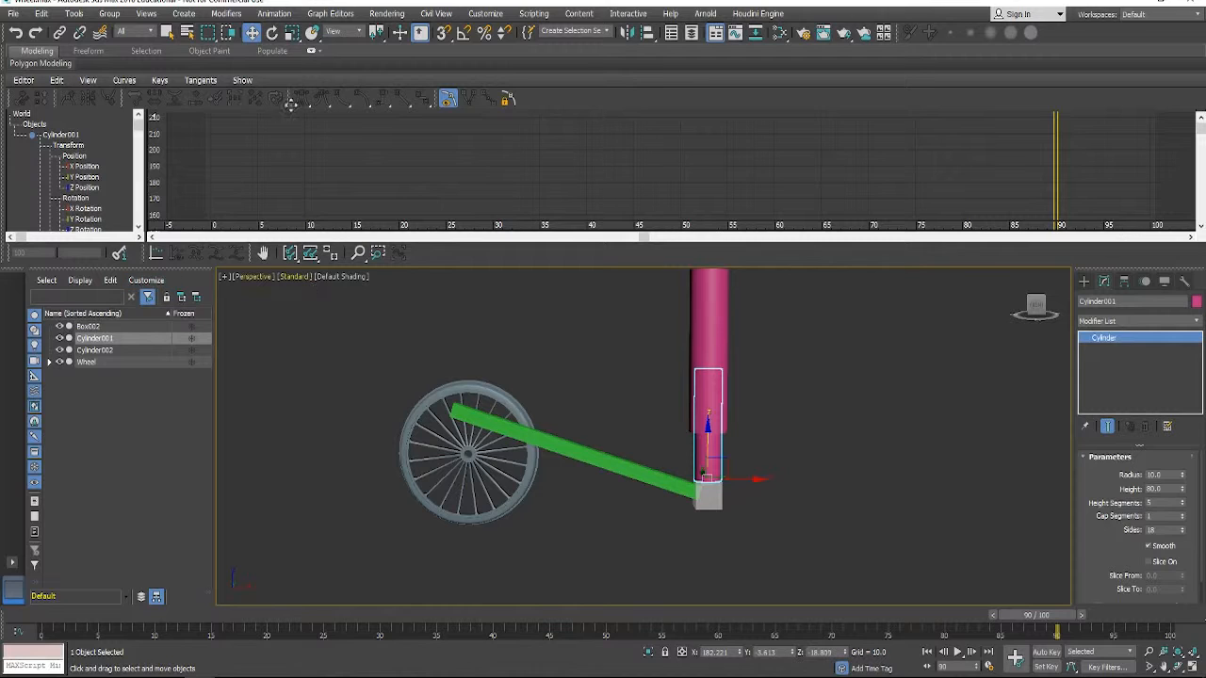
pyautogui.click(60, 32)
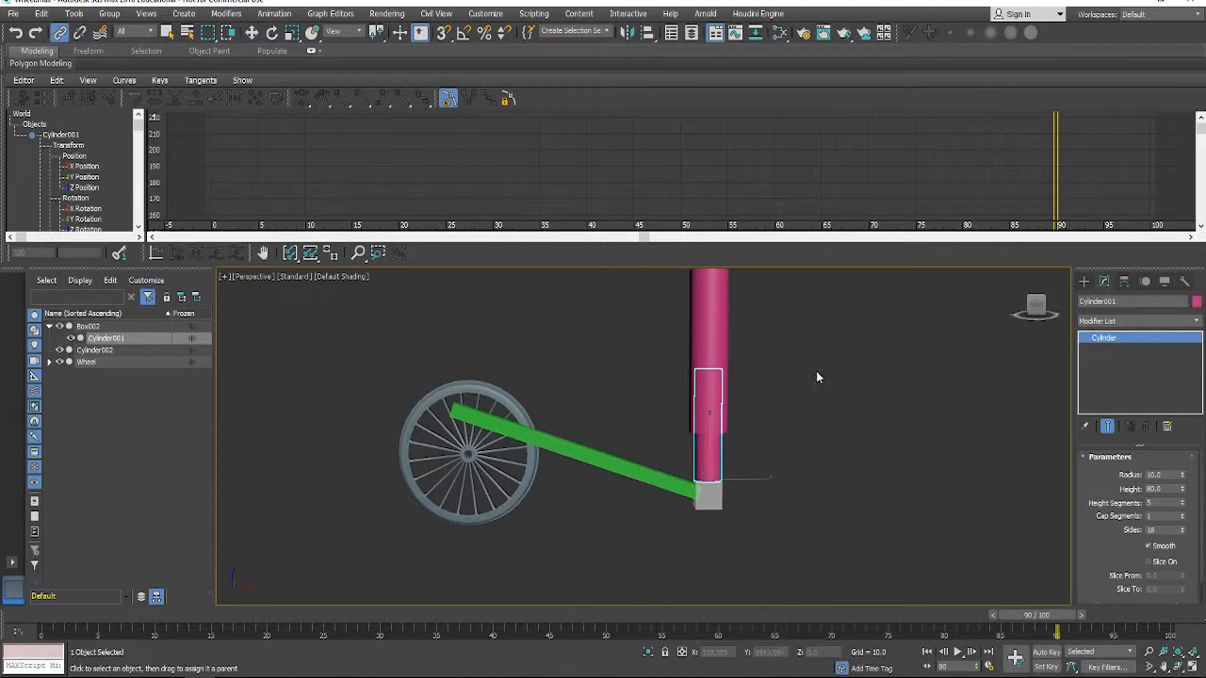
pyautogui.click(716, 317)
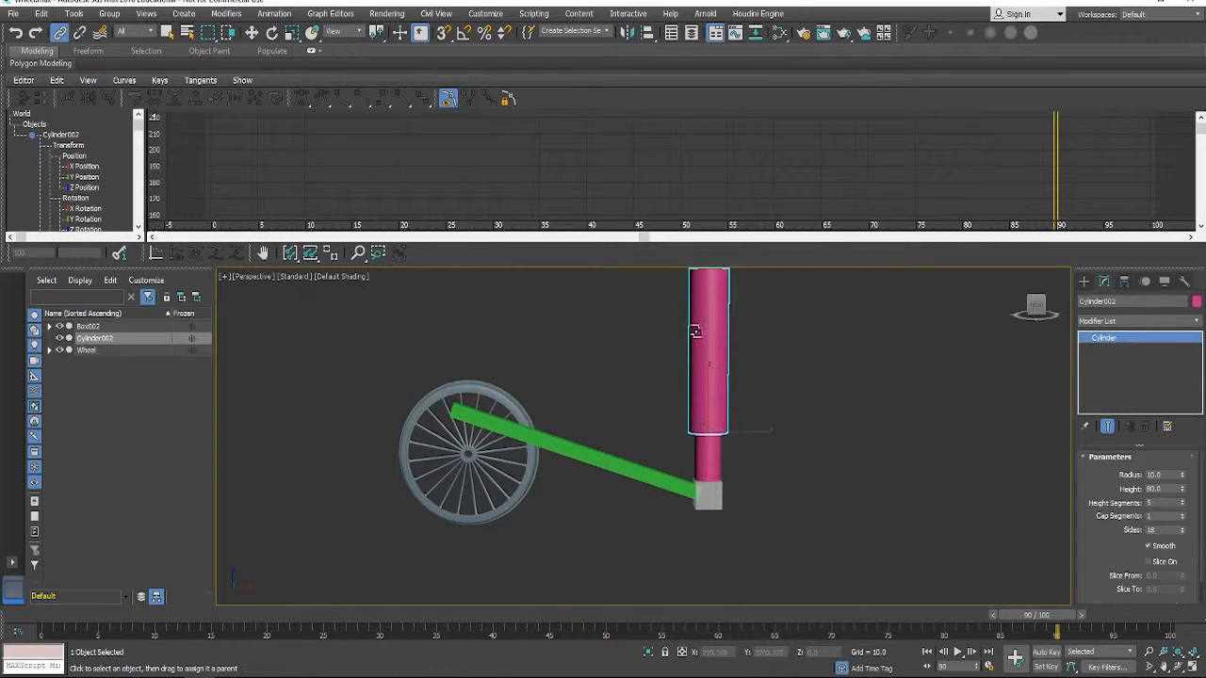
pyautogui.click(98, 337)
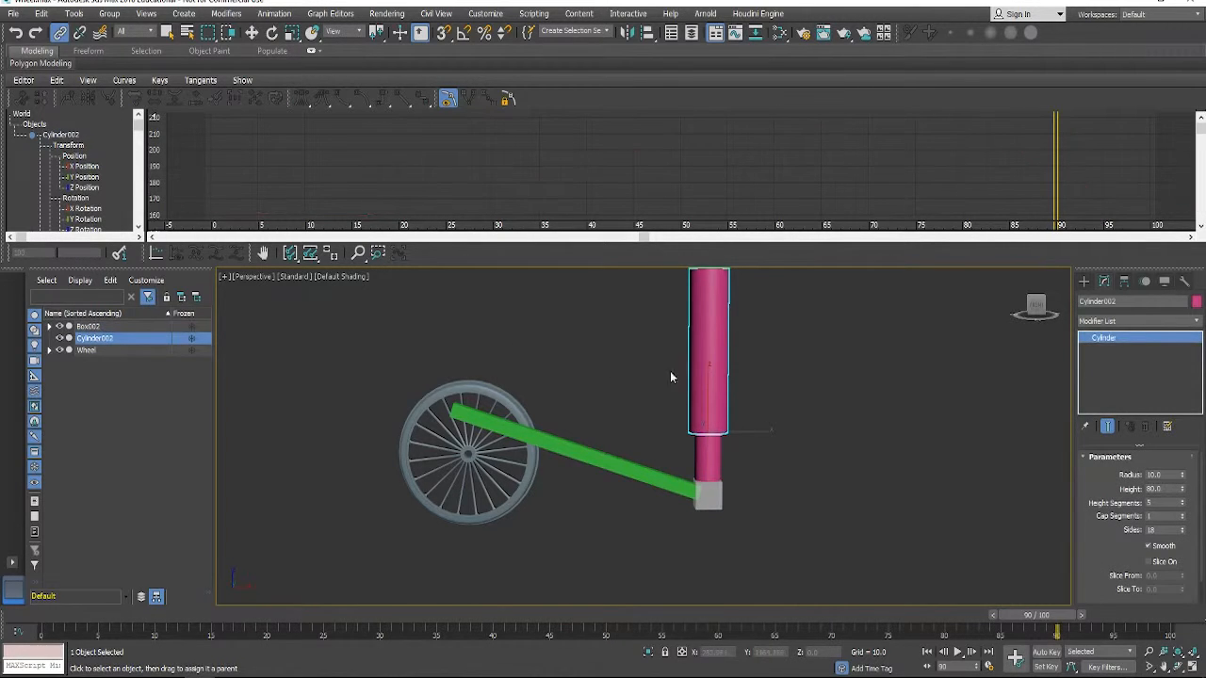
pyautogui.moveTo(714, 430); pyautogui.dragTo(712, 460)
pyautogui.click(766, 440)
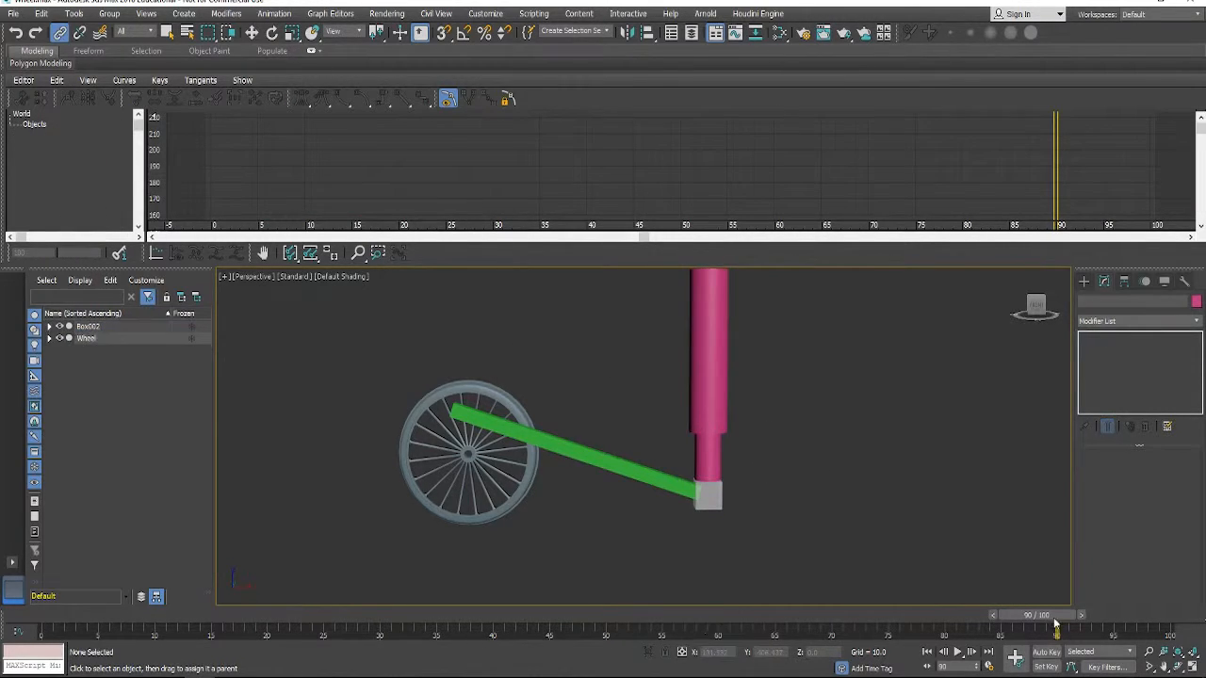
# Scrub the animation back to frame 0, select the larger cylinder and turn on Auto Key.
pyautogui.moveTo(1055, 623); pyautogui.dragTo(589, 420)
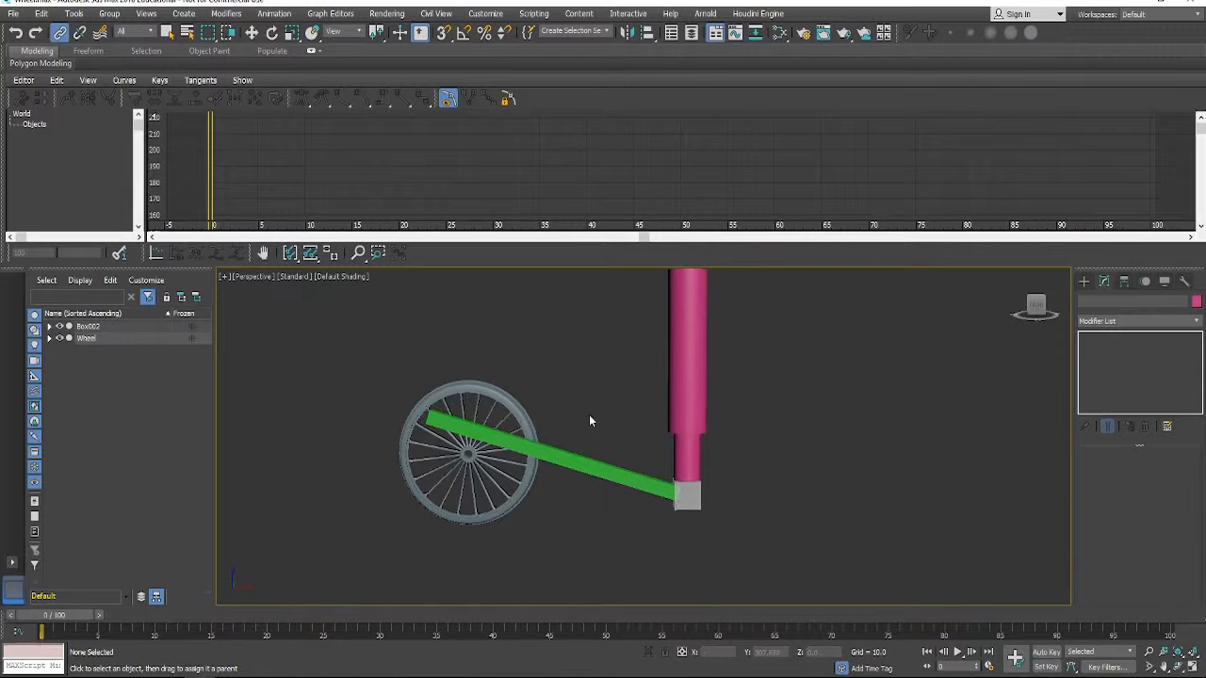
pyautogui.click(688, 377)
pyautogui.rightClick(792, 395)
pyautogui.press('w')
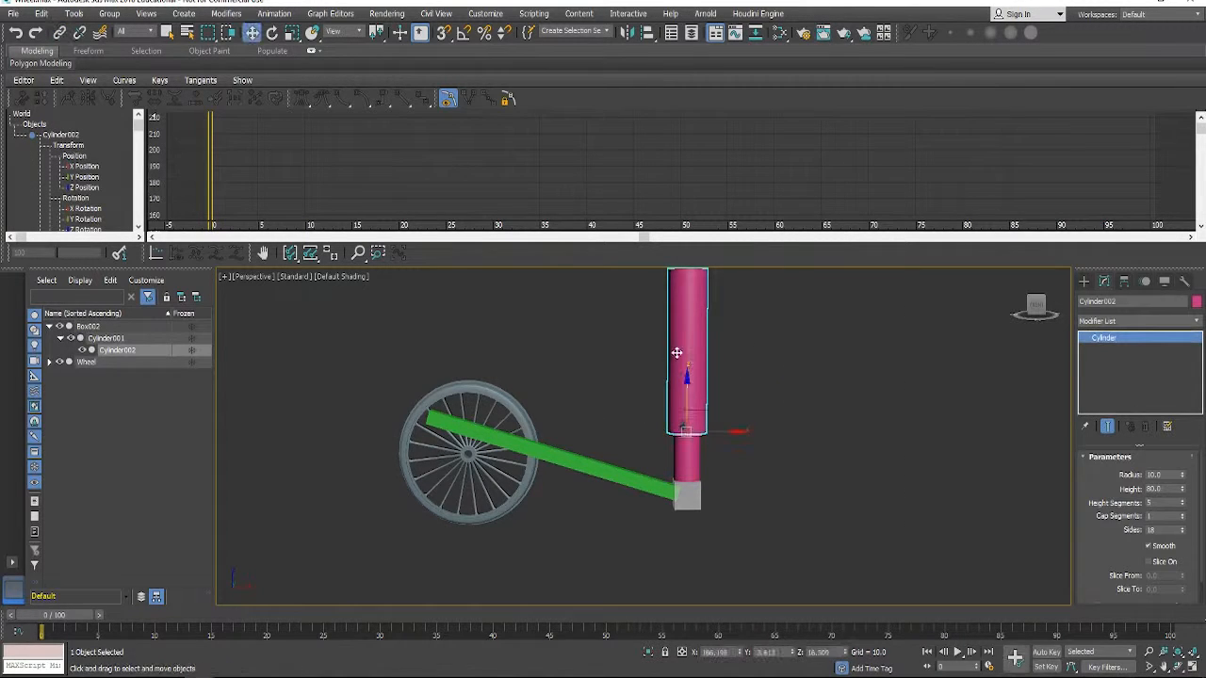
pyautogui.click(1045, 652)
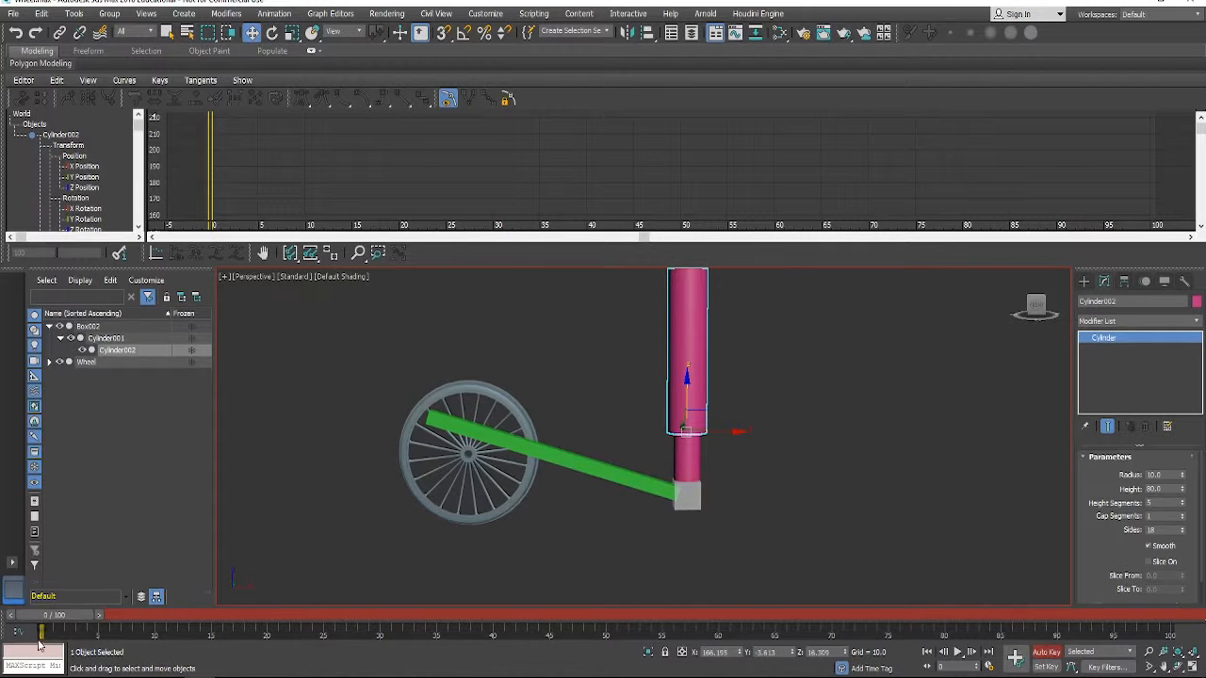
# At frame 16, lower the larger cylinder in the front view to just above the box, at Z about -17.3.
pyautogui.moveTo(66, 618); pyautogui.dragTo(239, 646)
pyautogui.press('w')
pyautogui.press('f')
pyautogui.scroll(6, 688, 518)
pyautogui.press('w')
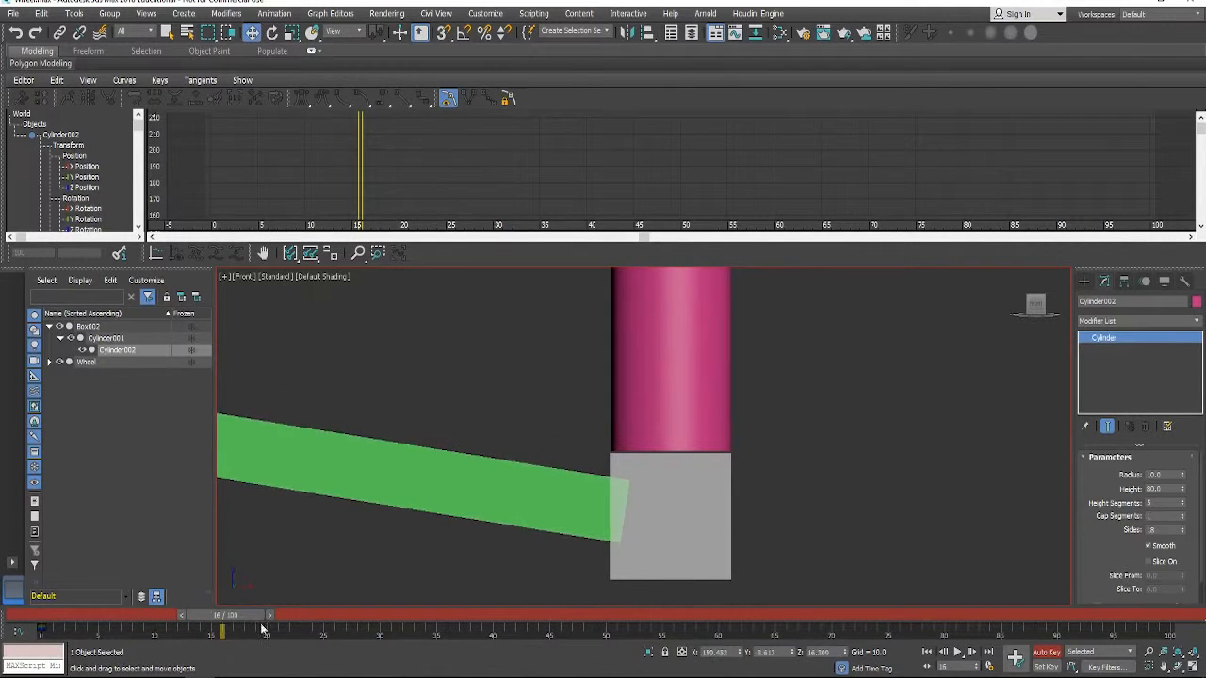
pyautogui.scroll(-5, 789, 458)
pyautogui.moveTo(787, 457); pyautogui.dragTo(733, 484, button='middle')
pyautogui.moveTo(701, 363); pyautogui.dragTo(689, 432)
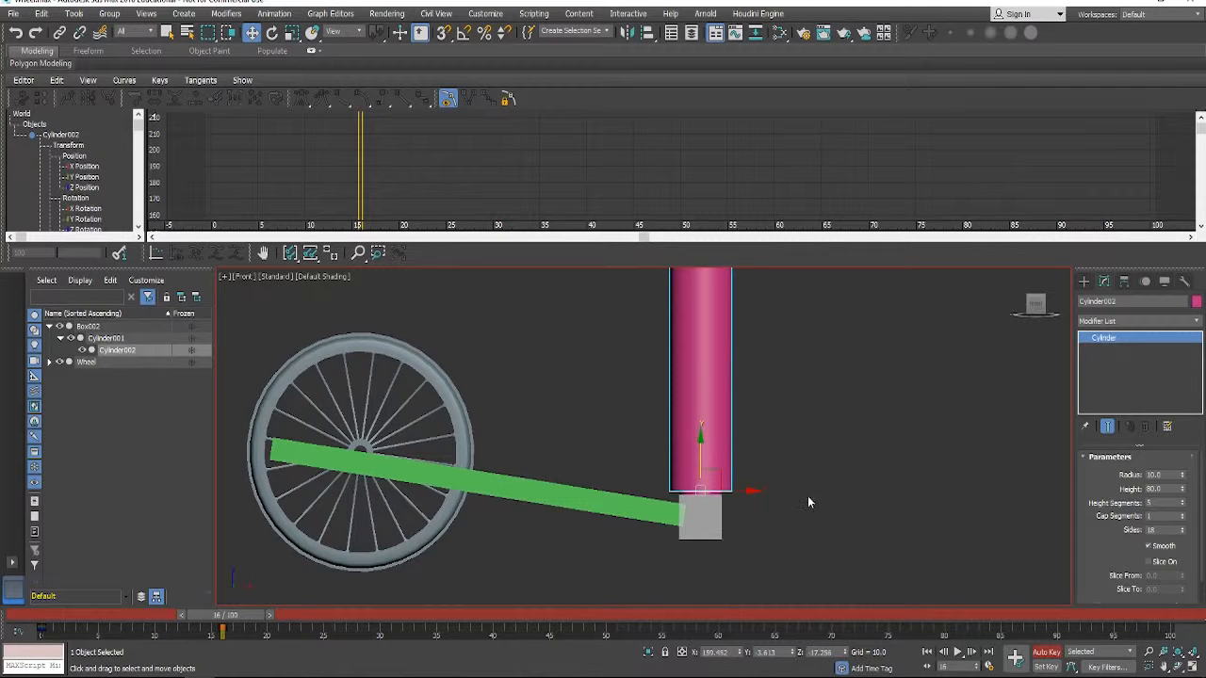
# Key the larger cylinder's lowered position at frame 25, and raise it to Z about 54.8 at frame 85.
pyautogui.moveTo(238, 620); pyautogui.dragTo(349, 622)
pyautogui.press('w')
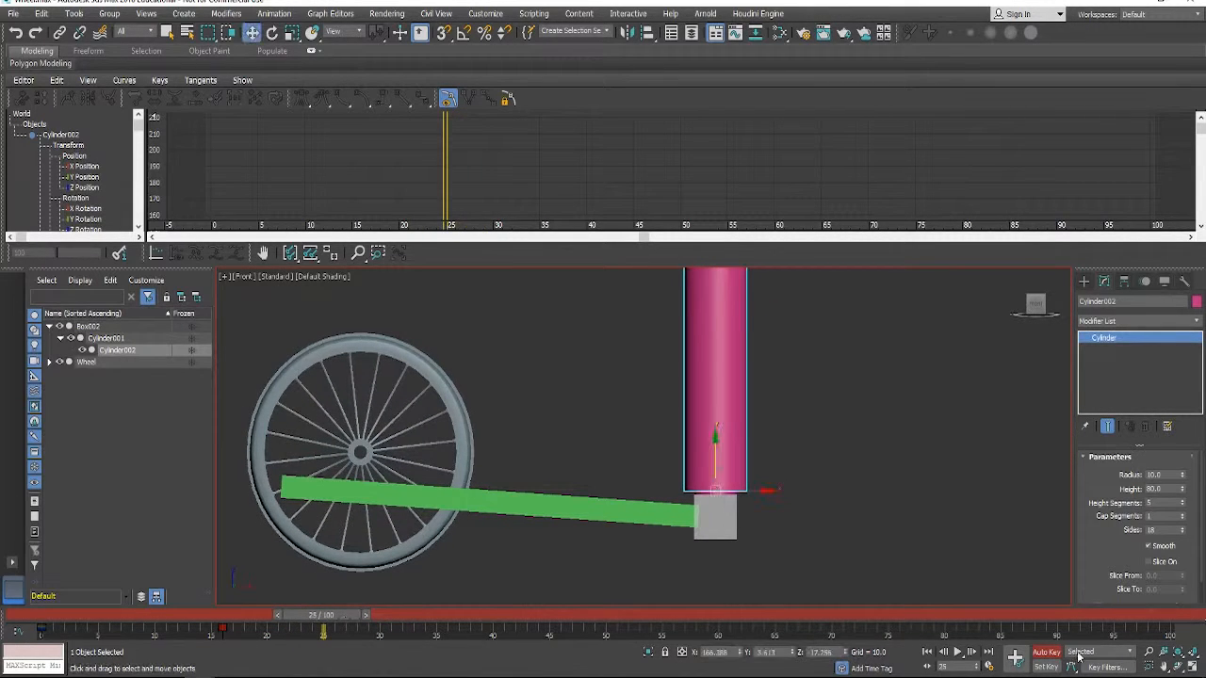
pyautogui.scroll(-5, 424, 594)
pyautogui.moveTo(337, 619); pyautogui.dragTo(1006, 602)
pyautogui.press('w')
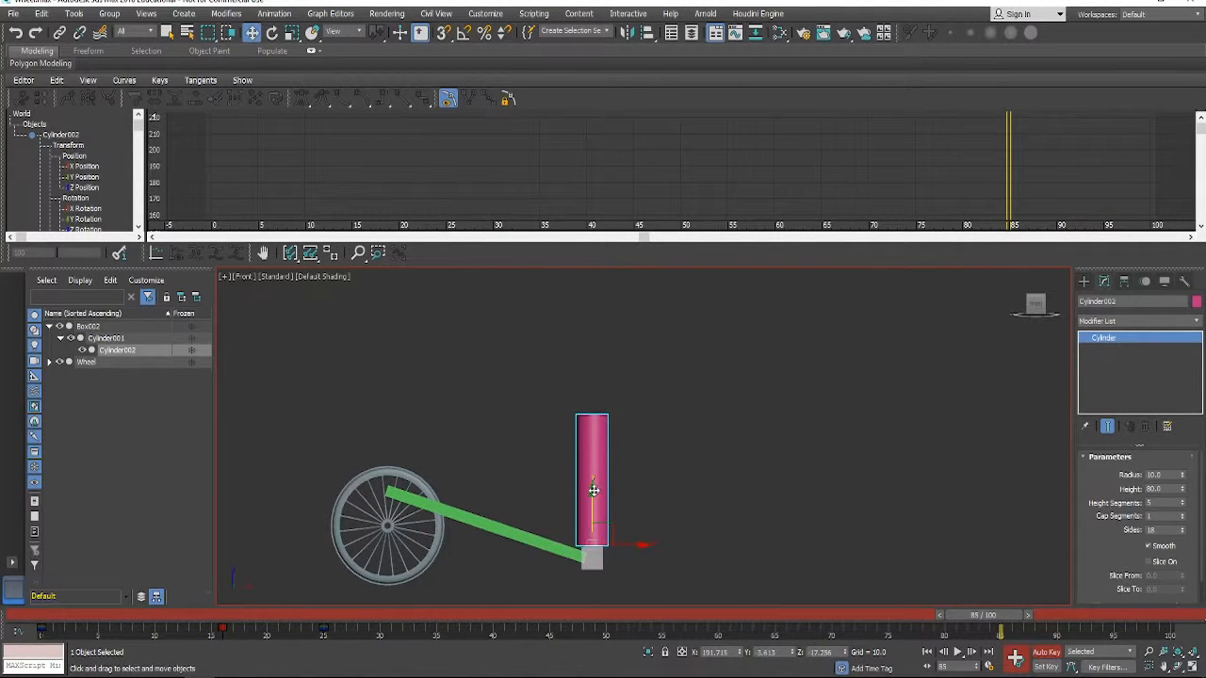
pyautogui.moveTo(593, 490); pyautogui.dragTo(587, 407)
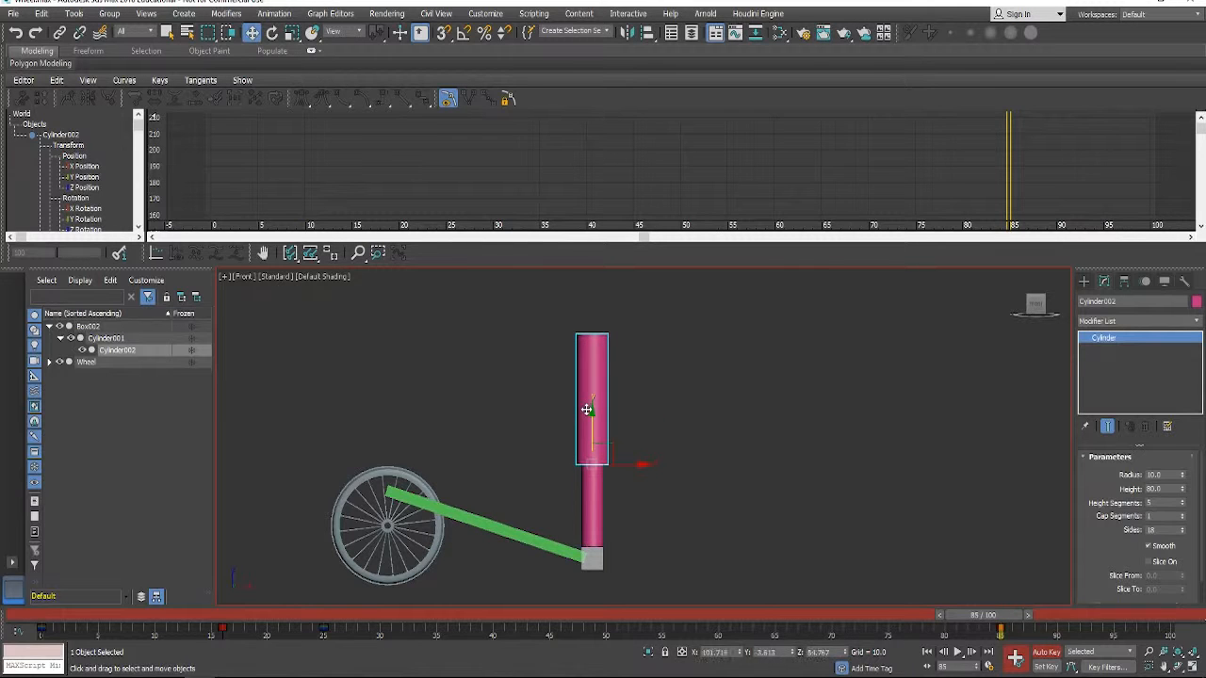
# Move the raised cylinder's key to frame 90 and copy its frame 0 key to frame 100.
pyautogui.moveTo(990, 616)
pyautogui.mouseDown()
pyautogui.moveTo(509, 615)
pyautogui.moveTo(1002, 614)
pyautogui.mouseUp()
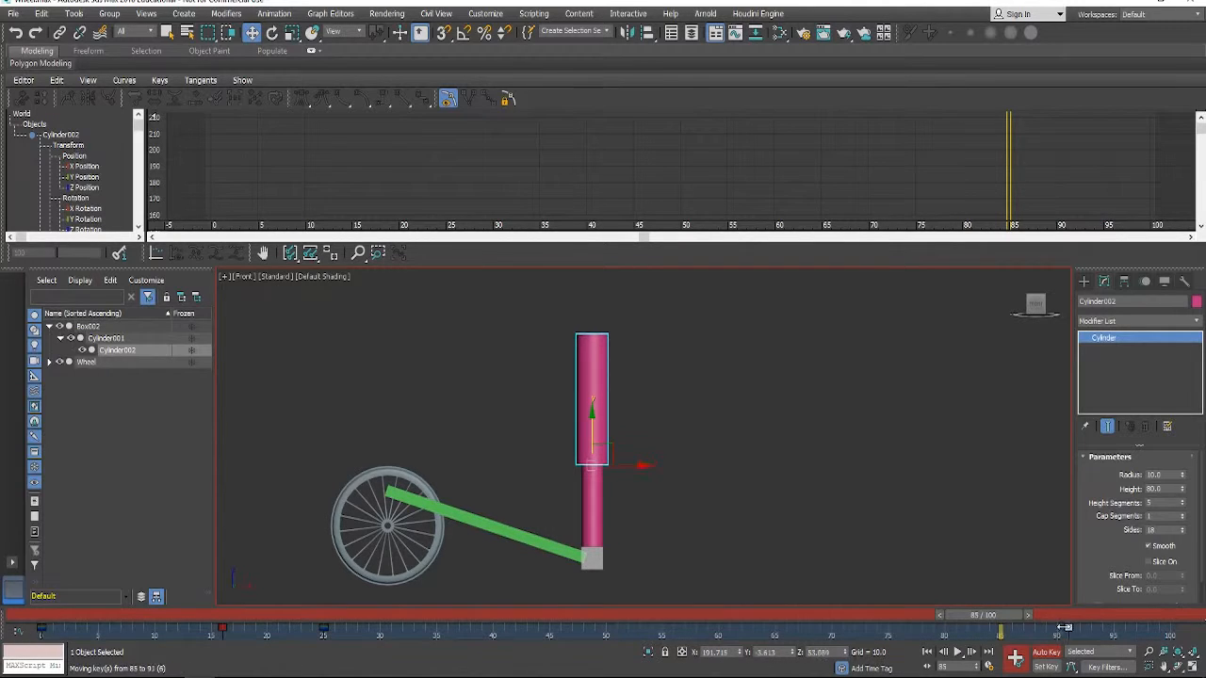
pyautogui.moveTo(1000, 616); pyautogui.dragTo(1183, 617)
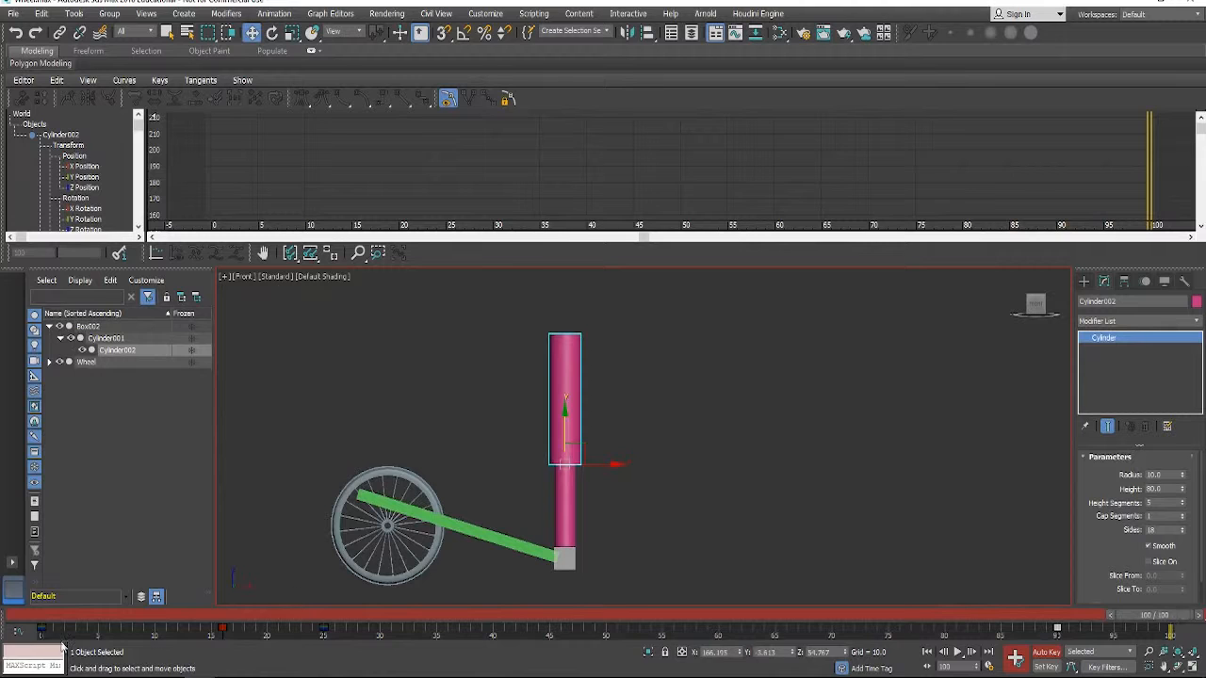
pyautogui.keyDown('shift'); pyautogui.moveTo(42, 630); pyautogui.dragTo(898, 627); pyautogui.keyUp('shift')
pyautogui.keyDown('shift'); pyautogui.moveTo(1168, 630); pyautogui.dragTo(14, 615); pyautogui.keyUp('shift')
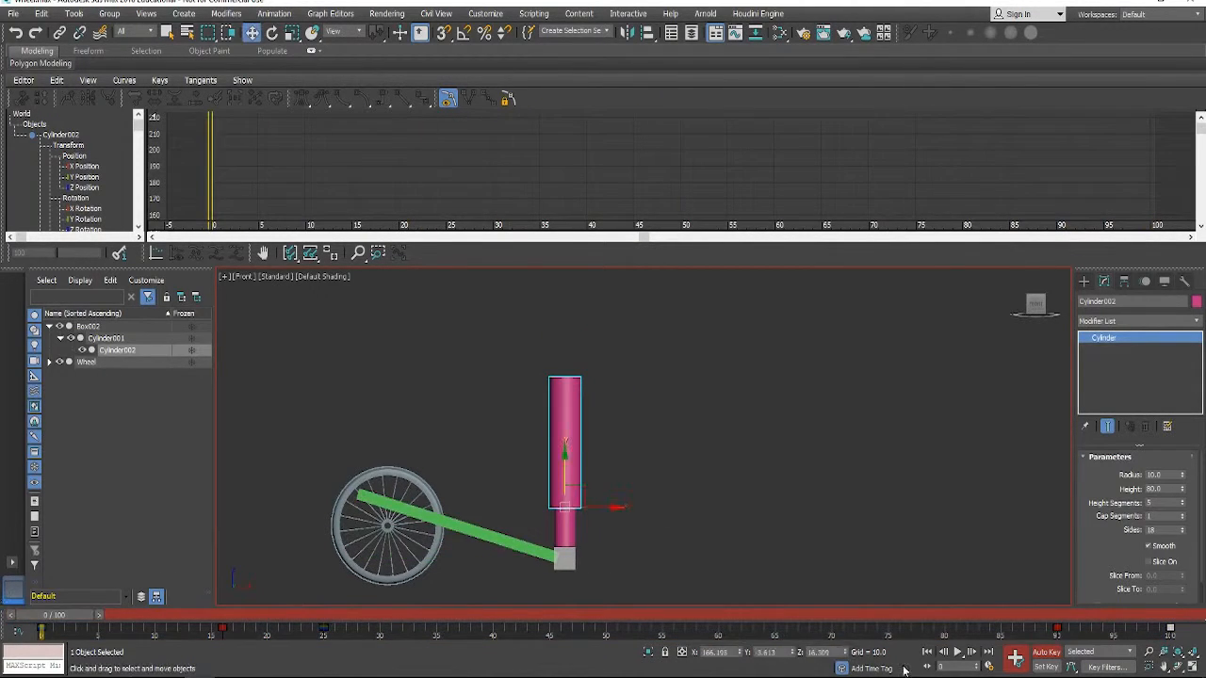
# Play the animation, enlarge the curve editor and fit the larger cylinder's Y Position curve in it.
pyautogui.click(956, 652)
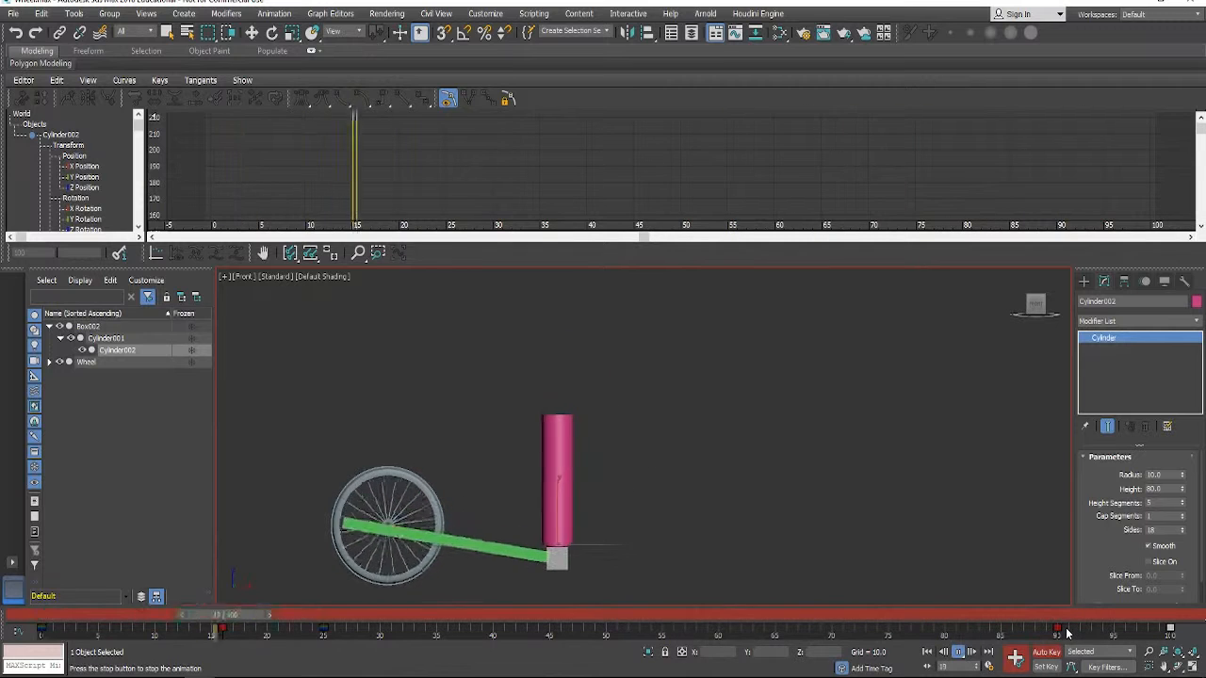
pyautogui.click(959, 653)
pyautogui.moveTo(655, 267); pyautogui.dragTo(652, 479)
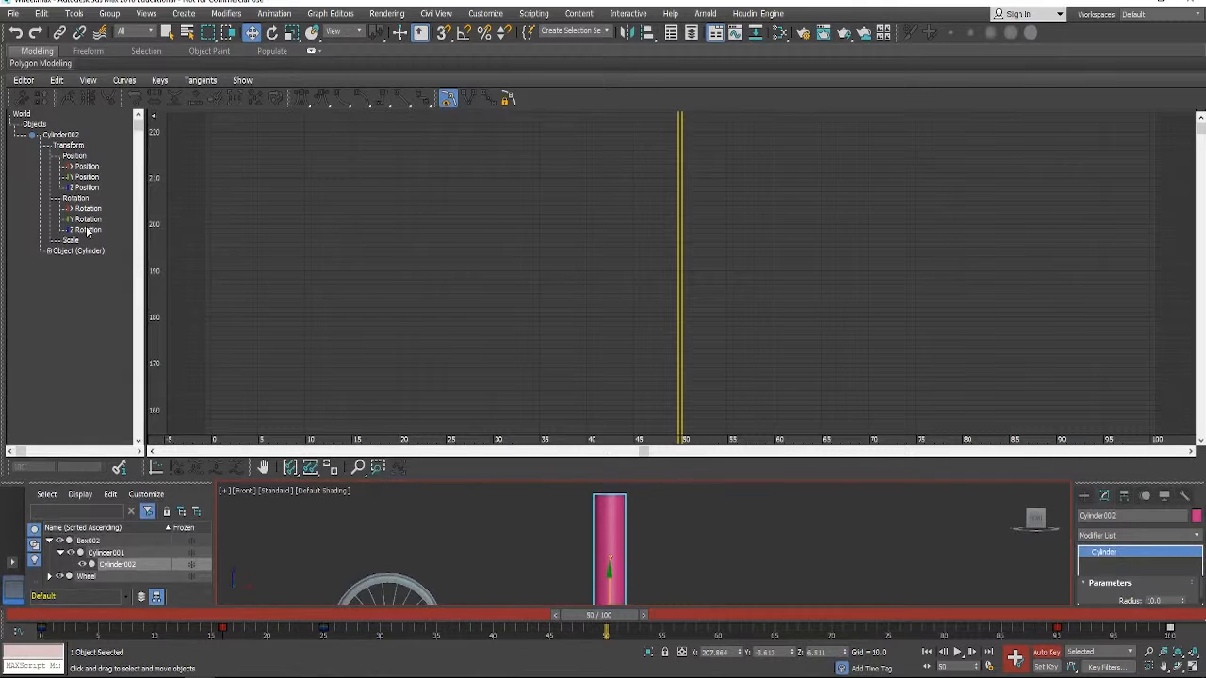
pyautogui.click(84, 177)
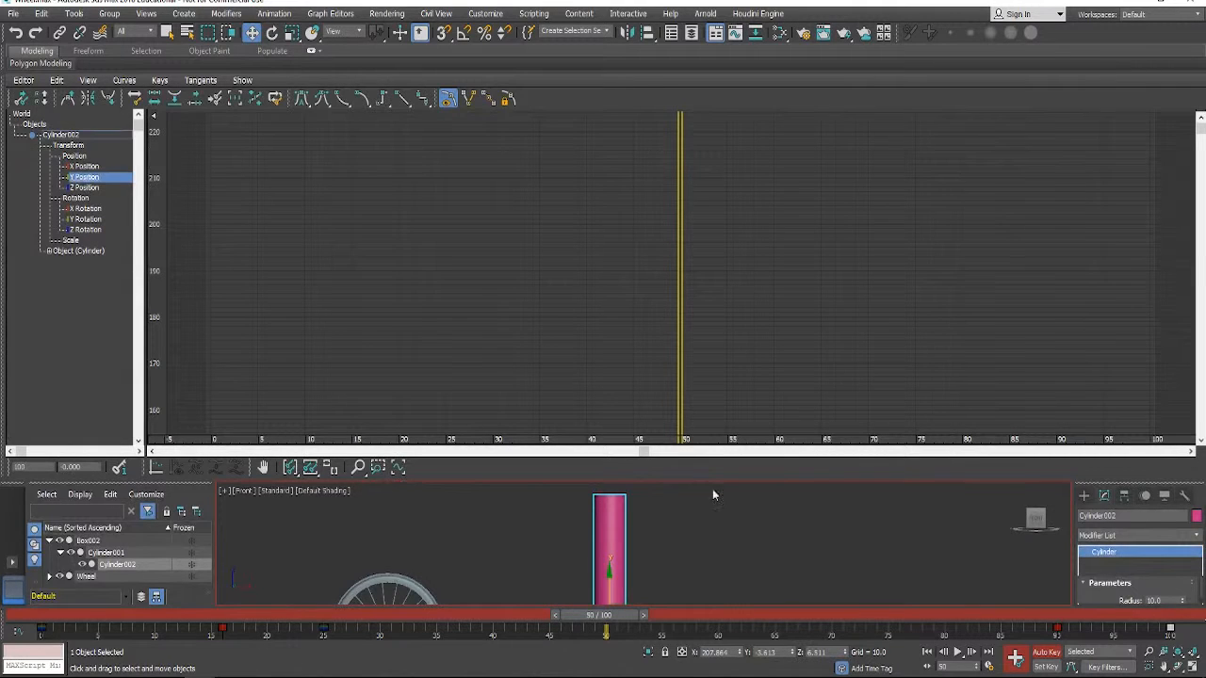
pyautogui.click(310, 469)
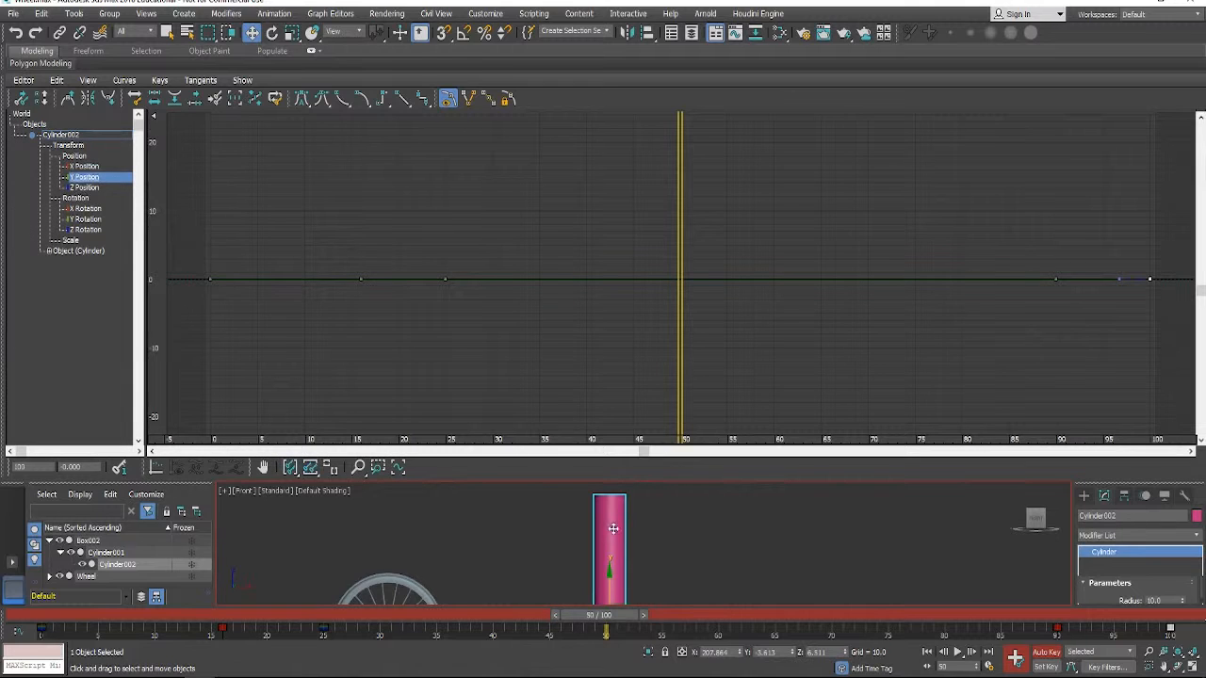
# Turn off Auto Key, add a key for the larger cylinder at frame 39, and scrub back towards the start.
pyautogui.click(1053, 652)
pyautogui.click(607, 517)
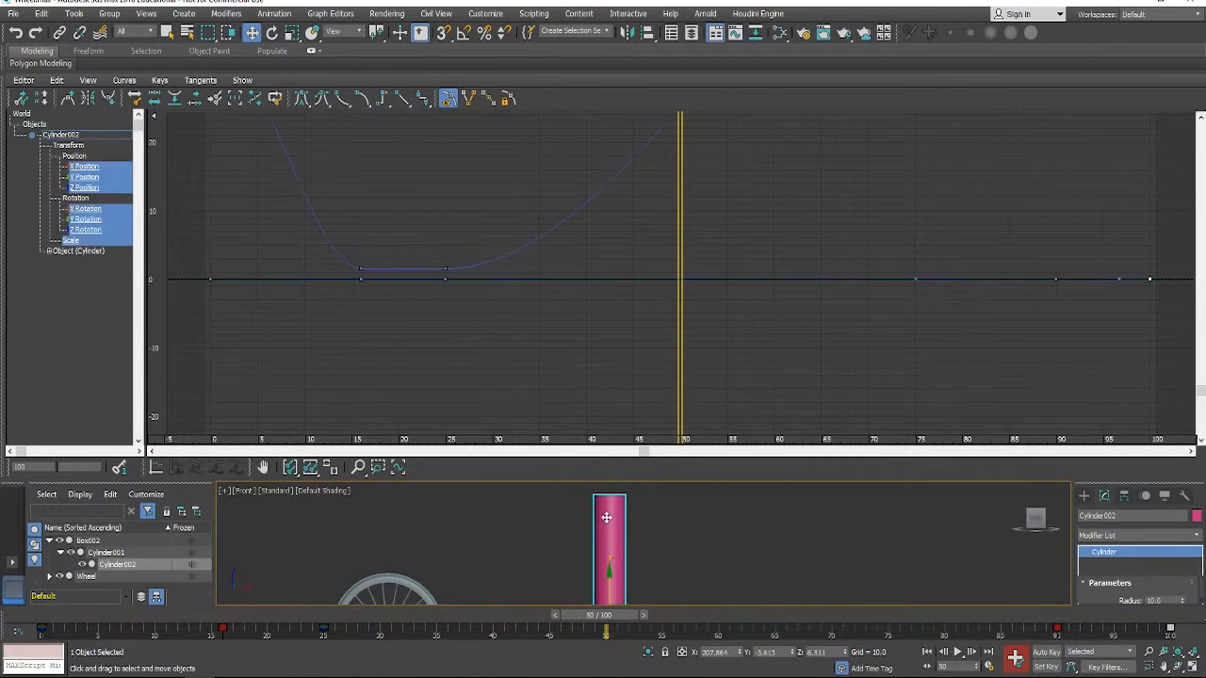
pyautogui.moveTo(620, 614); pyautogui.dragTo(502, 614)
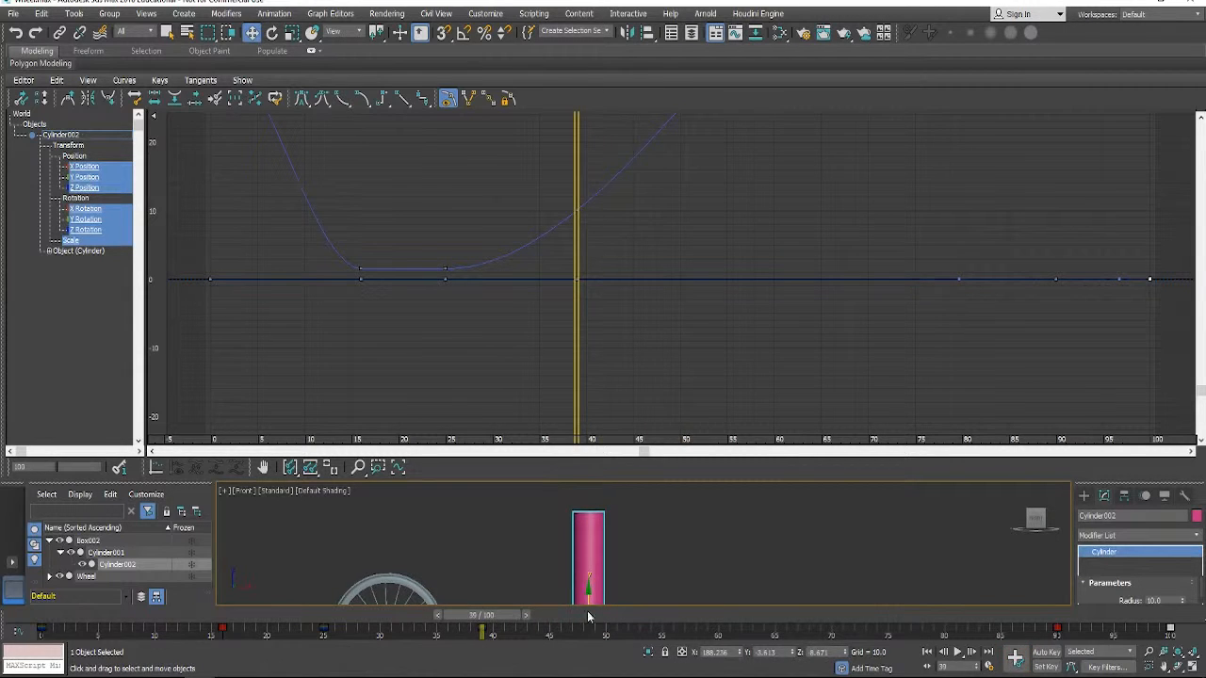
pyautogui.moveTo(588, 617); pyautogui.dragTo(136, 490)
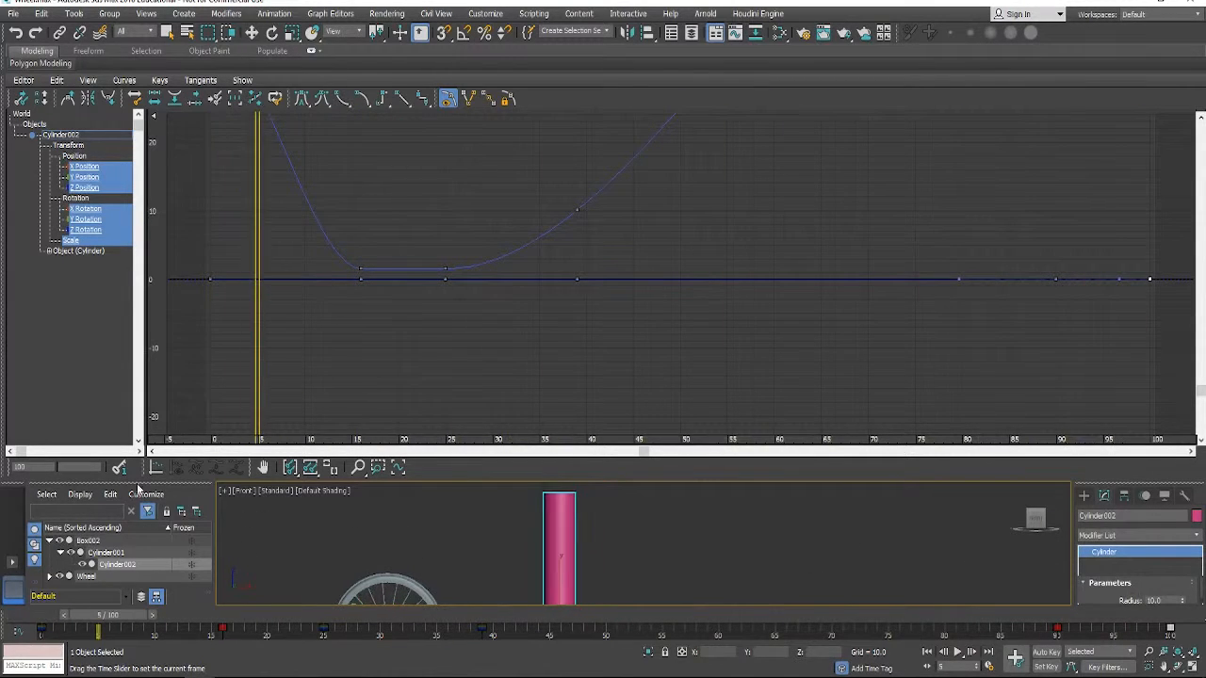
# Scrub the animation to frame 100 and fit the larger cylinder's Z Position curve in the curve editor.
pyautogui.scroll(-3, 618, 546)
pyautogui.moveTo(650, 589); pyautogui.dragTo(711, 546, button='middle')
pyautogui.moveTo(111, 616); pyautogui.dragTo(1151, 615)
pyautogui.press('w')
pyautogui.moveTo(680, 189); pyautogui.dragTo(686, 299, button='middle')
pyautogui.click(84, 232)
pyautogui.click(84, 188)
pyautogui.click(290, 469)
pyautogui.click(310, 469)
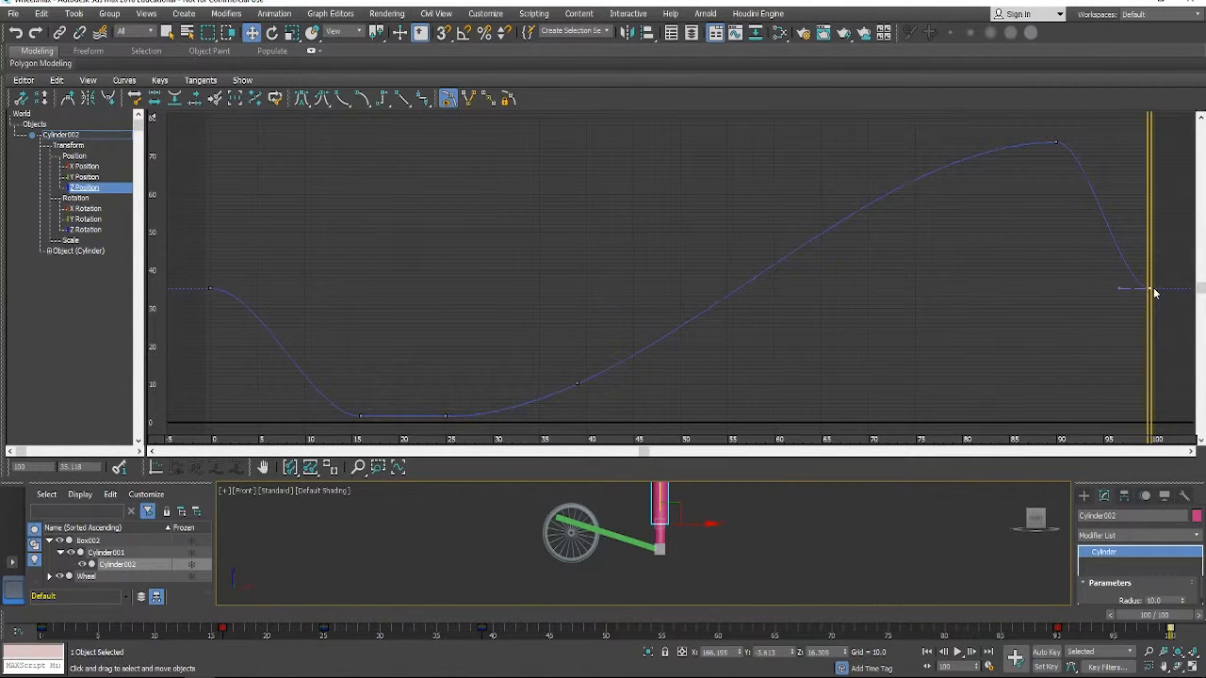
# Straighten the tangents of the larger cylinder's Z Position keys at frames 100 and 0, and play the animation.
pyautogui.click(1167, 395)
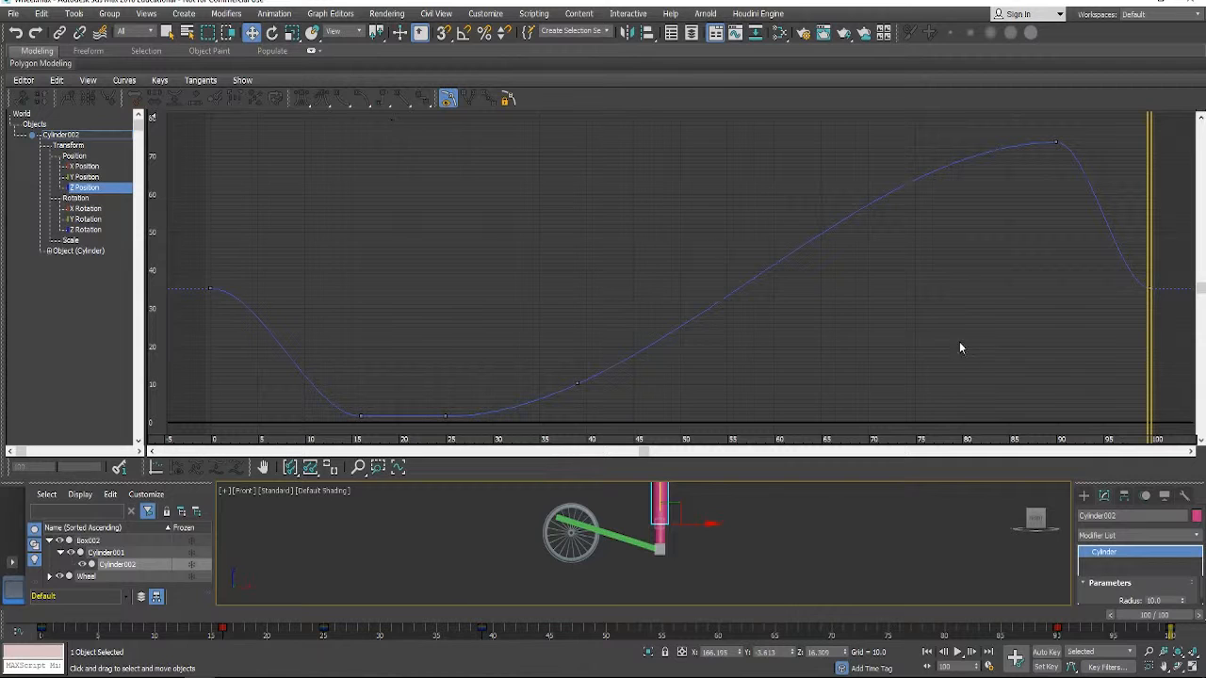
pyautogui.click(1150, 290)
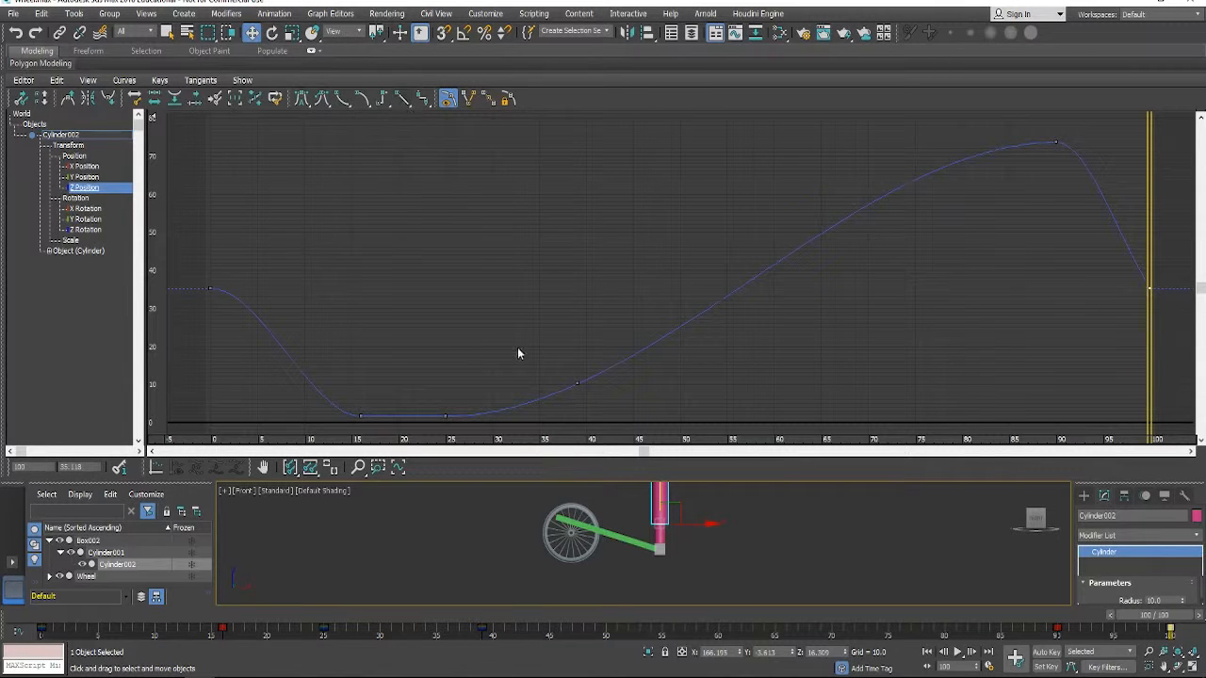
pyautogui.moveTo(518, 353); pyautogui.dragTo(486, 253, button='middle')
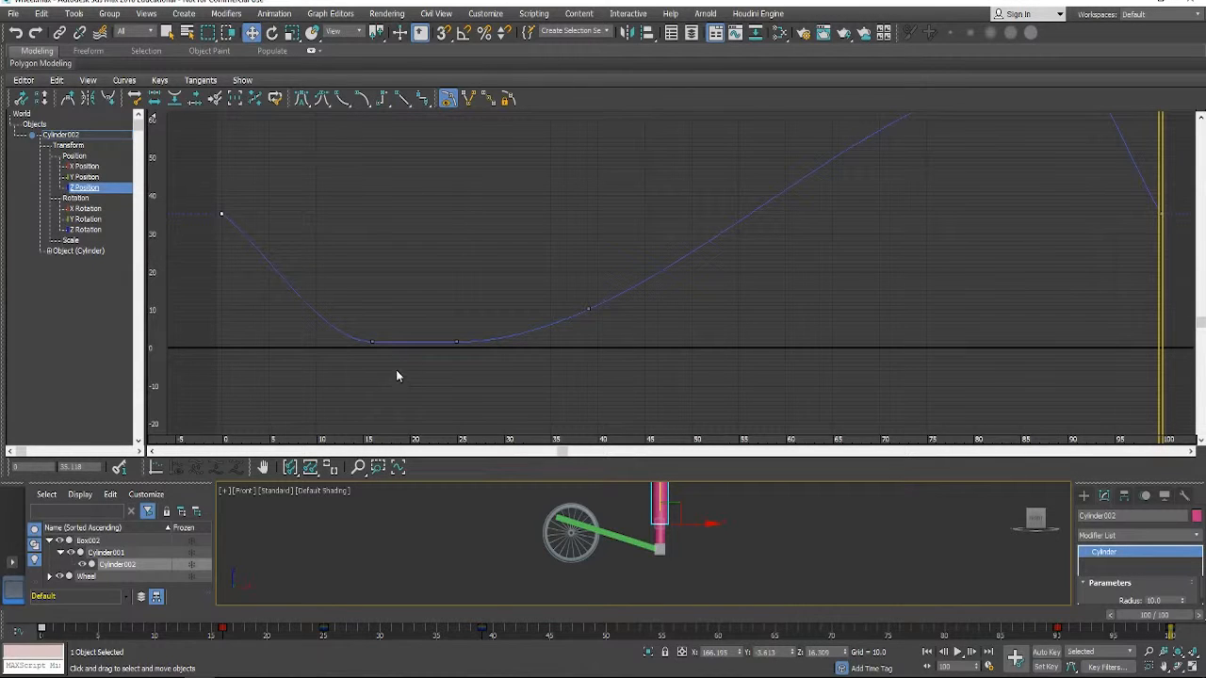
pyautogui.moveTo(1137, 617); pyautogui.dragTo(563, 623)
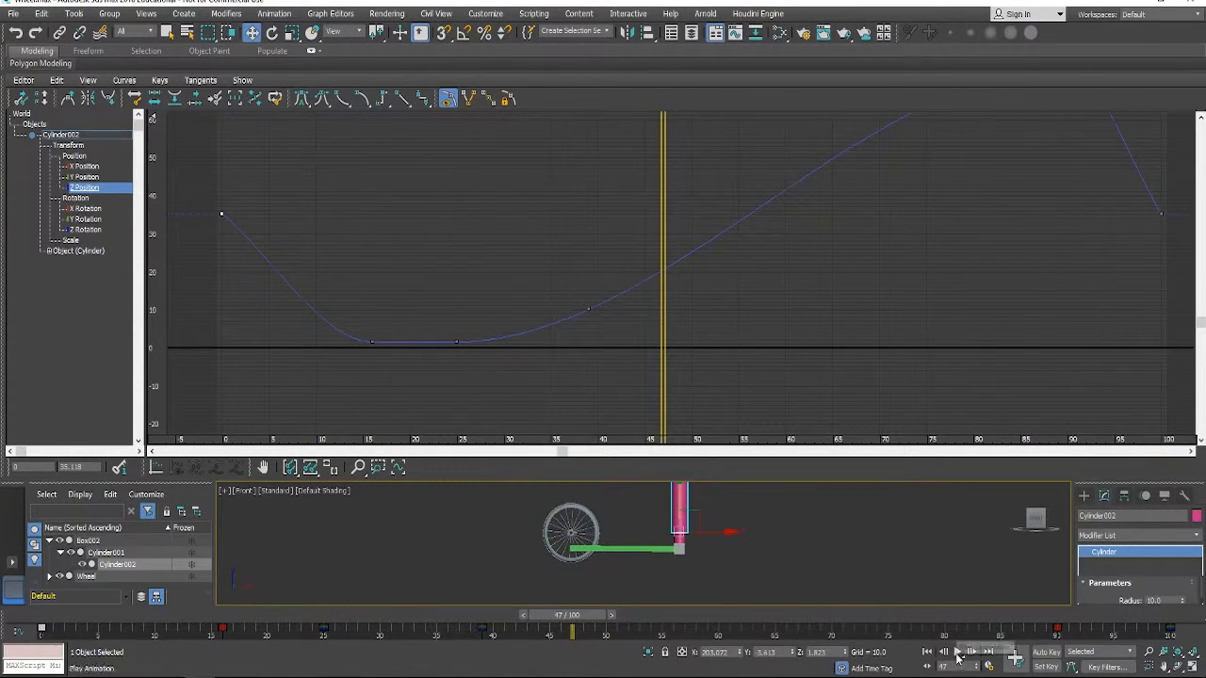
pyautogui.click(957, 652)
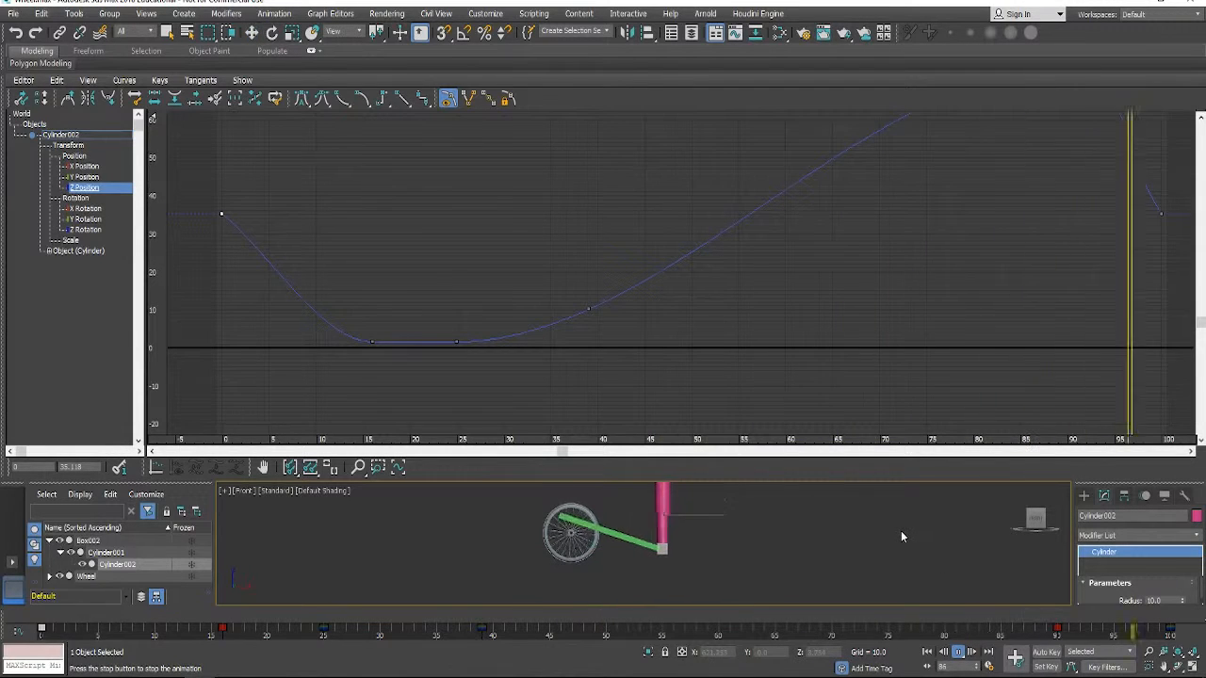
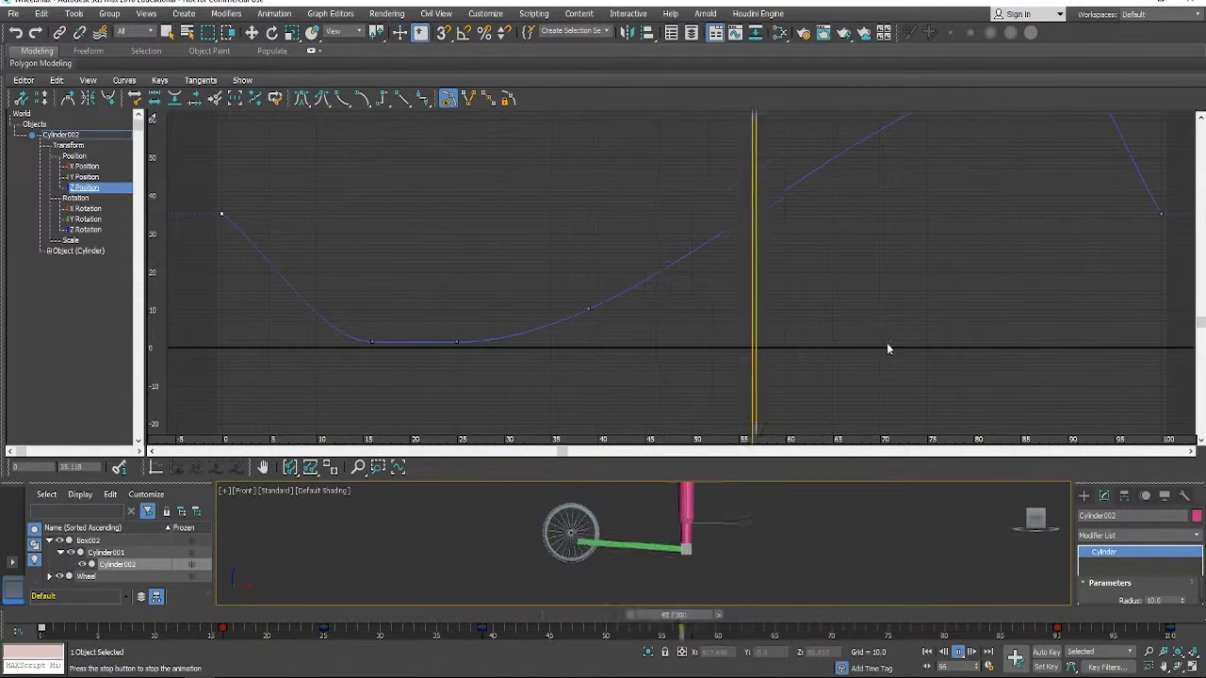
pyautogui.click(958, 652)
# Try moving the larger cylinder's frame 90 key to frame 95 and play the animation.
pyautogui.moveTo(1057, 629); pyautogui.dragTo(1104, 631)
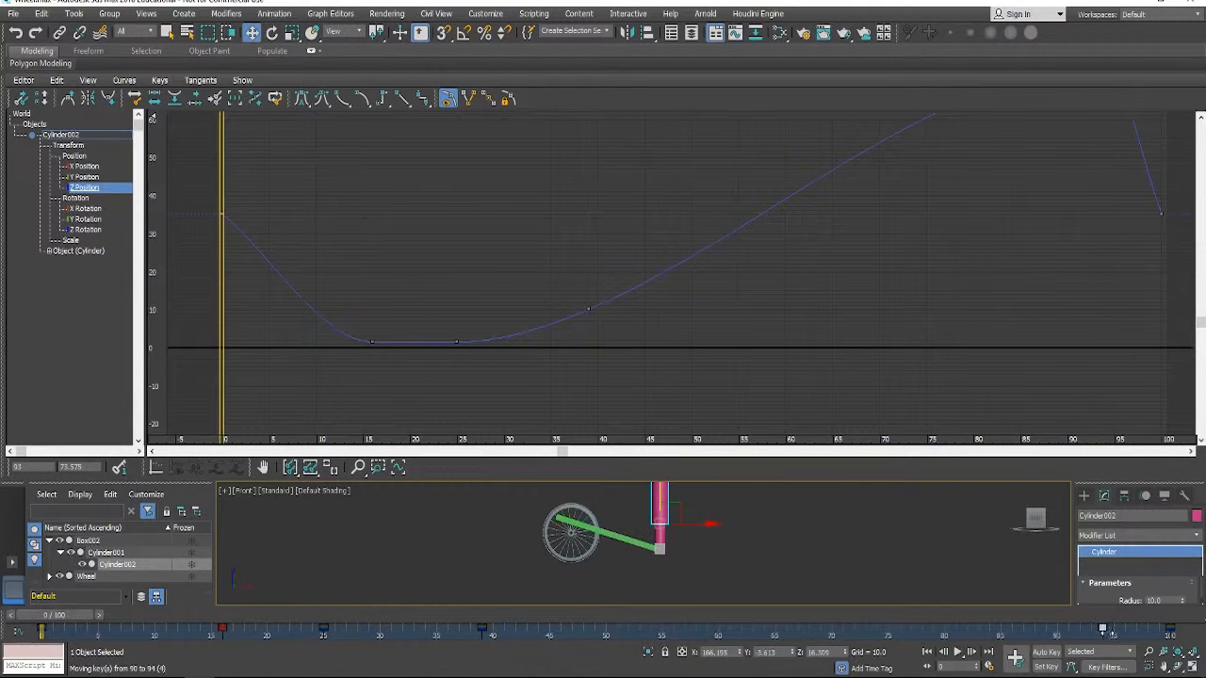
pyautogui.click(958, 652)
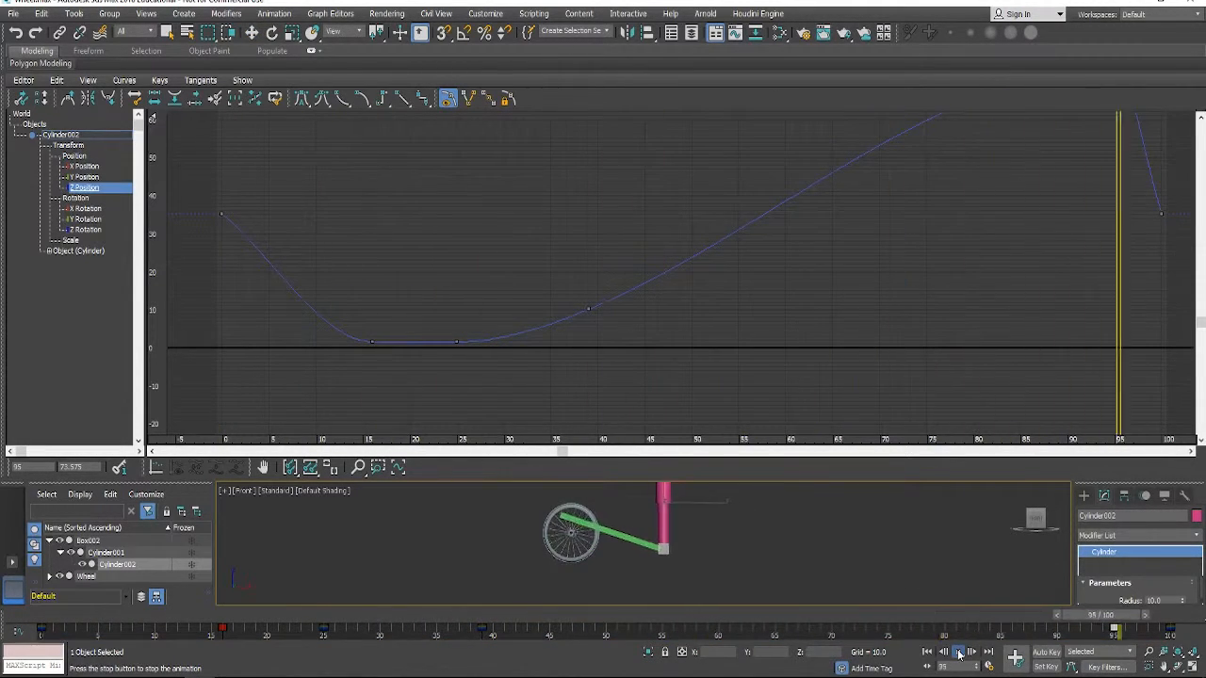
pyautogui.click(958, 652)
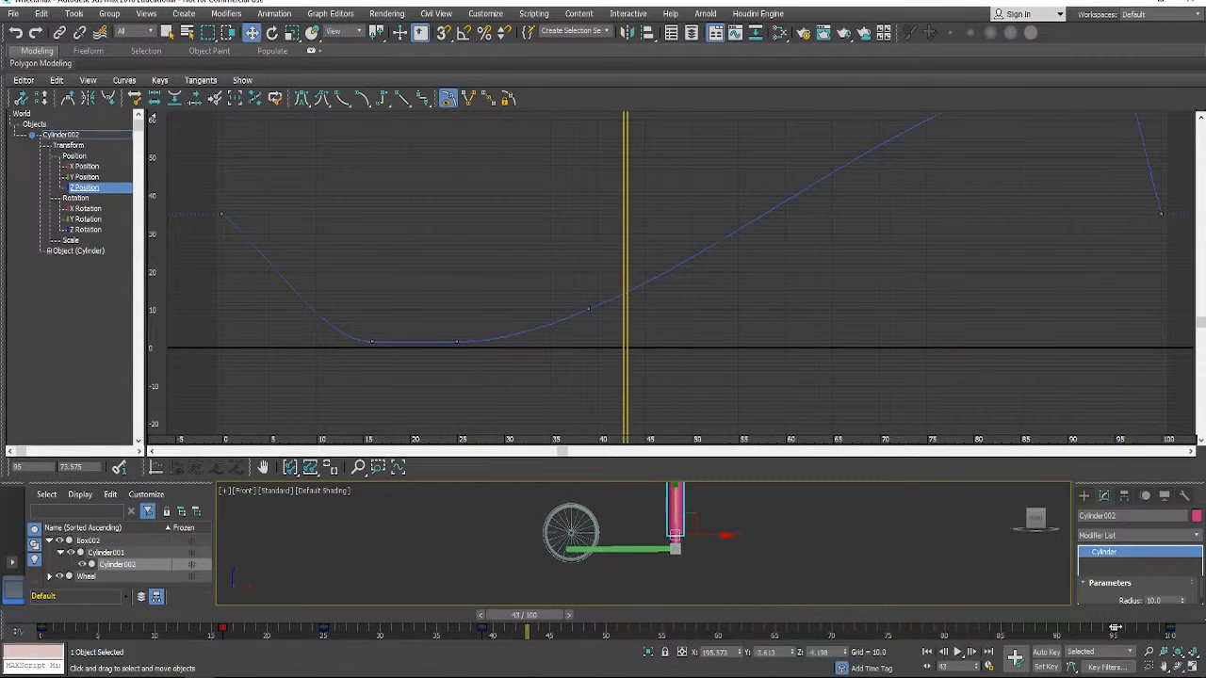
# Move the larger cylinder's frame 95 key to frame 85 and play the animation.
pyautogui.moveTo(1114, 628); pyautogui.dragTo(1060, 628)
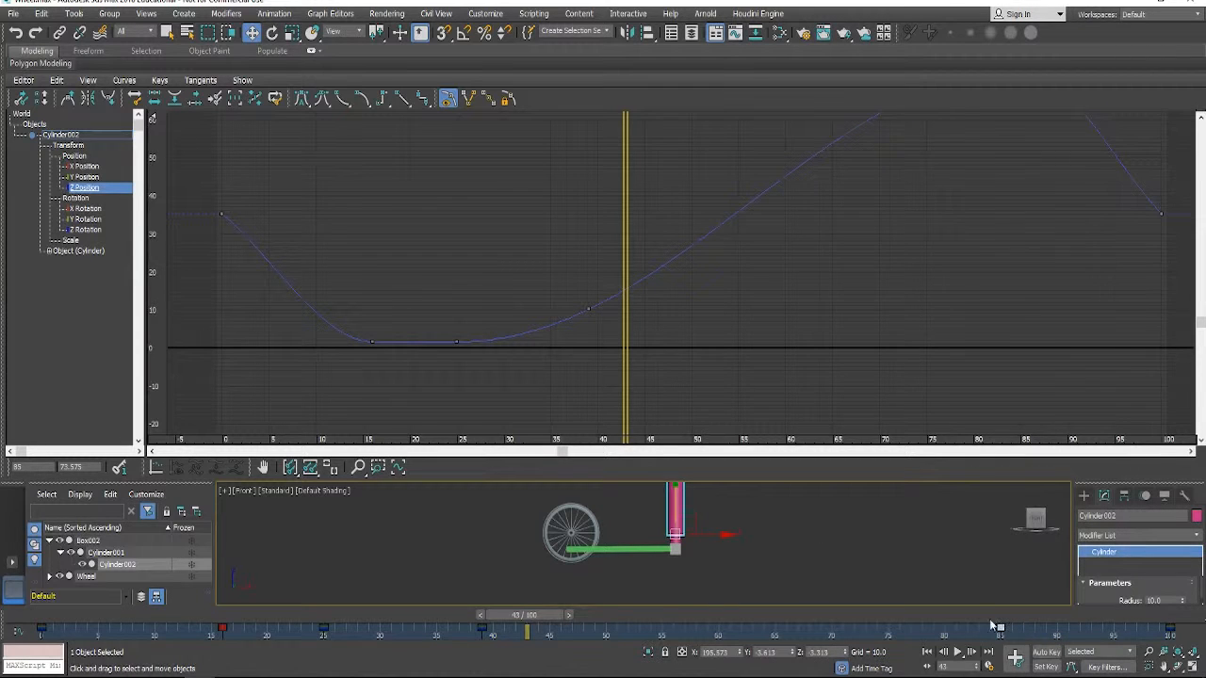
pyautogui.click(958, 652)
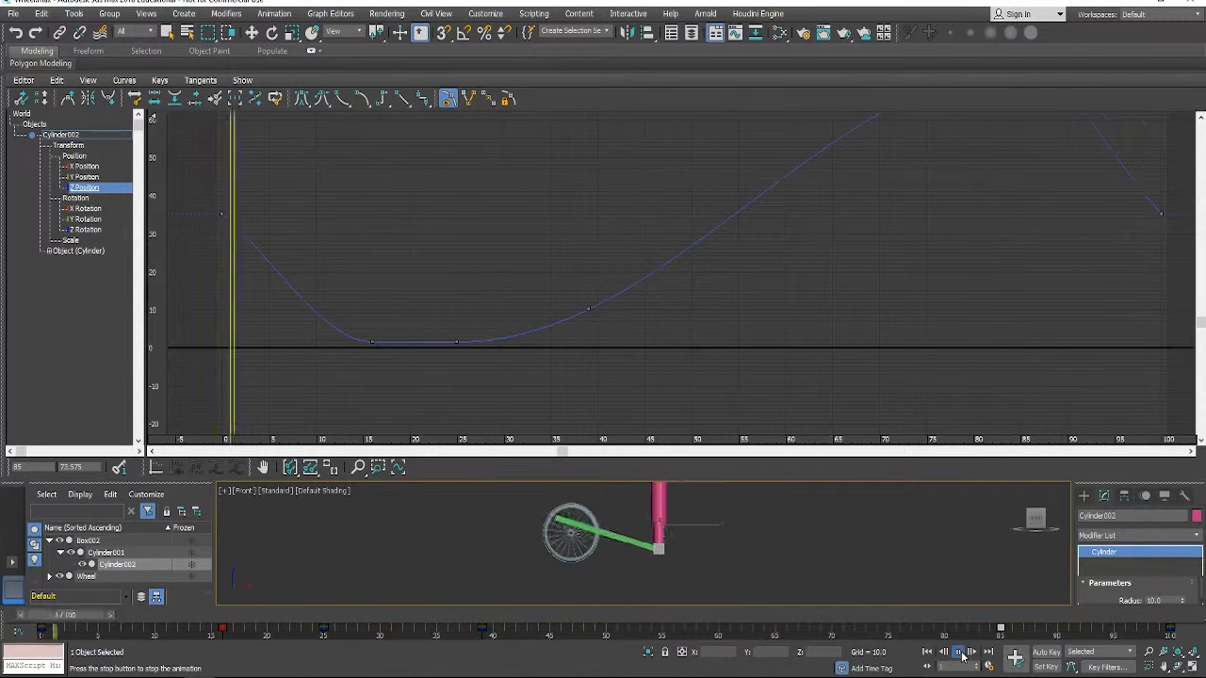
pyautogui.click(958, 652)
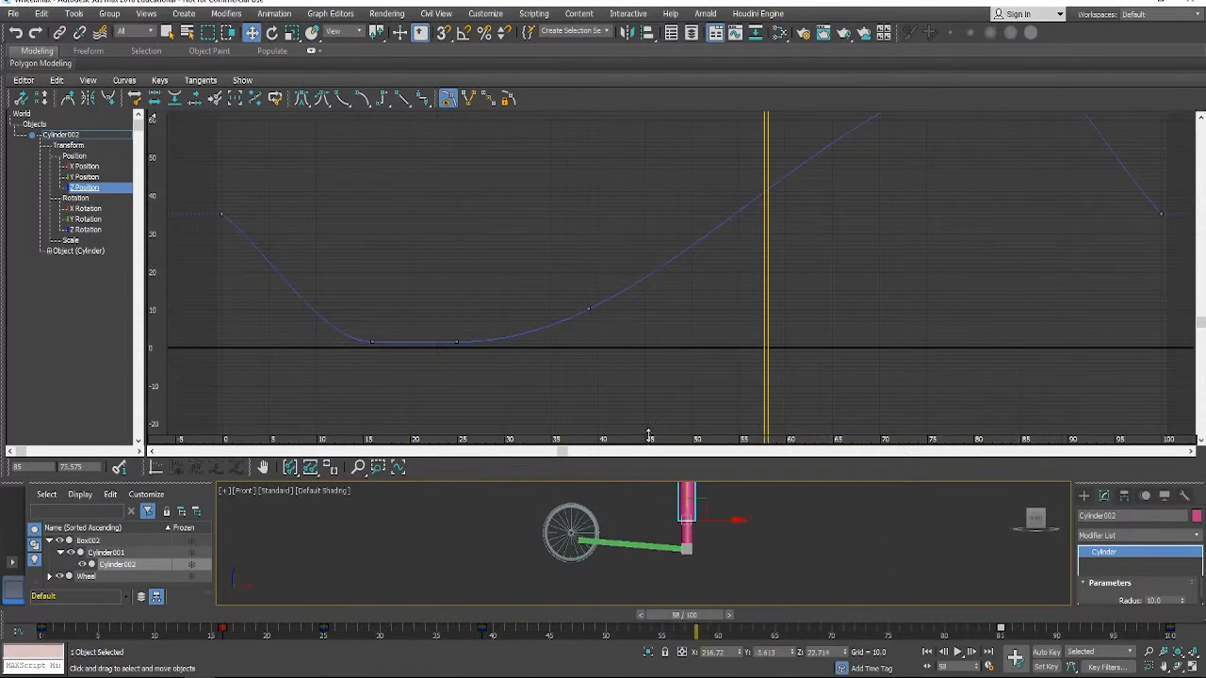
# Close the curve editor, orbit to an angled view of the whole mechanism, and return the animation to frame 0.
pyautogui.moveTo(3, 105); pyautogui.dragTo(1205, 220)
pyautogui.scroll(2, 685, 362)
pyautogui.moveTo(686, 349); pyautogui.dragTo(660, 404, button='middle')
pyautogui.scroll(2, 624, 414)
pyautogui.moveTo(660, 404); pyautogui.dragTo(571, 400, button='middle')
pyautogui.moveTo(643, 619); pyautogui.dragTo(47, 546)
pyautogui.click(17, 17)
pyautogui.moveTo(73, 213)
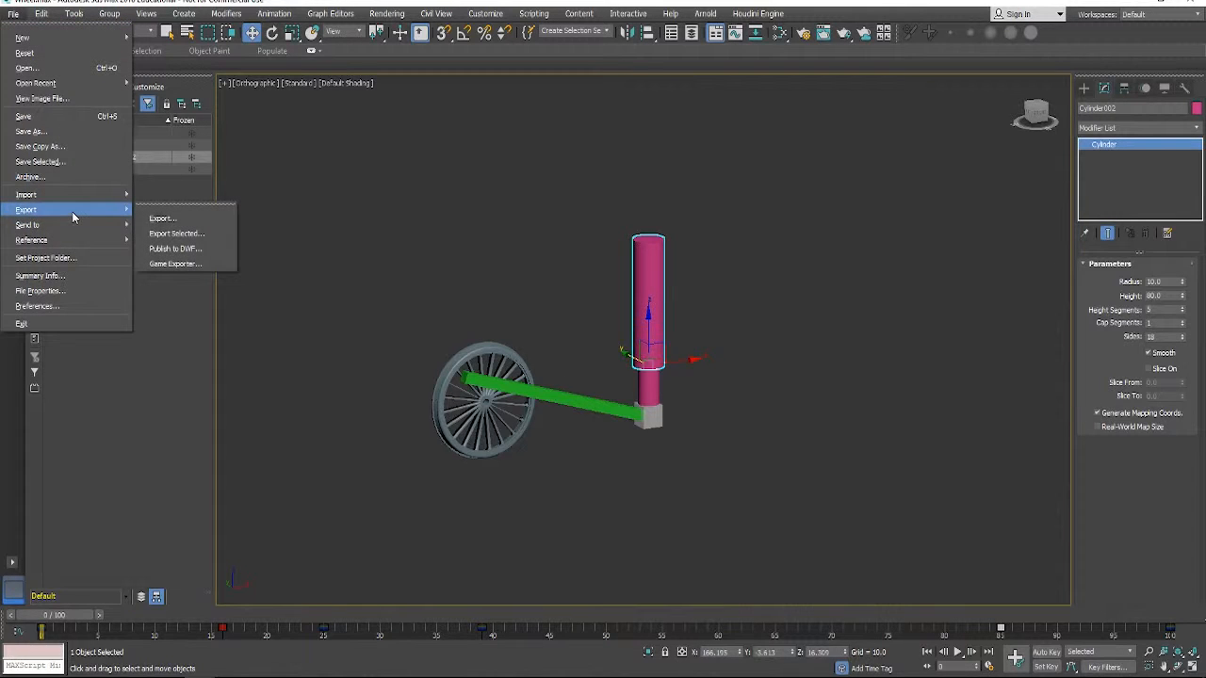
pyautogui.click(168, 220)
# Select all objects in the scene and group them under the name All.
pyautogui.hotkey('ctrl', 'a')
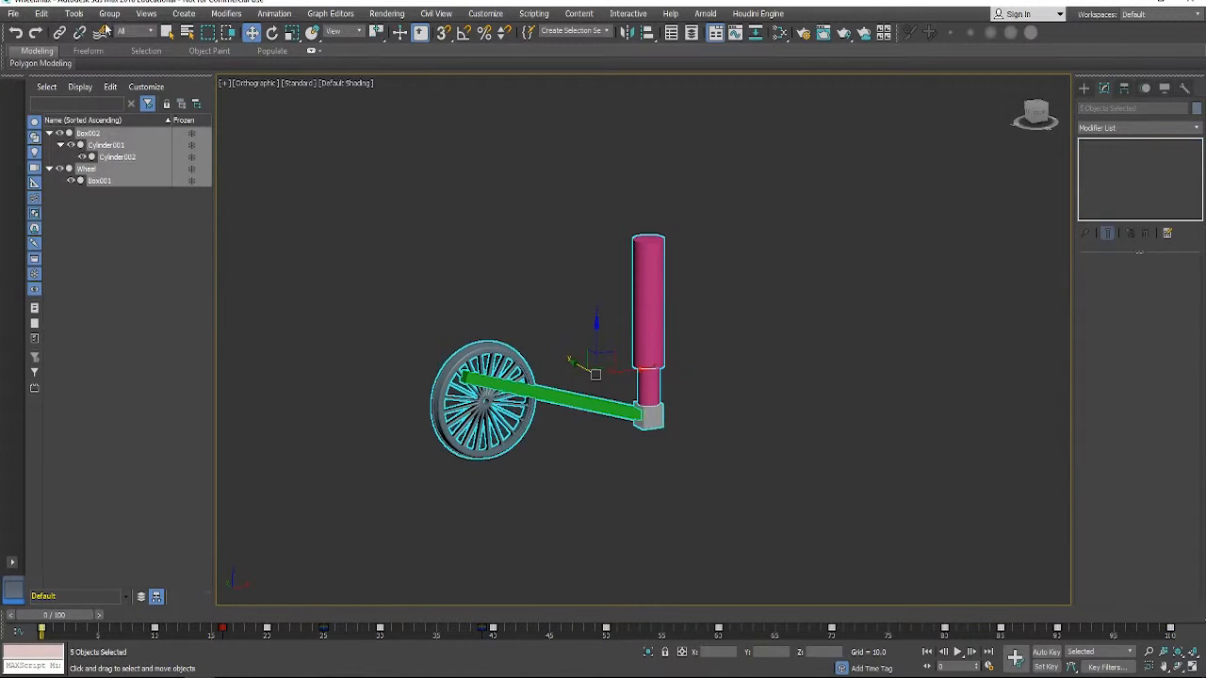
pyautogui.click(109, 13)
pyautogui.click(115, 28)
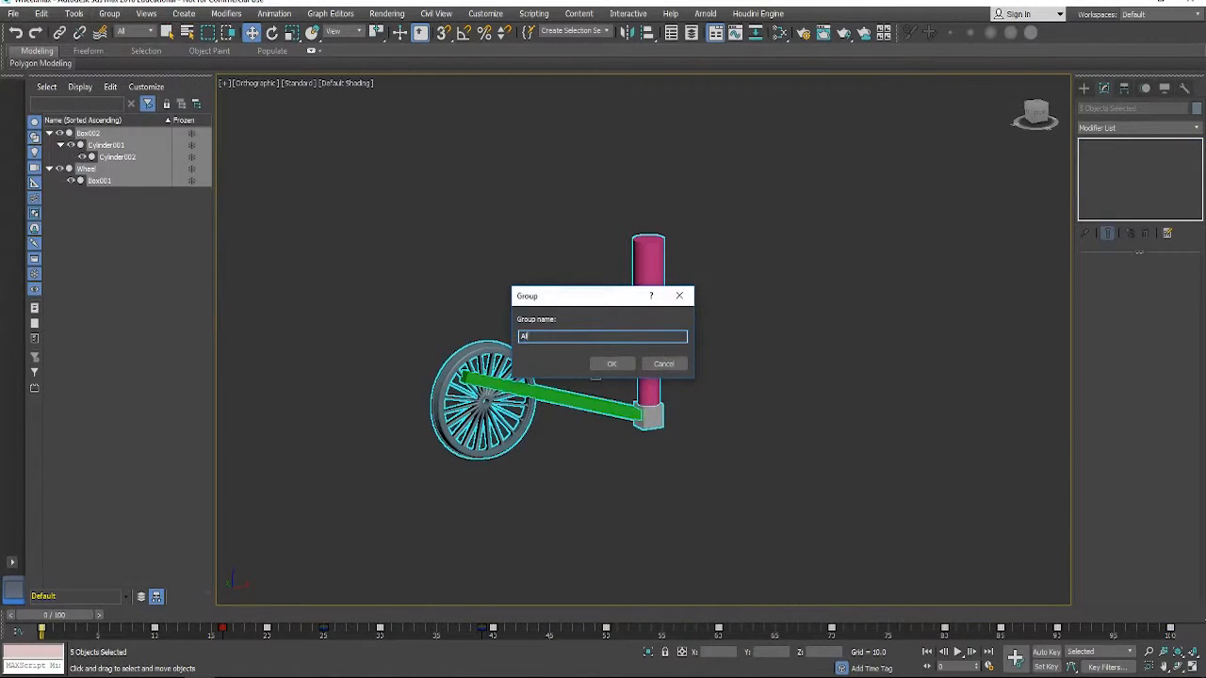
pyautogui.press('Return')
# Export the selected group with its animation to the Desktop as an FBX file named Wheel.
pyautogui.click(15, 14)
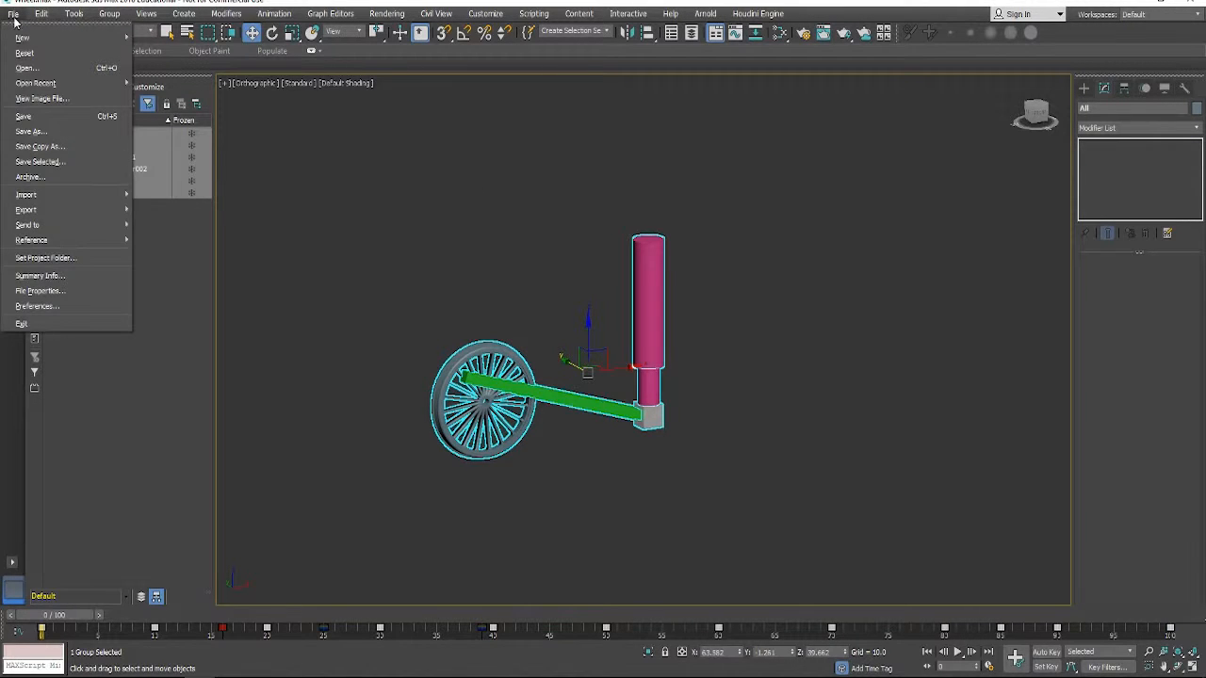
pyautogui.moveTo(125, 214)
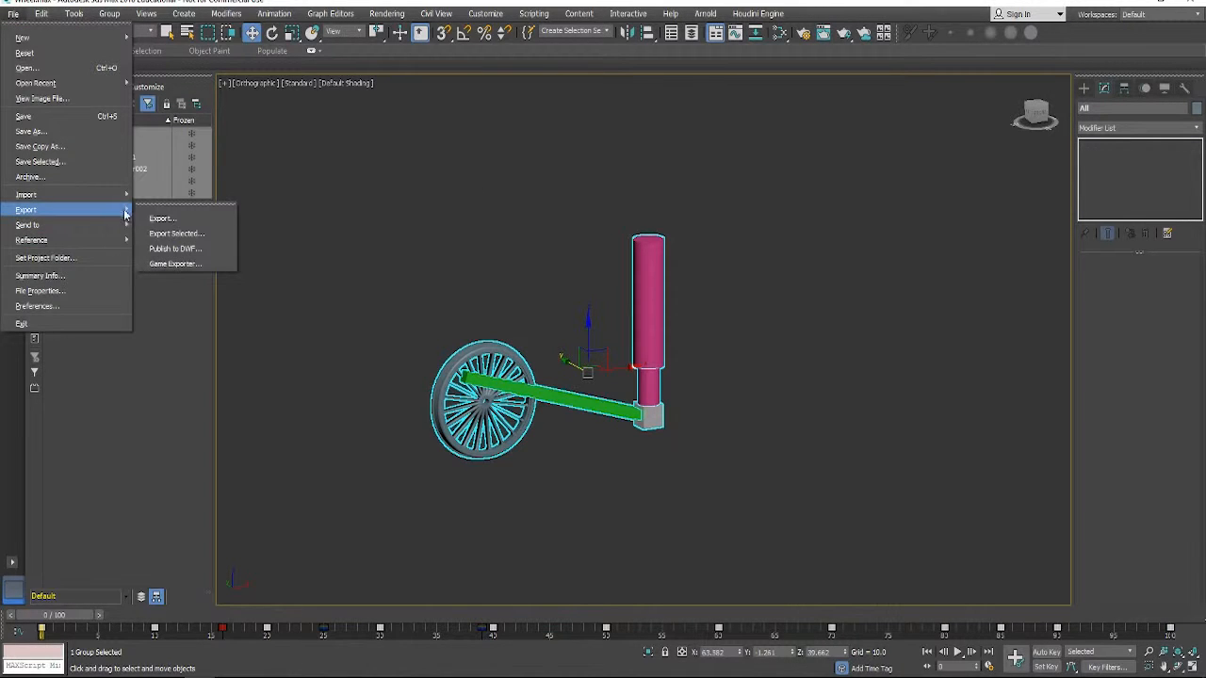
pyautogui.click(196, 234)
pyautogui.click(51, 140)
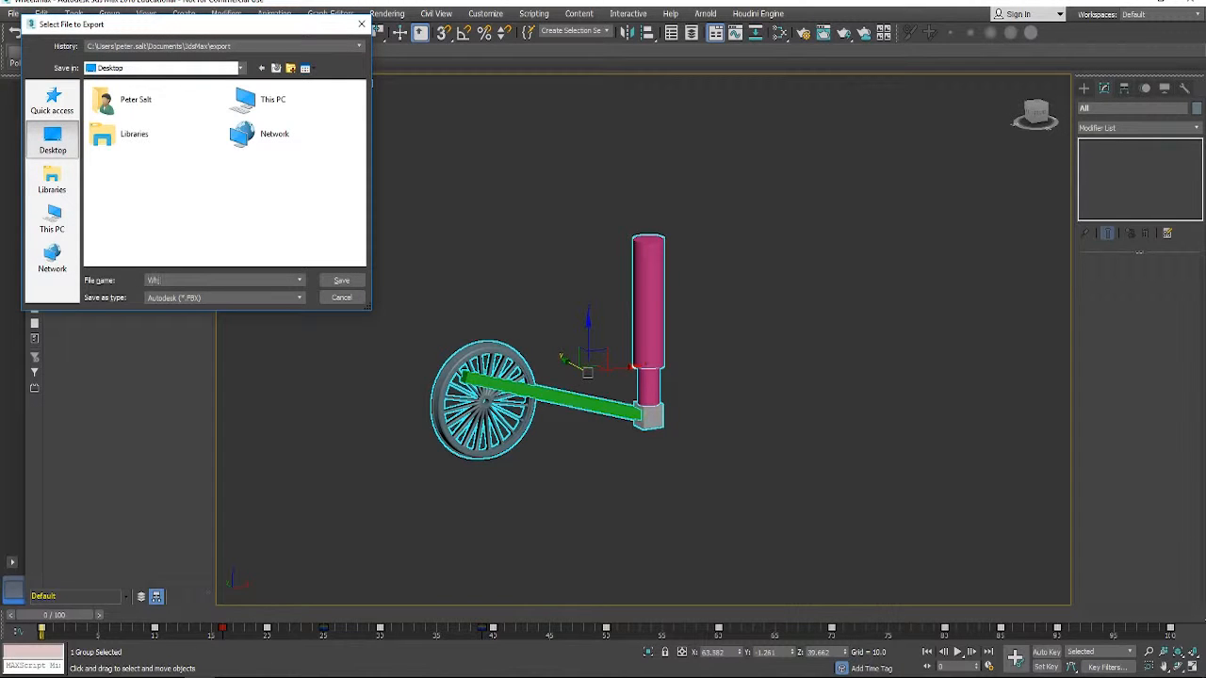
pyautogui.press('Return')
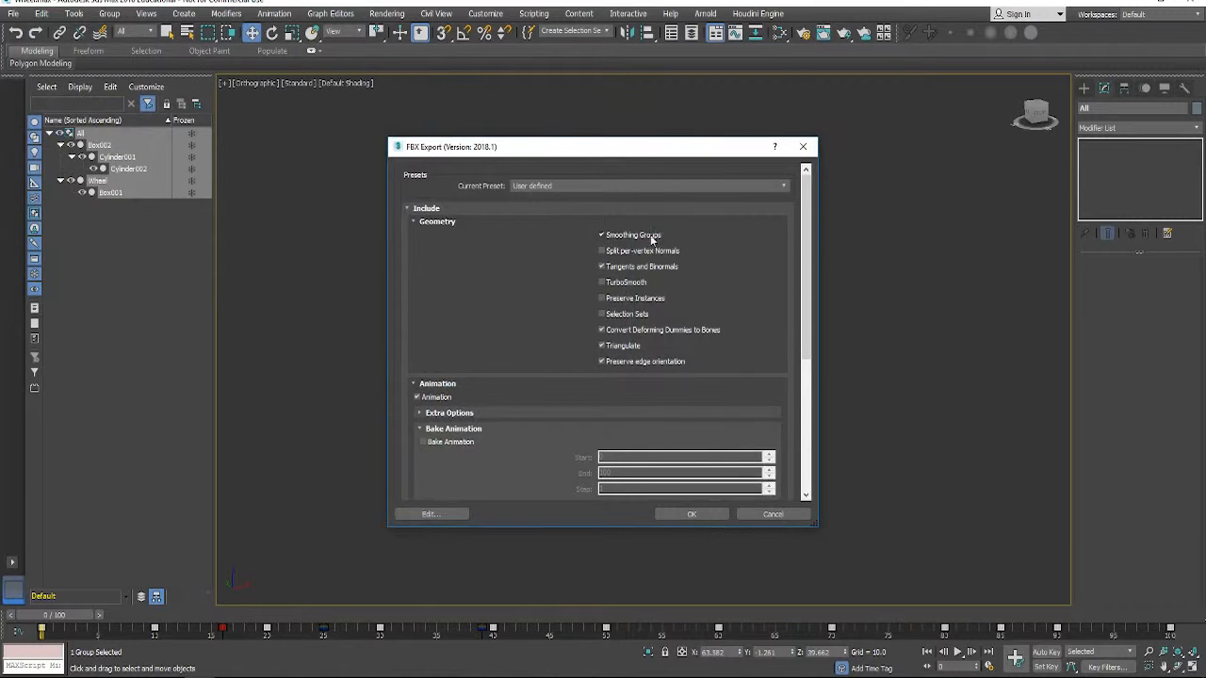
pyautogui.moveTo(805, 250); pyautogui.dragTo(806, 325)
pyautogui.click(420, 290)
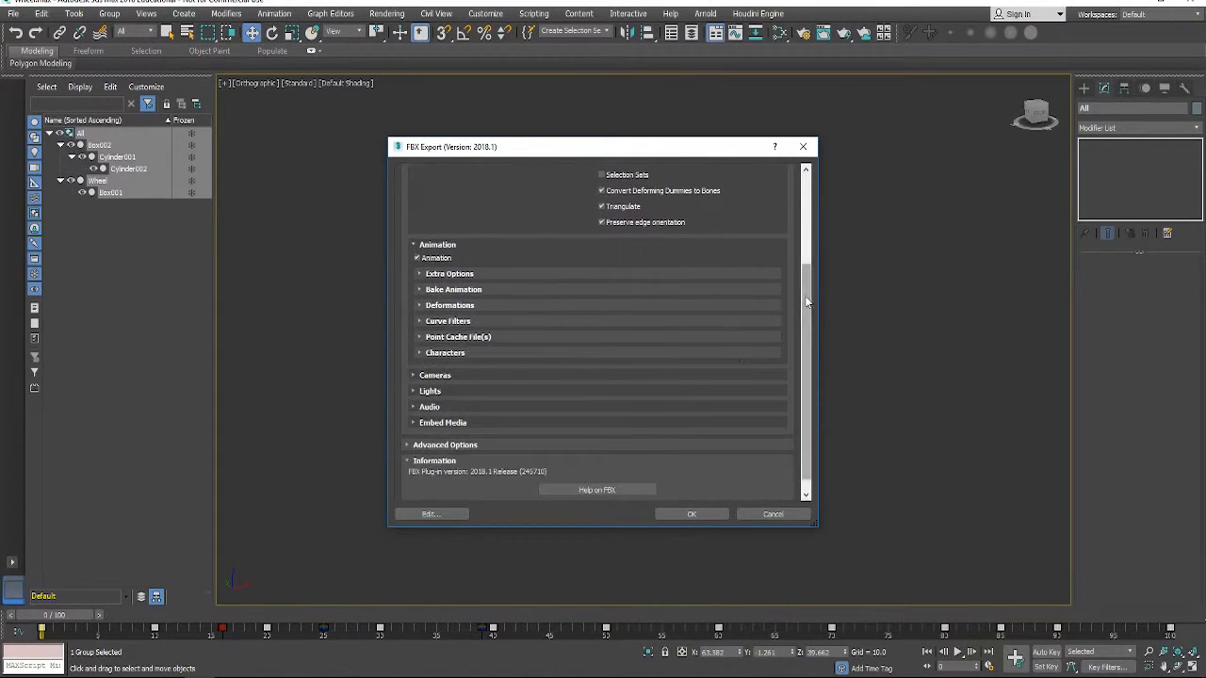
pyautogui.click(691, 513)
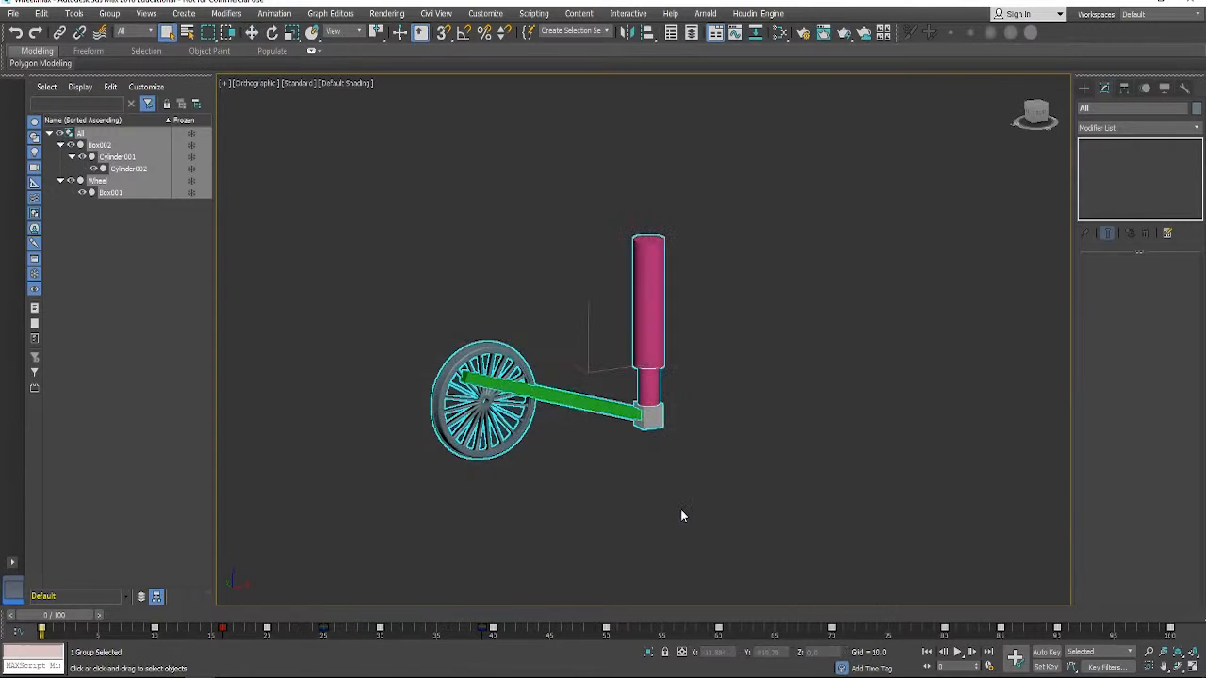
# Add an animation clip named Motion covering frames 0 to 100 in the Game Exporter and preview it.
pyautogui.click(13, 14)
pyautogui.moveTo(81, 197)
pyautogui.click(223, 263)
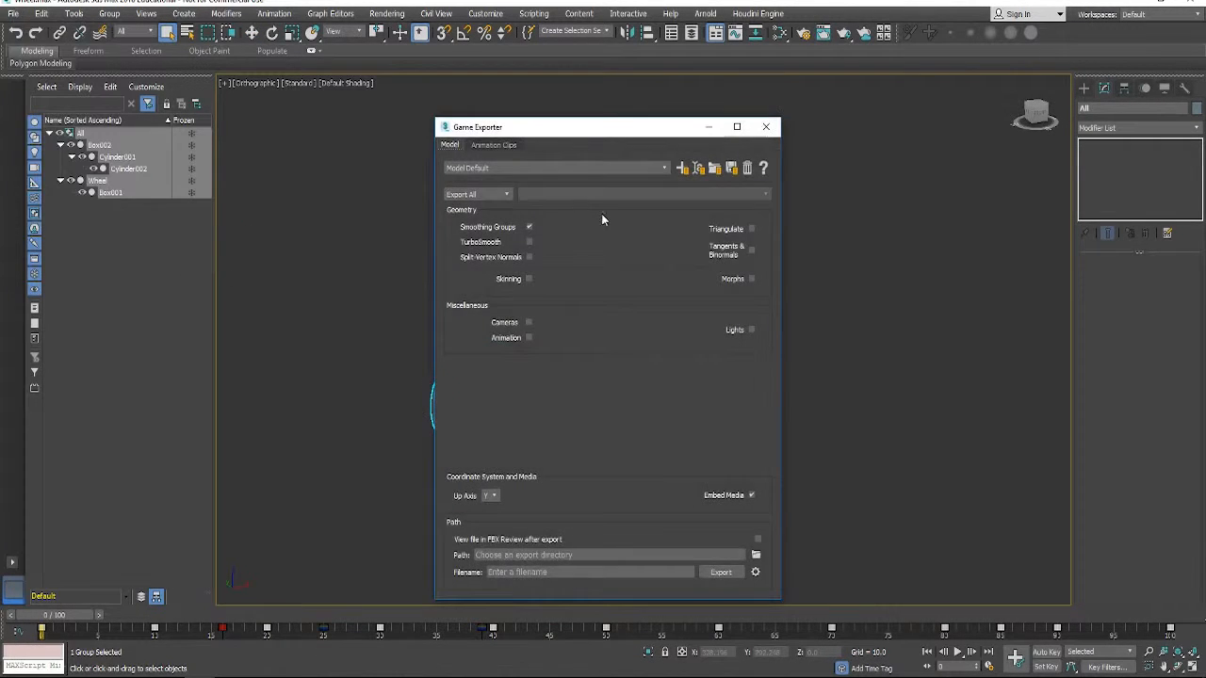
pyautogui.moveTo(556, 128); pyautogui.dragTo(265, 140)
pyautogui.click(383, 138)
pyautogui.click(627, 231)
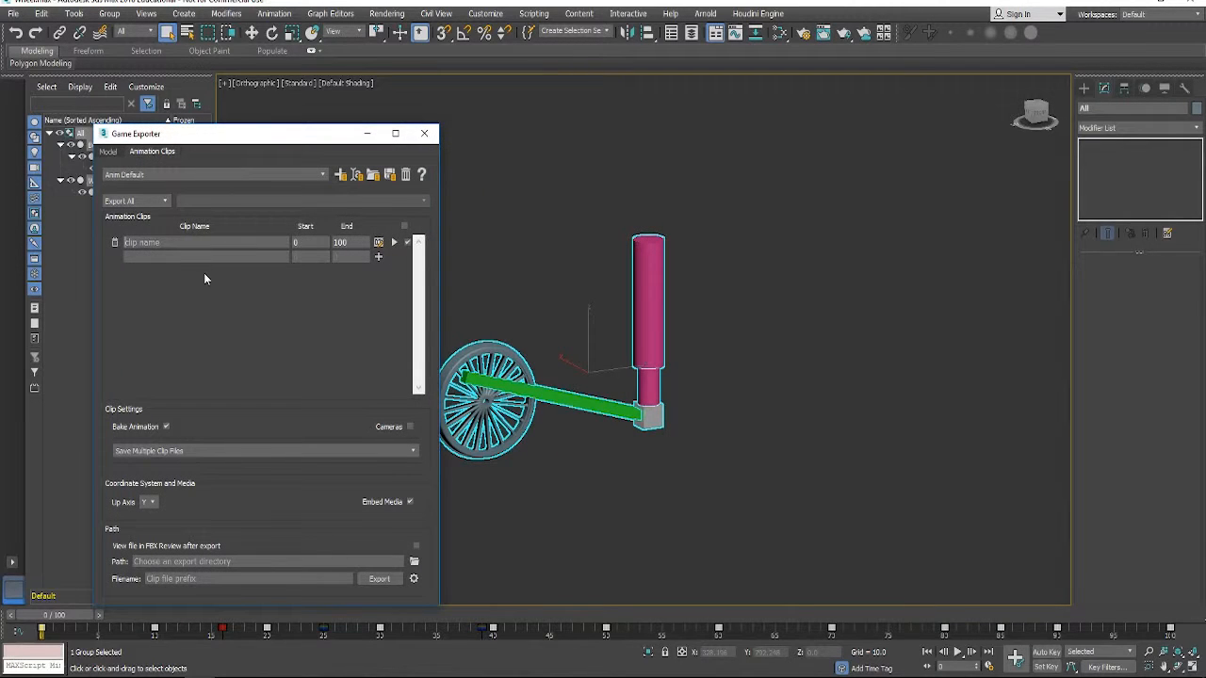
pyautogui.write('Motion')
pyautogui.click(394, 243)
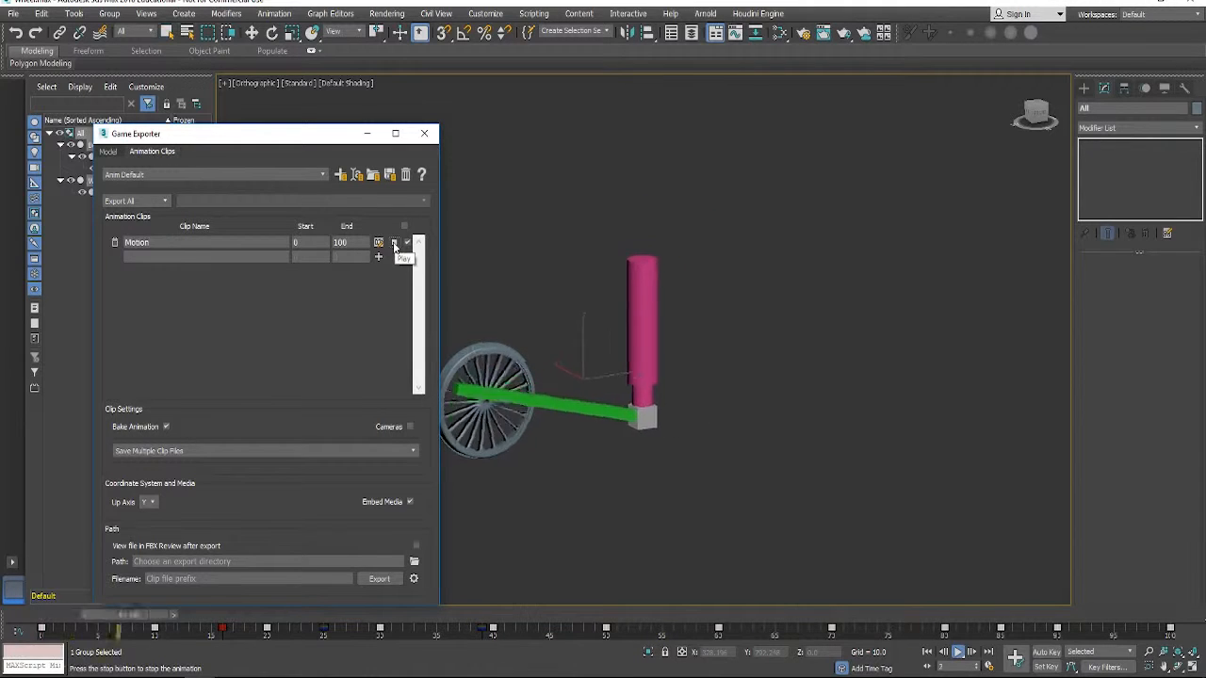
pyautogui.click(393, 243)
# Set the clip file prefix to 1 and choose the Desktop as the export folder.
pyautogui.moveTo(248, 139); pyautogui.dragTo(194, 104)
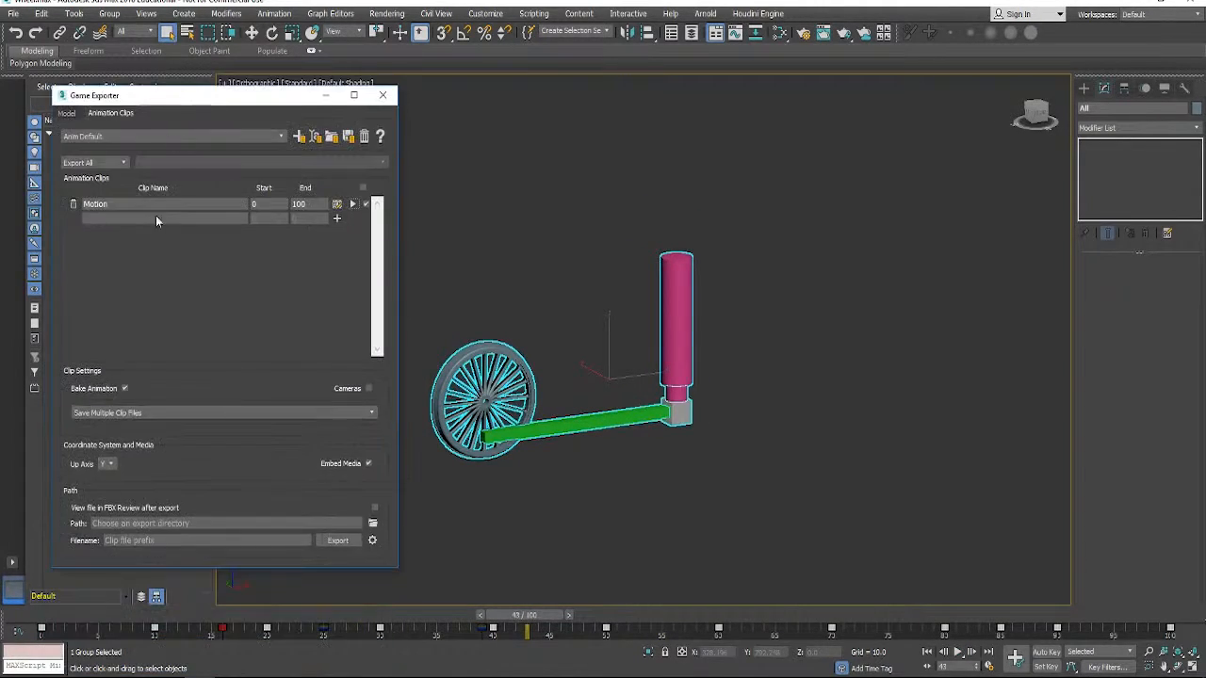
pyautogui.click(223, 542)
pyautogui.write('1')
pyautogui.click(372, 525)
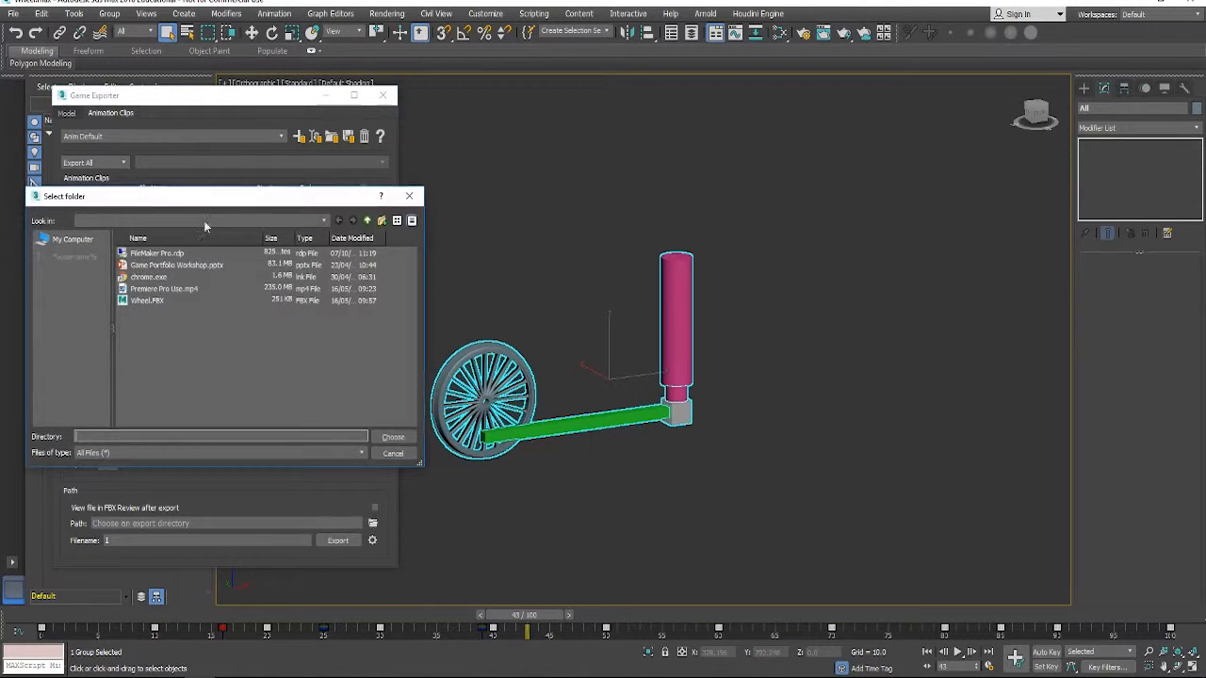
pyautogui.click(394, 435)
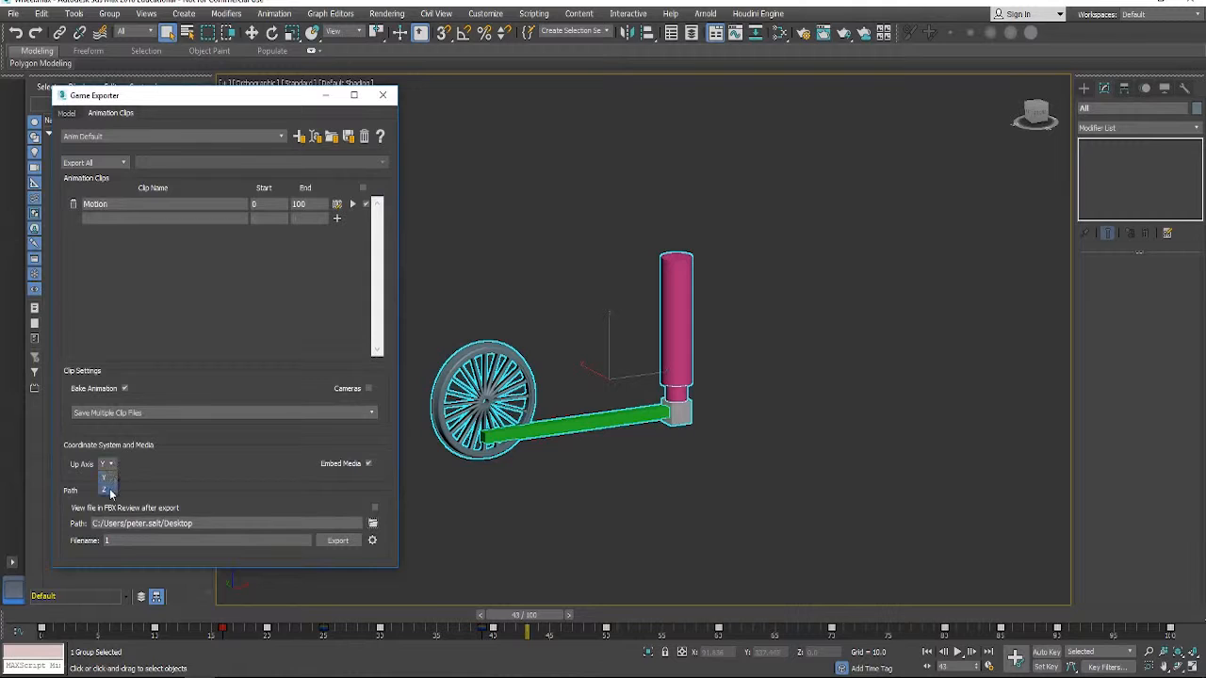
# Set the up axis to Z and export the Motion clip from the Game Exporter.
pyautogui.click(110, 491)
pyautogui.moveTo(211, 101); pyautogui.dragTo(216, 101)
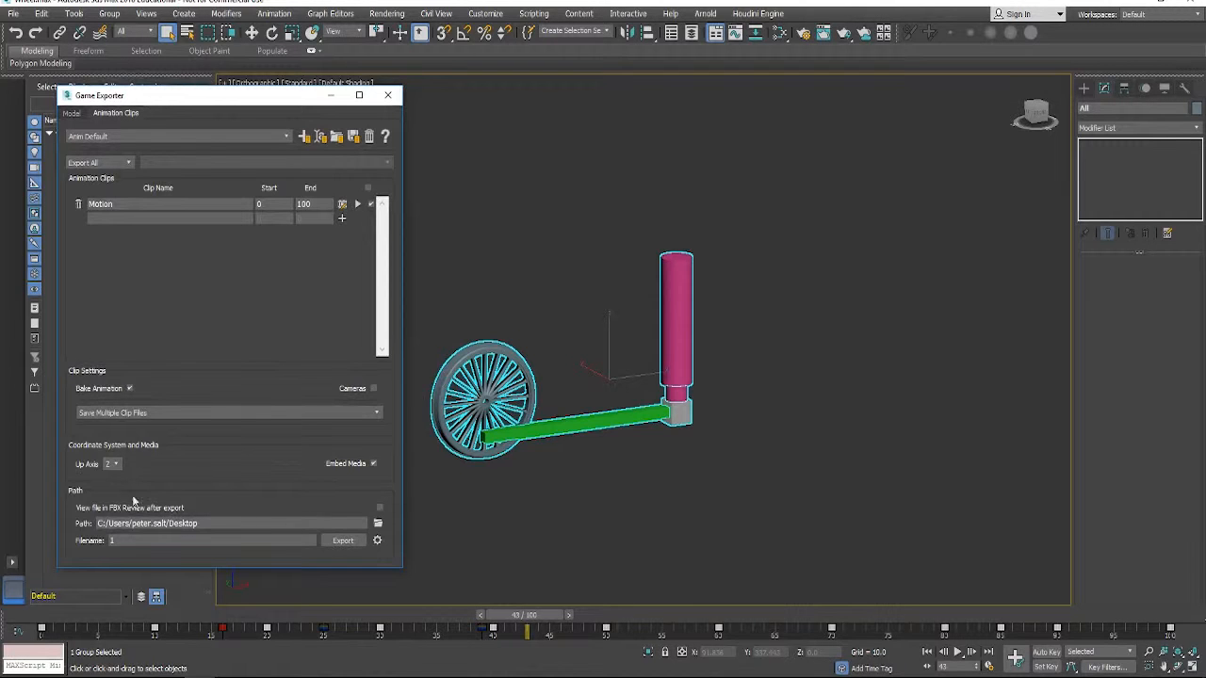
pyautogui.click(344, 543)
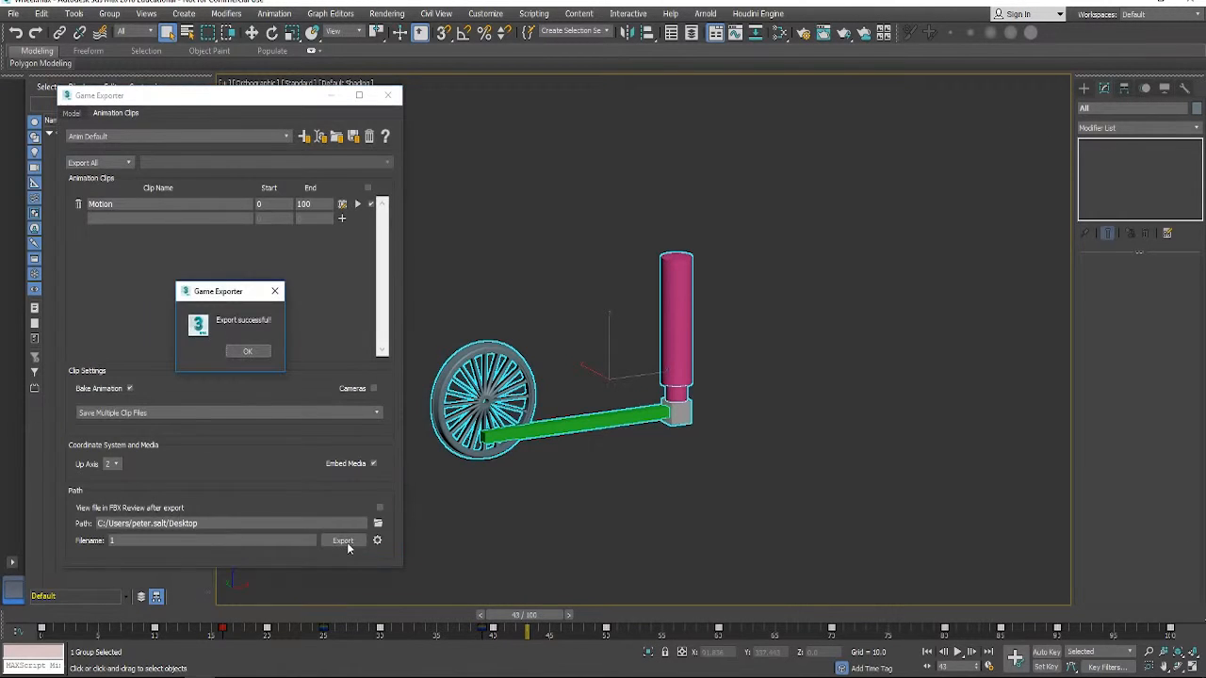
pyautogui.click(234, 352)
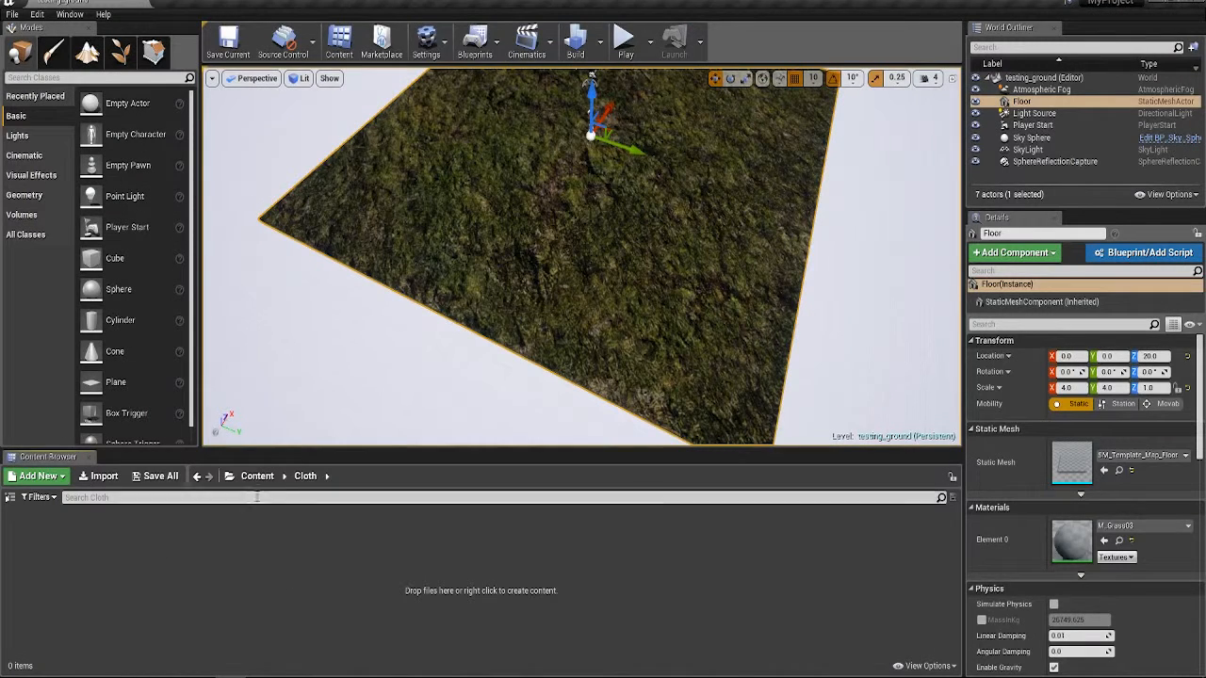
# In Unreal Engine, import the Desktop's Wheel FBX into the Content/Wheel folder as a skeletal mesh with animations, using Import All.
pyautogui.click(257, 476)
pyautogui.doubleClick(105, 584)
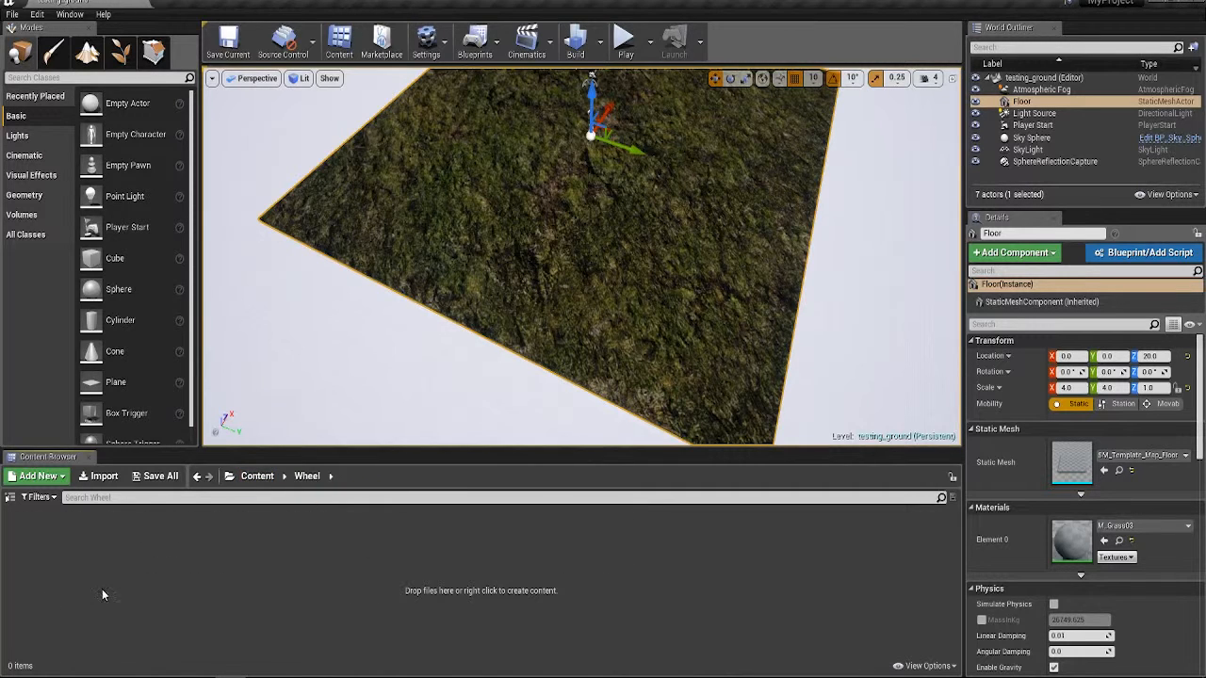
pyautogui.click(103, 476)
pyautogui.click(51, 163)
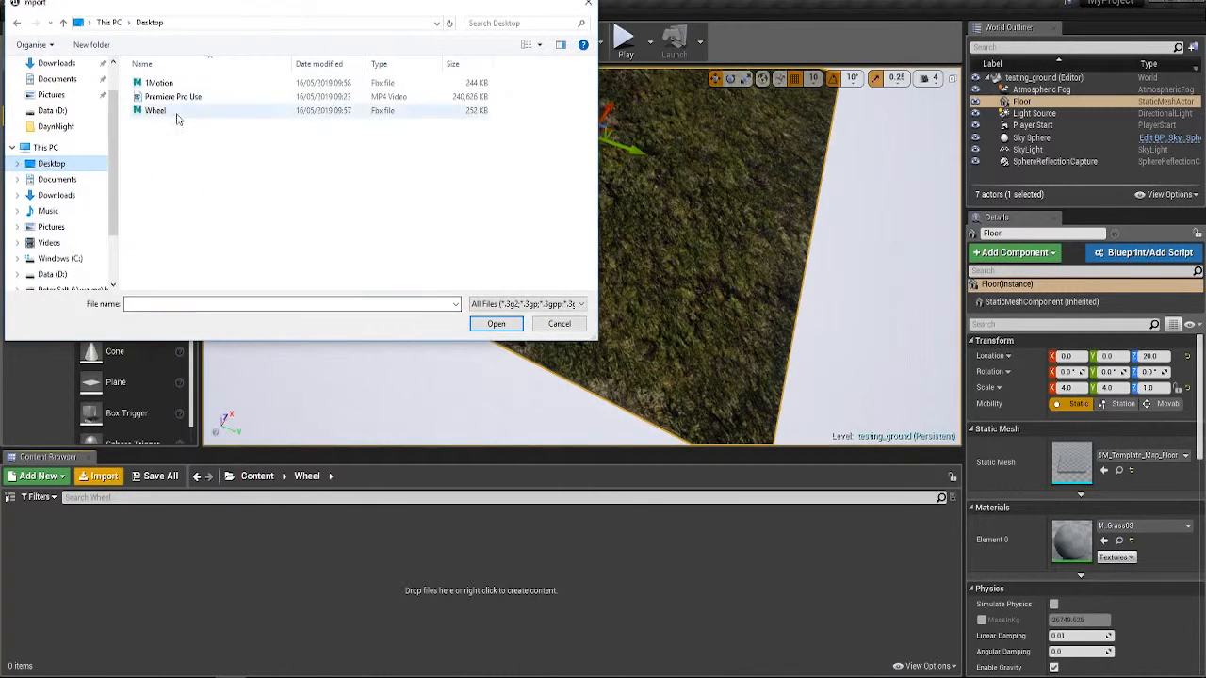
pyautogui.click(156, 110)
pyautogui.click(496, 323)
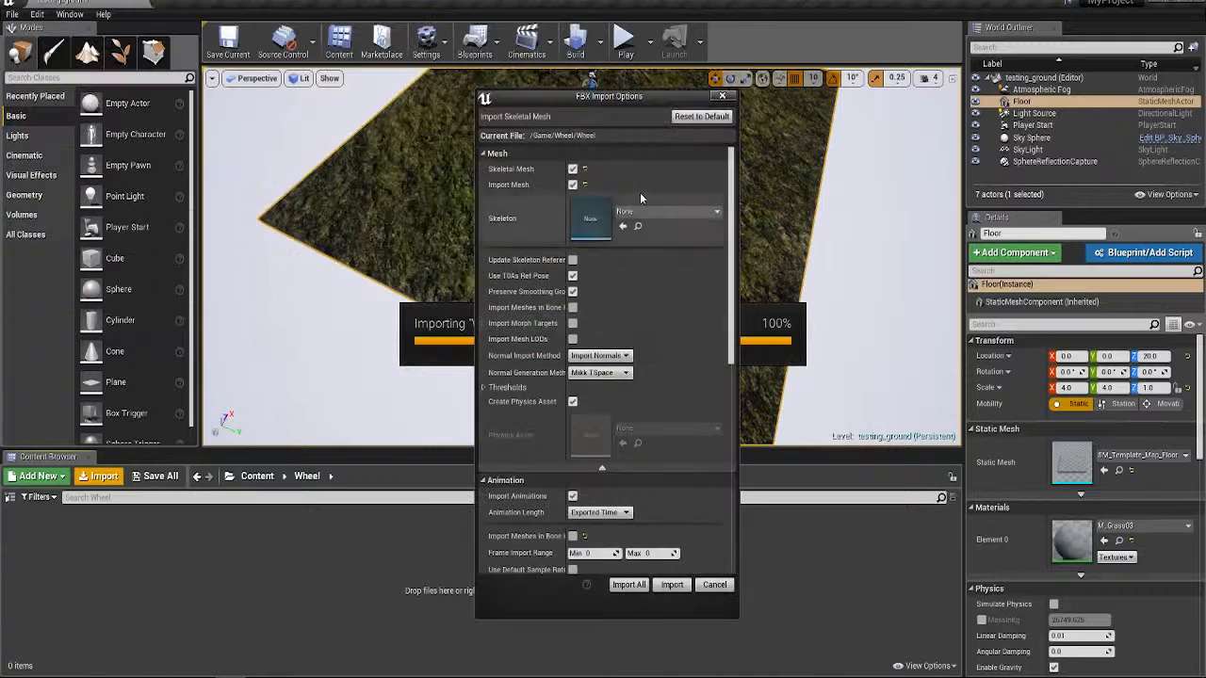
pyautogui.moveTo(605, 98); pyautogui.dragTo(459, 99)
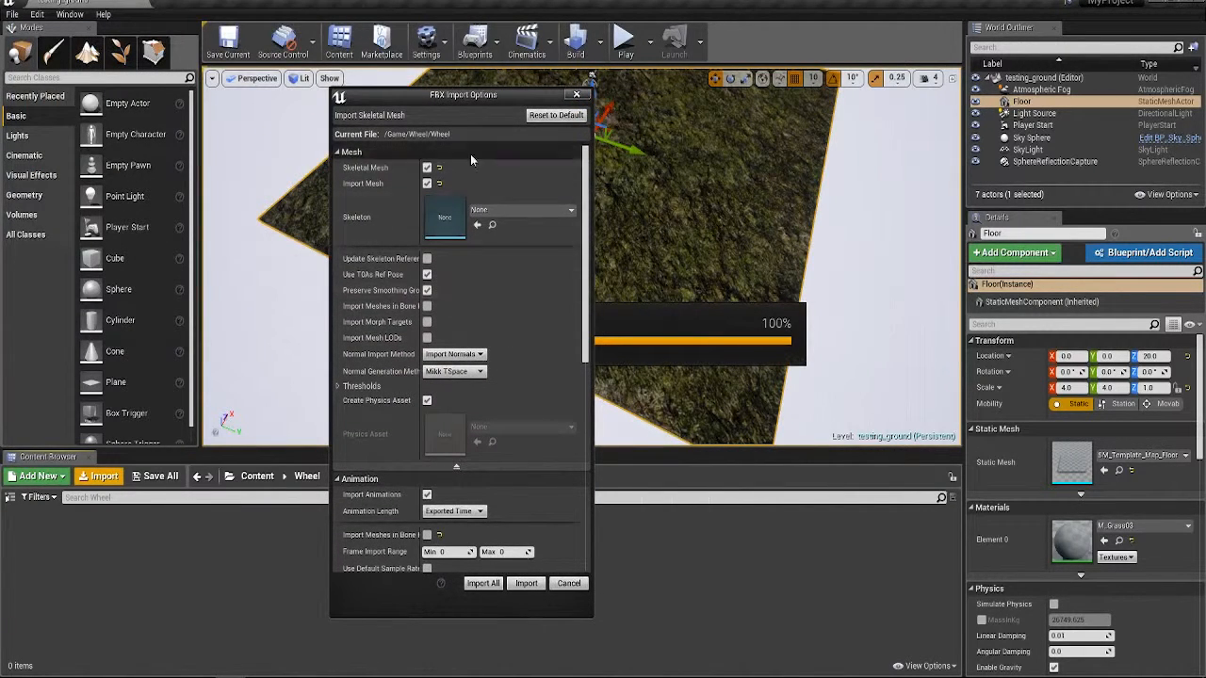
pyautogui.click(482, 583)
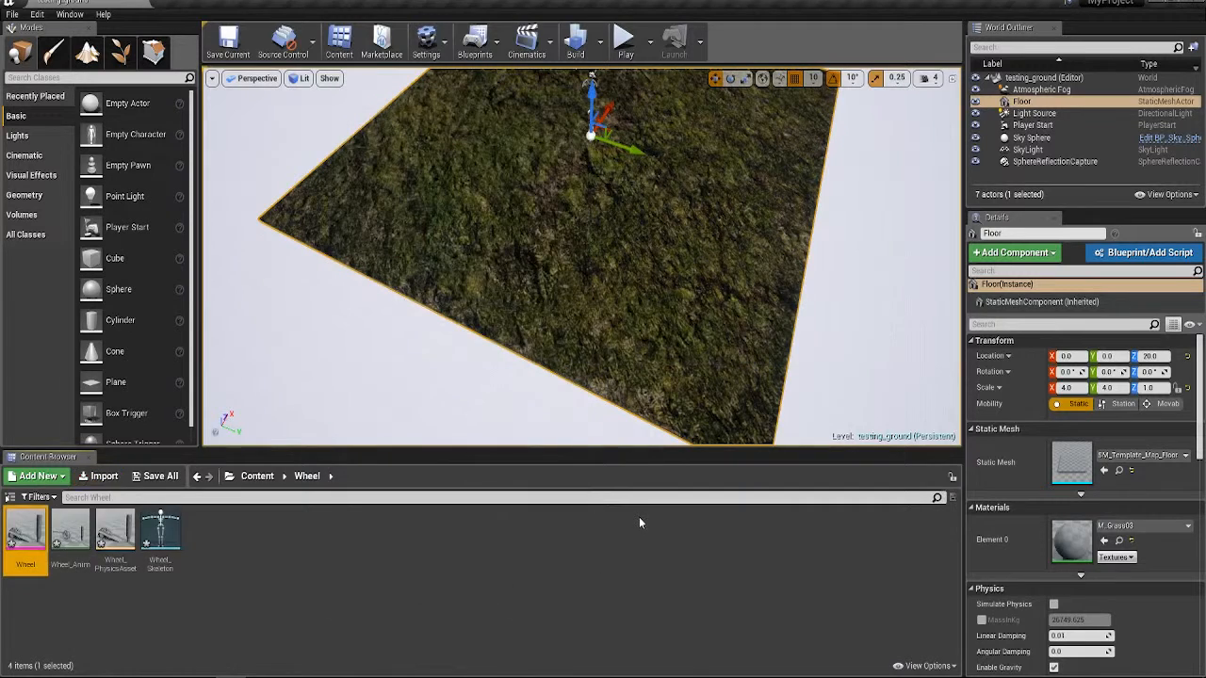
# Preview the Wheel_Anim animation, close it, and force-delete all assets in the Wheel folder.
pyautogui.doubleClick(70, 532)
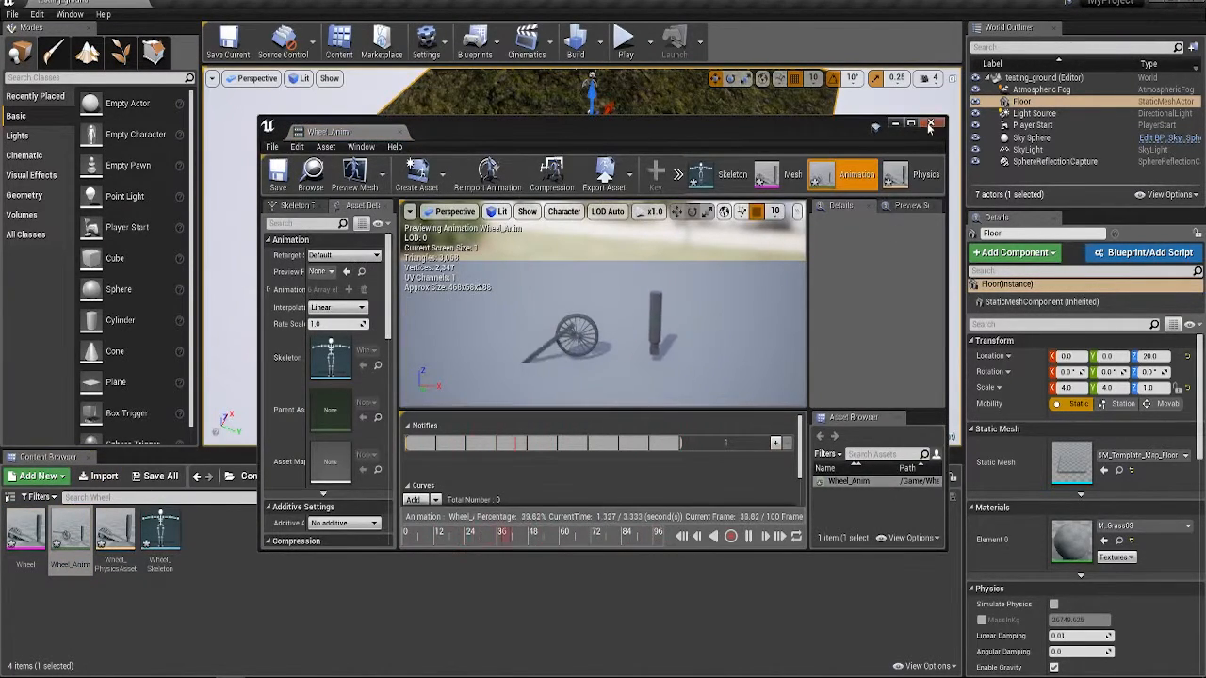
pyautogui.click(311, 560)
pyautogui.hotkey('ctrl', 'a')
pyautogui.press('Delete')
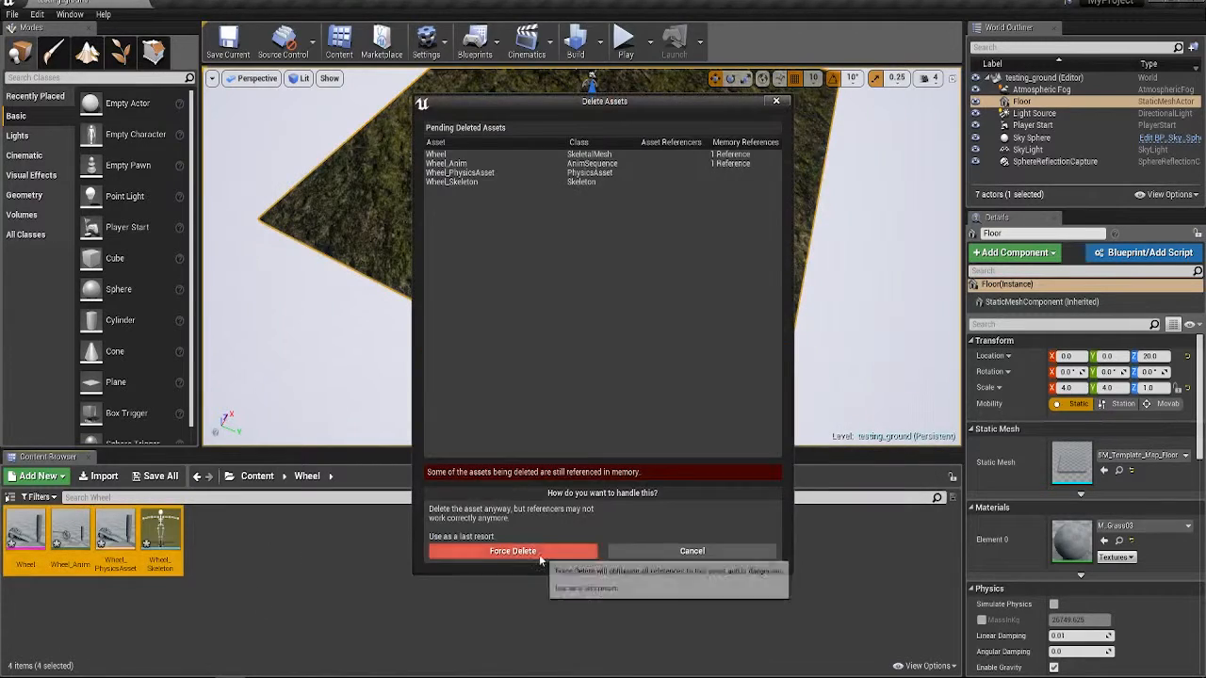
pyautogui.click(485, 552)
# Import the Desktop's 1Motion FBX into the Wheel folder as a skeletal mesh with animations, using Import All.
pyautogui.click(104, 478)
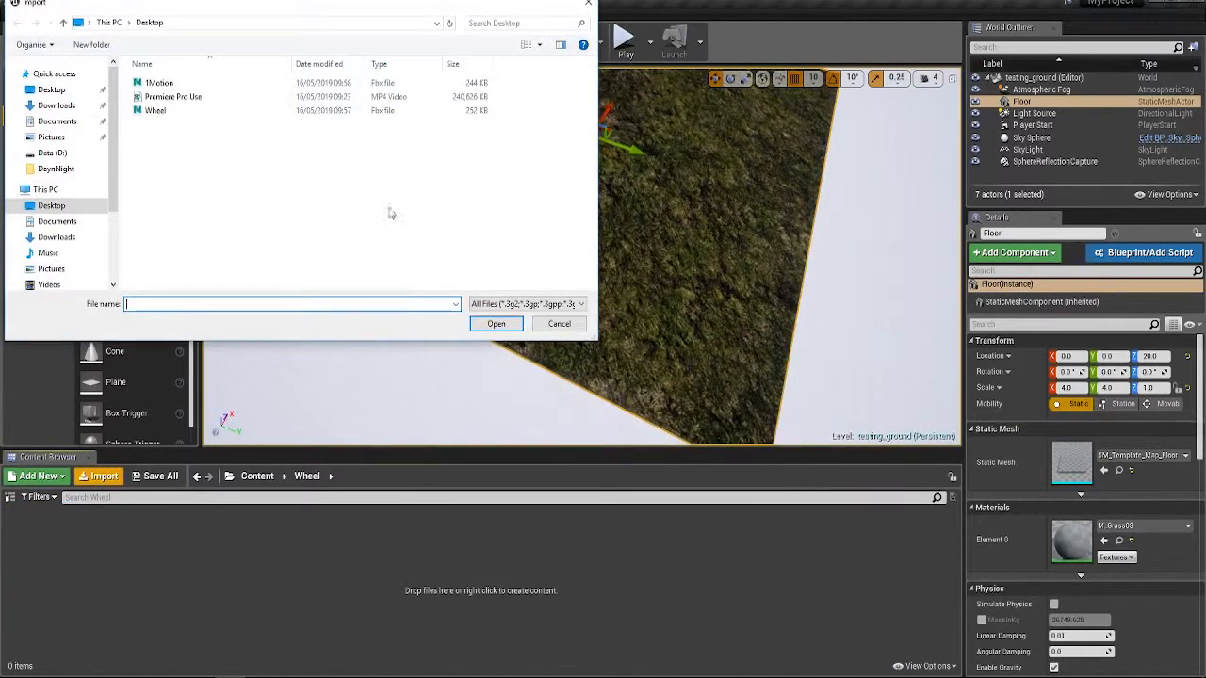
pyautogui.click(165, 82)
pyautogui.click(514, 325)
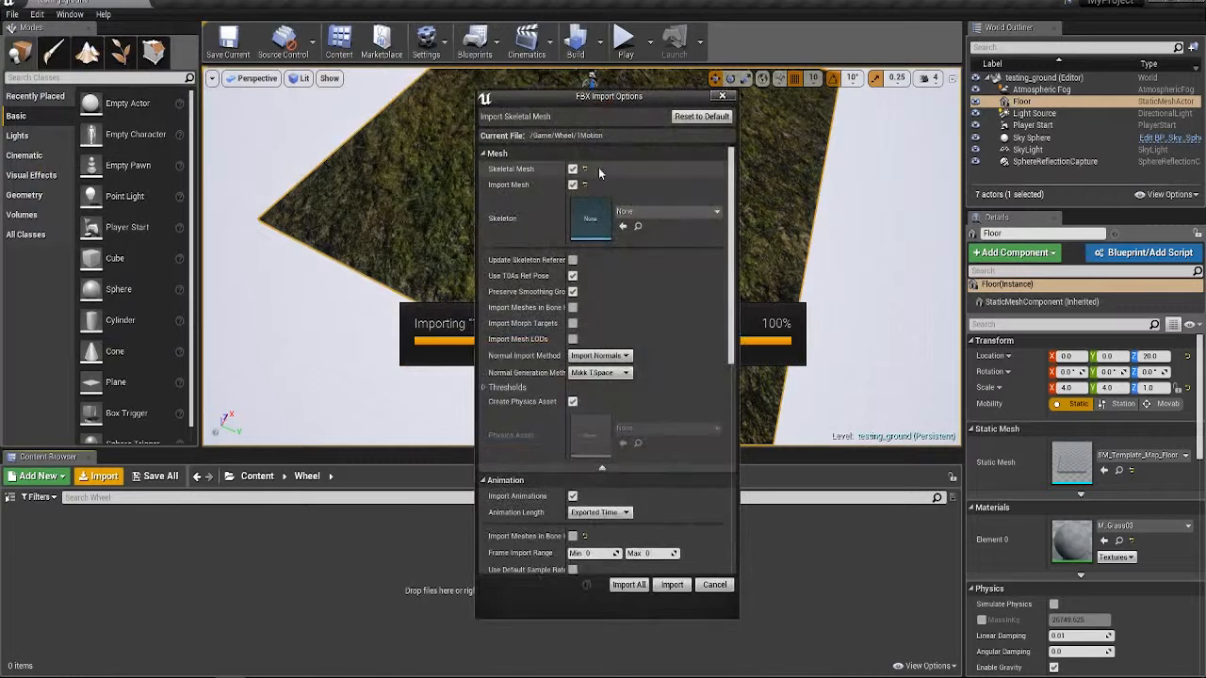
pyautogui.click(628, 585)
# Preview the 1Motion_Anim animation, close its editor, and save all the newly imported assets.
pyautogui.doubleClick(71, 529)
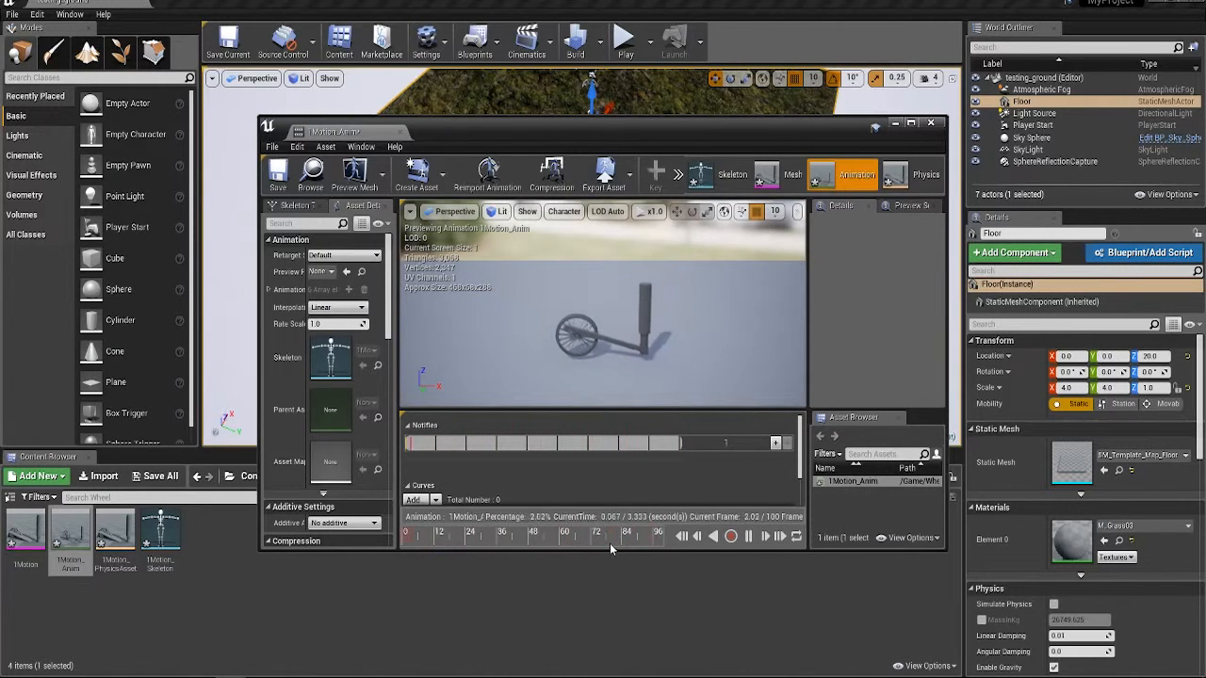
pyautogui.click(930, 123)
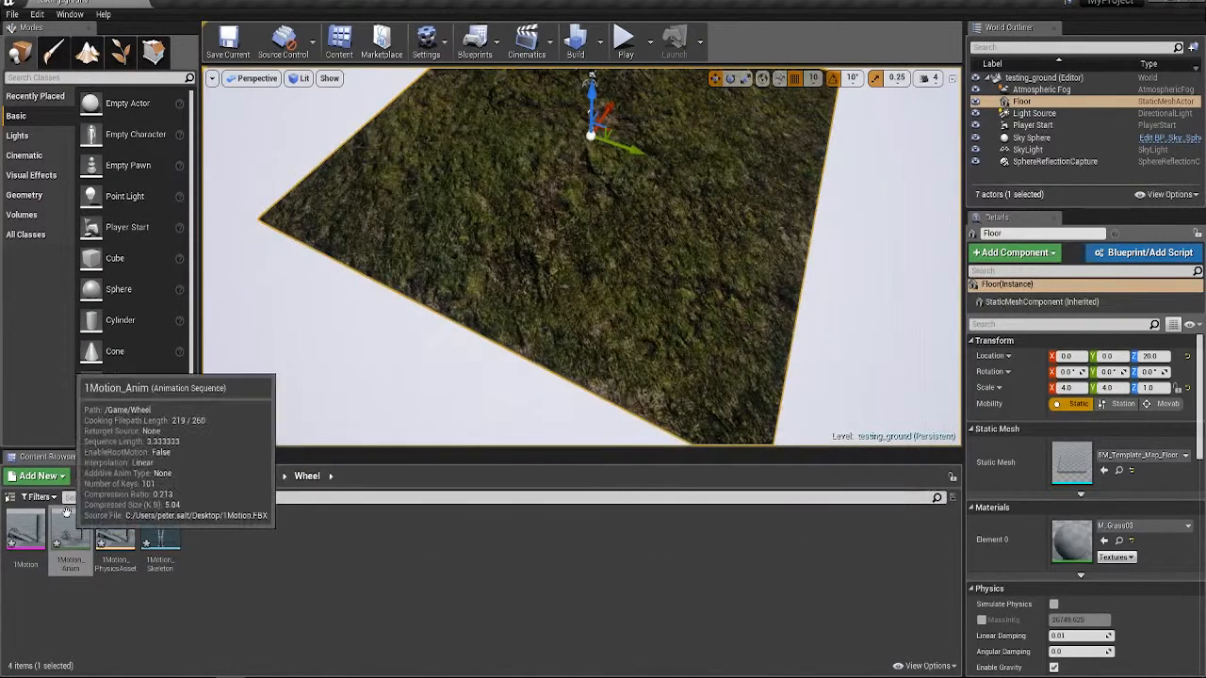
pyautogui.click(164, 477)
pyautogui.click(729, 461)
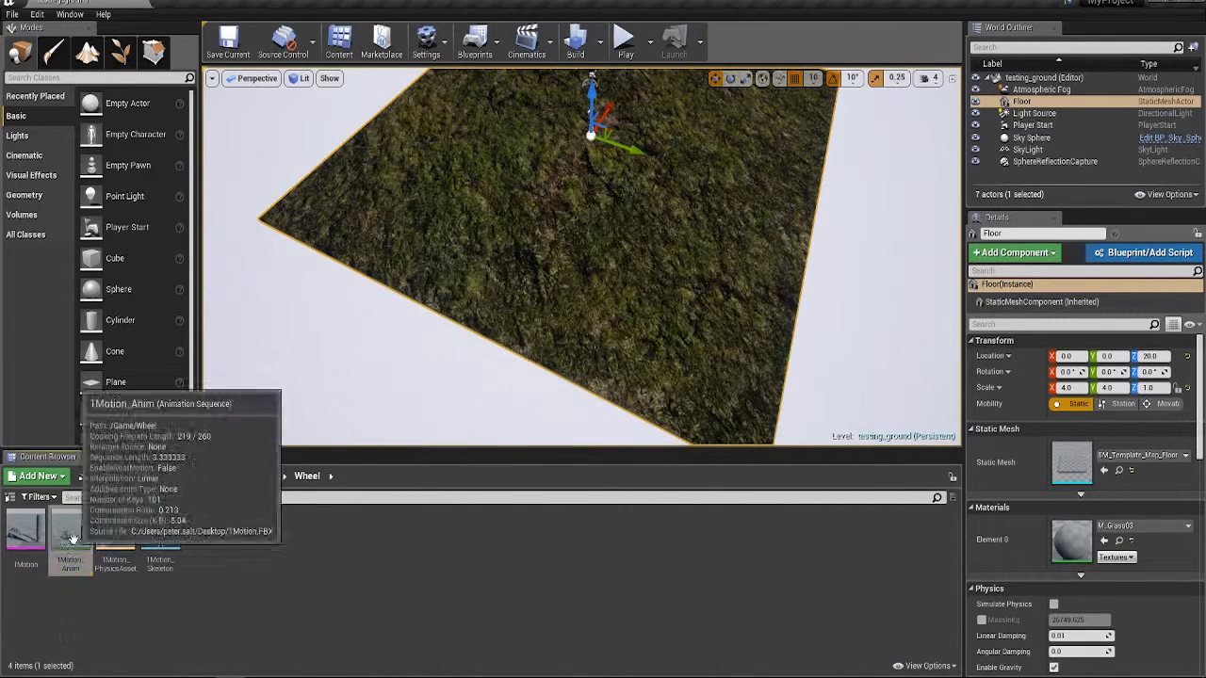
# Place 1Motion_Anim on the grass floor, scale it uniformly to 10, and raise it to Z 370.
pyautogui.moveTo(71, 539); pyautogui.dragTo(598, 186)
pyautogui.press('e')
pyautogui.press('r')
pyautogui.moveTo(527, 231); pyautogui.dragTo(442, 247, button='right')
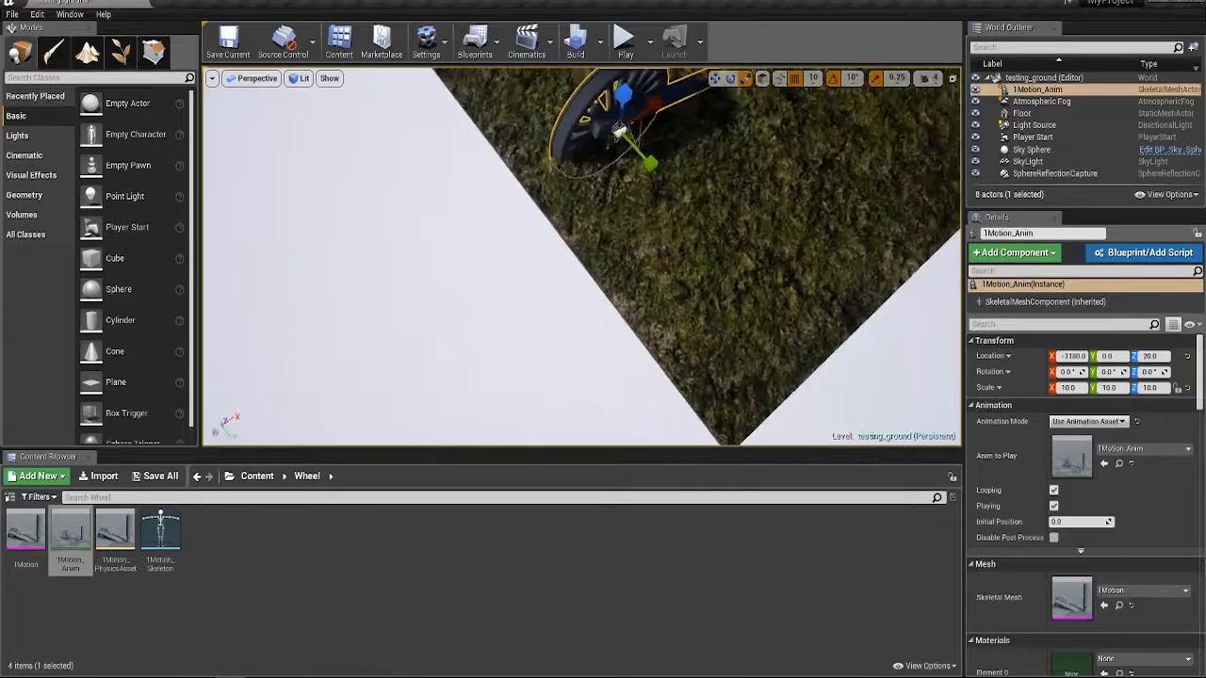
pyautogui.press('f')
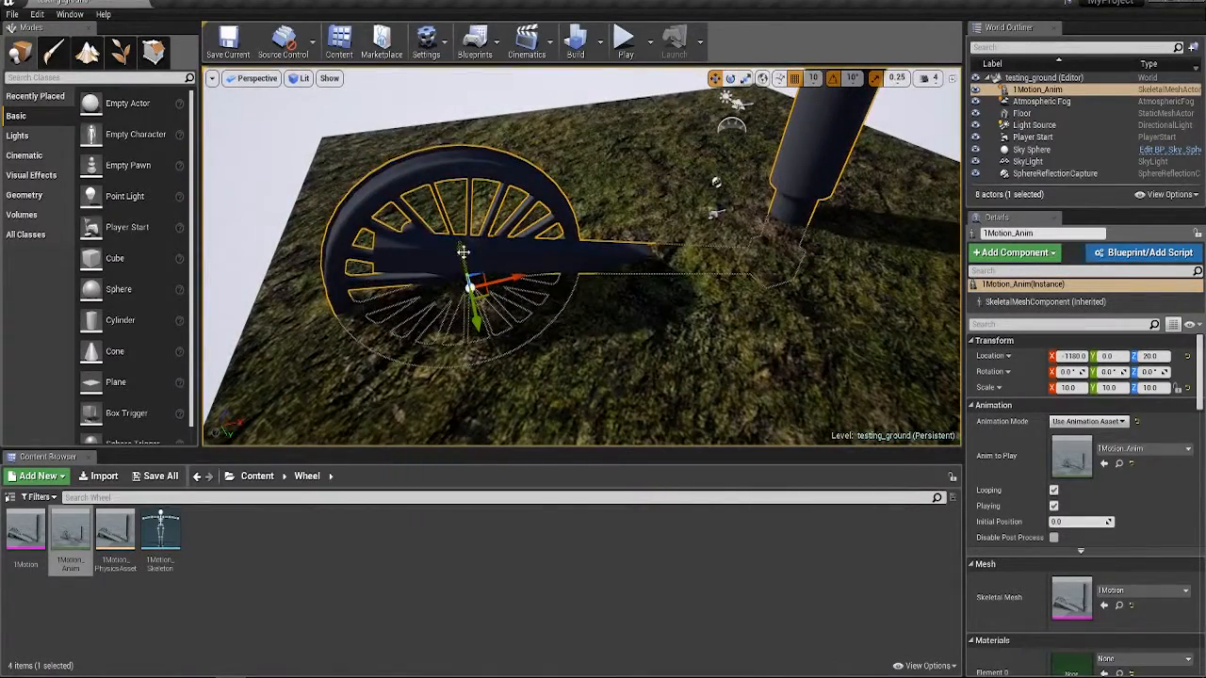
pyautogui.moveTo(464, 251); pyautogui.dragTo(450, 198)
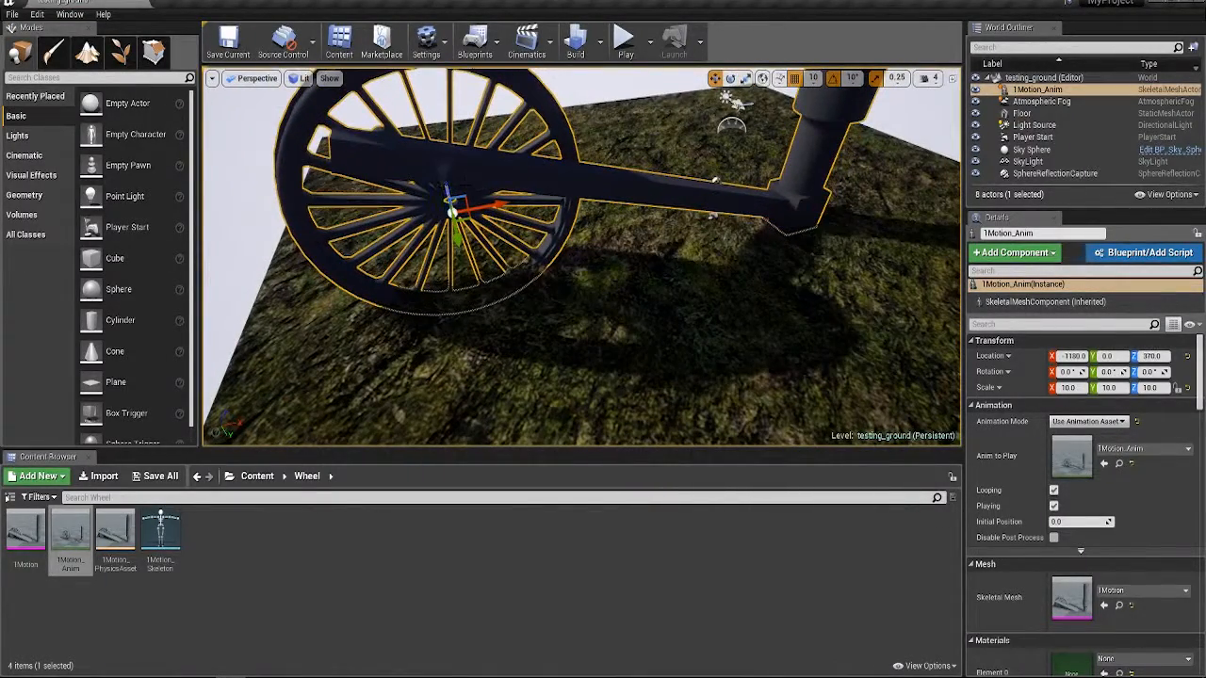
# Assign the M_Plains_StoneWall material to Element 0 of the placed 1Motion_Anim actor.
pyautogui.scroll(-1, 1121, 490)
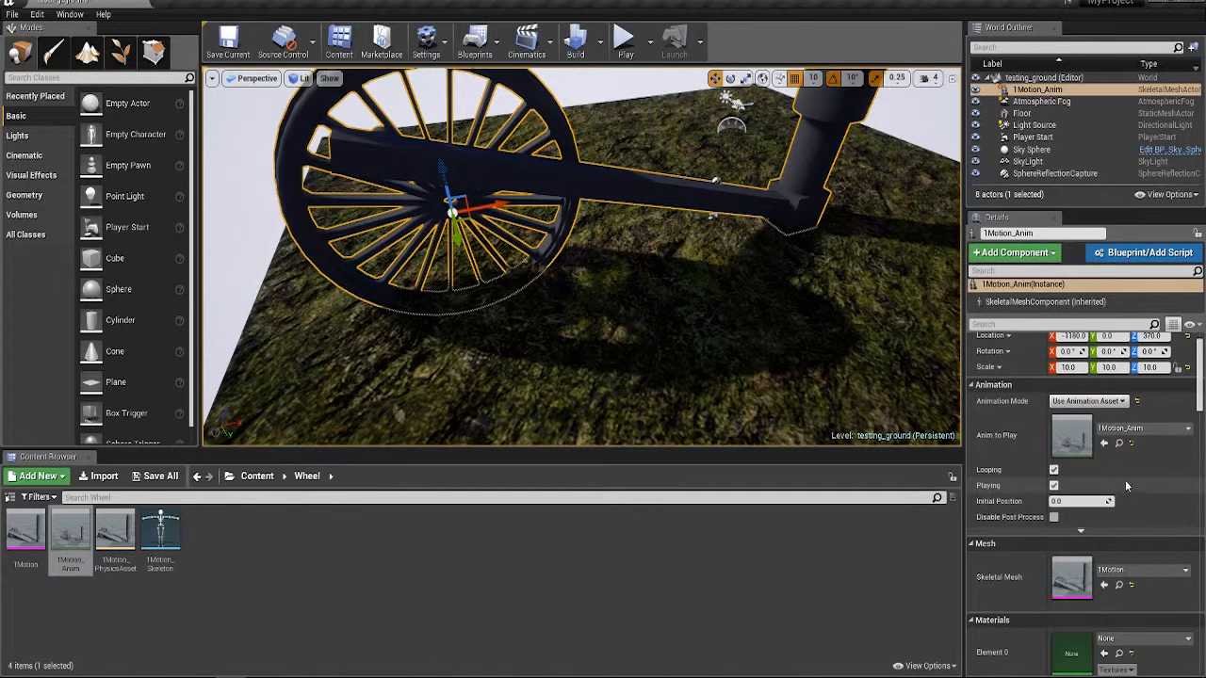
pyautogui.scroll(-4, 1126, 485)
pyautogui.click(1142, 511)
pyautogui.scroll(-1, 1113, 436)
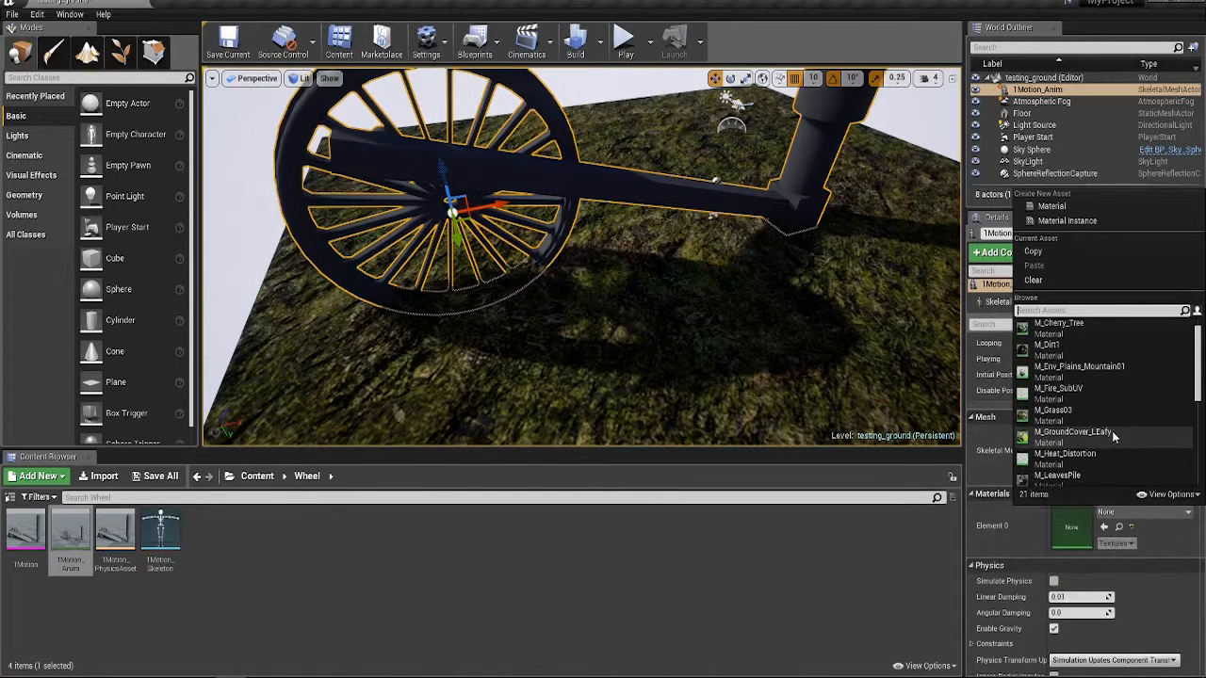
pyautogui.scroll(-3, 1098, 419)
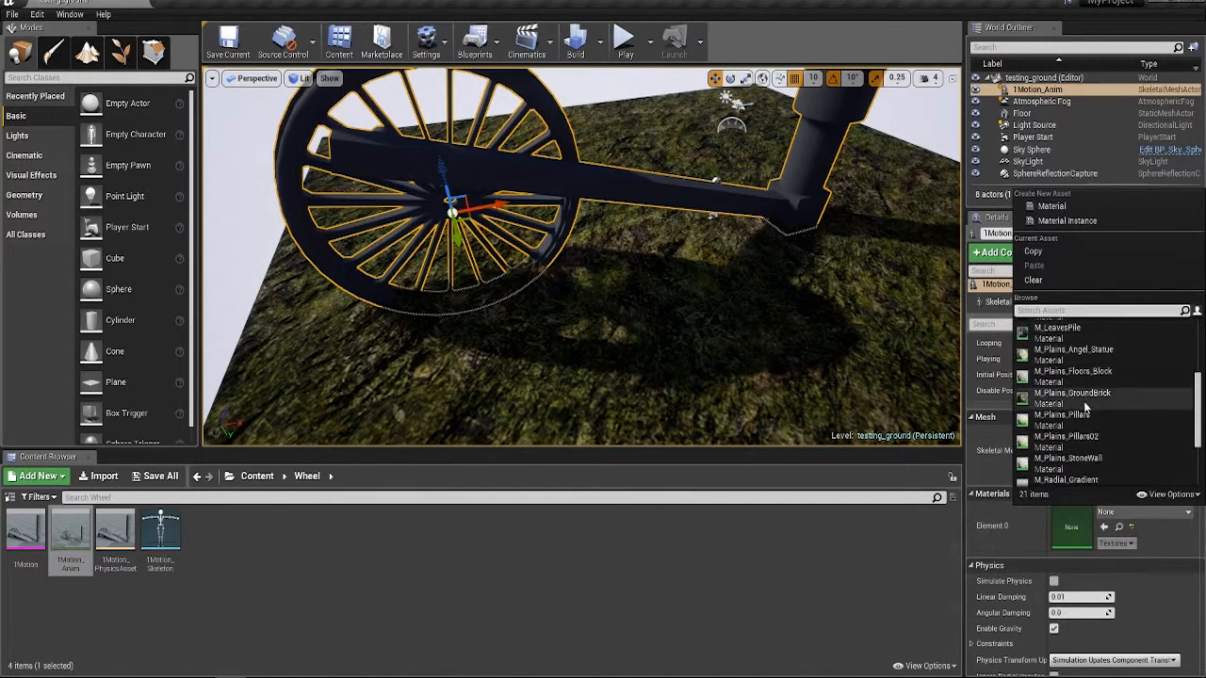
pyautogui.scroll(-2, 1083, 414)
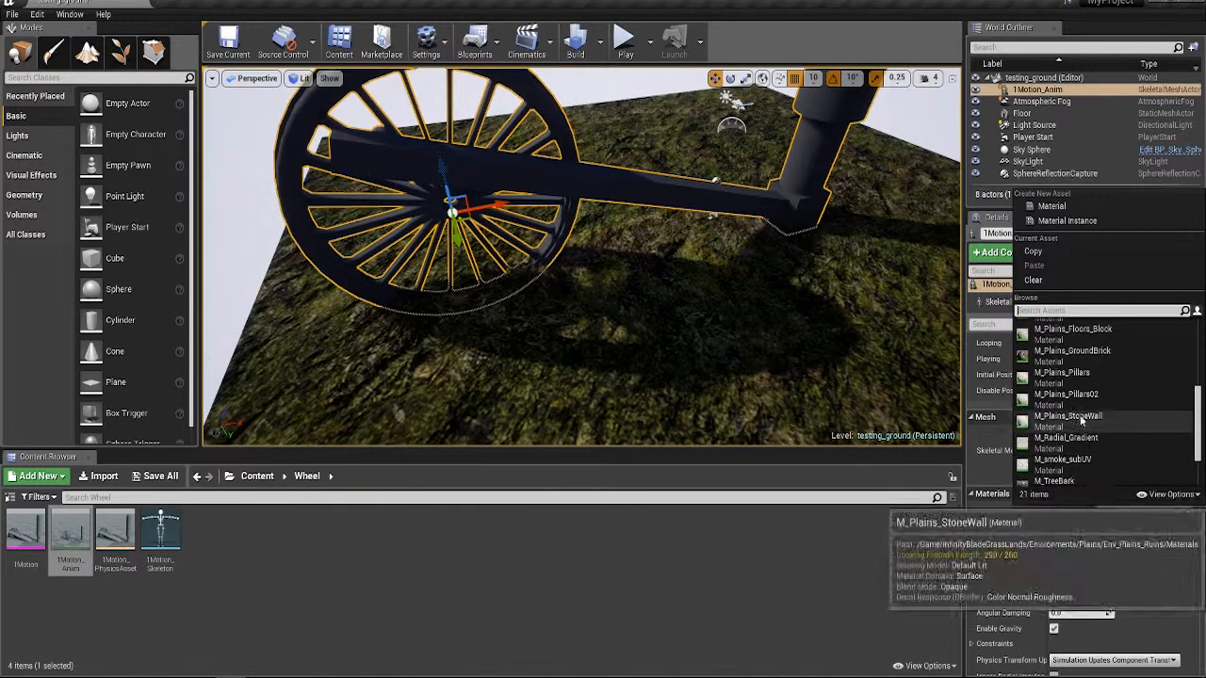
pyautogui.click(1080, 419)
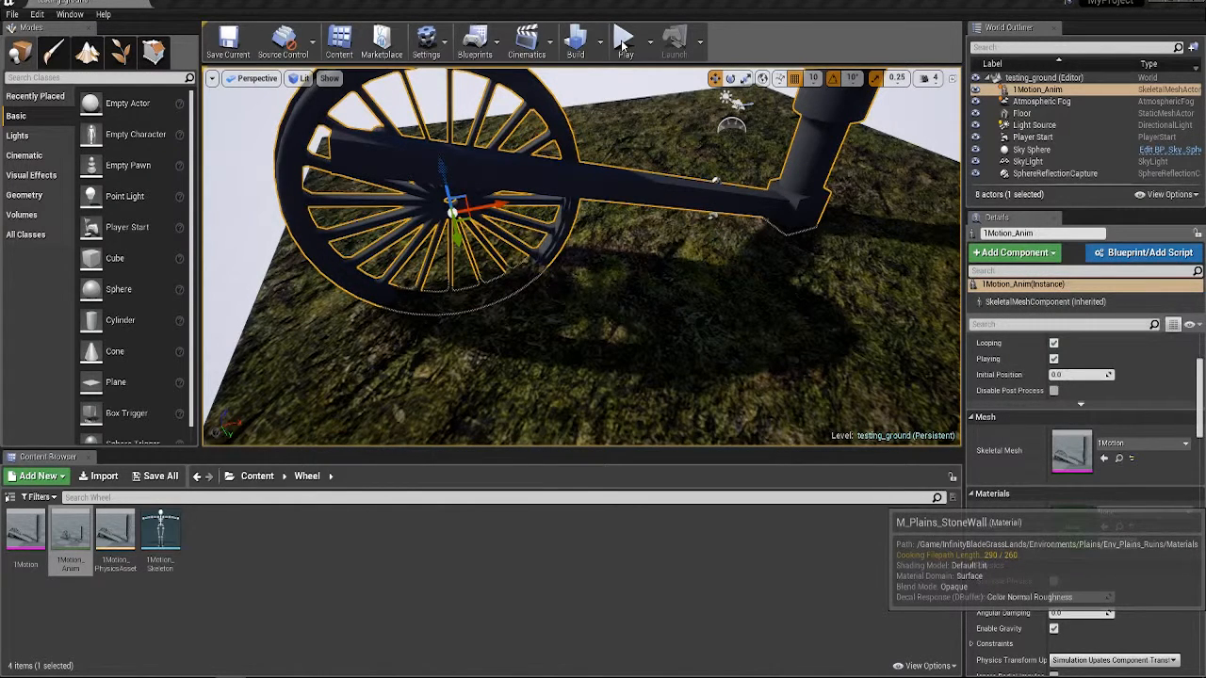
pyautogui.click(655, 532)
# Play the level and walk the character around the wheel mechanism to examine its animation and material.
pyautogui.click(626, 42)
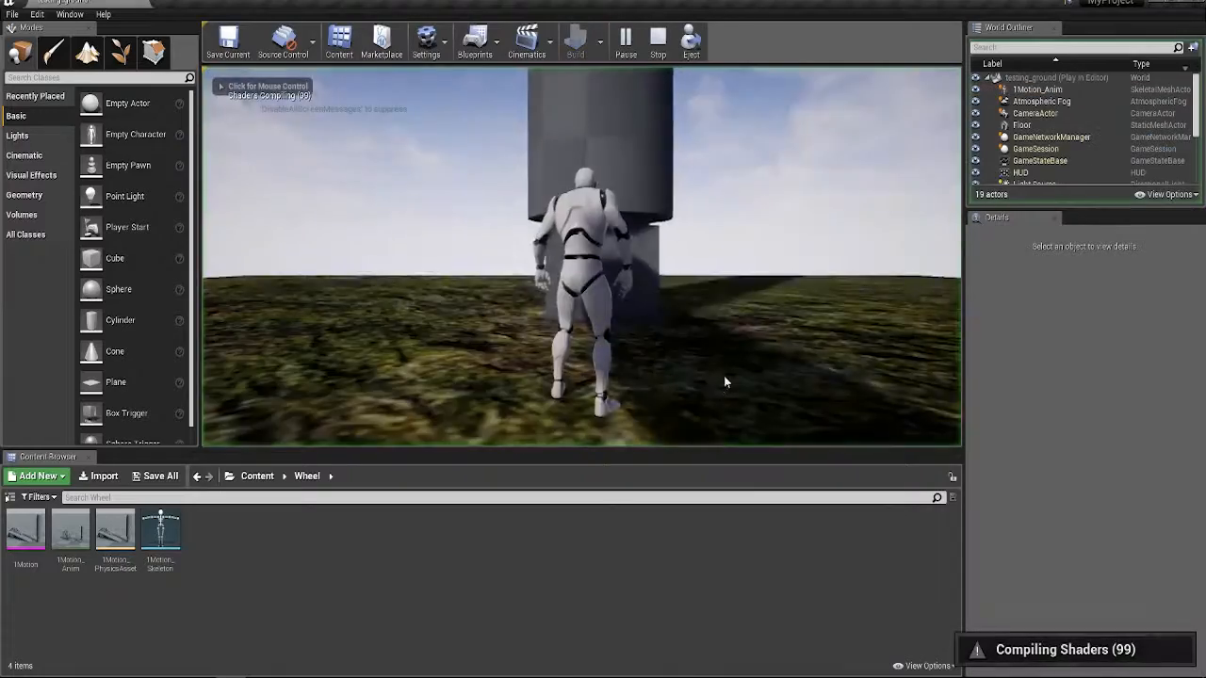
pyautogui.click(718, 343)
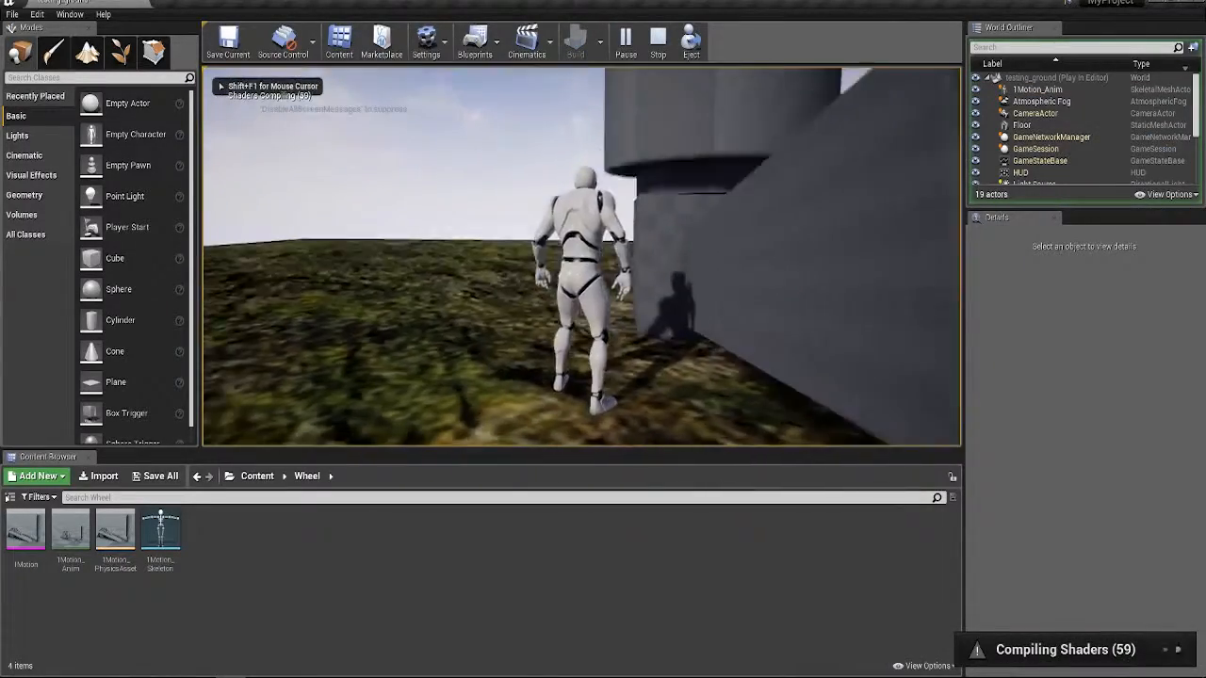
pyautogui.press('d')
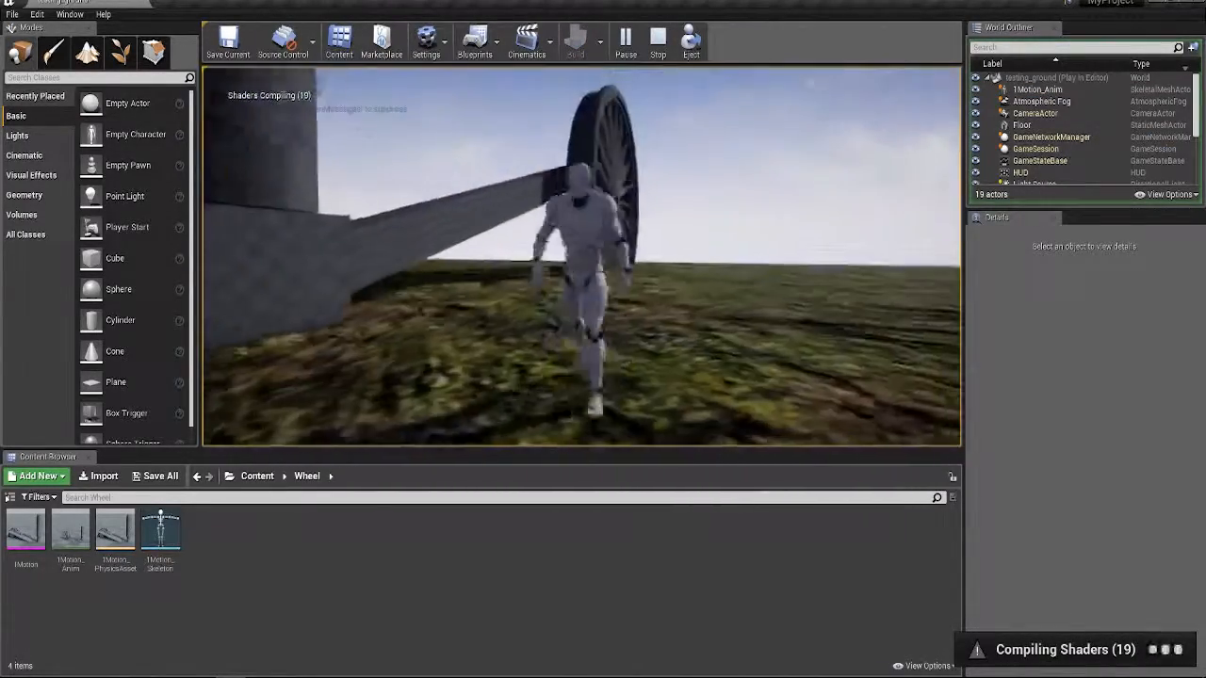
pyautogui.press('d')
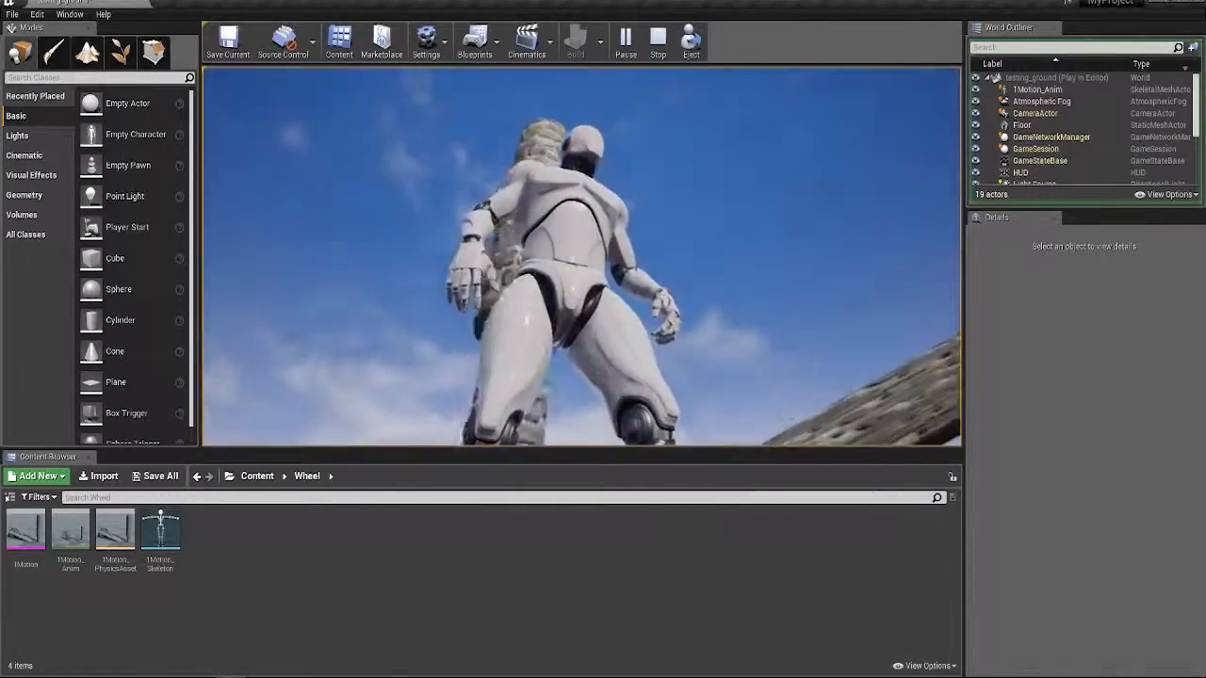
pyautogui.press('w')
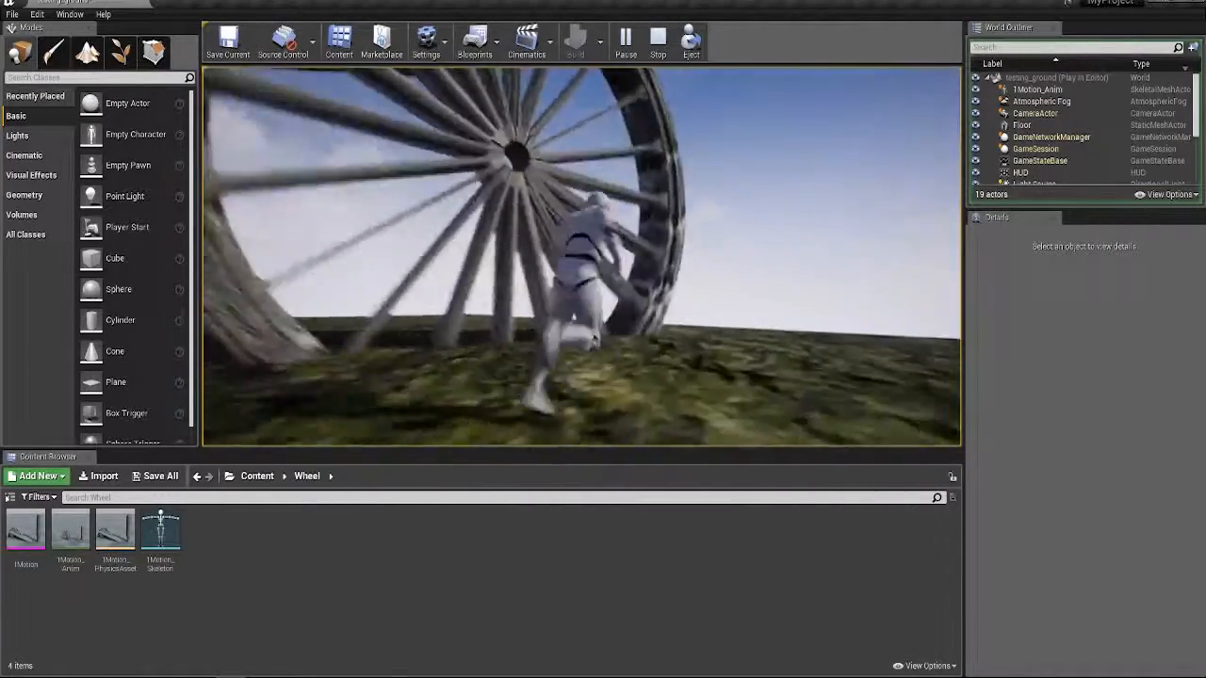
pyautogui.press('w')
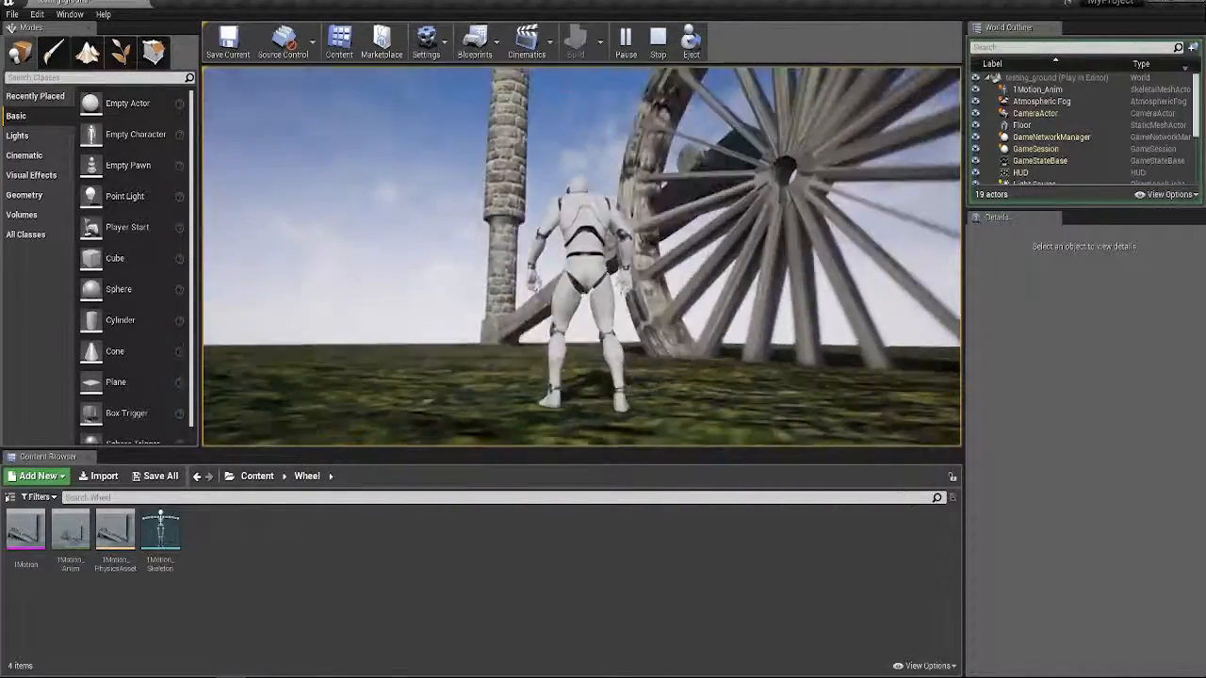